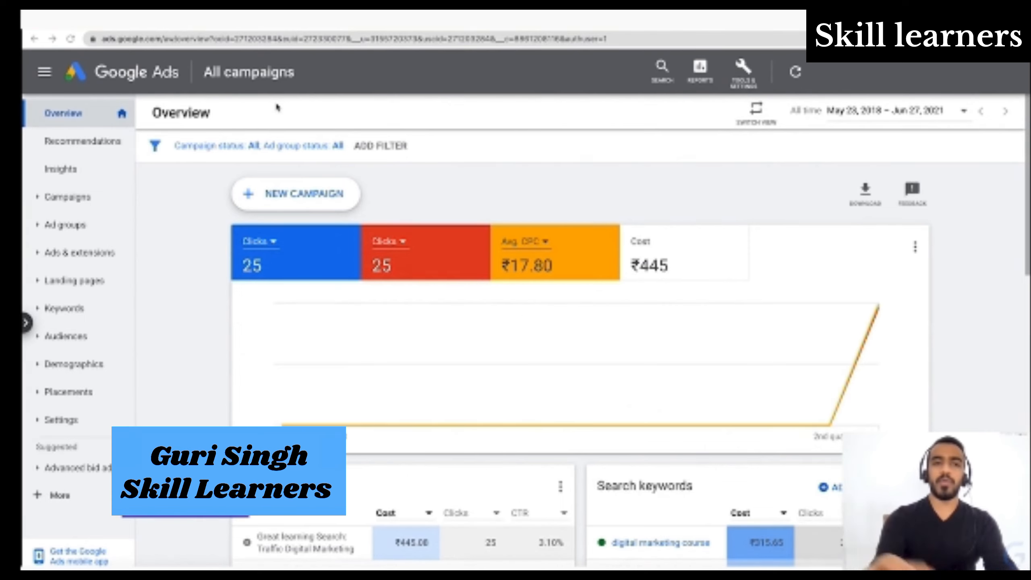
- Set the overview's date range to Last 7 days and look over the resulting chart and search ads
{"action": "scroll", "coordinate": [278, 107], "scroll_direction": "down", "scroll_amount": 1}
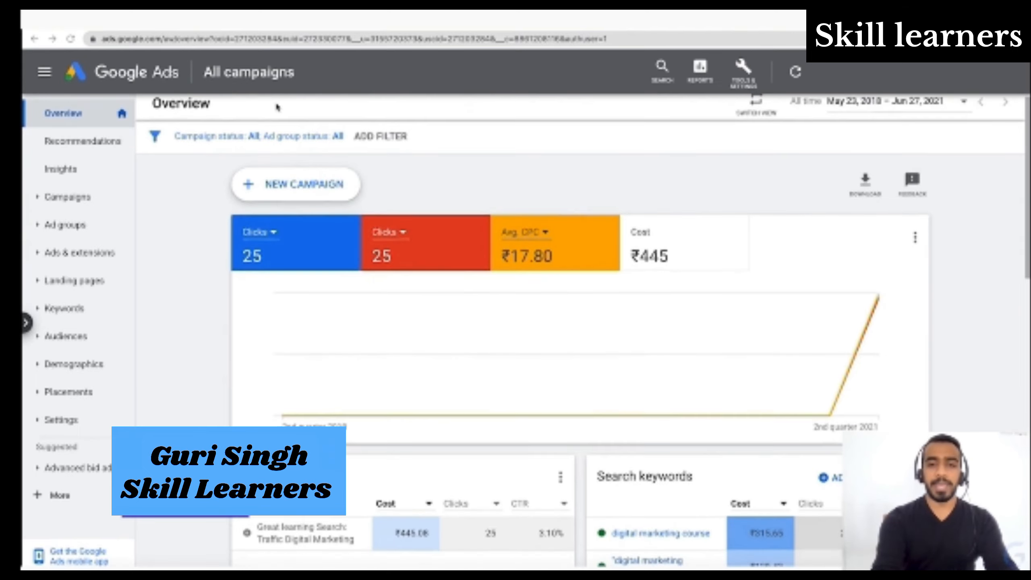
{"action": "scroll", "coordinate": [278, 108], "scroll_direction": "up", "scroll_amount": 1}
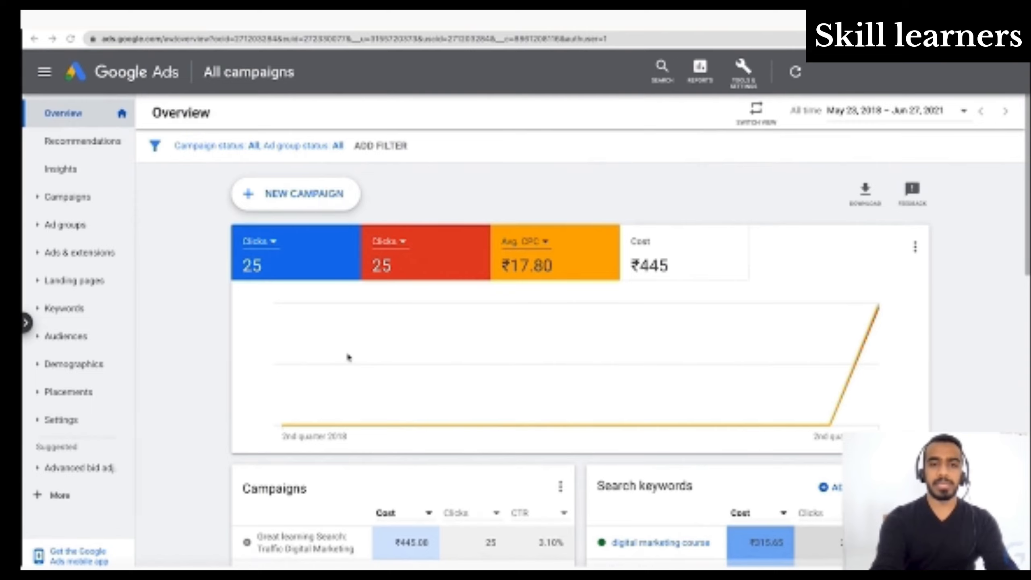
{"action": "scroll", "coordinate": [348, 358], "scroll_direction": "down", "scroll_amount": 1}
{"action": "scroll", "coordinate": [349, 357], "scroll_direction": "up", "scroll_amount": 1}
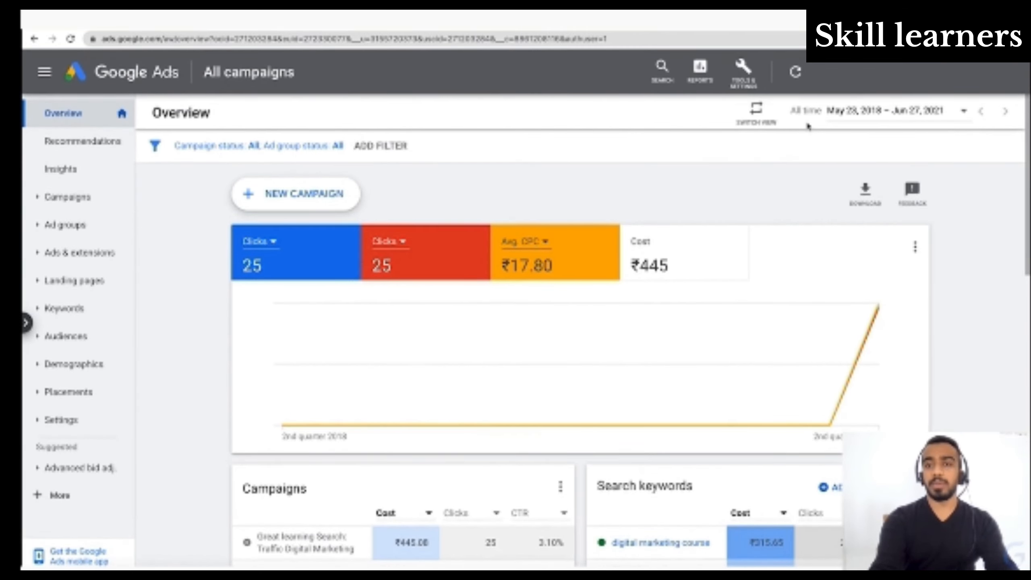
{"action": "left_click", "coordinate": [905, 117]}
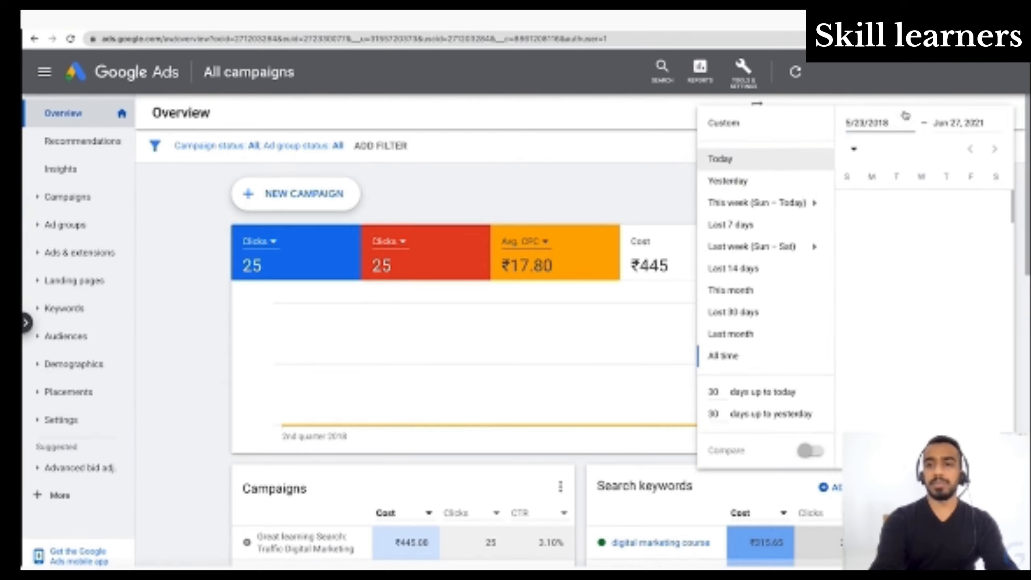
{"action": "left_click", "coordinate": [785, 233]}
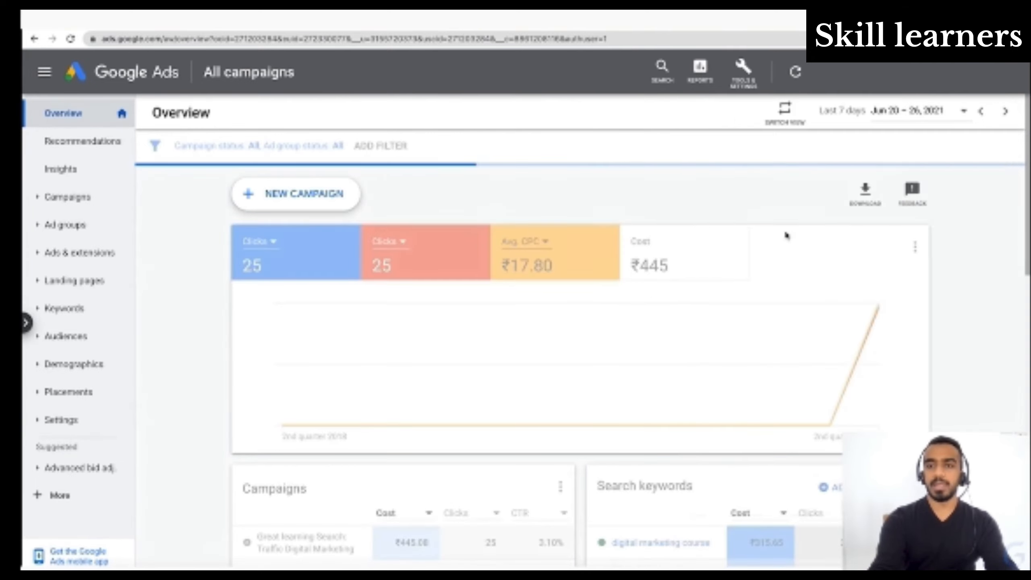
{"action": "scroll", "coordinate": [412, 457], "scroll_direction": "down", "scroll_amount": 4}
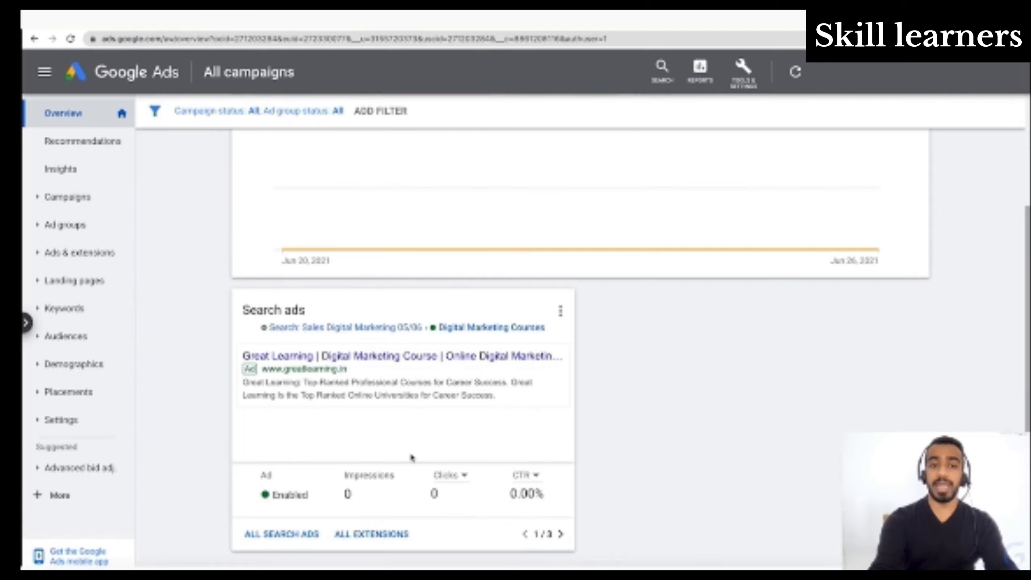
{"action": "scroll", "coordinate": [411, 457], "scroll_direction": "up", "scroll_amount": 4}
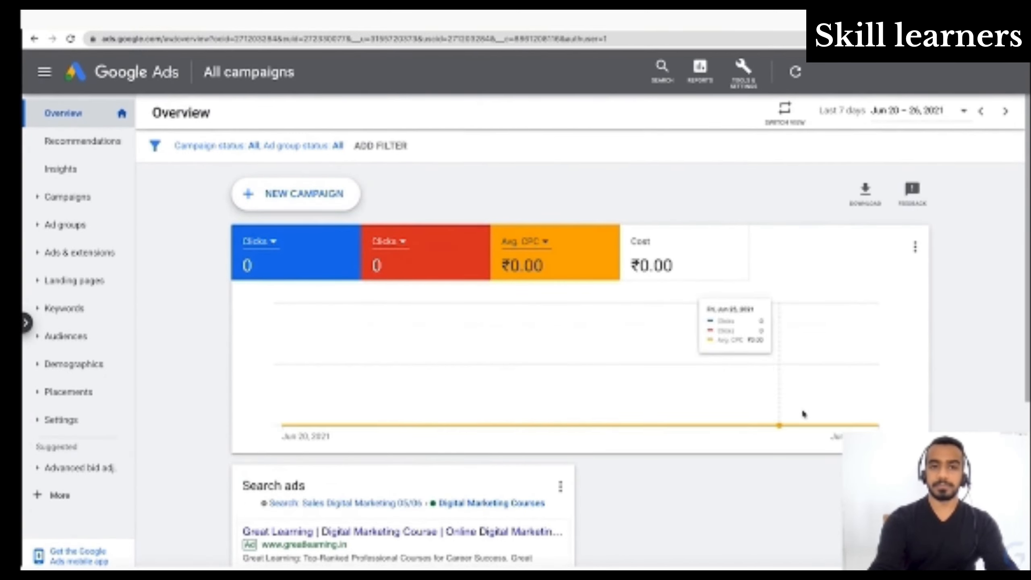
- Switch the overview to the summary view of all campaigns and return to the detailed view
{"action": "mouse_move", "coordinate": [474, 325]}
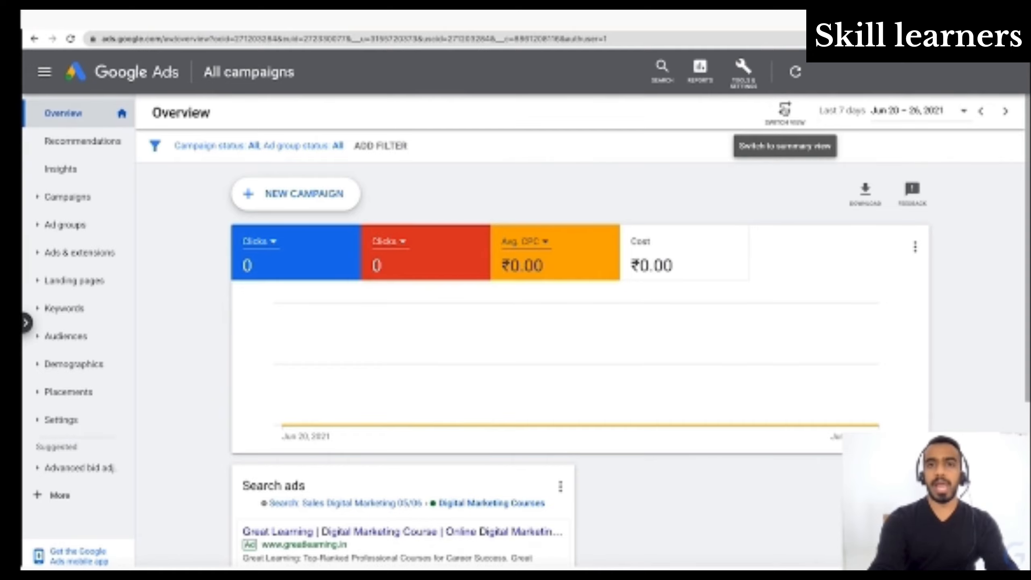
{"action": "left_click", "coordinate": [784, 109]}
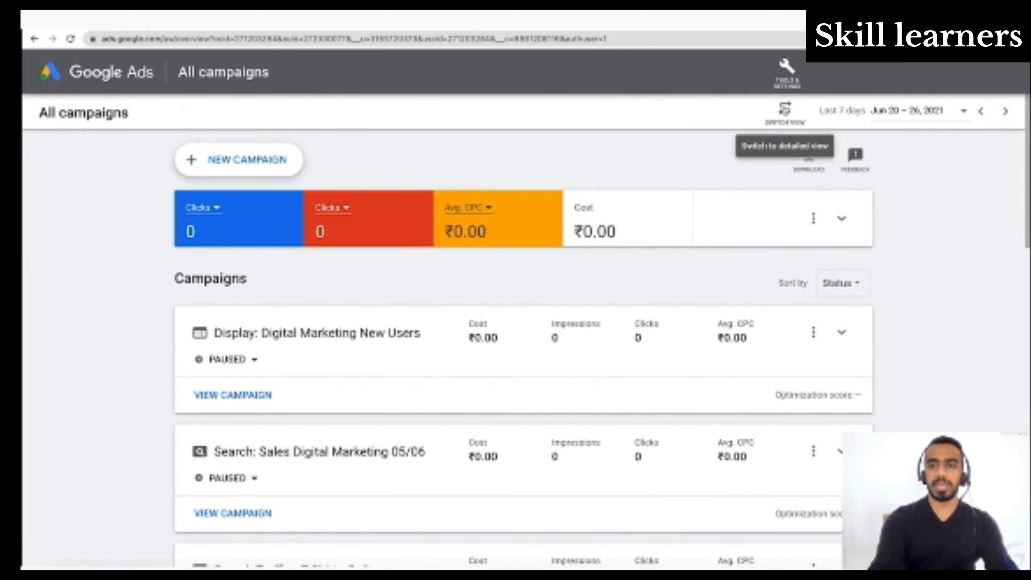
{"action": "left_click", "coordinate": [785, 109]}
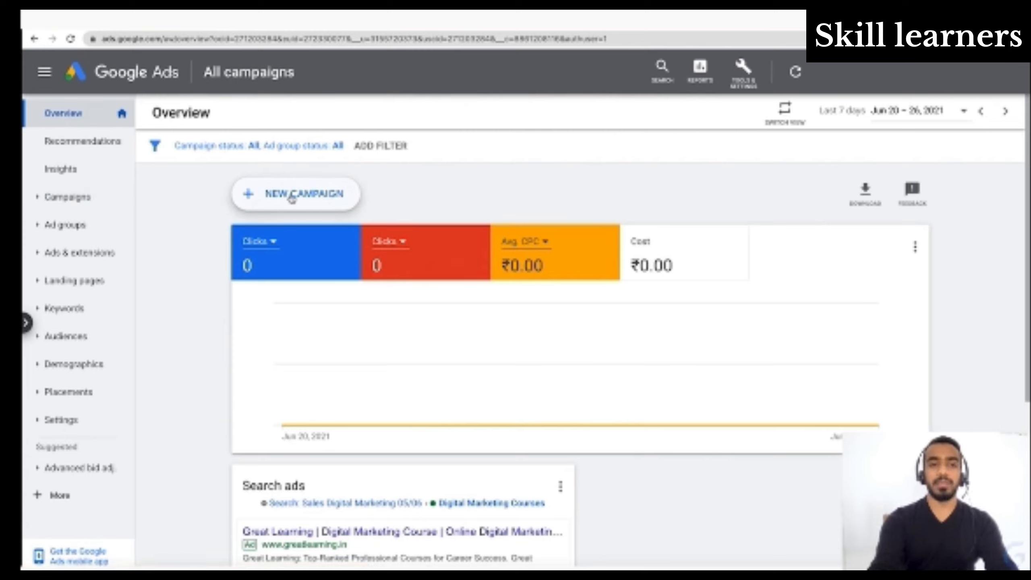
- Open the Campaigns page and look through the table of existing campaigns
{"action": "left_click", "coordinate": [94, 203]}
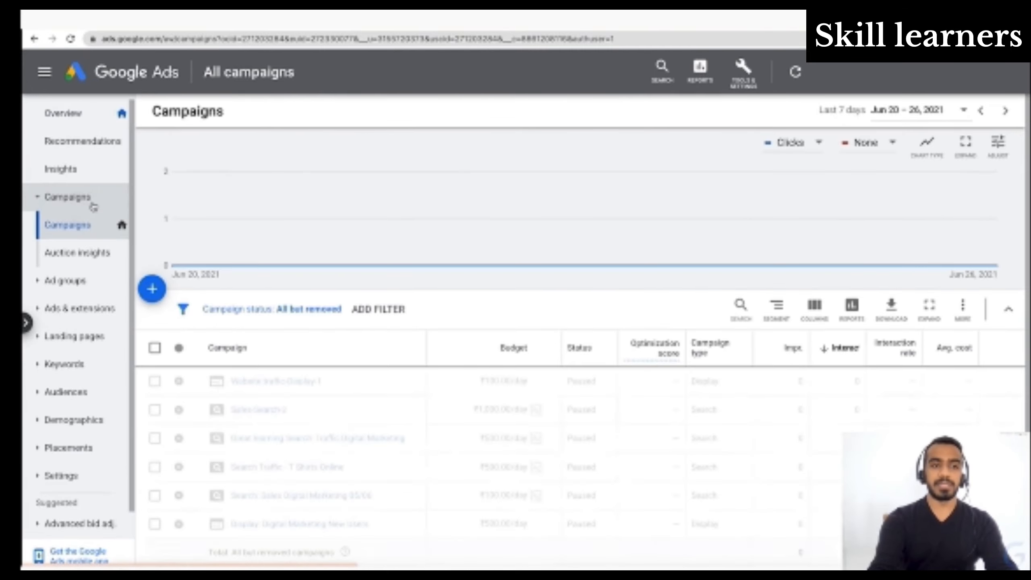
{"action": "scroll", "coordinate": [283, 394], "scroll_direction": "down", "scroll_amount": 2}
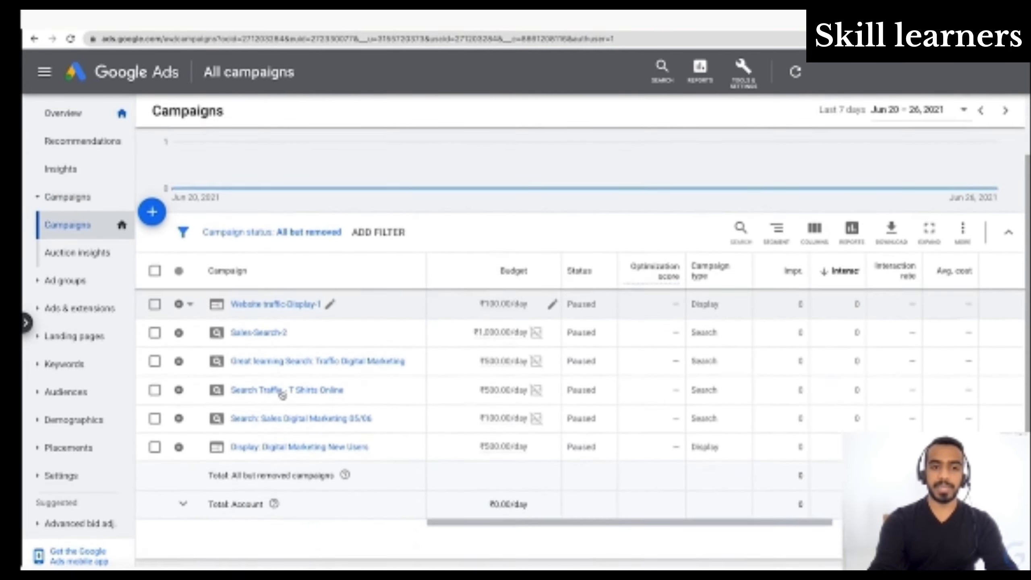
{"action": "scroll", "coordinate": [283, 394], "scroll_direction": "up", "scroll_amount": 2}
{"action": "scroll", "coordinate": [283, 395], "scroll_direction": "down", "scroll_amount": 3}
{"action": "scroll", "coordinate": [283, 395], "scroll_direction": "up", "scroll_amount": 1}
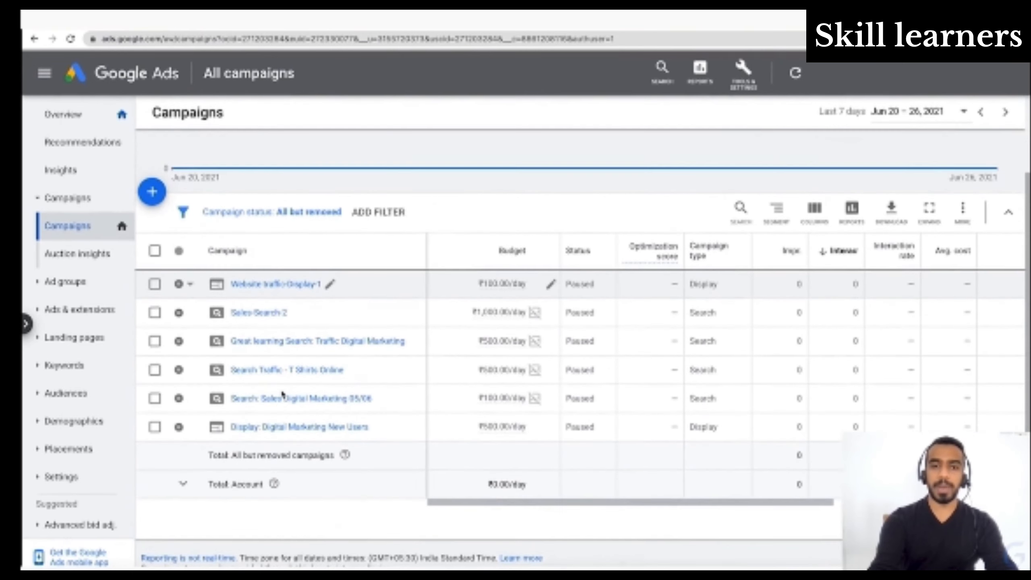
{"action": "scroll", "coordinate": [283, 394], "scroll_direction": "up", "scroll_amount": 1}
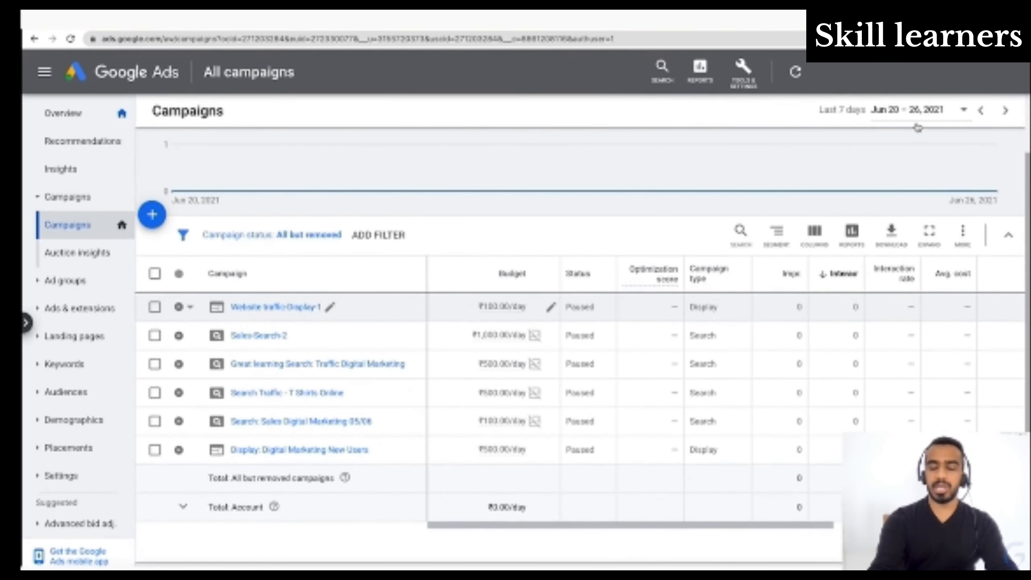
- Enable the Website traffic-Display-1 campaign and pause it again
{"action": "left_click", "coordinate": [180, 309]}
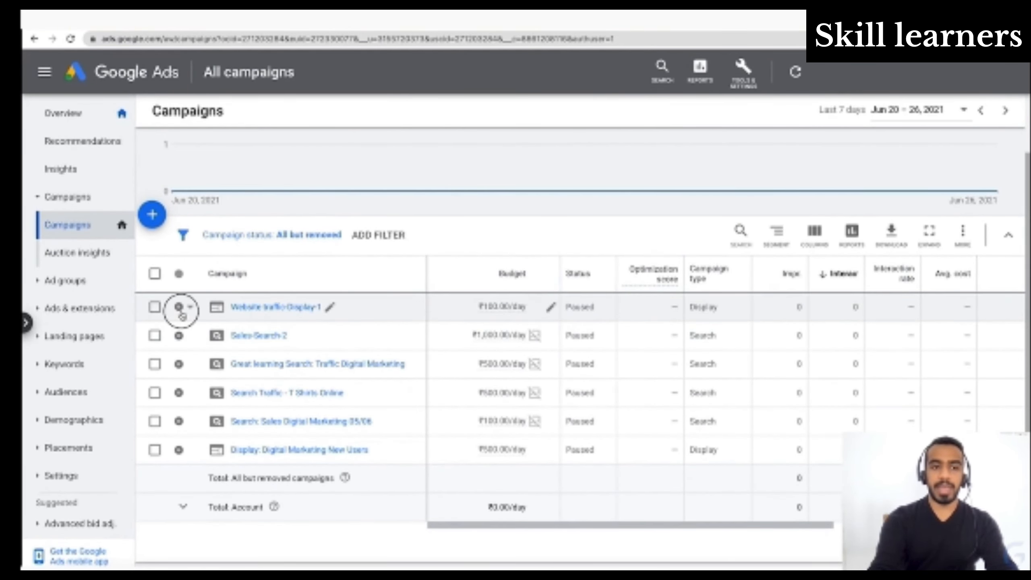
{"action": "left_click", "coordinate": [478, 229]}
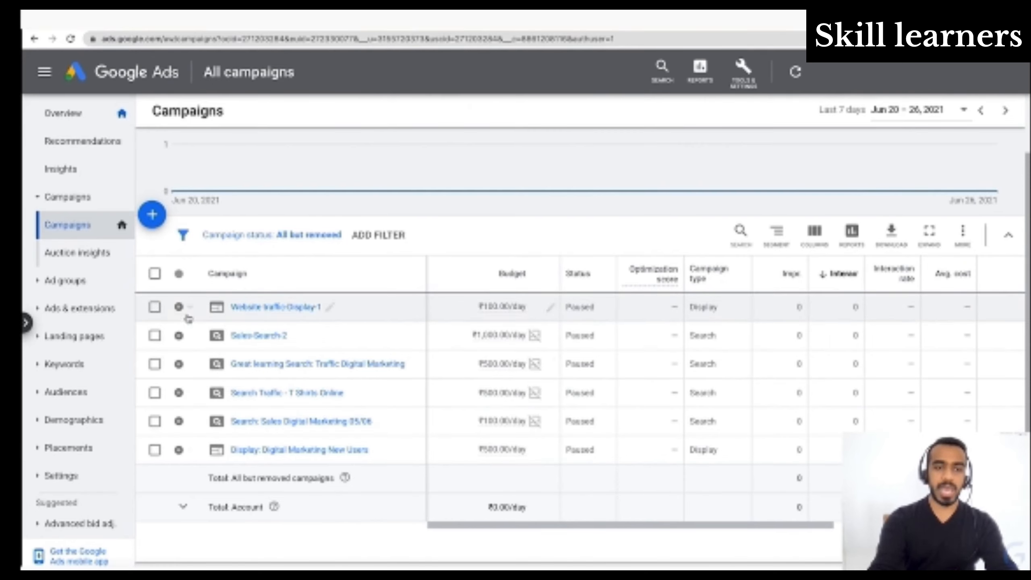
{"action": "left_click", "coordinate": [182, 308]}
{"action": "left_click", "coordinate": [199, 315]}
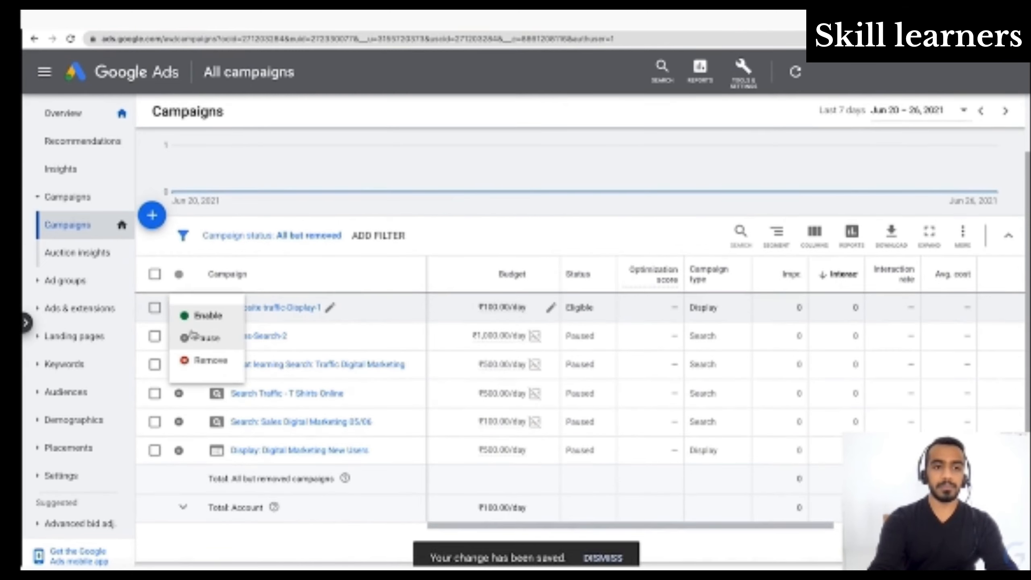
{"action": "left_click", "coordinate": [192, 336]}
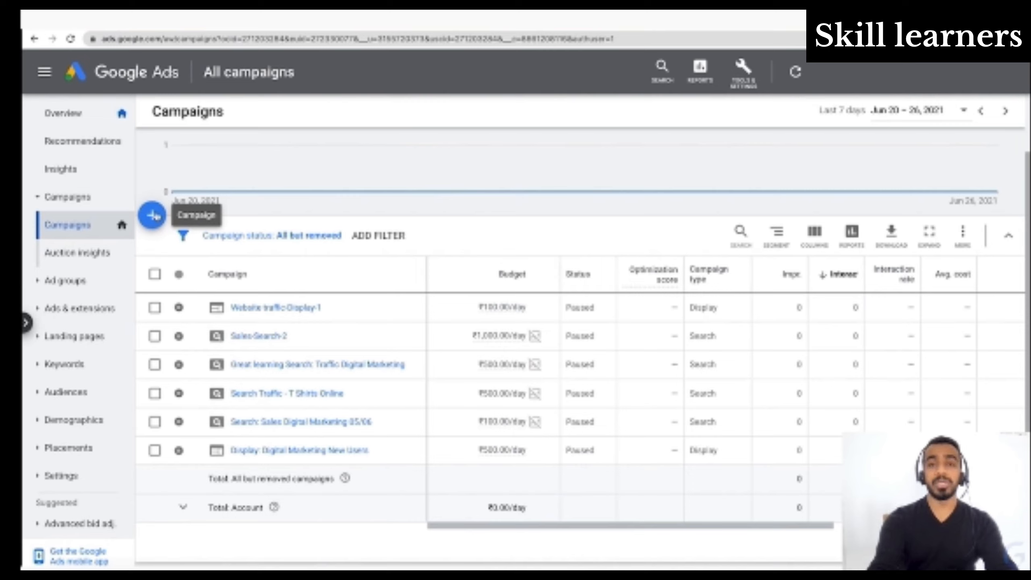
- Start creating a new campaign and examine the descriptions of the Sales and Leads goals
{"action": "left_click", "coordinate": [154, 215]}
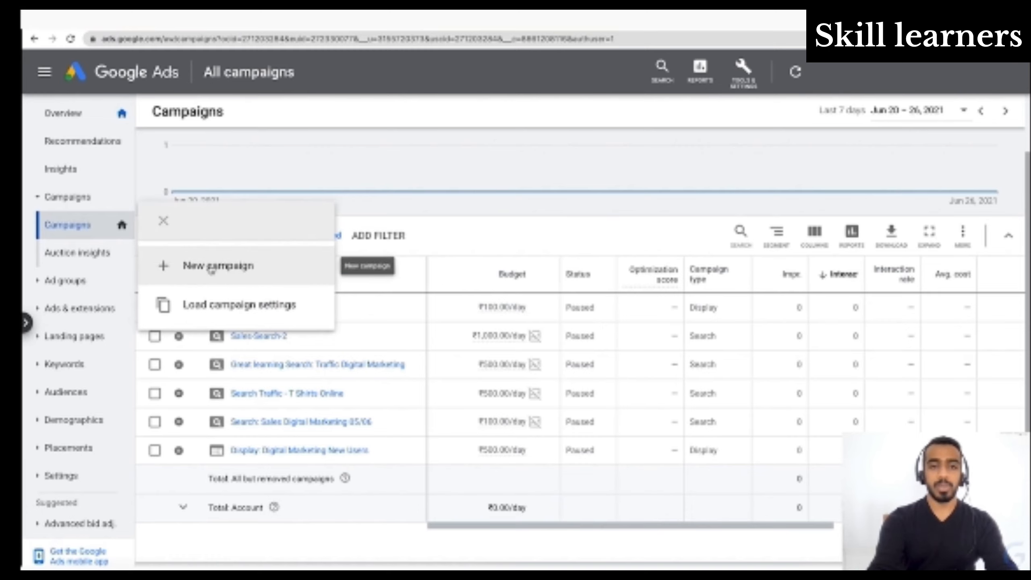
{"action": "left_click", "coordinate": [211, 267]}
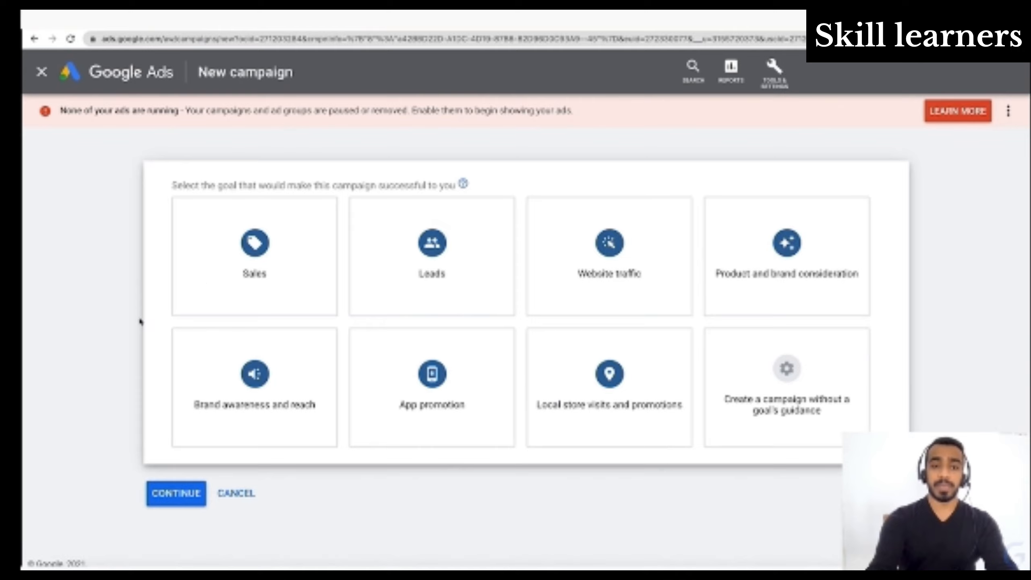
{"action": "mouse_move", "coordinate": [260, 257]}
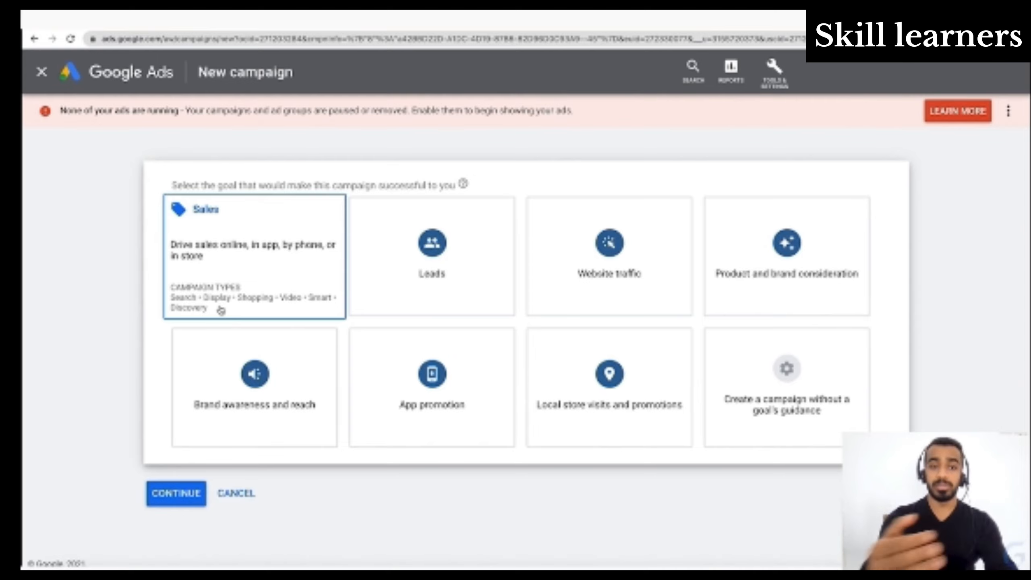
{"action": "left_click", "coordinate": [443, 263]}
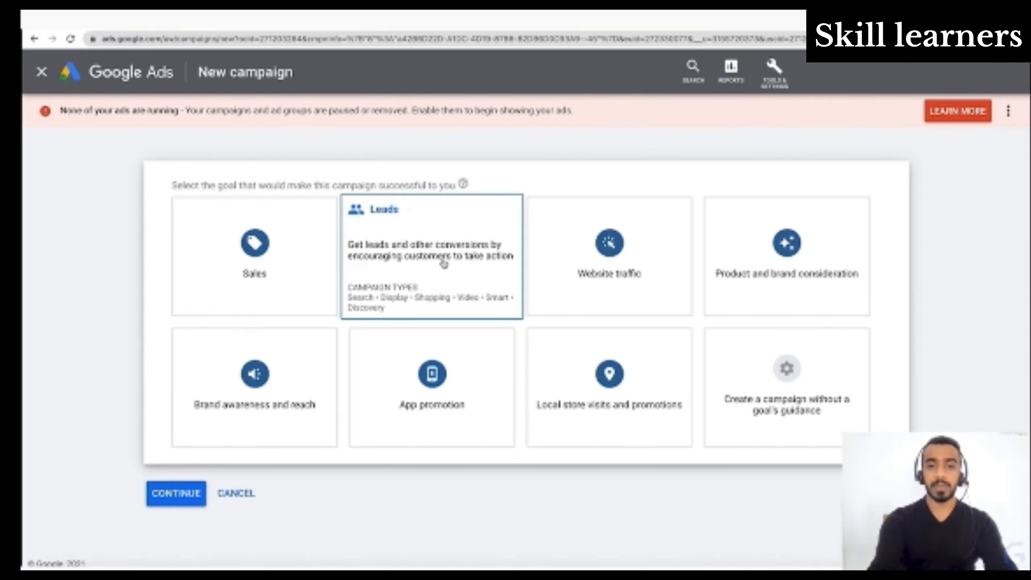
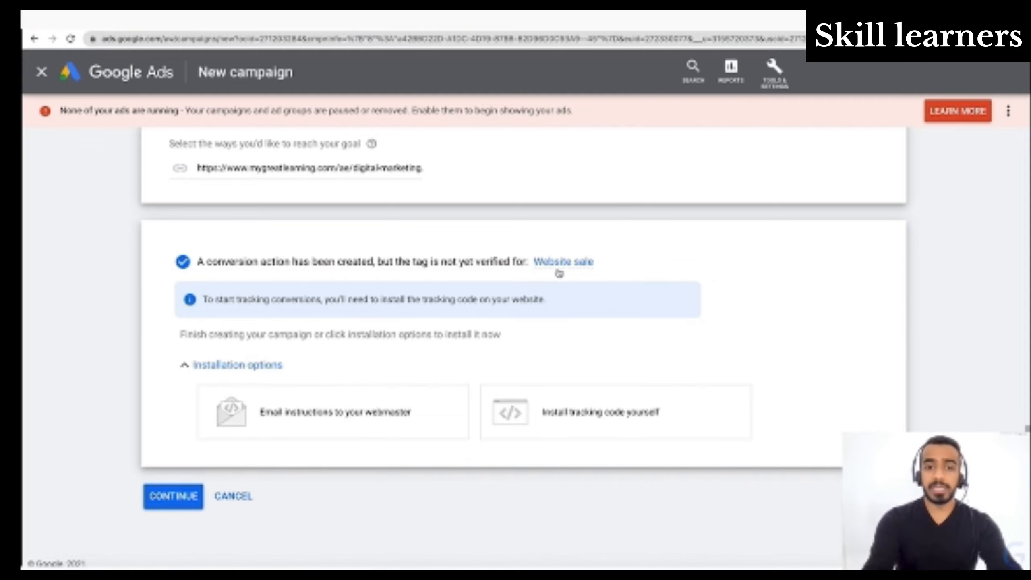
- Continue to the settings of the new Sales display campaign and dismiss the notice about no running ads
{"action": "mouse_move", "coordinate": [580, 268]}
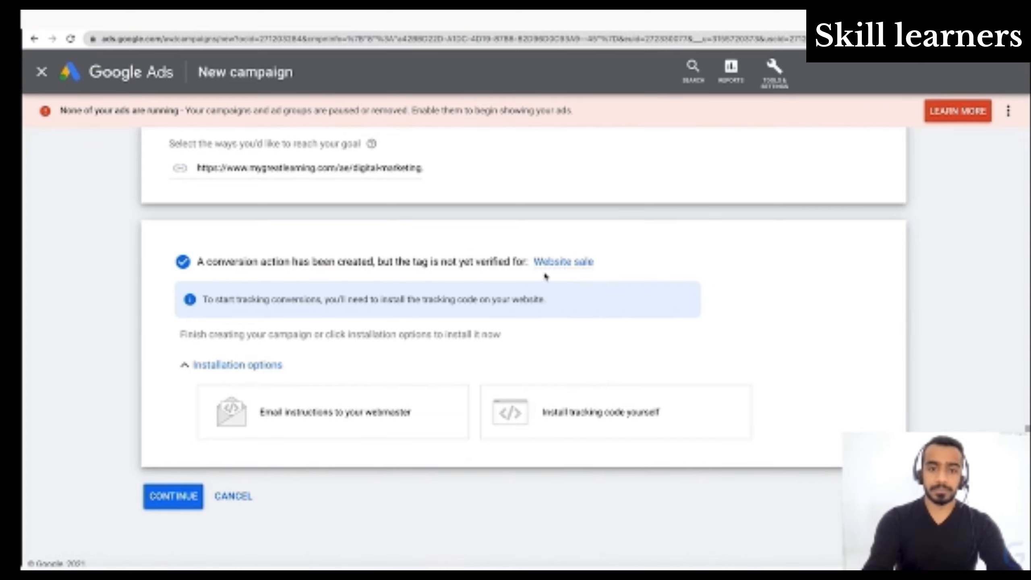
{"action": "left_click", "coordinate": [179, 507]}
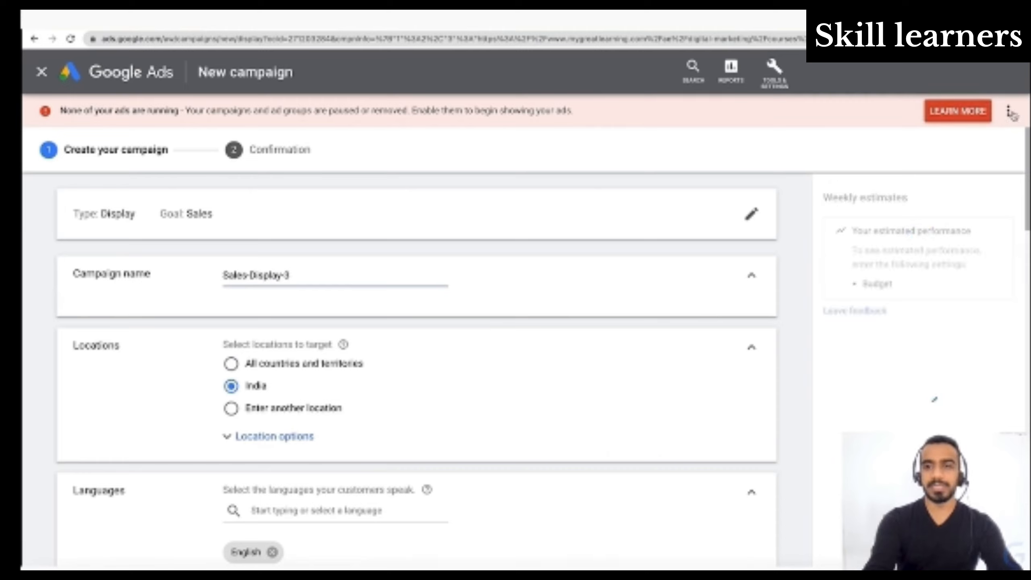
{"action": "left_click", "coordinate": [1011, 112]}
{"action": "left_click", "coordinate": [1011, 114]}
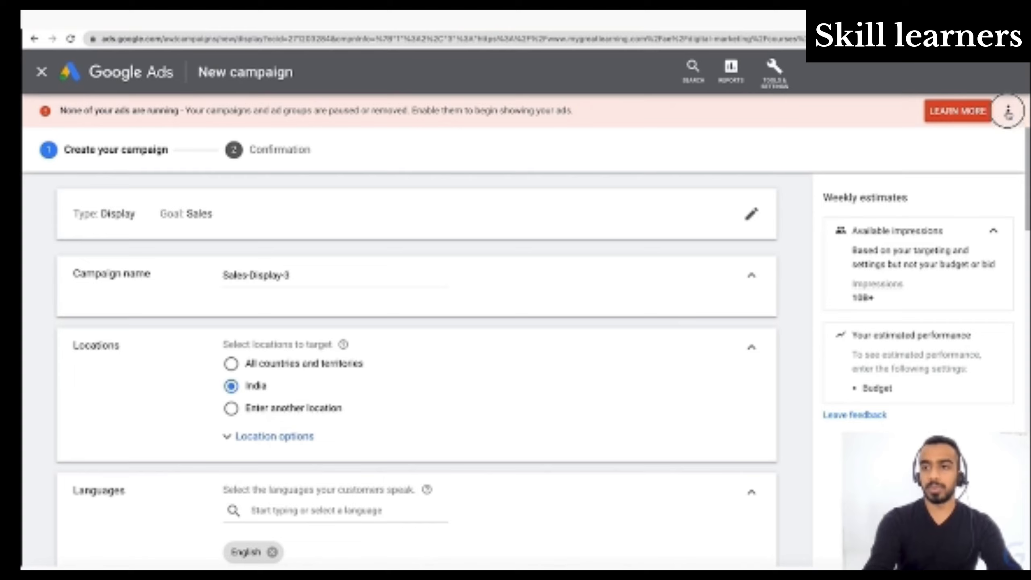
{"action": "left_click", "coordinate": [992, 121]}
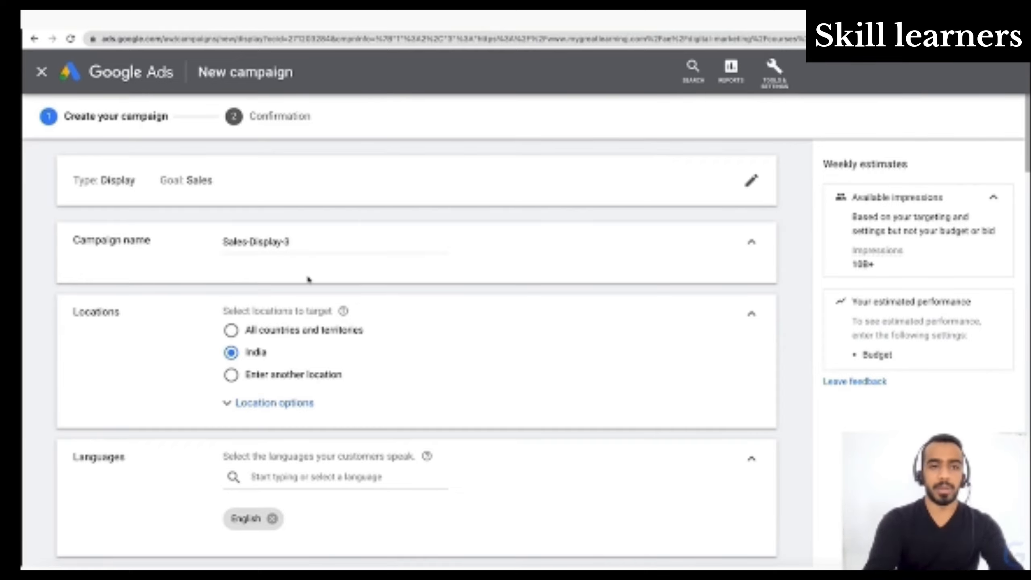
- Try "Great Learning" as the campaign name
{"action": "left_click", "coordinate": [299, 240]}
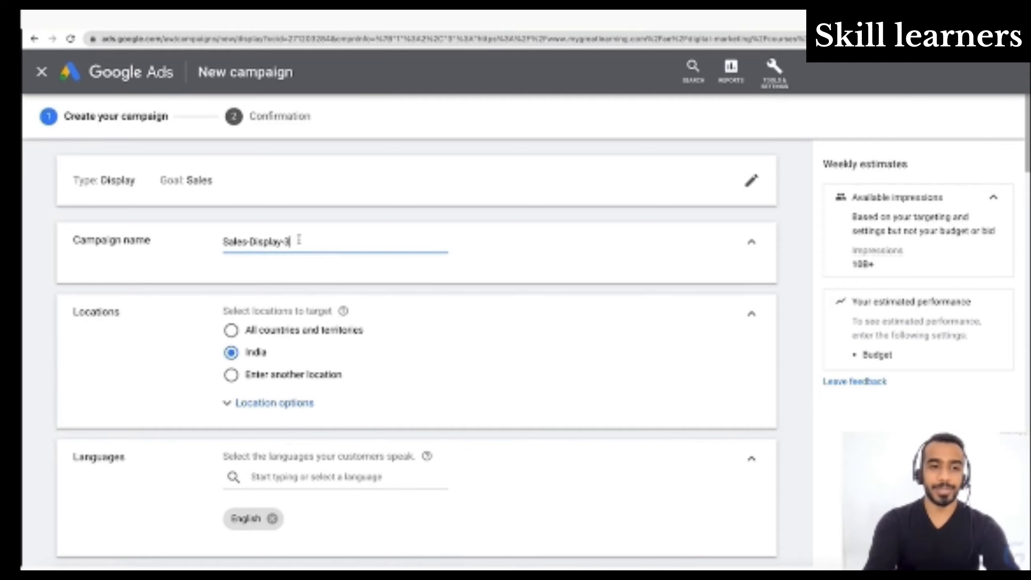
{"action": "key", "text": "ctrl+a"}
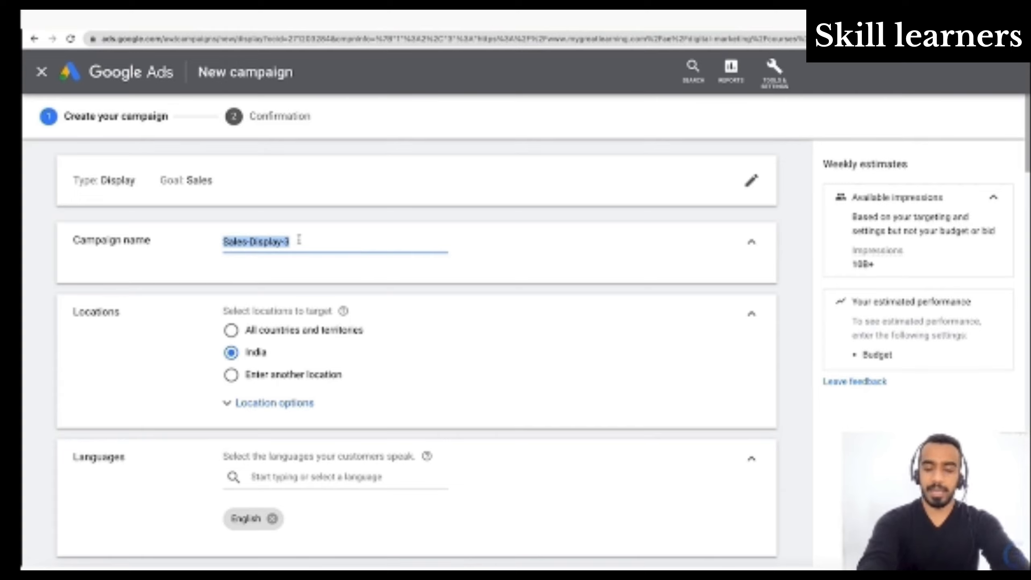
{"action": "type", "text": "Great"}
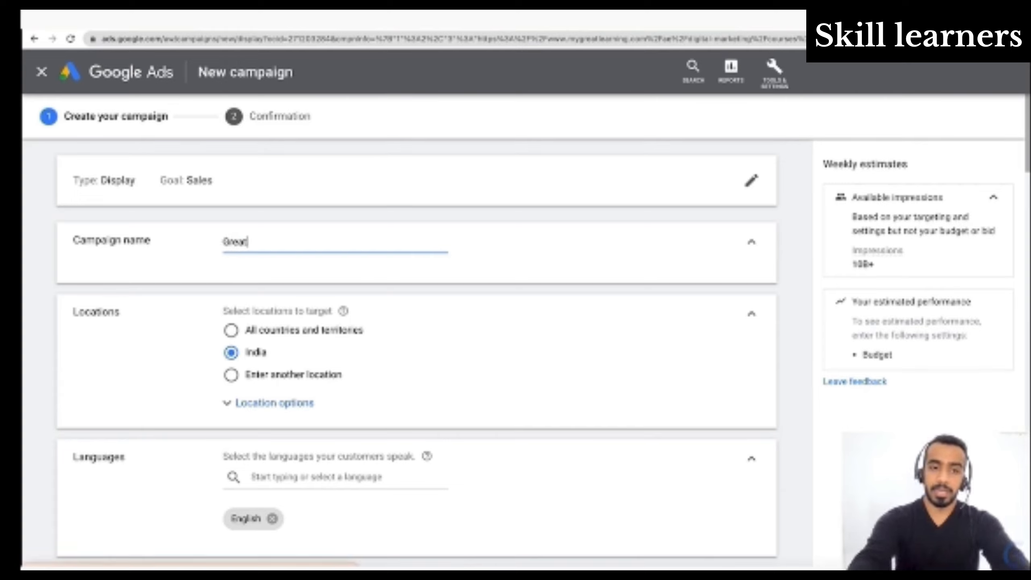
{"action": "type", "text": " Learning"}
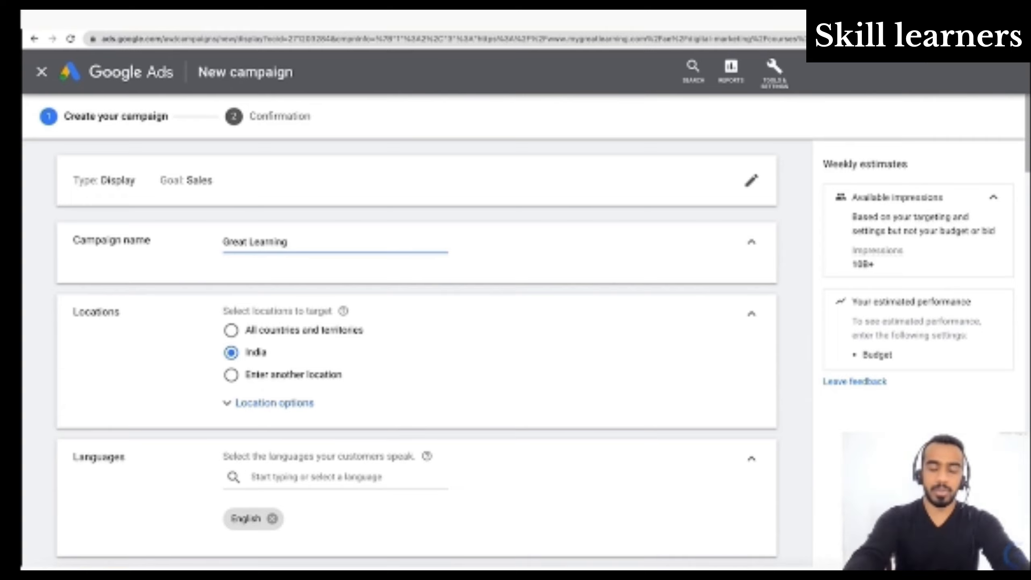
- Replace the campaign name with "Display: Digital Marketing"
{"action": "key", "text": "ctrl+a"}
{"action": "key", "text": "BackSpace"}
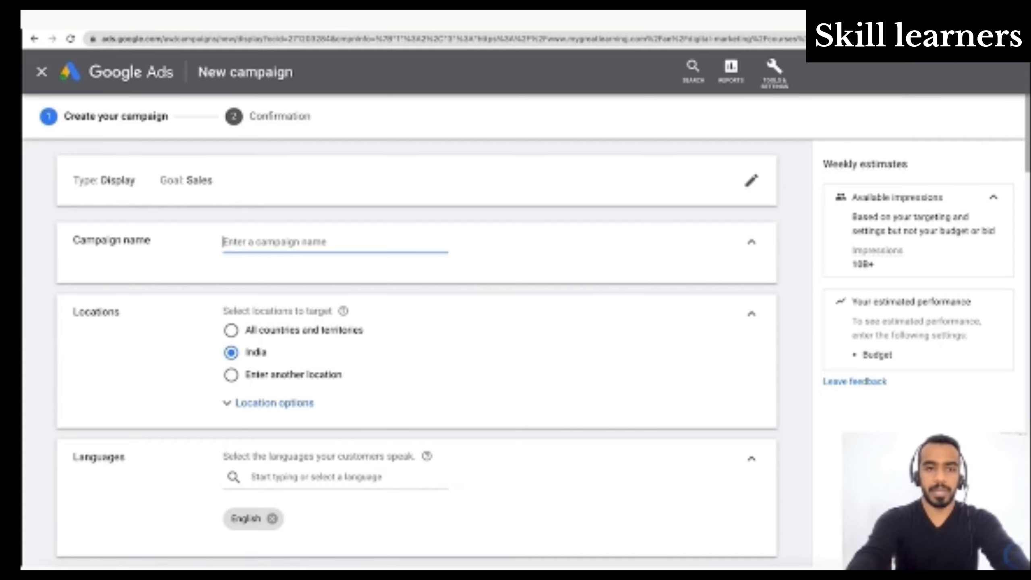
{"action": "type", "text": "Display:"}
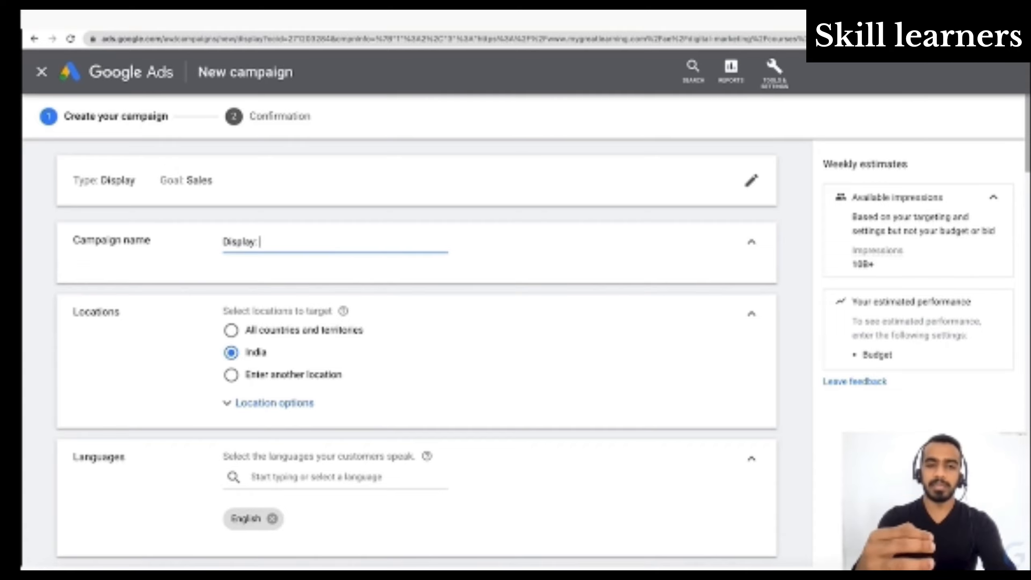
{"action": "type", "text": "Digital M"}
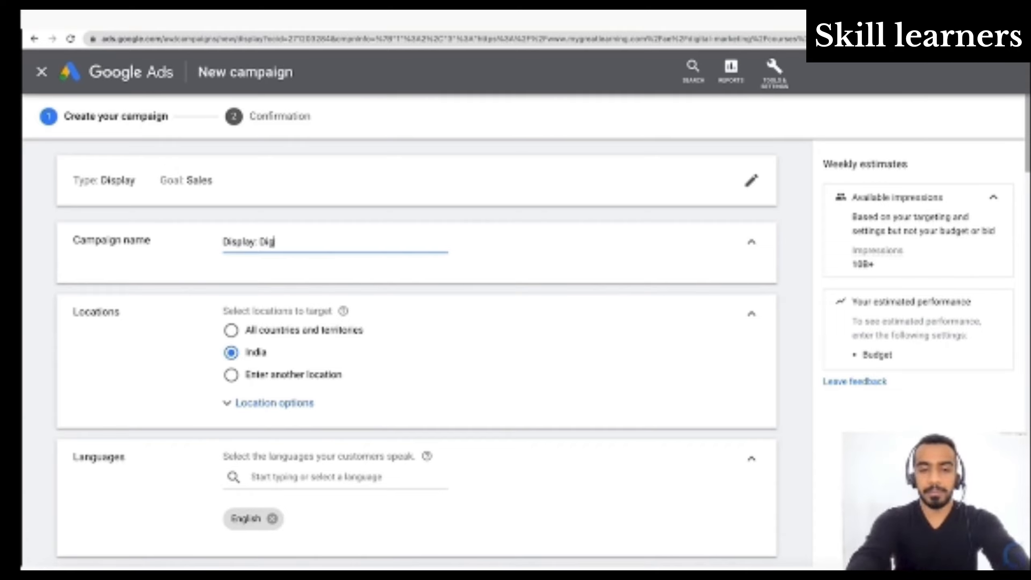
{"action": "type", "text": "arketing"}
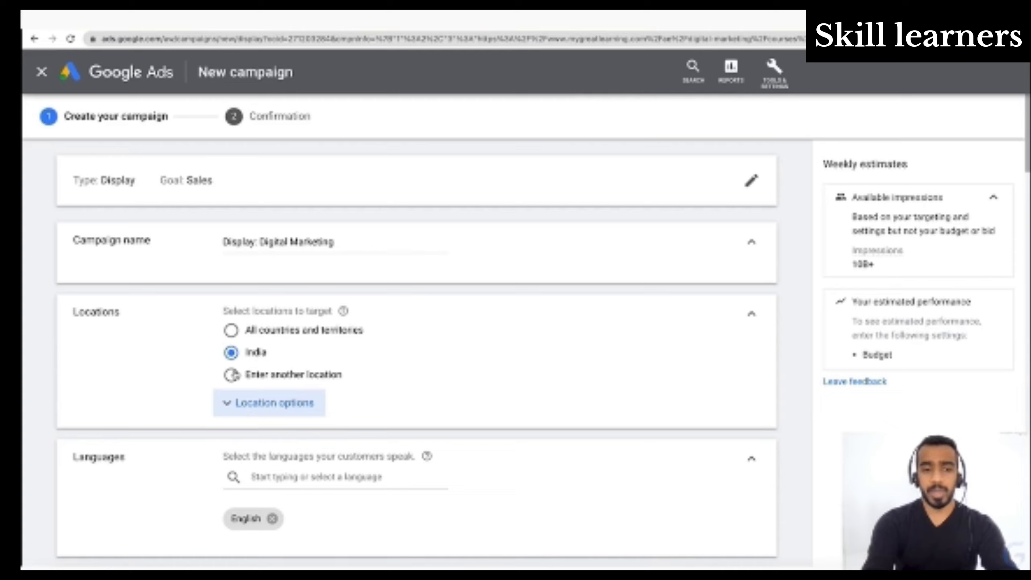
- Try the advanced location search with adding locations in bulk, cancel it and select India as the target again
{"action": "left_click", "coordinate": [231, 375]}
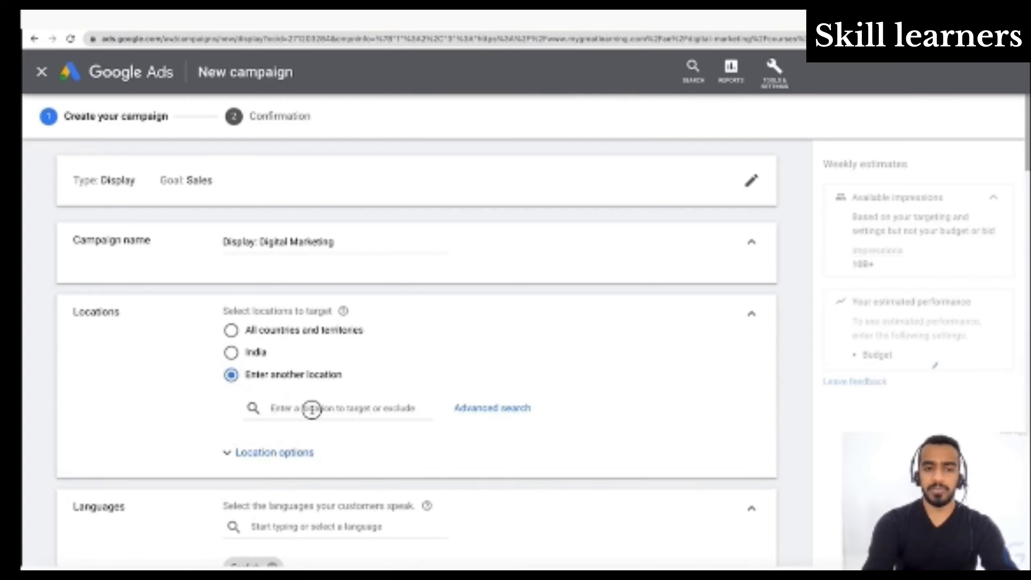
{"action": "left_click", "coordinate": [304, 407]}
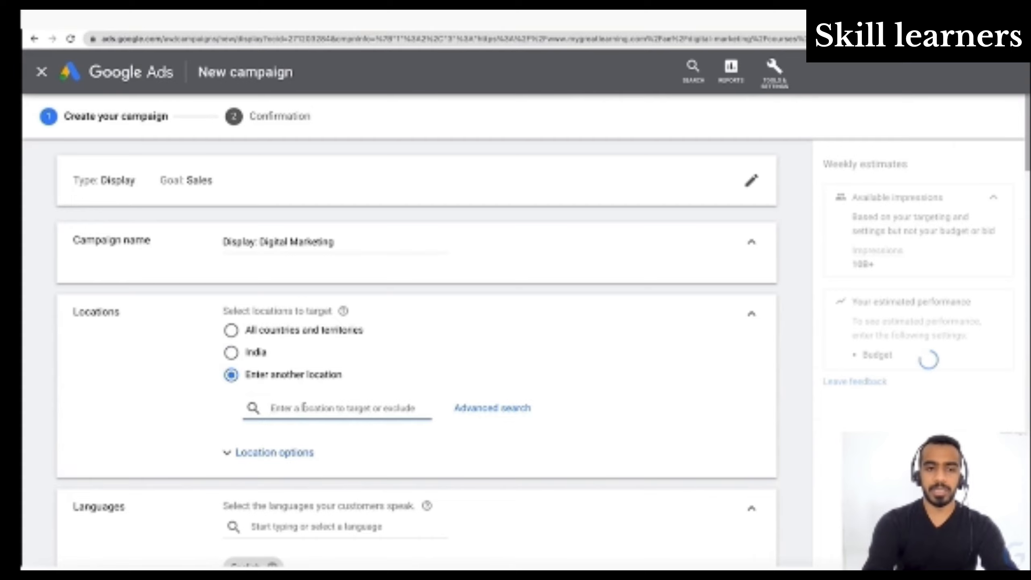
{"action": "left_click", "coordinate": [491, 409]}
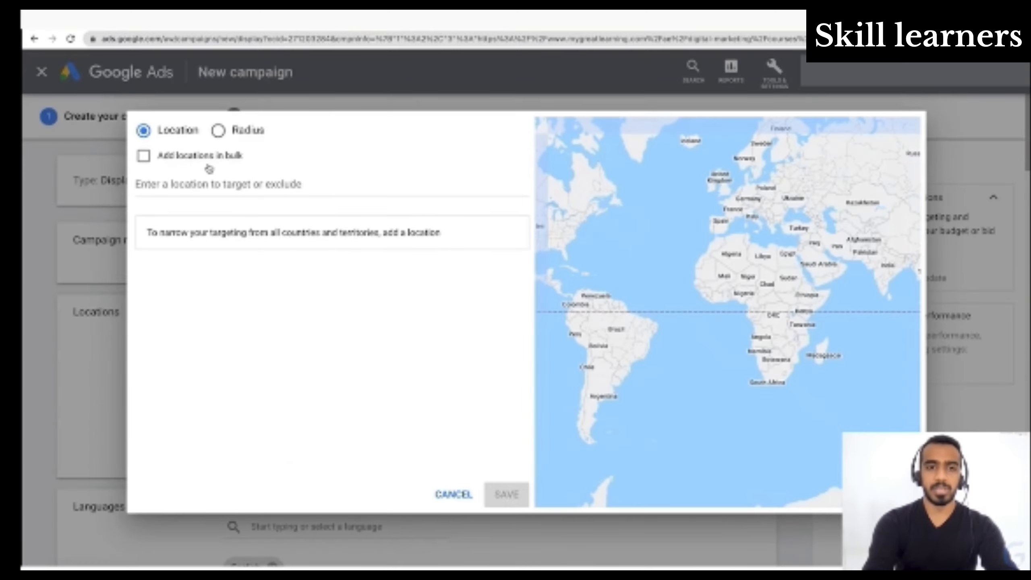
{"action": "left_click", "coordinate": [144, 157]}
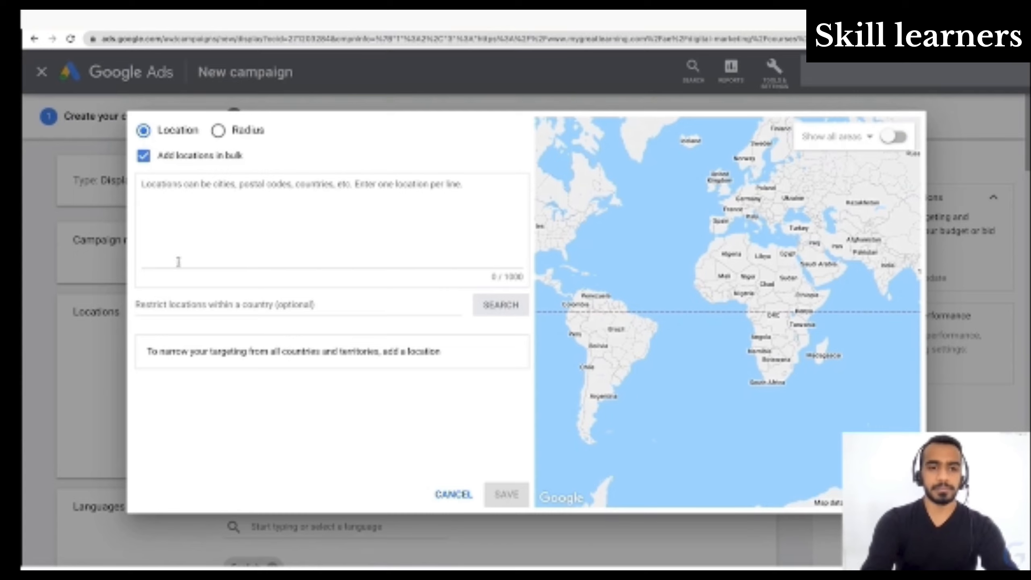
{"action": "left_click", "coordinate": [255, 304]}
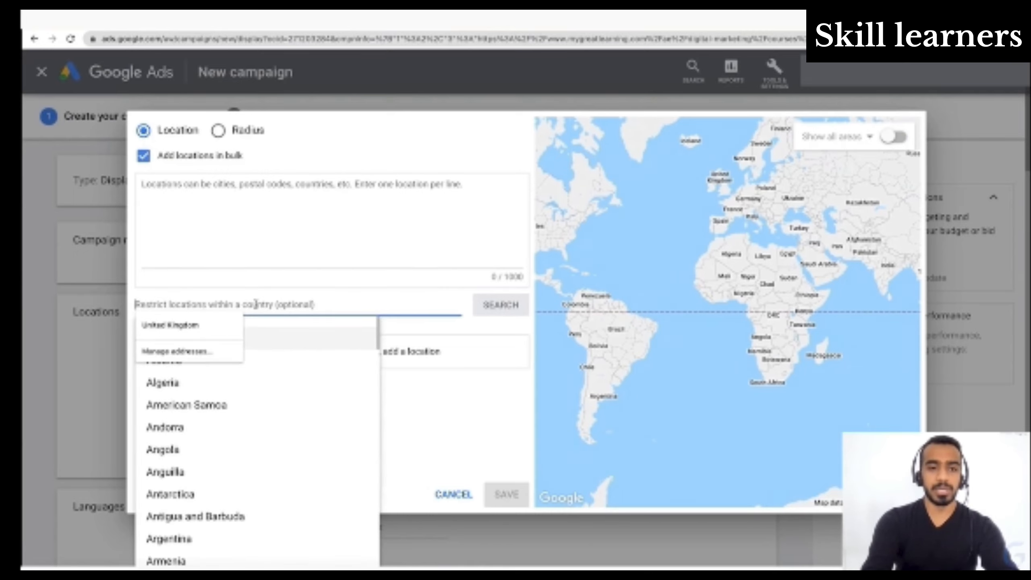
{"action": "left_click", "coordinate": [485, 420]}
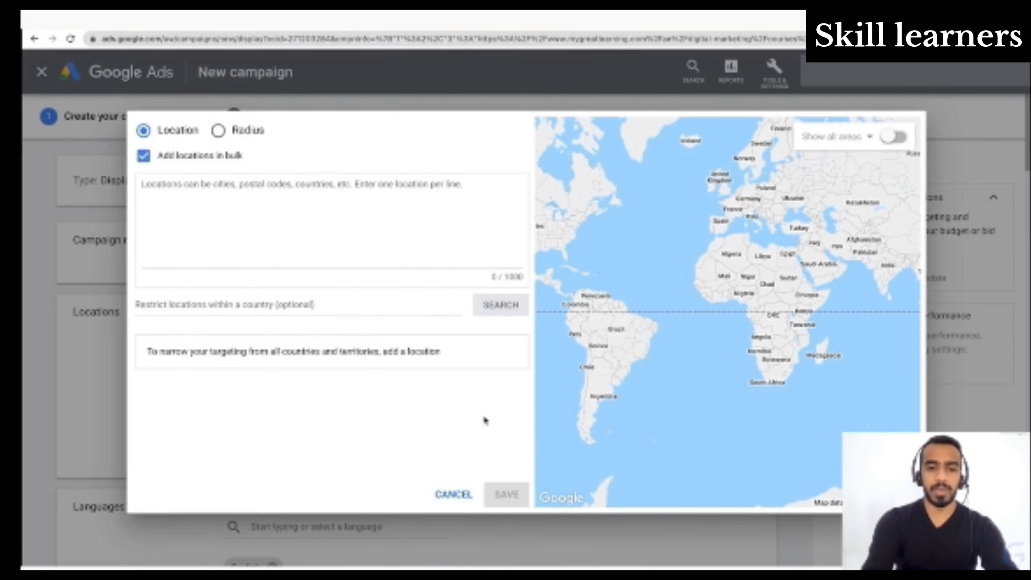
{"action": "left_click", "coordinate": [453, 495]}
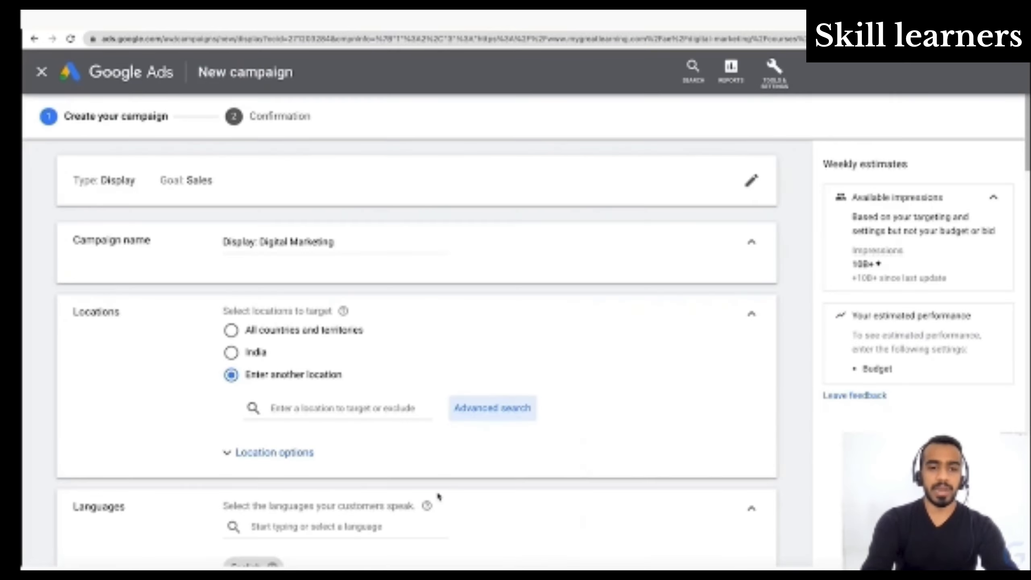
{"action": "left_click", "coordinate": [232, 353]}
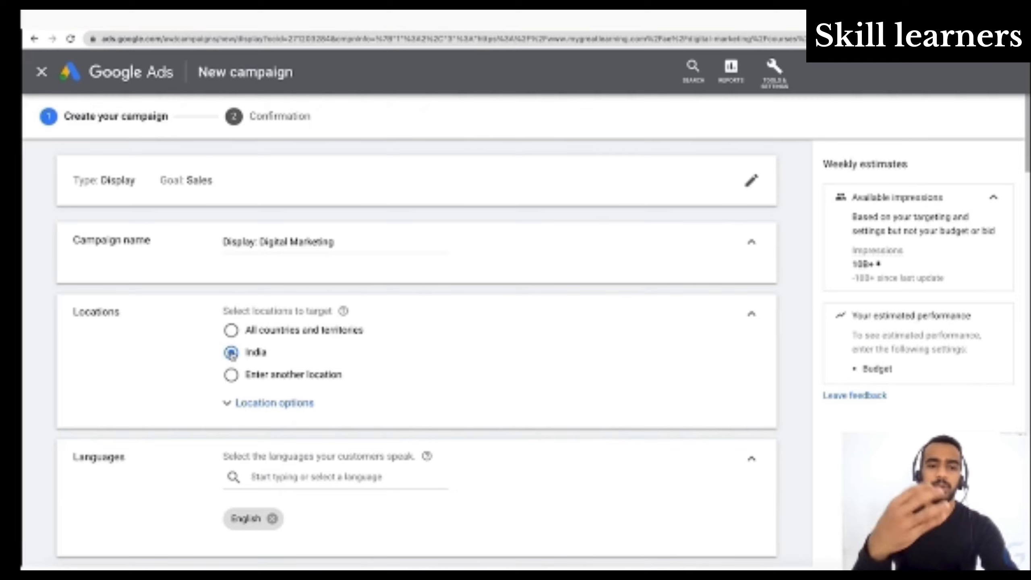
- Try searching for "benga" as another target location, and return the location targeting to India
{"action": "left_click", "coordinate": [253, 410]}
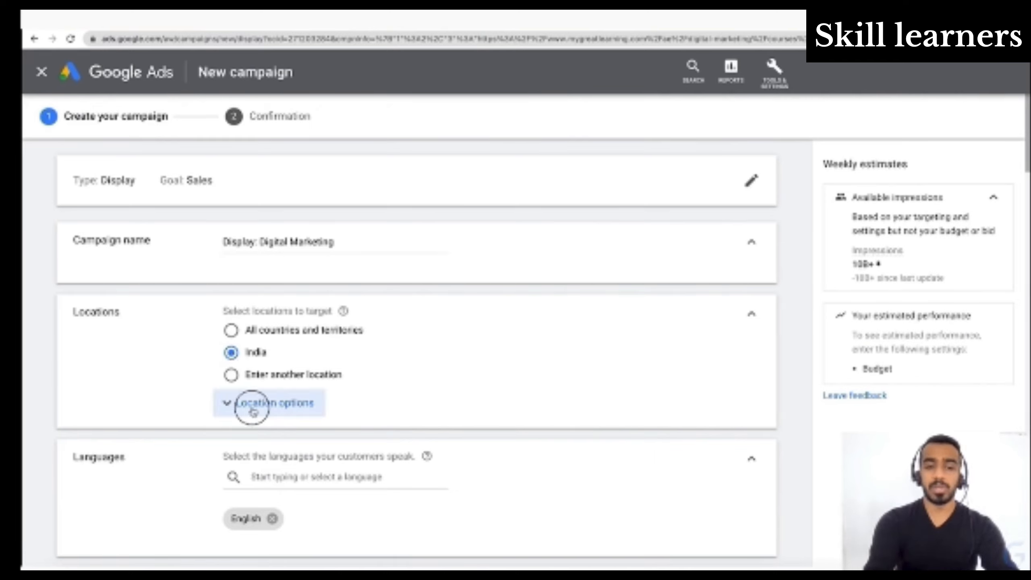
{"action": "left_click", "coordinate": [230, 376]}
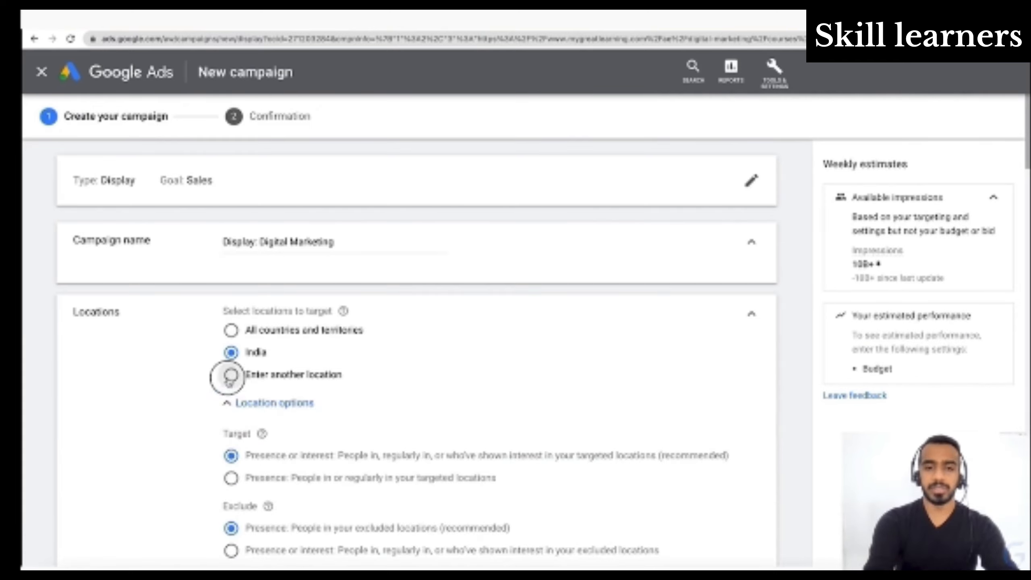
{"action": "left_click", "coordinate": [341, 408]}
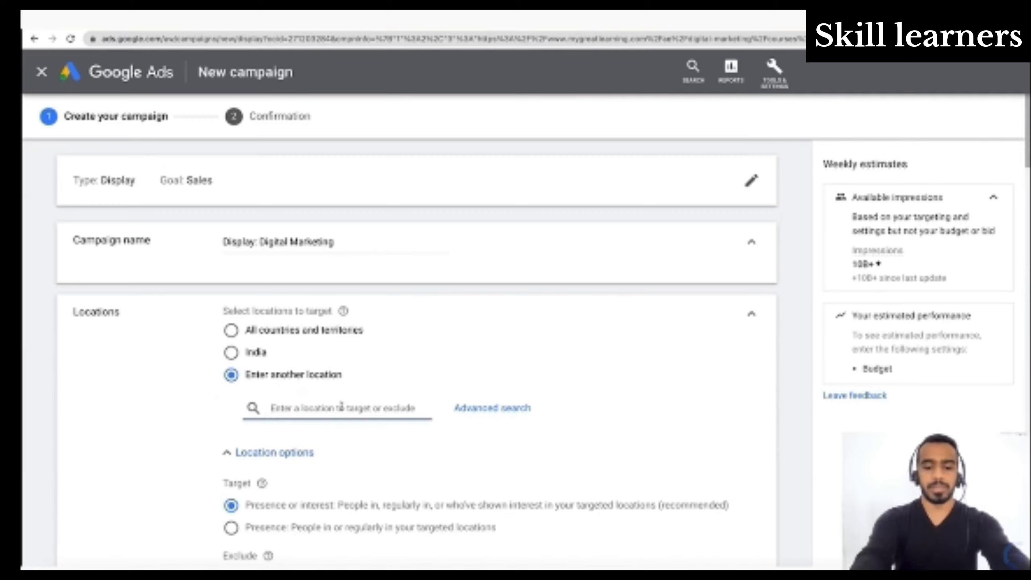
{"action": "type", "text": "benga"}
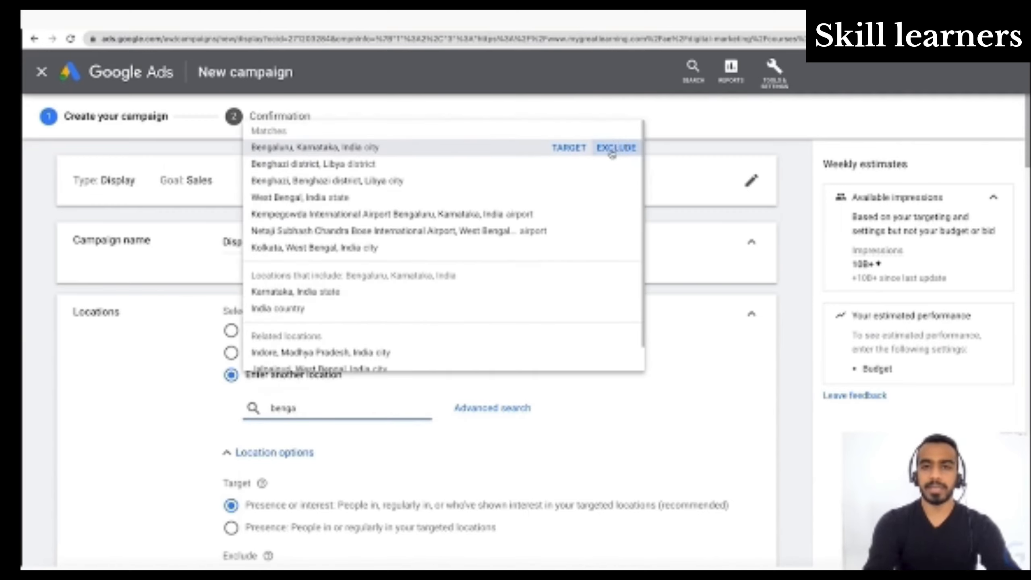
{"action": "left_click", "coordinate": [684, 407]}
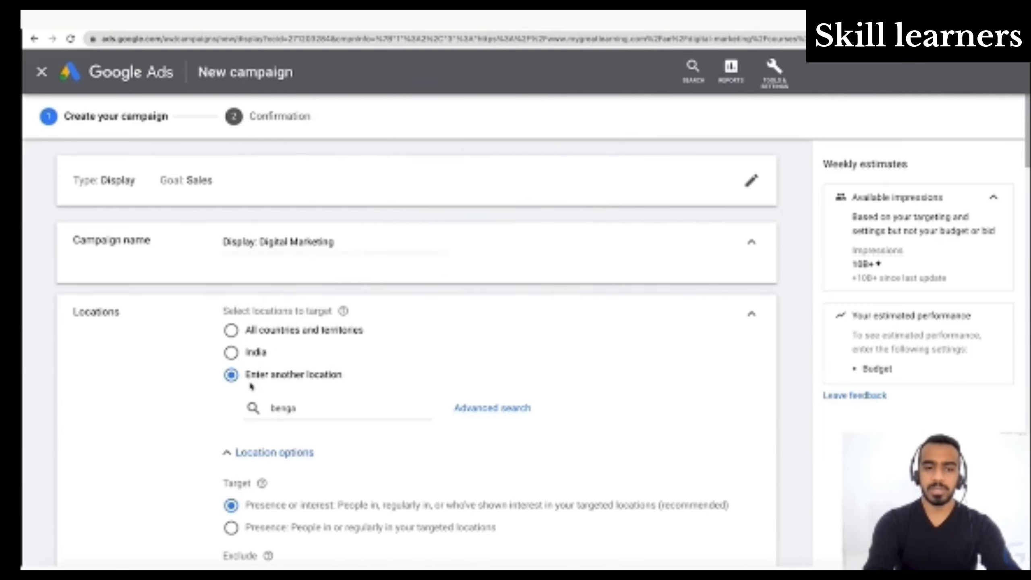
{"action": "left_click", "coordinate": [230, 354]}
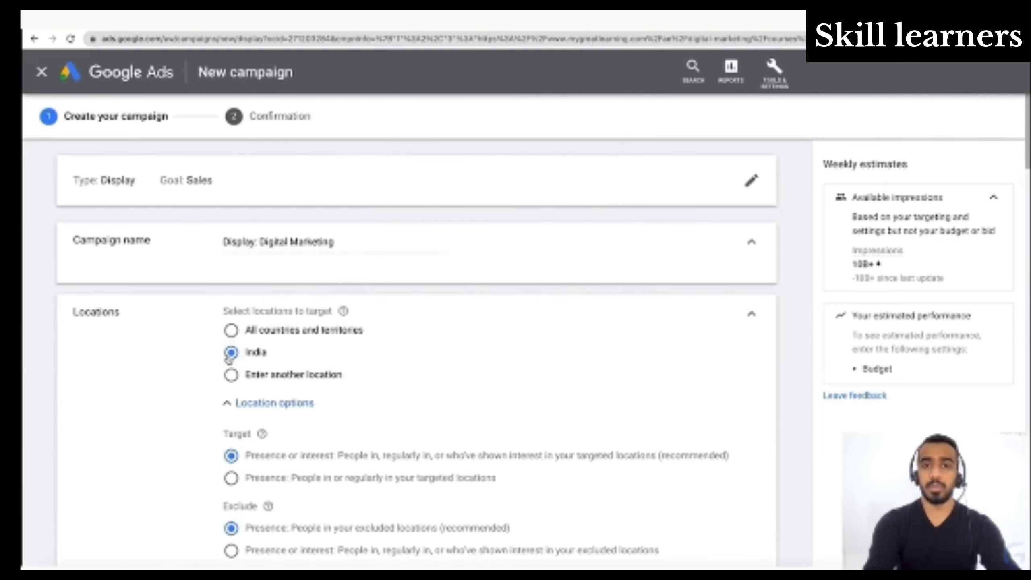
- Review the target and exclude choices in the location options and collapse them
{"action": "left_click", "coordinate": [262, 406]}
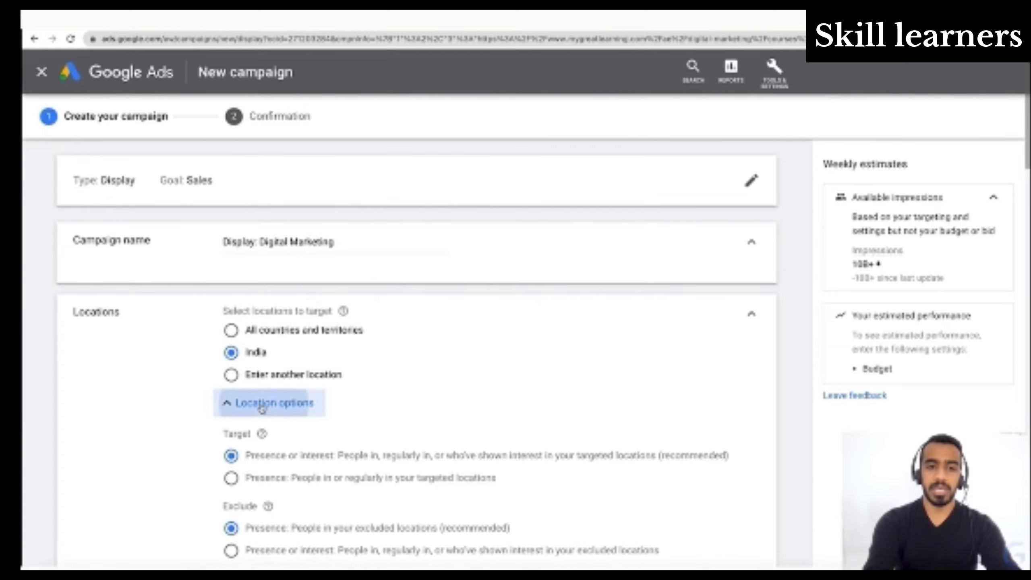
{"action": "left_click", "coordinate": [261, 404]}
{"action": "scroll", "coordinate": [315, 487], "scroll_direction": "down", "scroll_amount": 2}
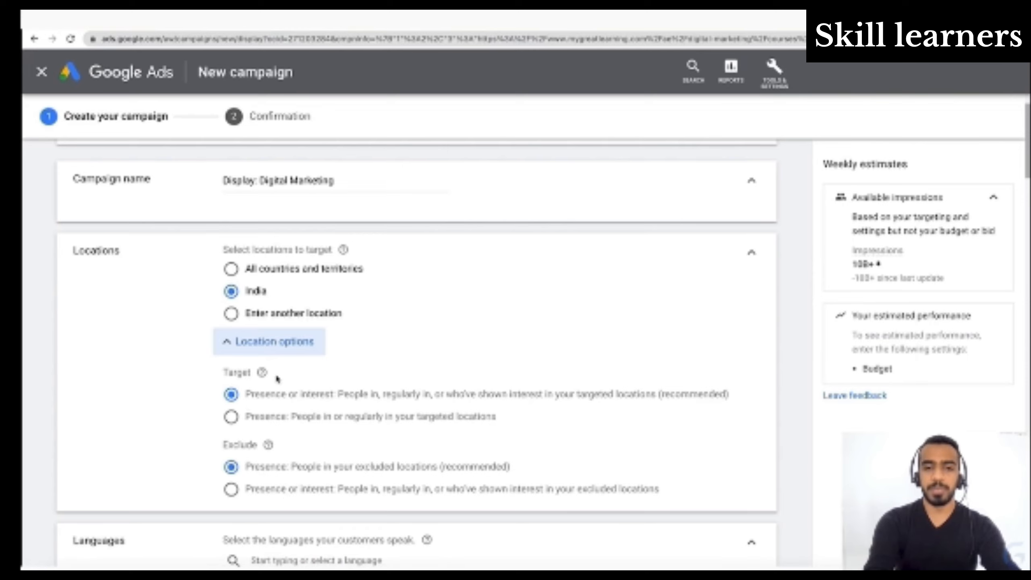
{"action": "left_click", "coordinate": [274, 343]}
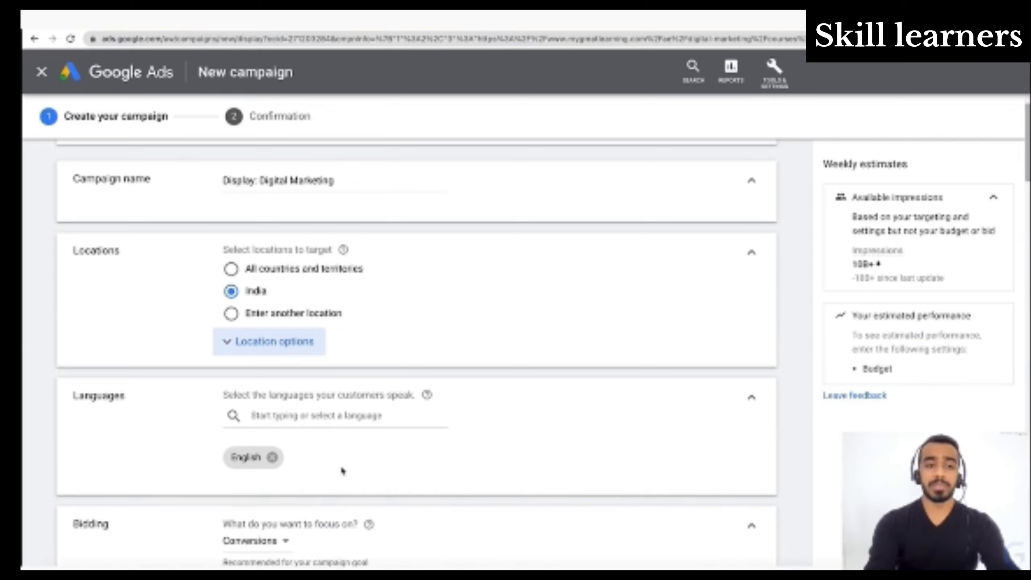
- Remove English so the campaign targets all languages, and look through the list of available languages
{"action": "left_click", "coordinate": [273, 459]}
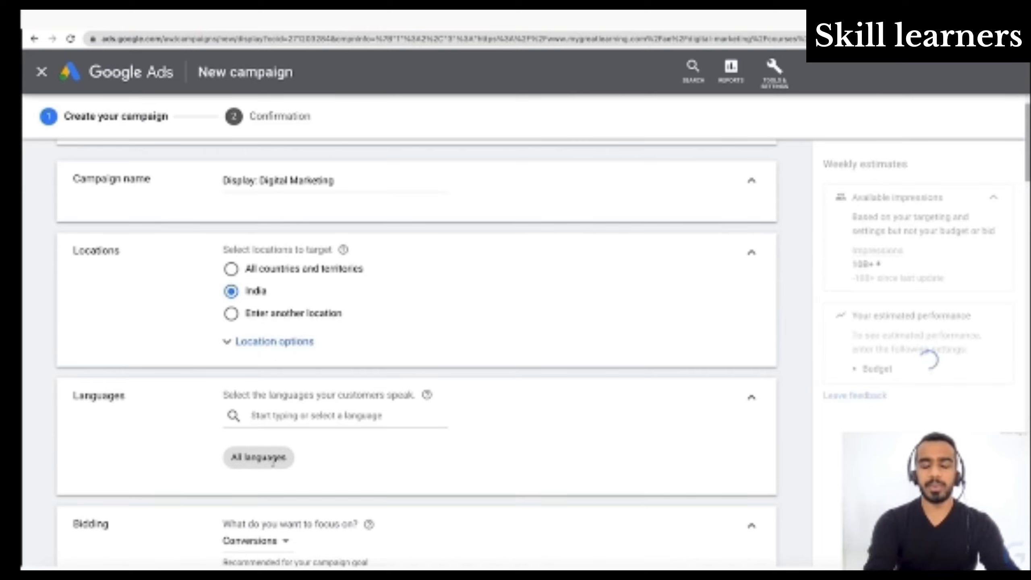
{"action": "left_click", "coordinate": [302, 415]}
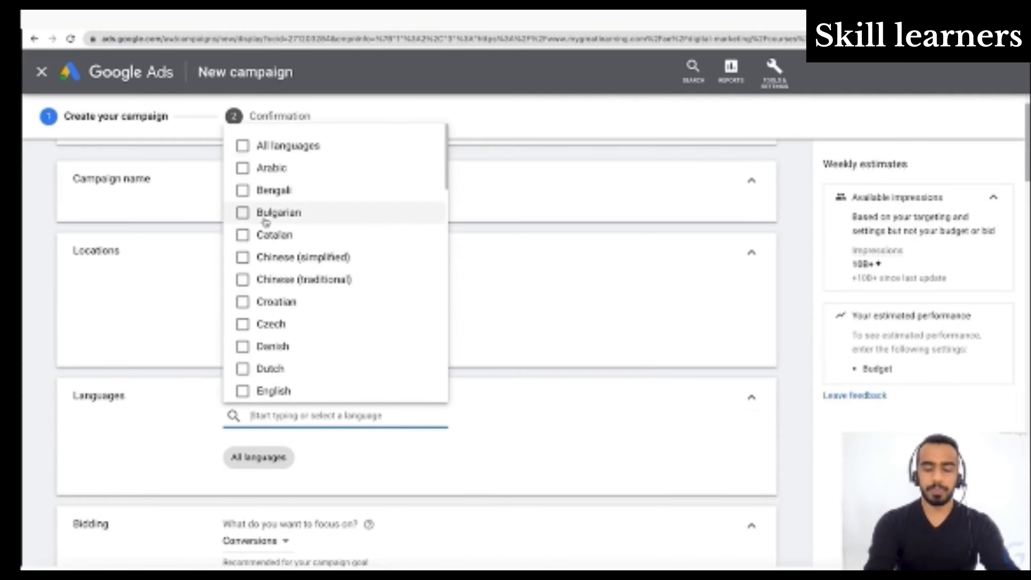
{"action": "scroll", "coordinate": [265, 222], "scroll_direction": "down", "scroll_amount": 15}
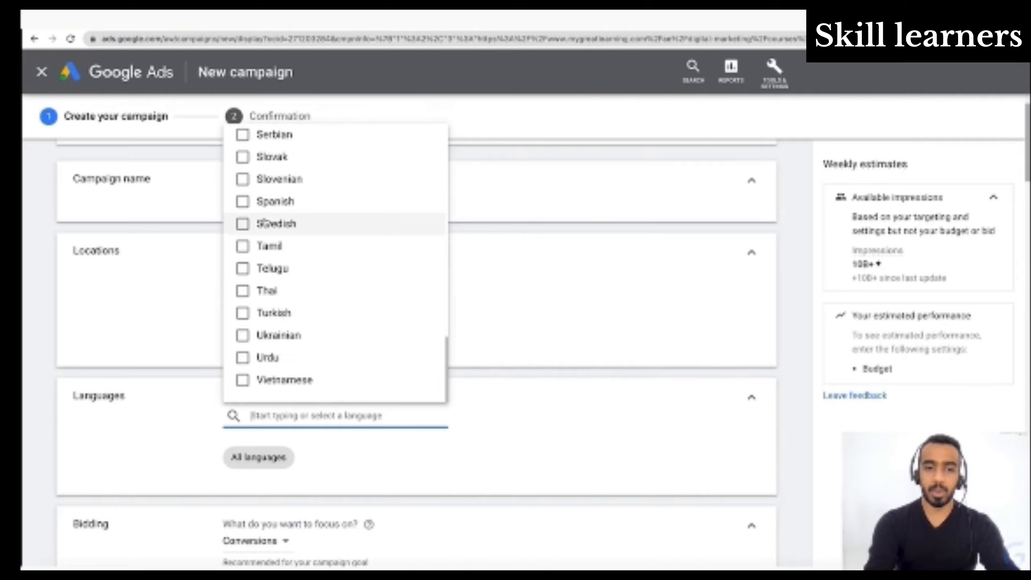
{"action": "scroll", "coordinate": [264, 223], "scroll_direction": "up", "scroll_amount": 10}
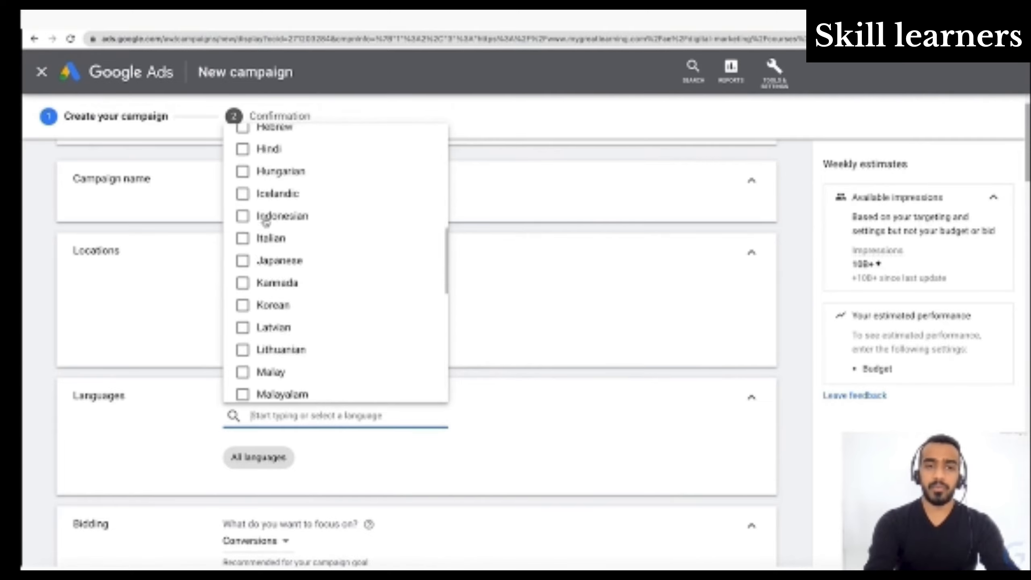
{"action": "scroll", "coordinate": [265, 222], "scroll_direction": "up", "scroll_amount": 6}
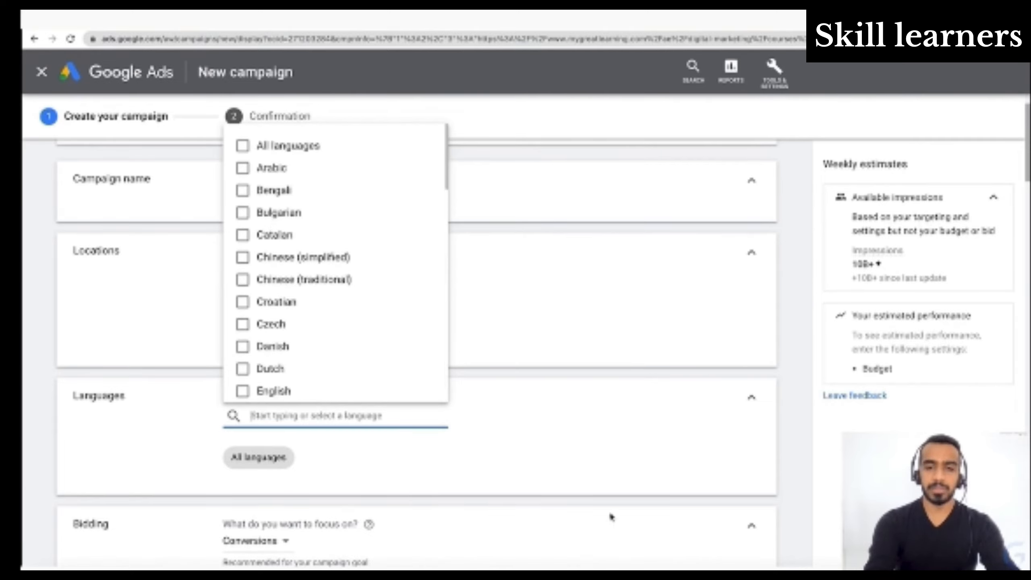
{"action": "left_click", "coordinate": [581, 467]}
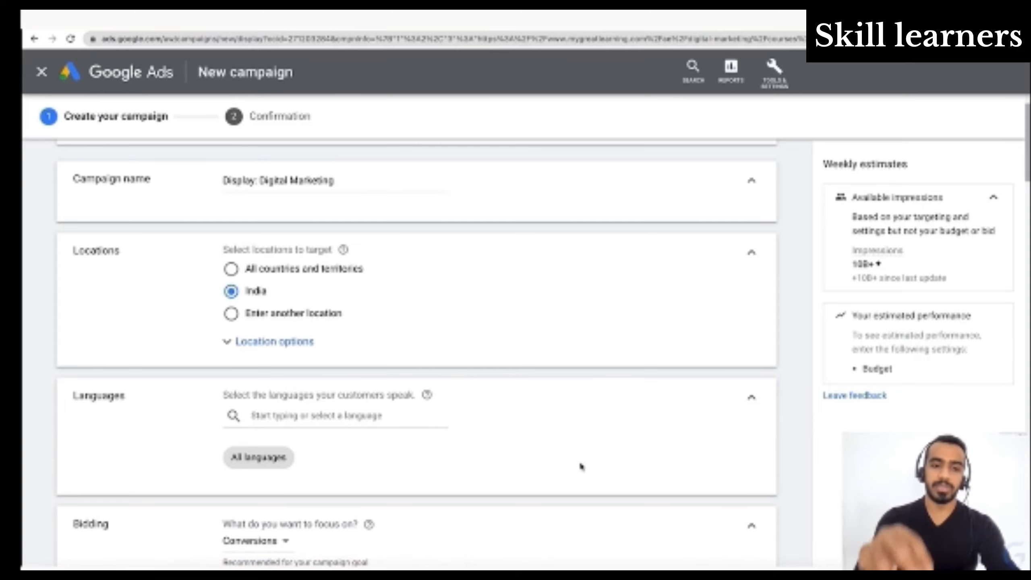
- Check the list of selectable campaign languages again and close it without choosing any
{"action": "left_click", "coordinate": [396, 414]}
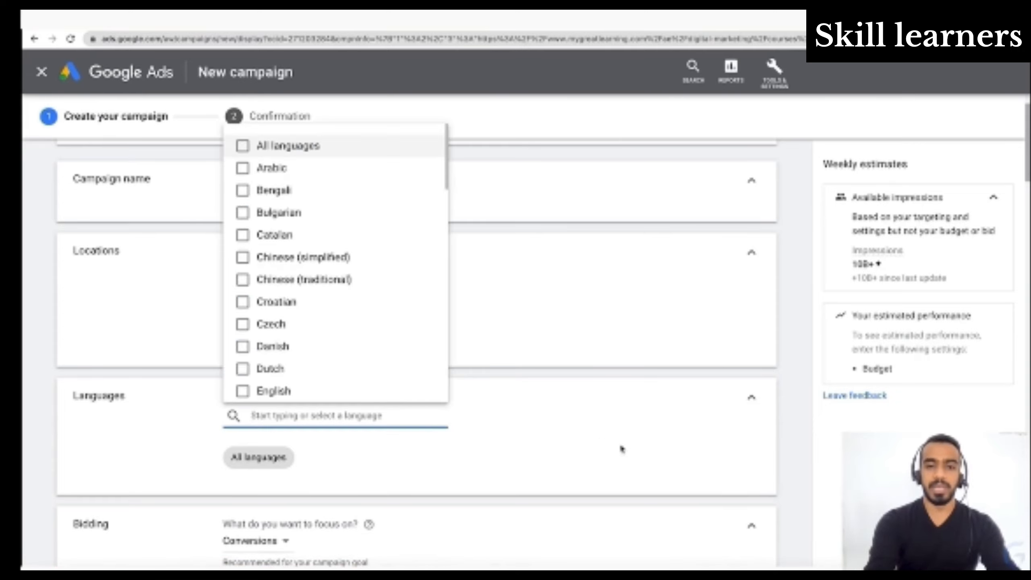
{"action": "left_click", "coordinate": [615, 451]}
{"action": "scroll", "coordinate": [615, 452], "scroll_direction": "down", "scroll_amount": 3}
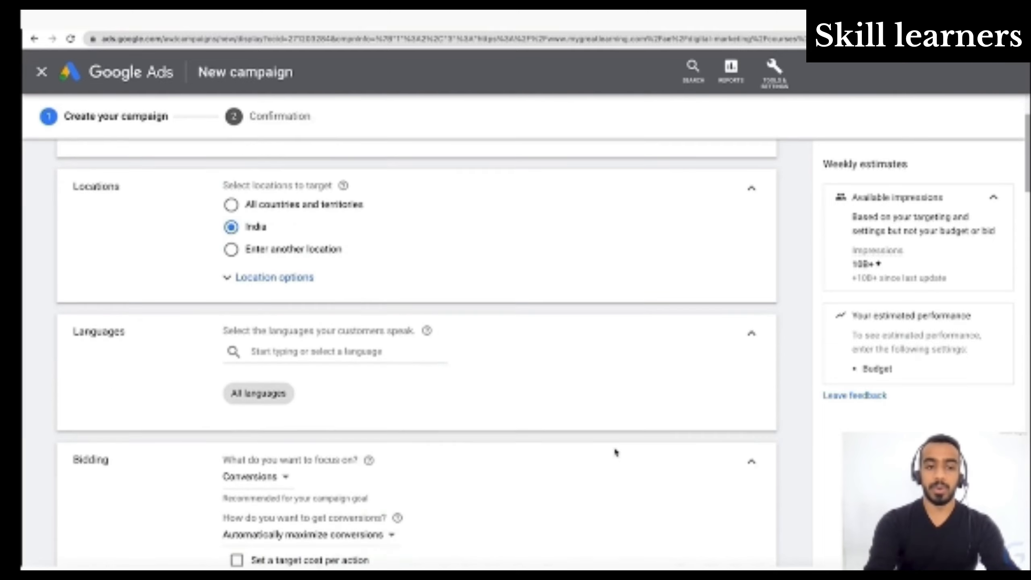
- Try a target cost per action in the bidding settings using the suggested ₹340.00, clear the amount and turn the option off again
{"action": "scroll", "coordinate": [616, 452], "scroll_direction": "down", "scroll_amount": 3}
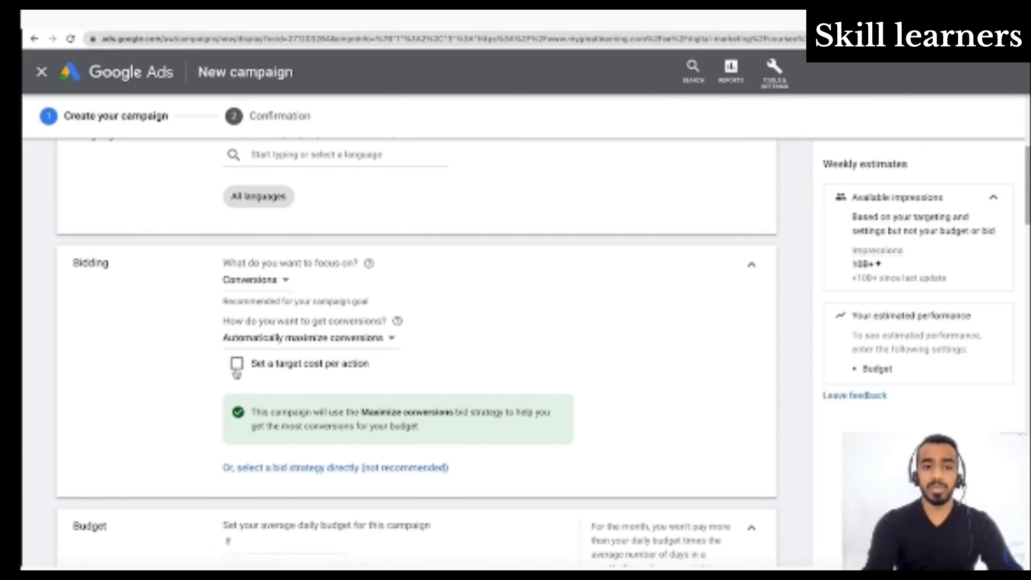
{"action": "left_click", "coordinate": [237, 366]}
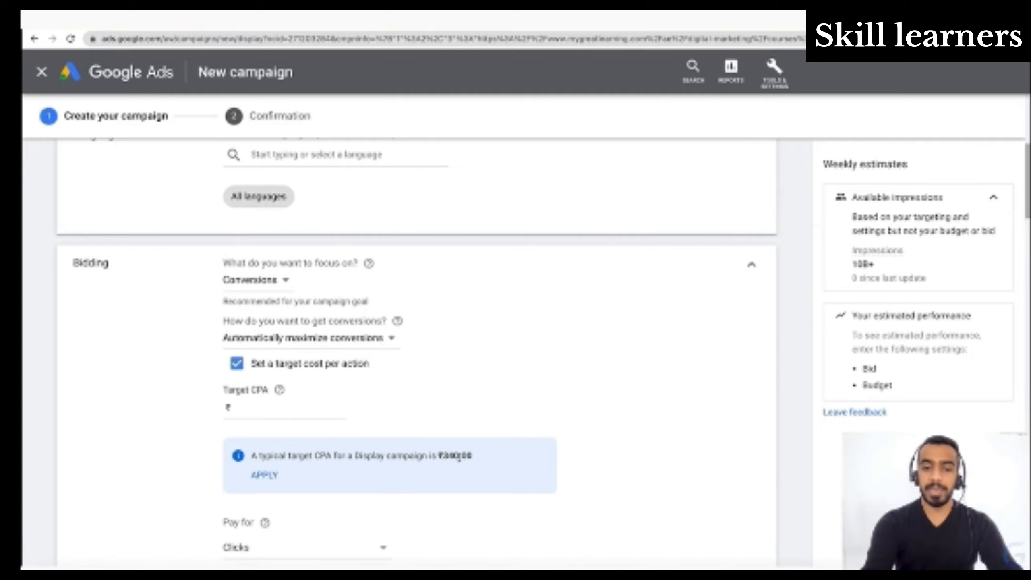
{"action": "left_click", "coordinate": [253, 476]}
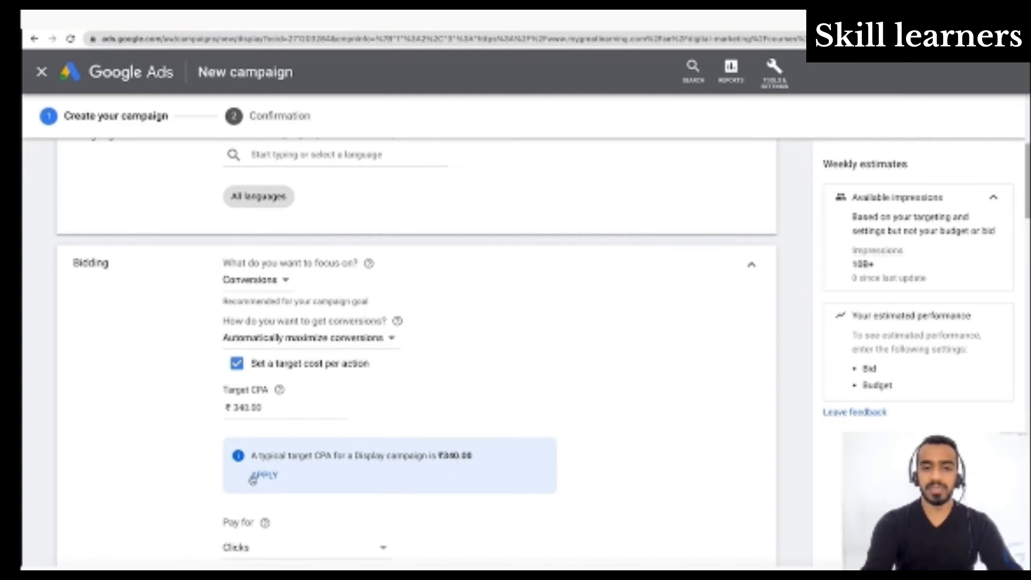
{"action": "left_click", "coordinate": [276, 418]}
{"action": "double_click", "coordinate": [276, 409]}
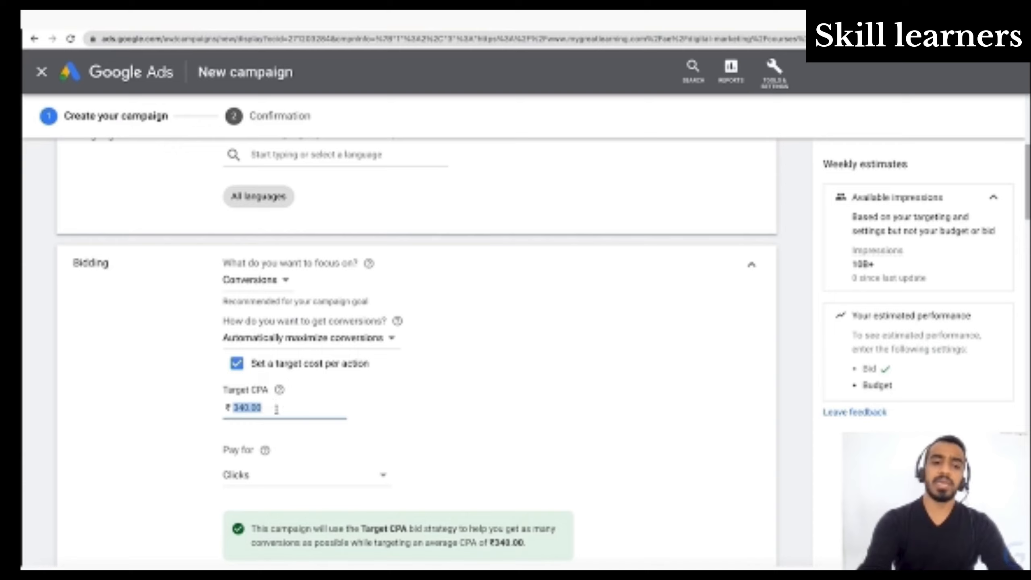
{"action": "key", "text": "BackSpace"}
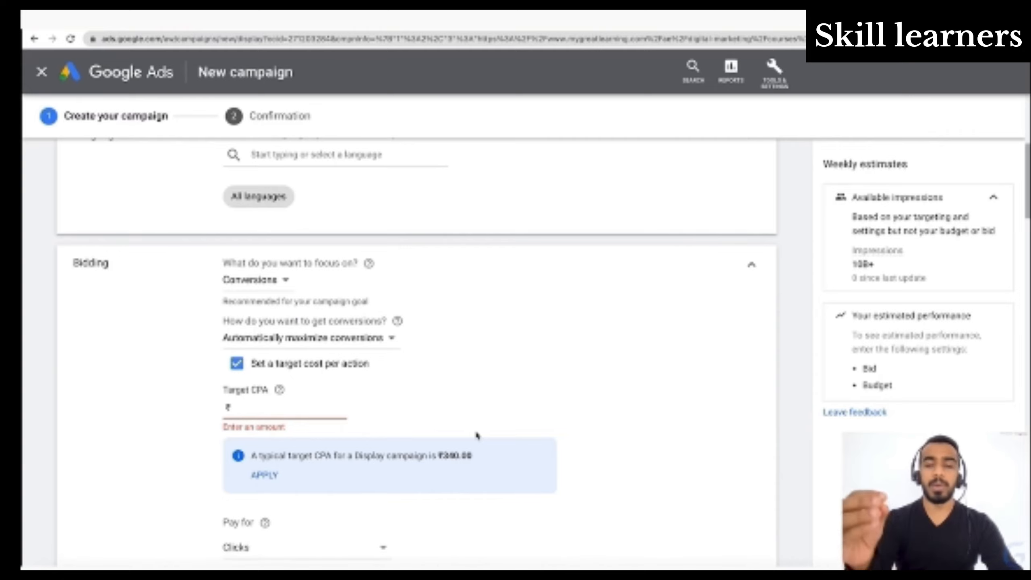
{"action": "left_click", "coordinate": [237, 363]}
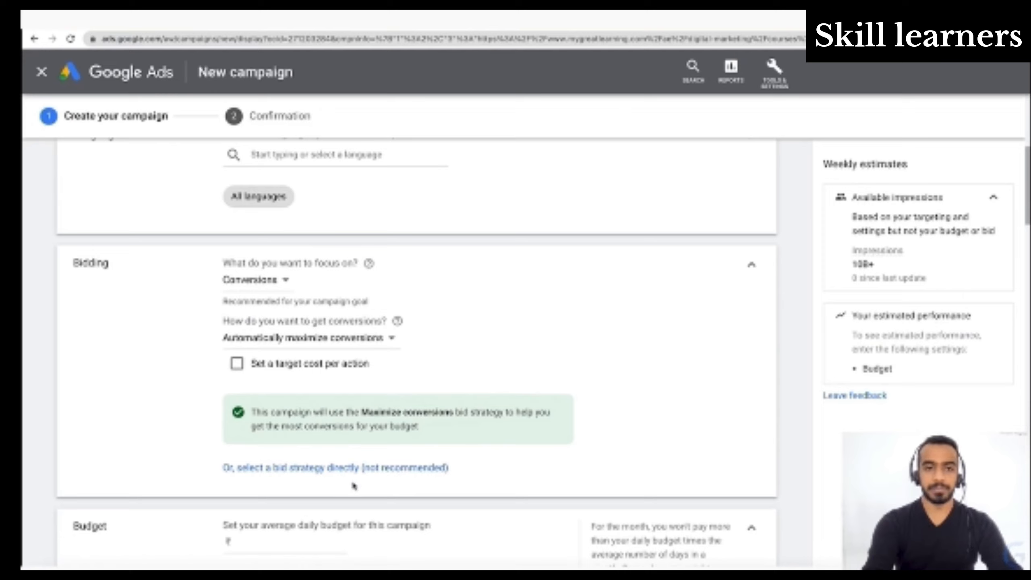
- Try focusing the bidding on Conversion value with a target ROAS of 200%
{"action": "left_click", "coordinate": [287, 281]}
{"action": "mouse_move", "coordinate": [296, 341]}
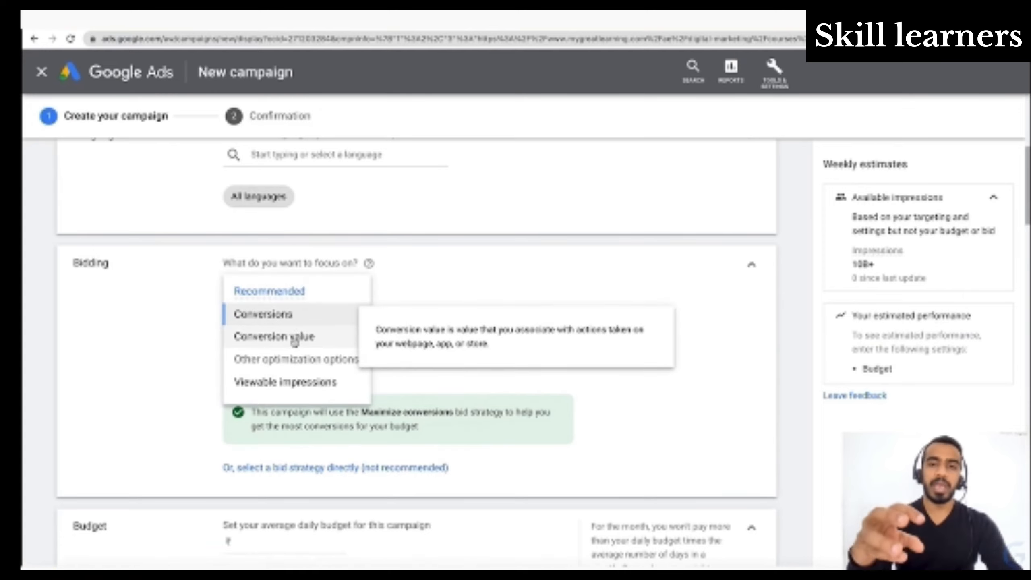
{"action": "left_click", "coordinate": [295, 341]}
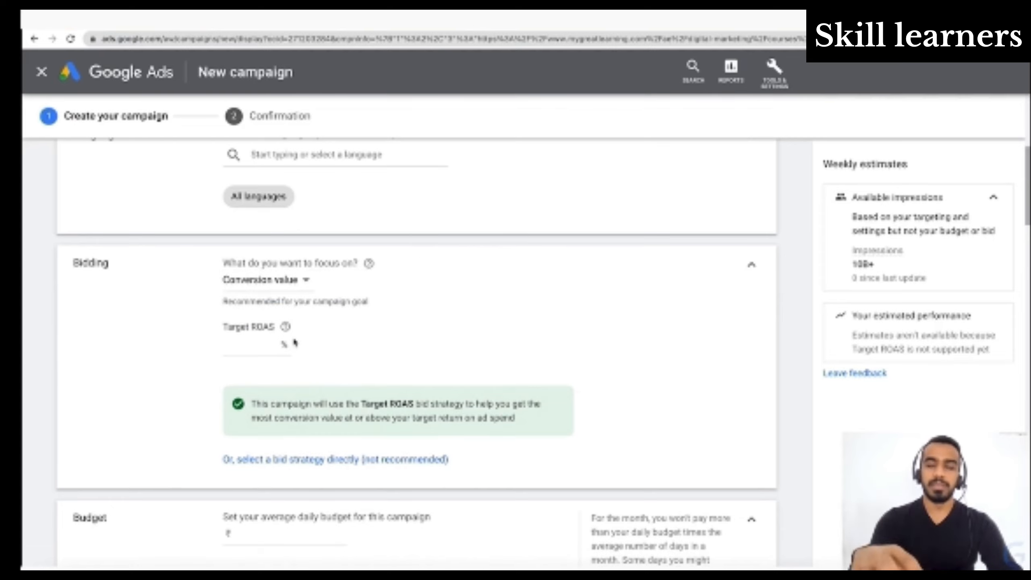
{"action": "left_click", "coordinate": [267, 345]}
{"action": "type", "text": "2"}
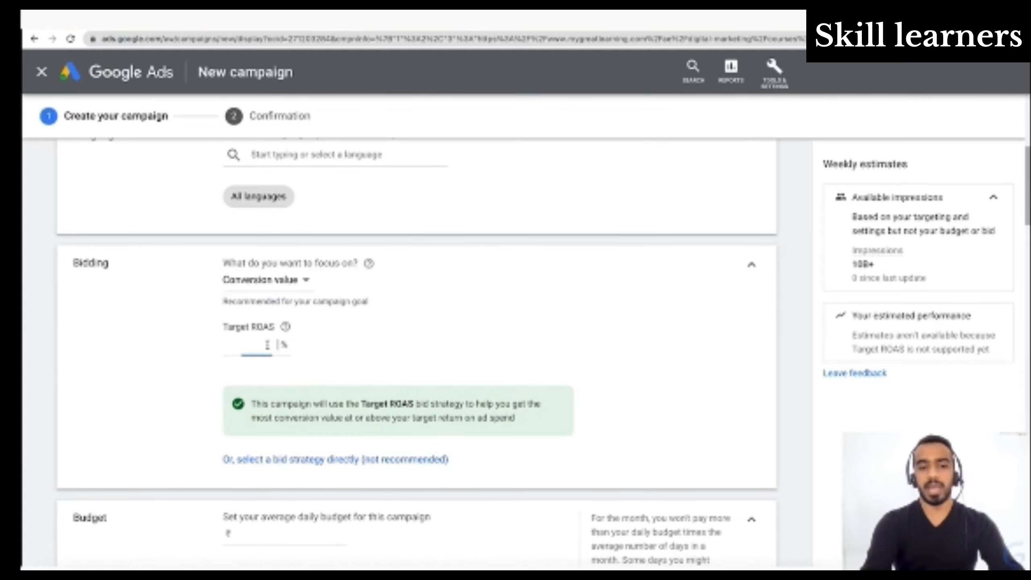
{"action": "type", "text": "00"}
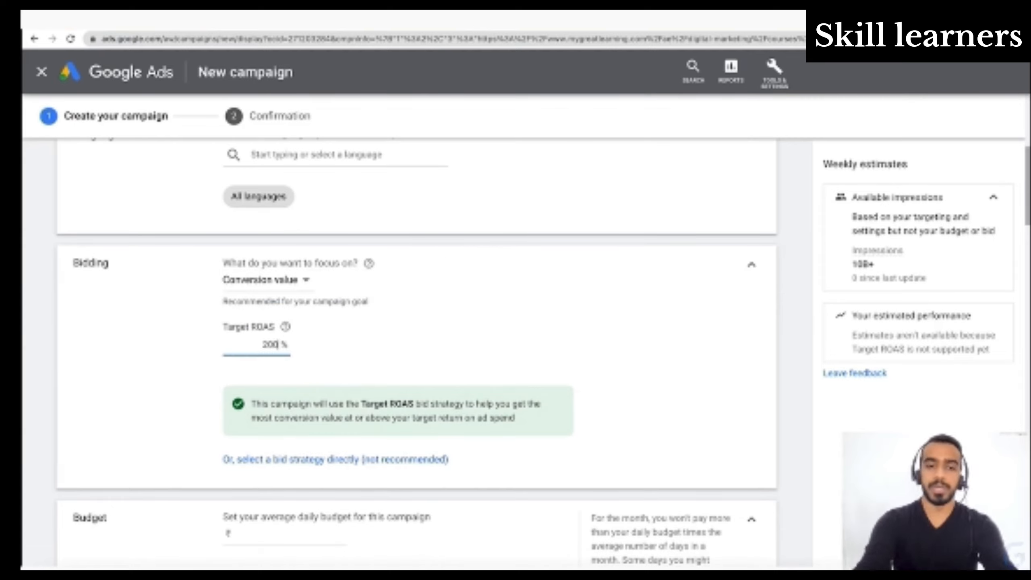
{"action": "left_click", "coordinate": [385, 367]}
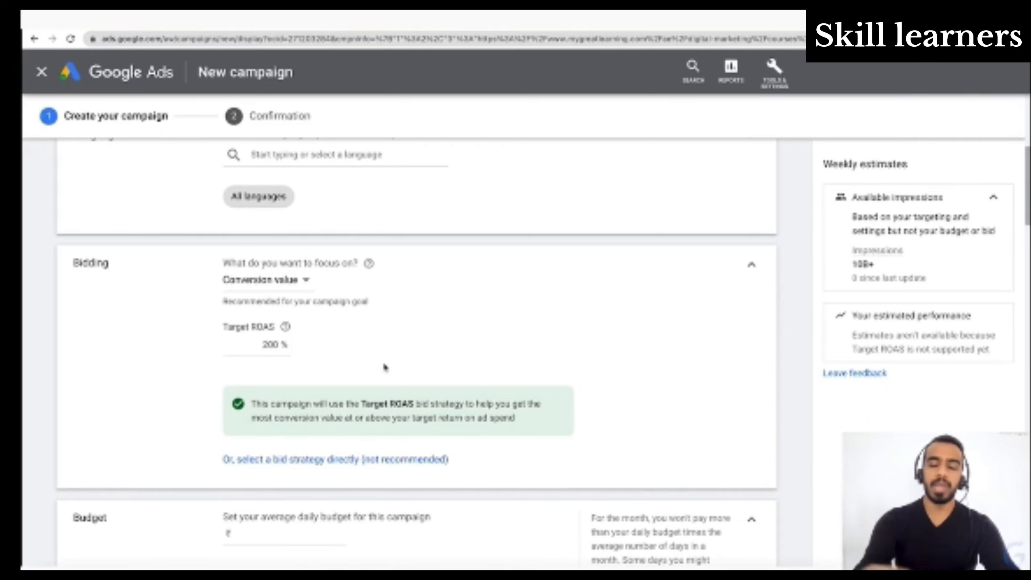
- Try Viewable impressions as the bidding focus and read its description
{"action": "left_click", "coordinate": [280, 281]}
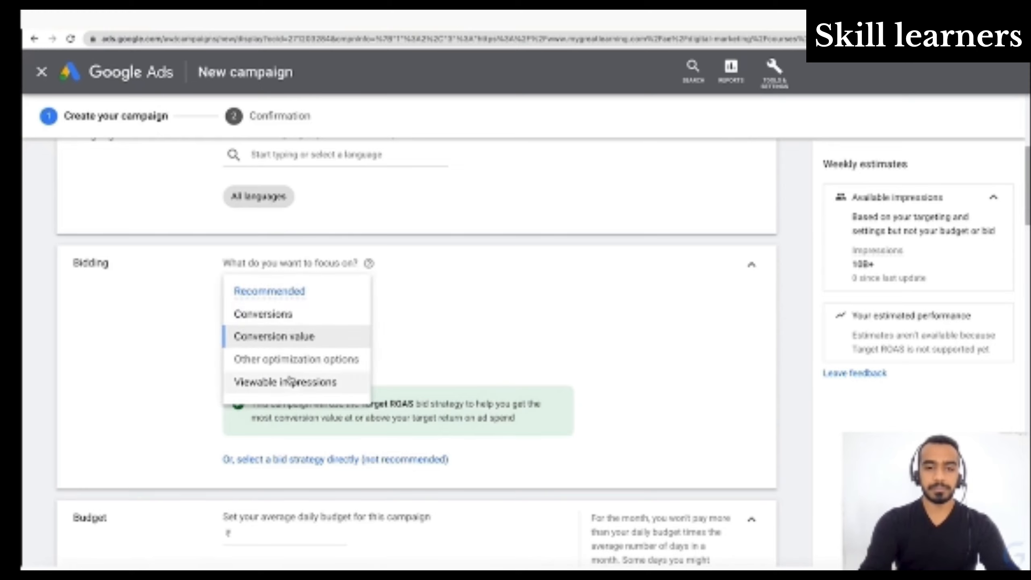
{"action": "mouse_move", "coordinate": [286, 393]}
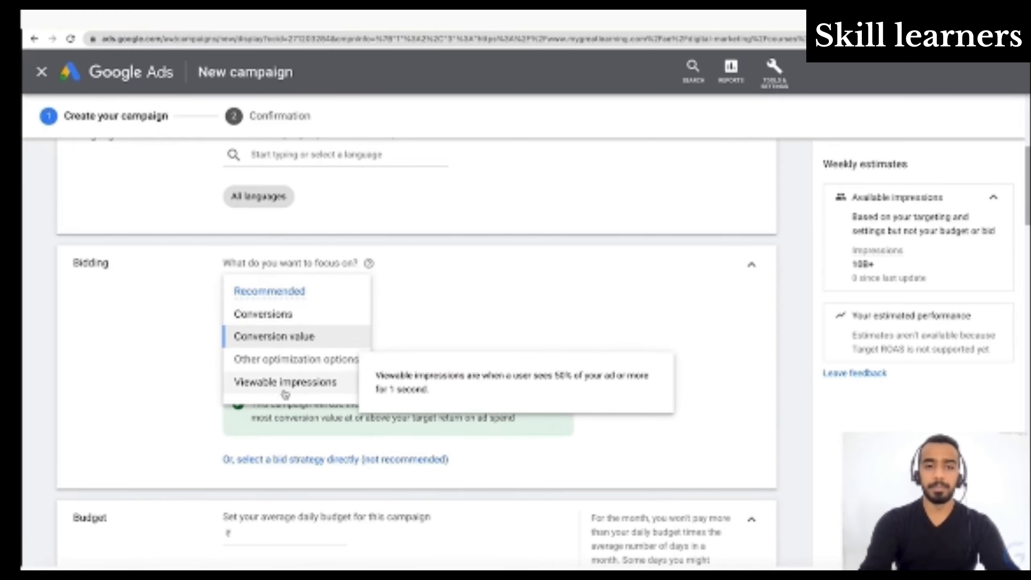
{"action": "left_click", "coordinate": [284, 391]}
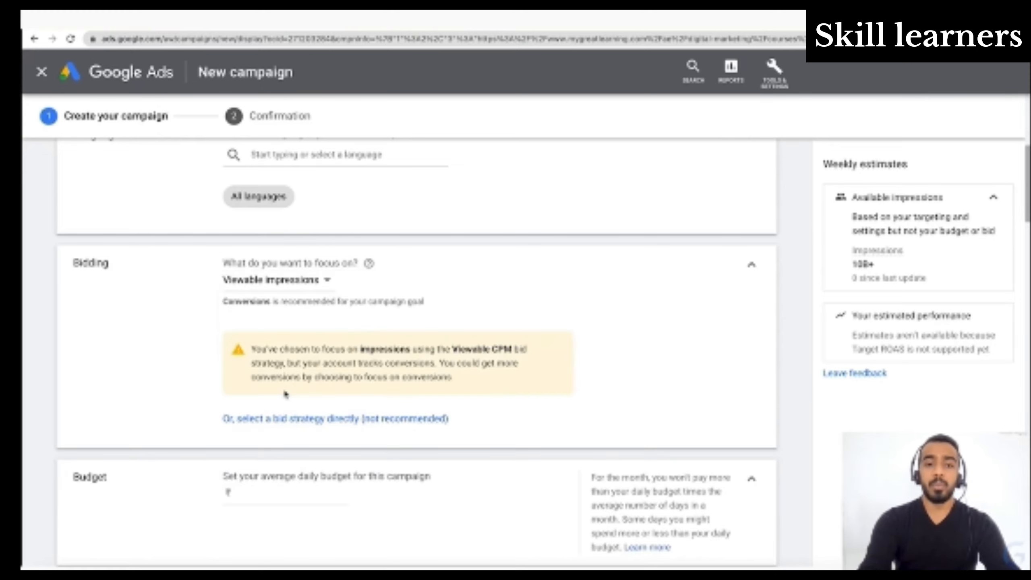
{"action": "left_click", "coordinate": [270, 281]}
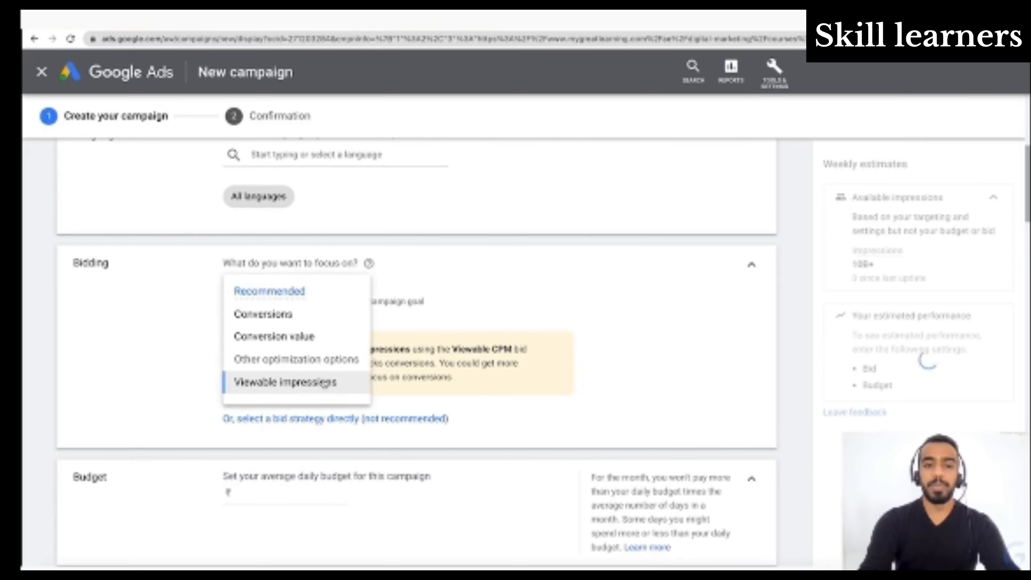
{"action": "mouse_move", "coordinate": [323, 384]}
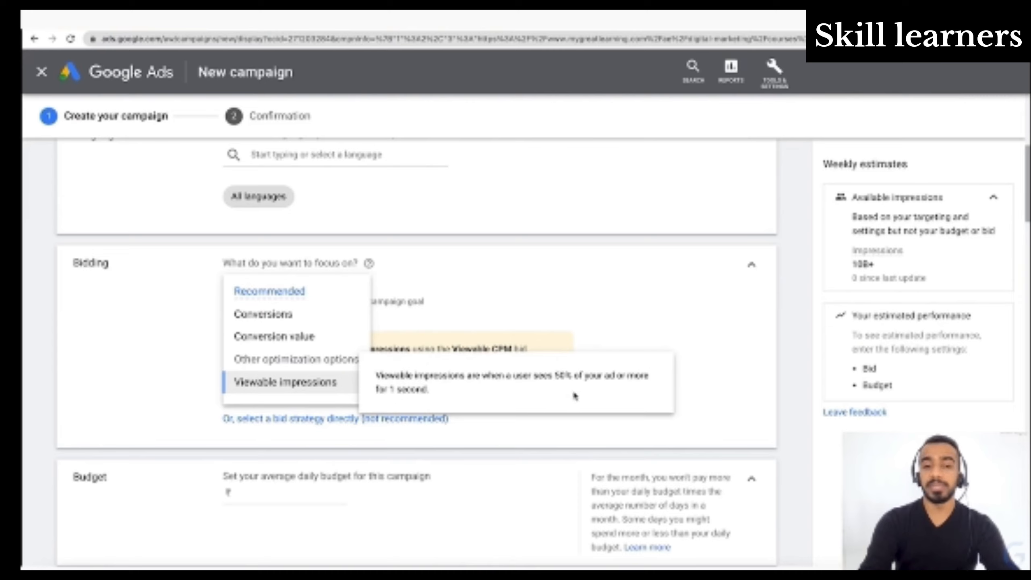
{"action": "left_click", "coordinate": [664, 360]}
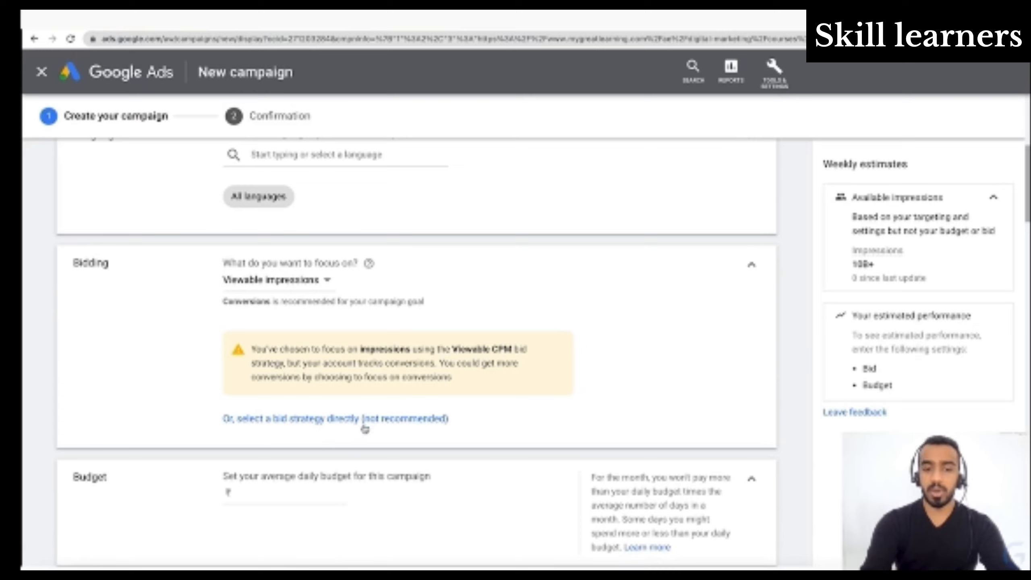
- Switch to selecting a bid strategy directly and try Manual CPC
{"action": "left_click", "coordinate": [433, 419]}
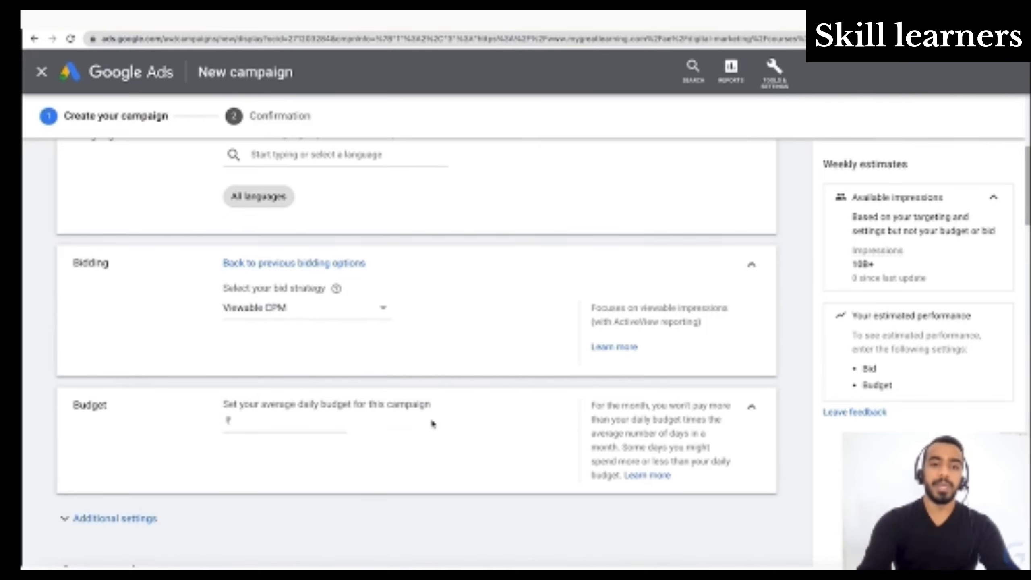
{"action": "left_click", "coordinate": [305, 311]}
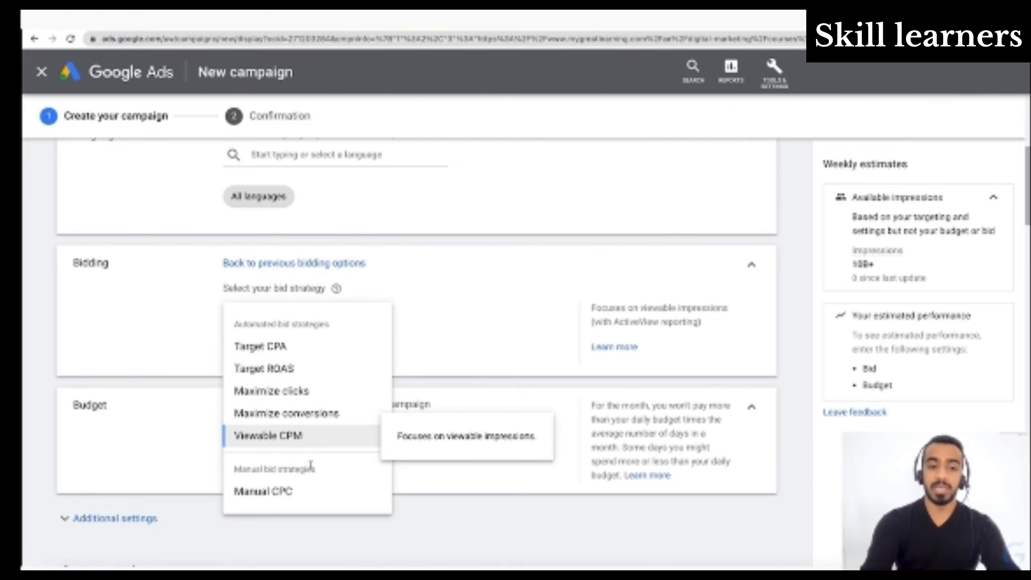
{"action": "left_click", "coordinate": [289, 492]}
- Try the Maximize clicks bid strategy and turn its maximum cost per click bid limit on and off again
{"action": "left_click", "coordinate": [274, 309]}
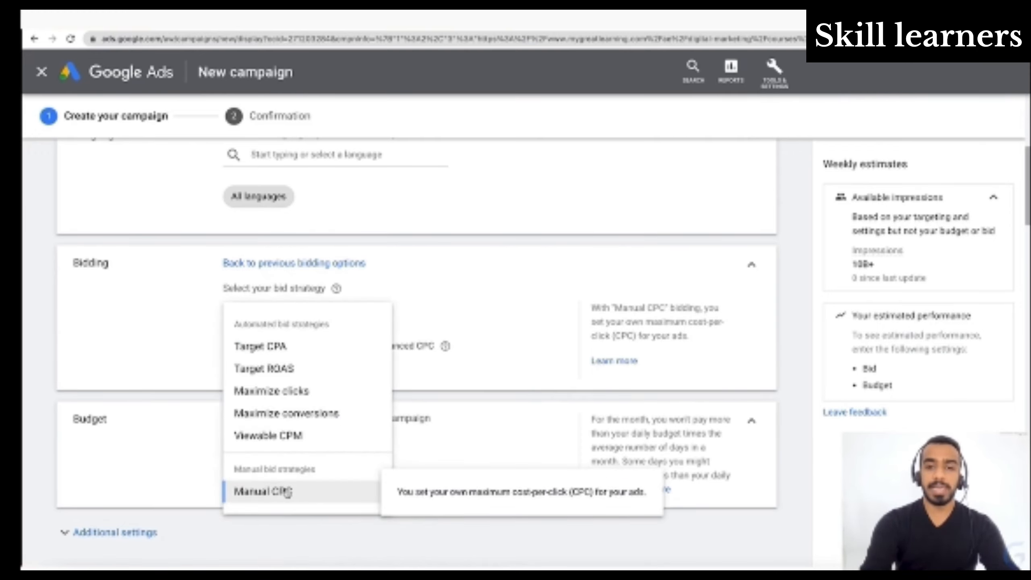
{"action": "left_click", "coordinate": [299, 392]}
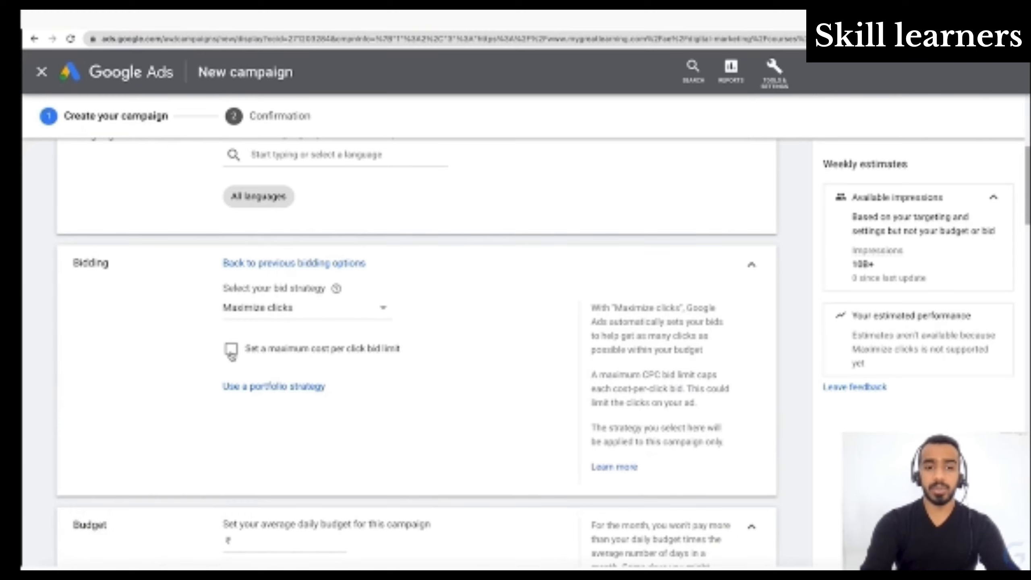
{"action": "left_click", "coordinate": [231, 350]}
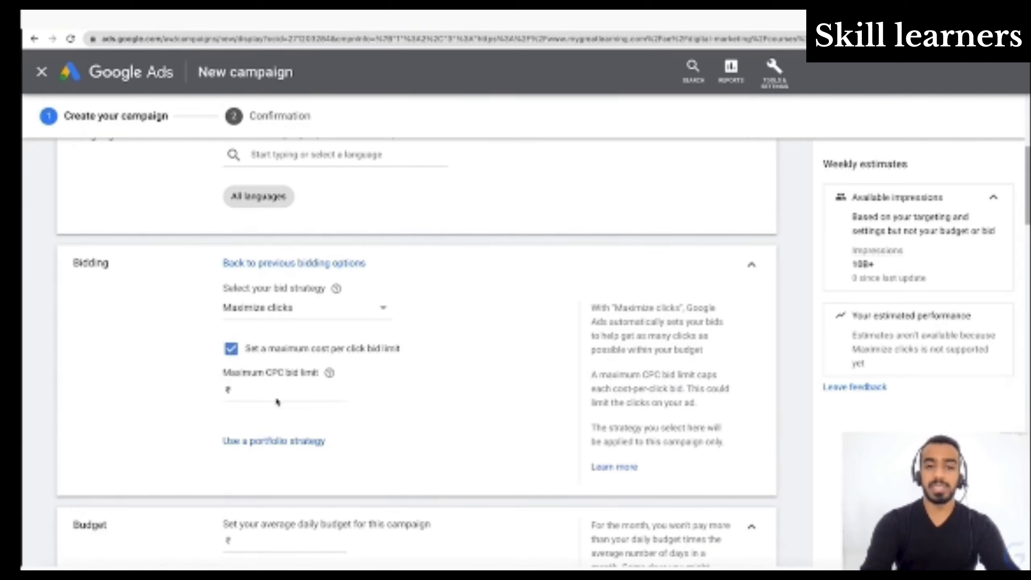
{"action": "left_click", "coordinate": [235, 352]}
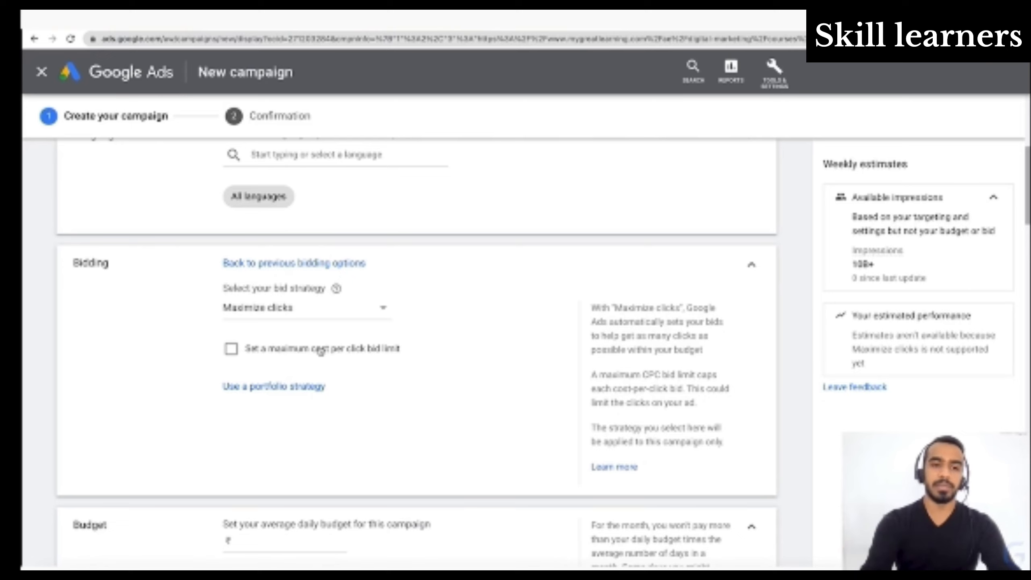
- Try the Target ROAS and Target CPA bid strategies, checking Target CPA's pay-for choices and the new portfolio strategy option
{"action": "left_click", "coordinate": [313, 308]}
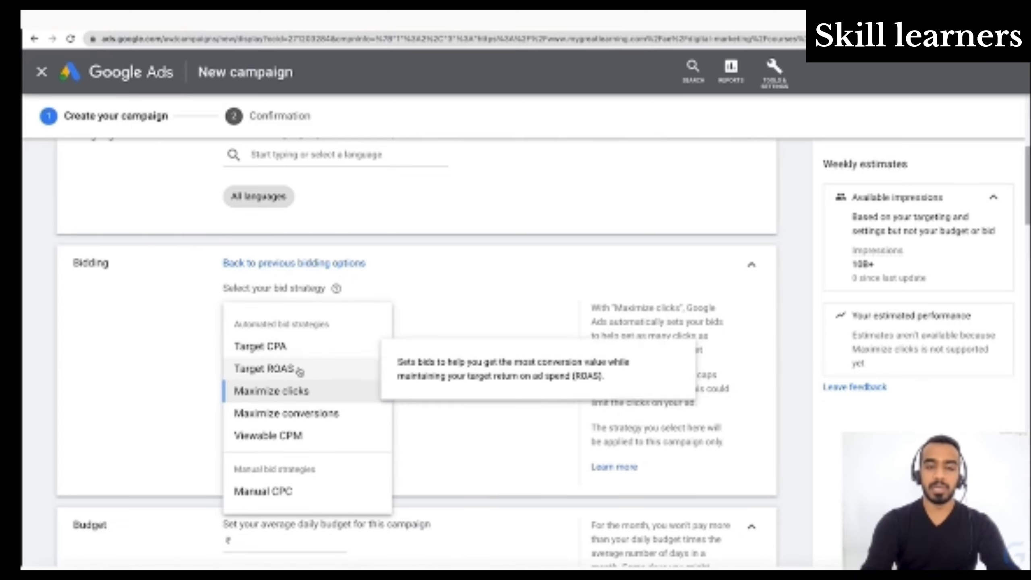
{"action": "left_click", "coordinate": [300, 370]}
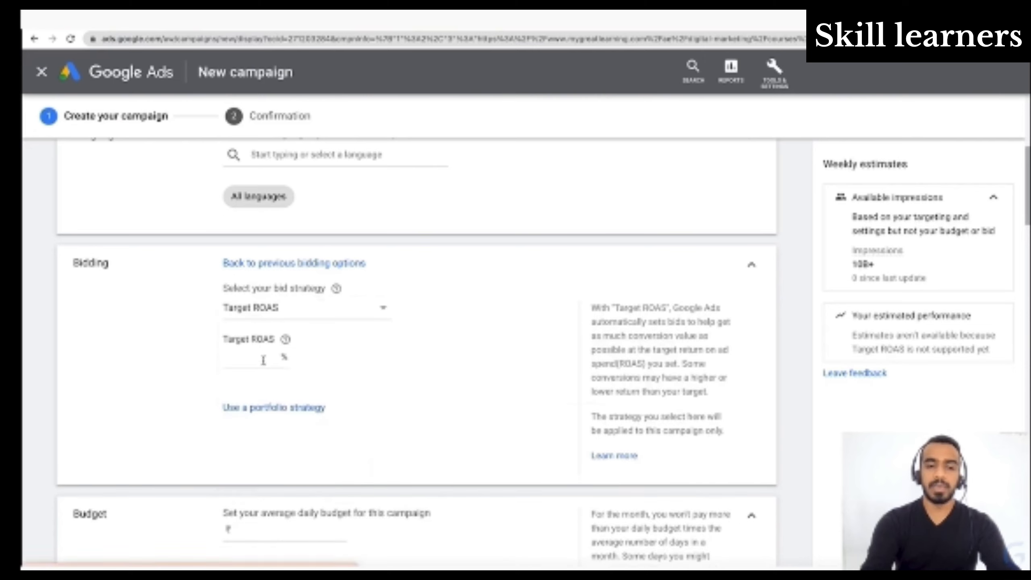
{"action": "left_click", "coordinate": [334, 308]}
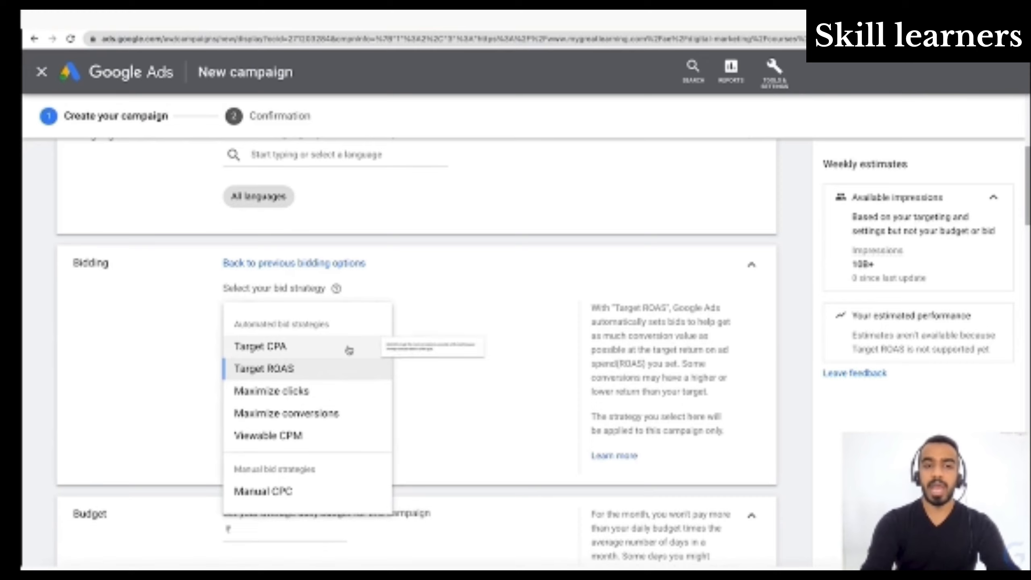
{"action": "left_click", "coordinate": [348, 350]}
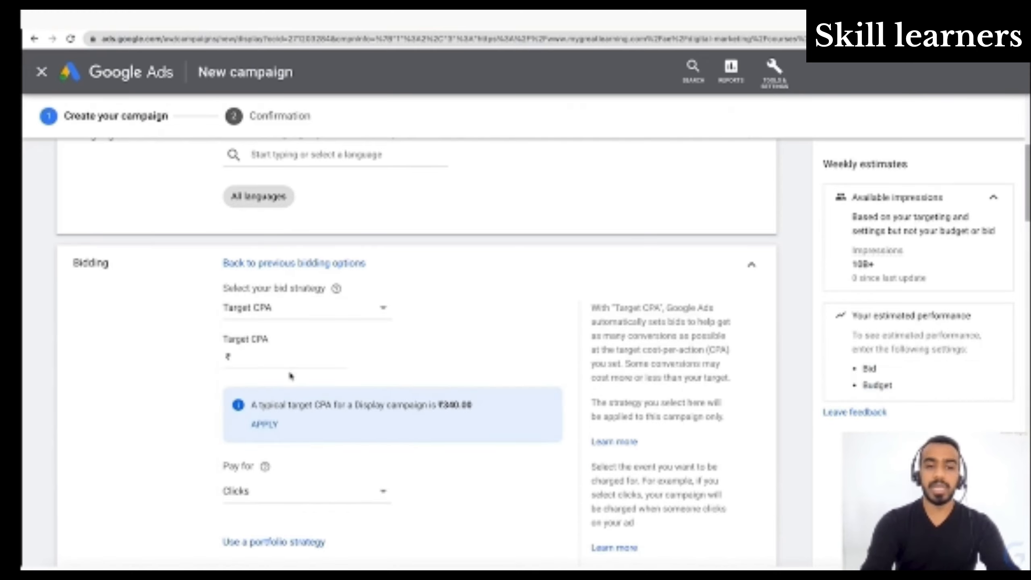
{"action": "left_click", "coordinate": [325, 503]}
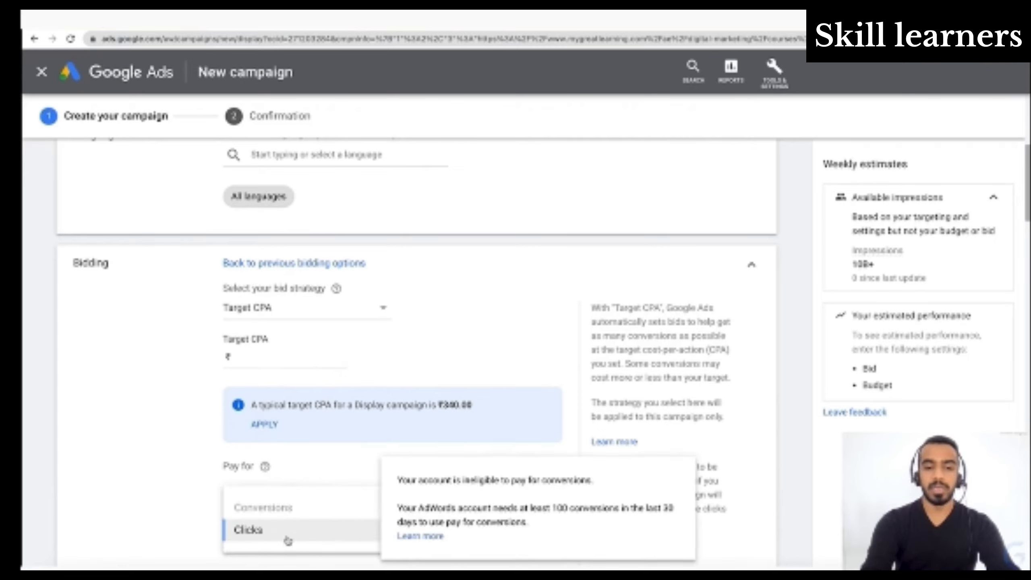
{"action": "left_click", "coordinate": [106, 467]}
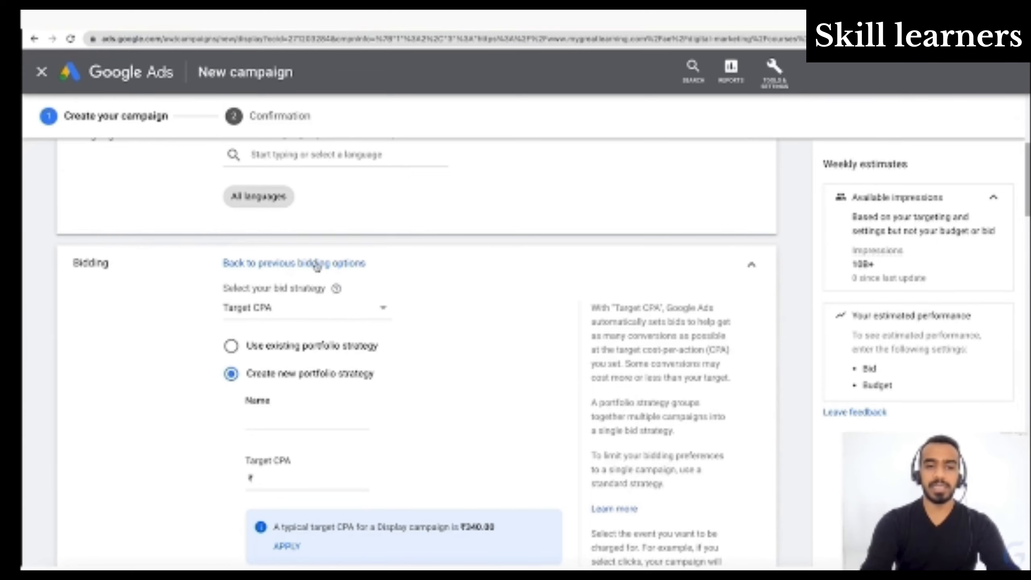
- Return to the previous bidding options focused on Conversions, with target cost per action left off after toggling it
{"action": "left_click", "coordinate": [317, 264]}
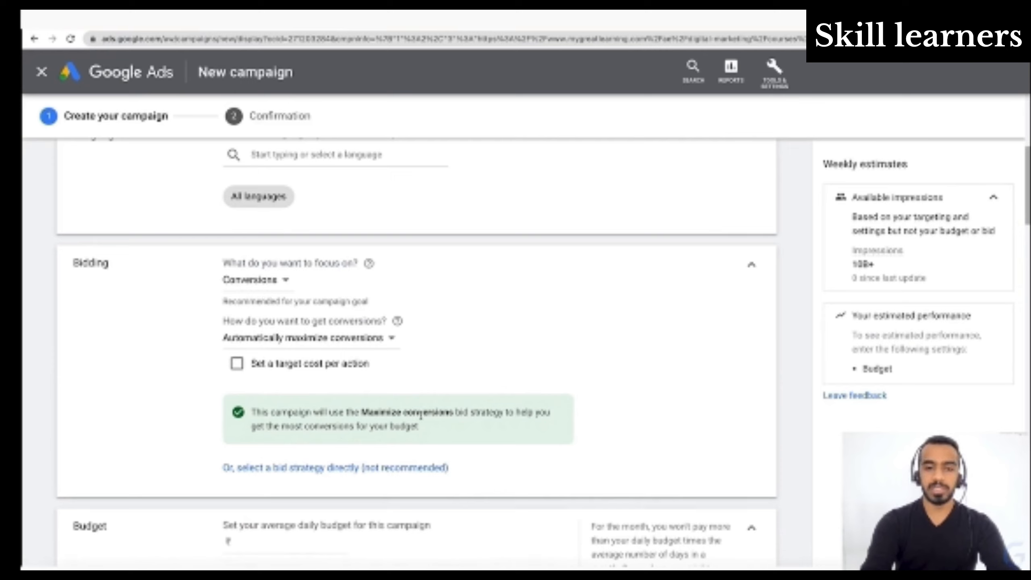
{"action": "left_click", "coordinate": [237, 364]}
{"action": "left_click", "coordinate": [237, 364]}
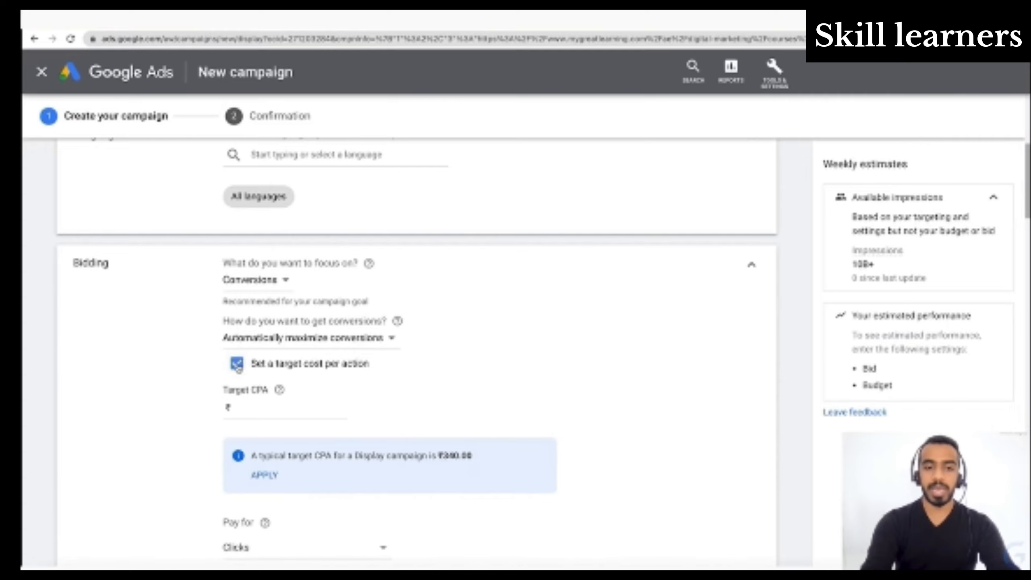
{"action": "scroll", "coordinate": [460, 422], "scroll_direction": "down", "scroll_amount": 1}
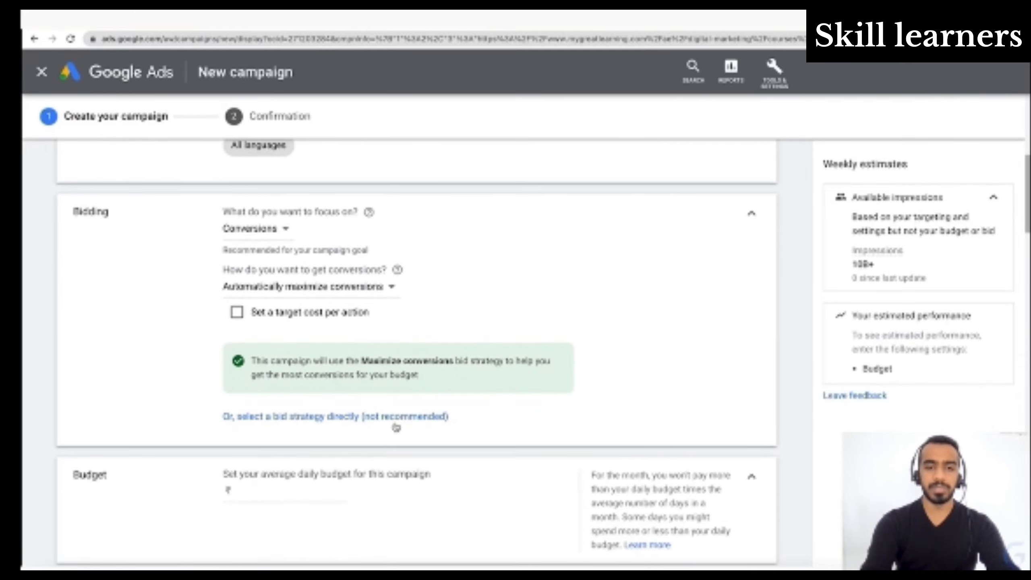
{"action": "scroll", "coordinate": [384, 432], "scroll_direction": "down", "scroll_amount": 2}
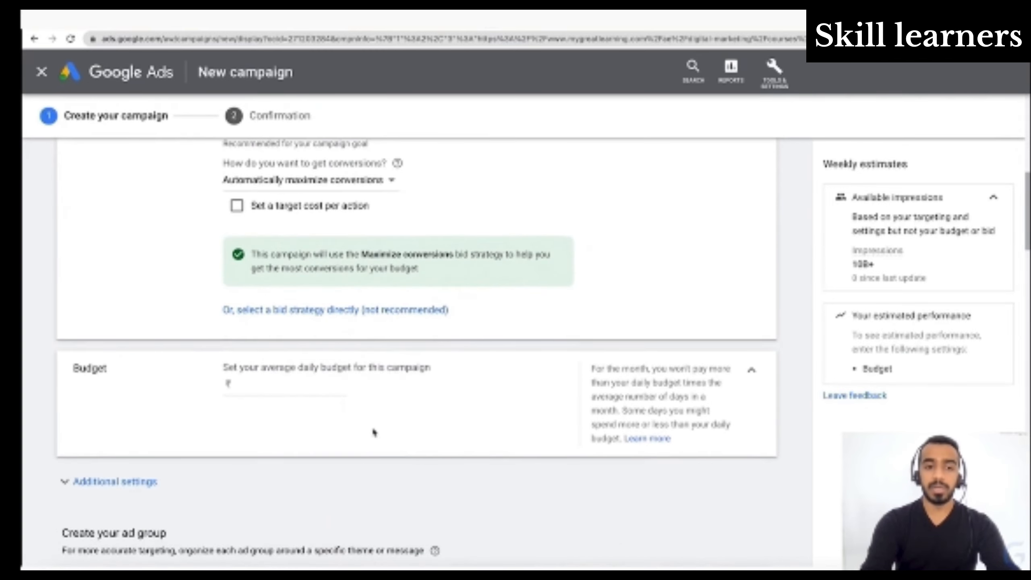
- Set the campaign's average daily budget to ₹500 and show the additional settings
{"action": "left_click", "coordinate": [316, 384]}
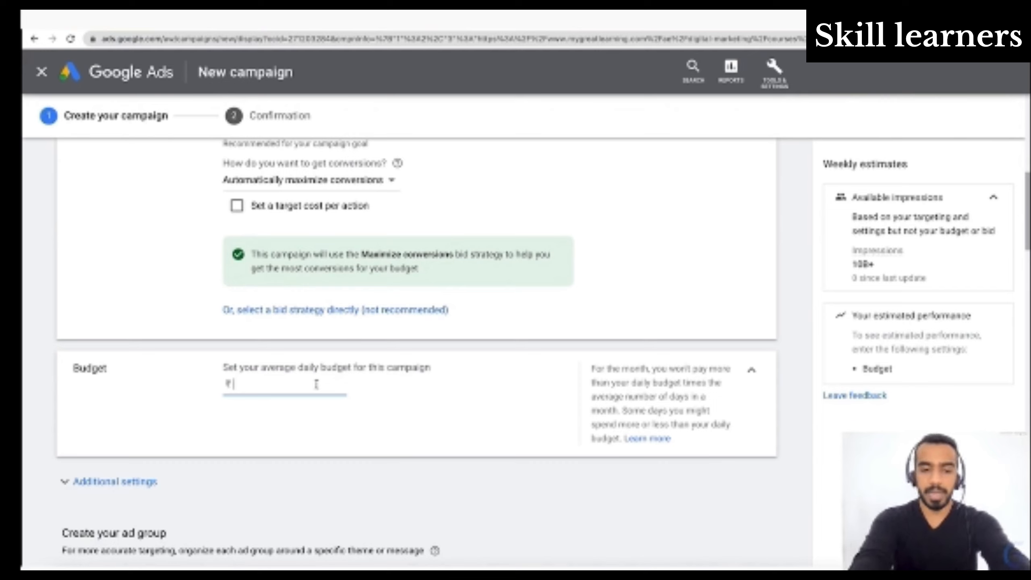
{"action": "type", "text": "5000"}
{"action": "key", "text": "BackSpace"}
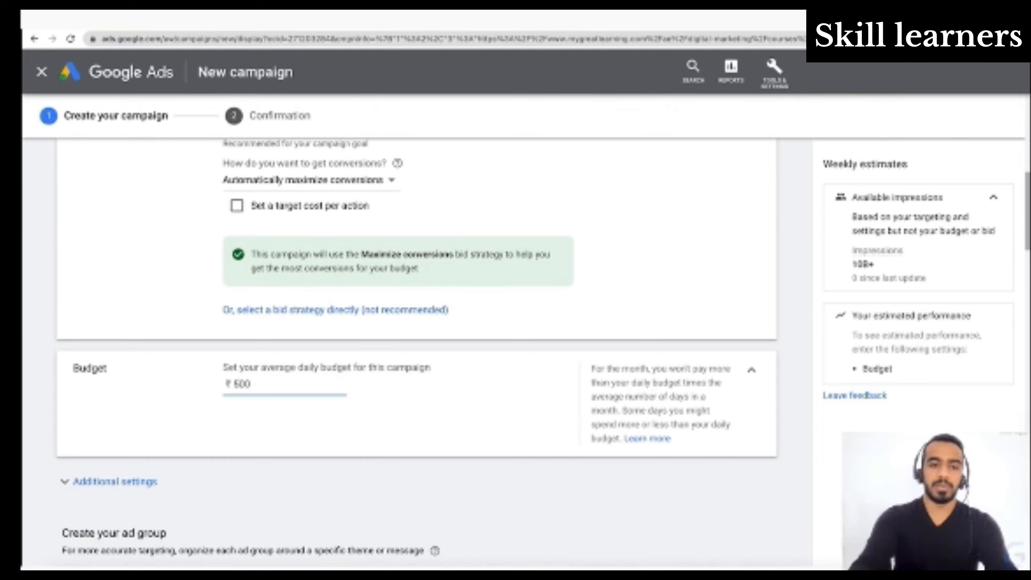
{"action": "left_click", "coordinate": [450, 453]}
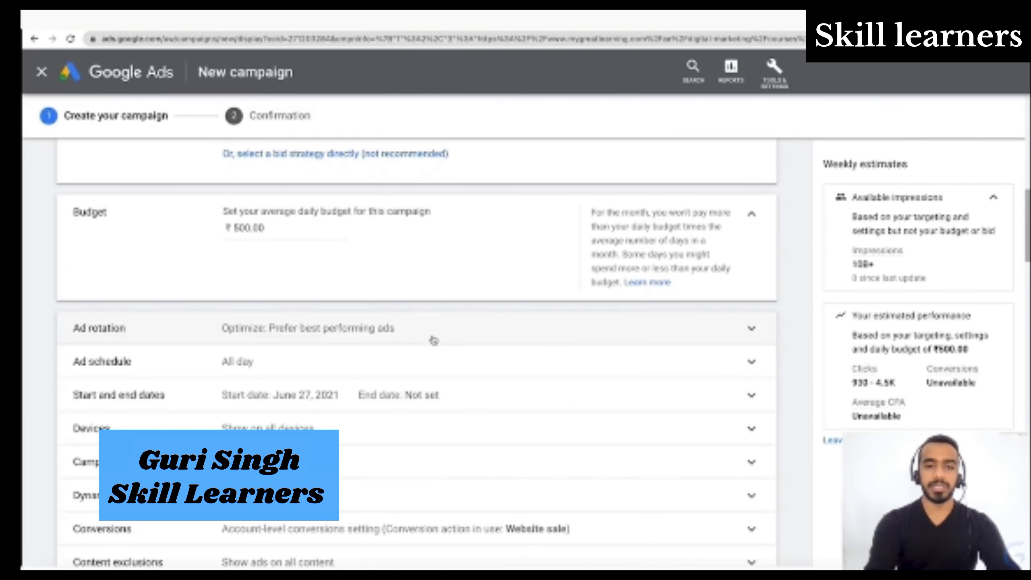
- Try the ad rotation option that rotates ads indefinitely, and return to Optimize: Prefer best performing ads
{"action": "left_click", "coordinate": [432, 338]}
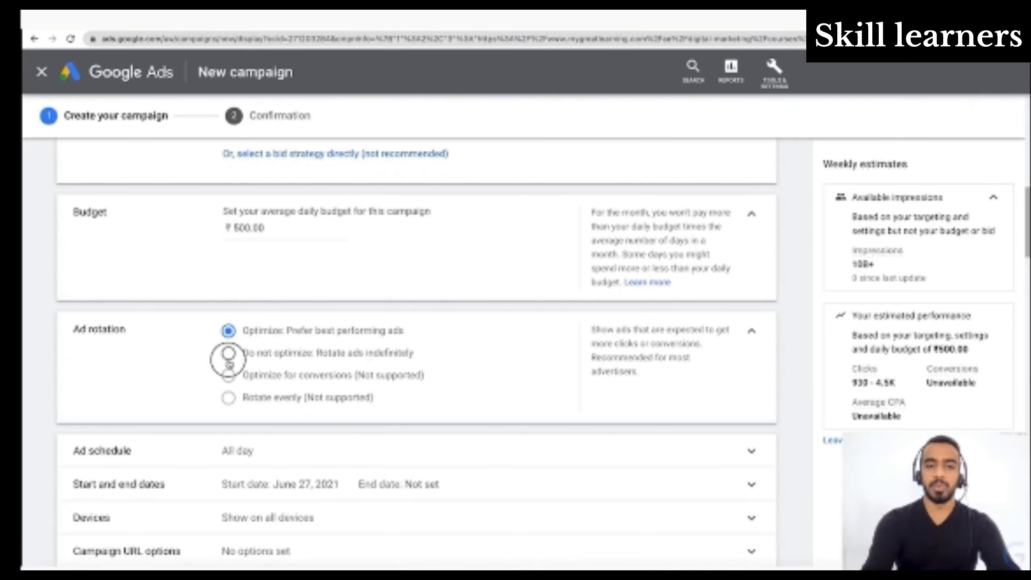
{"action": "left_click", "coordinate": [228, 353]}
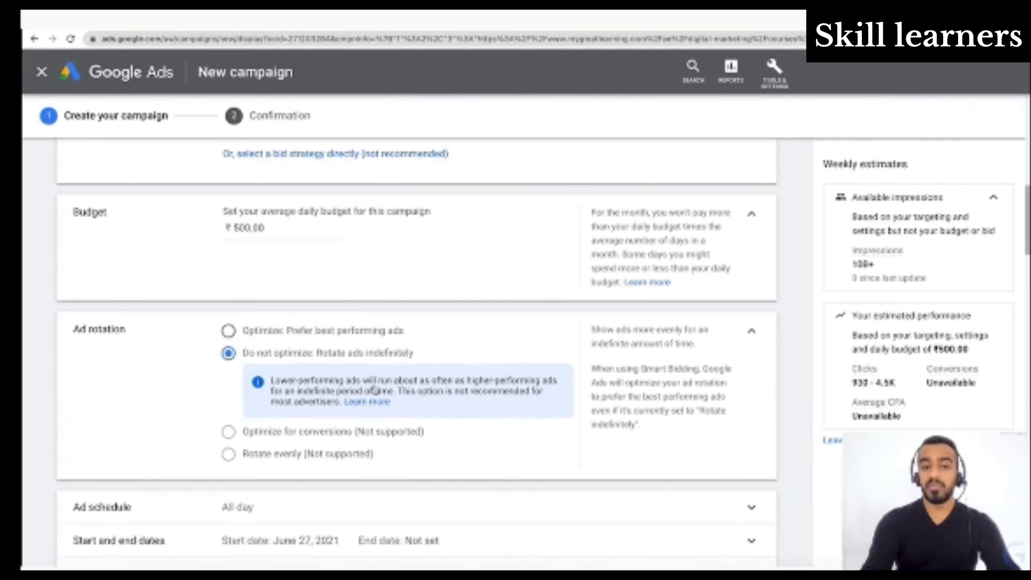
{"action": "left_click", "coordinate": [228, 331]}
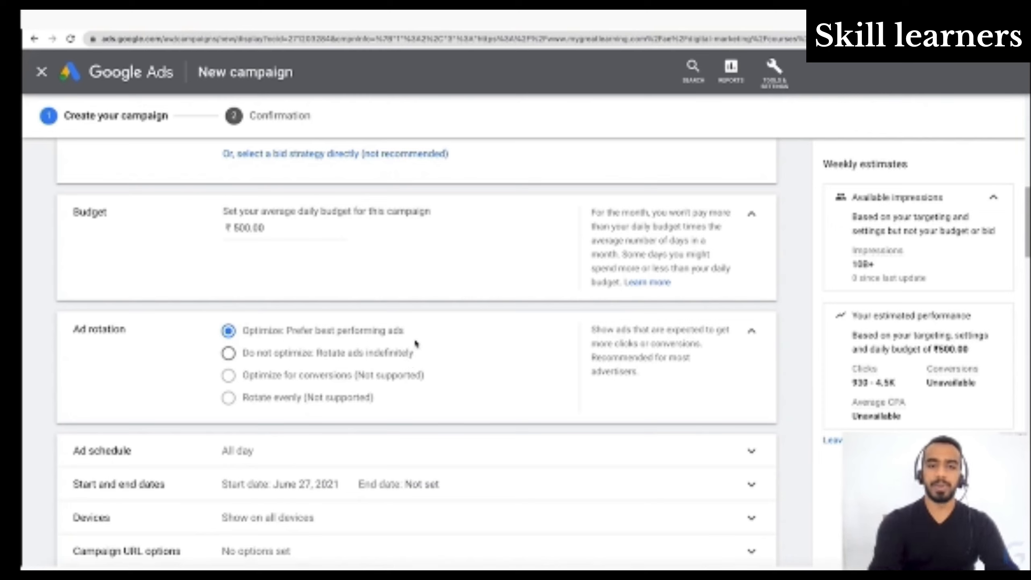
{"action": "left_click", "coordinate": [754, 334]}
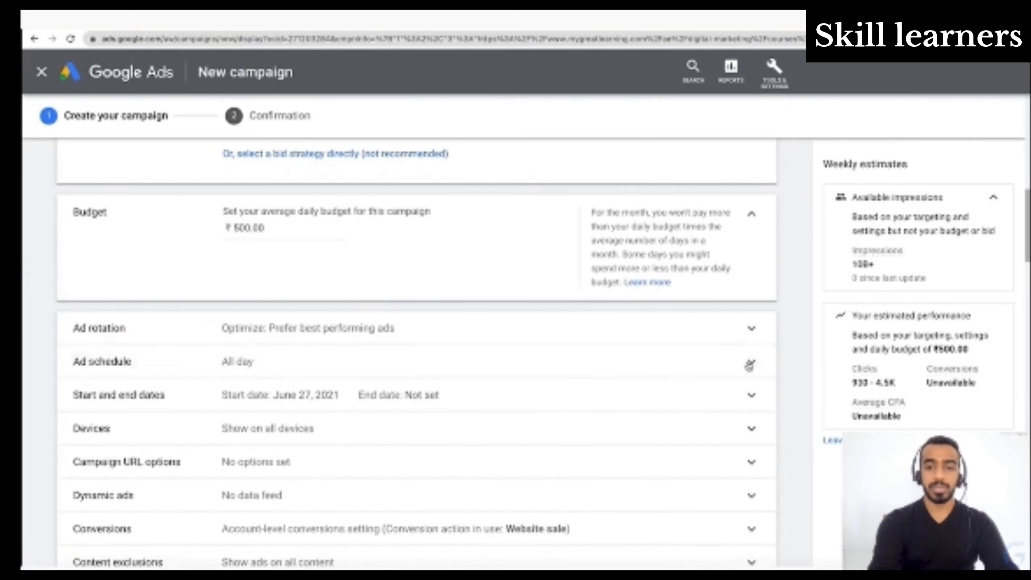
- Try adding two extra ad schedule rows, check the available day choices, and remove both rows again
{"action": "left_click", "coordinate": [749, 365]}
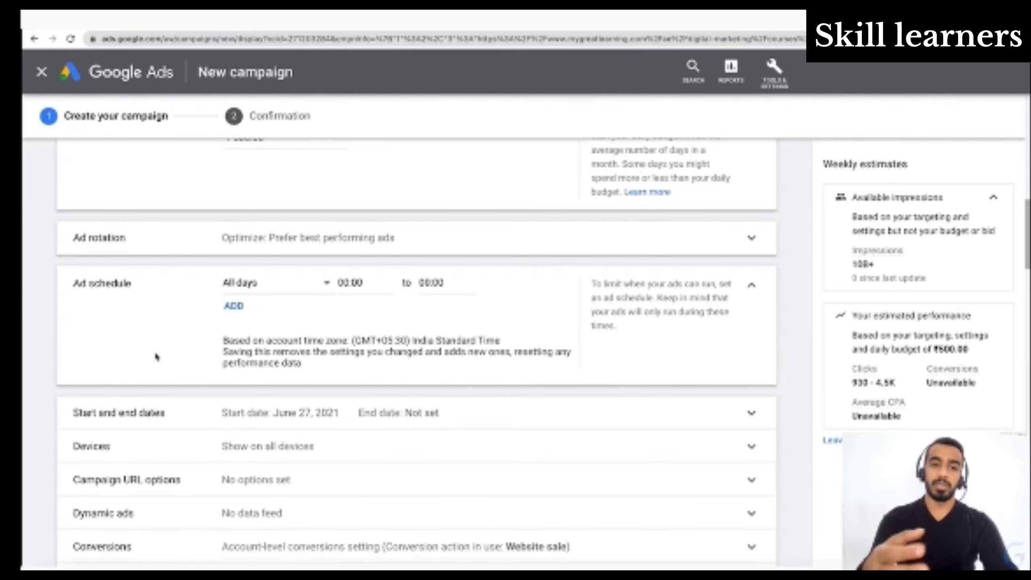
{"action": "left_click", "coordinate": [233, 307]}
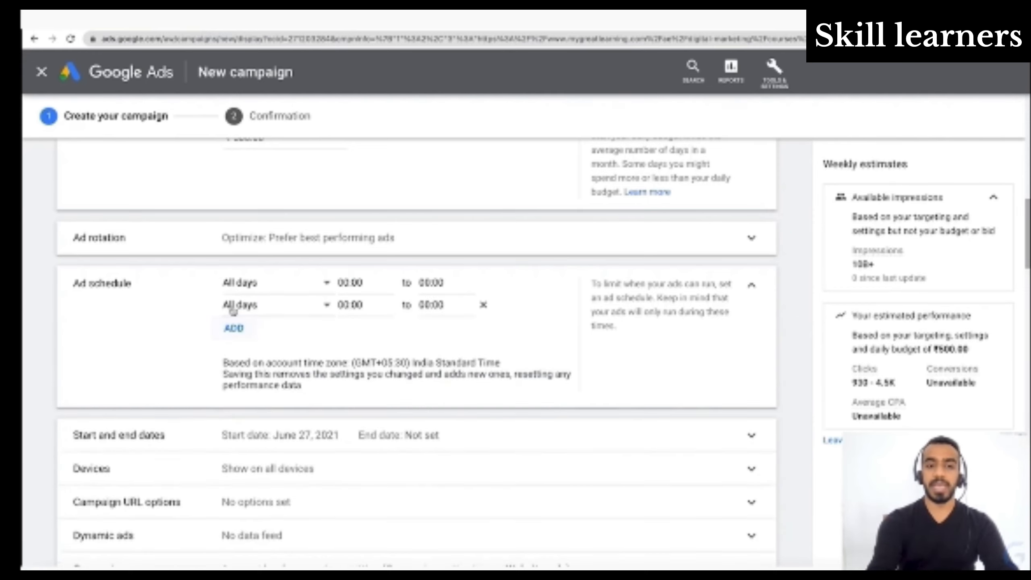
{"action": "left_click", "coordinate": [237, 327]}
{"action": "left_click", "coordinate": [286, 311]}
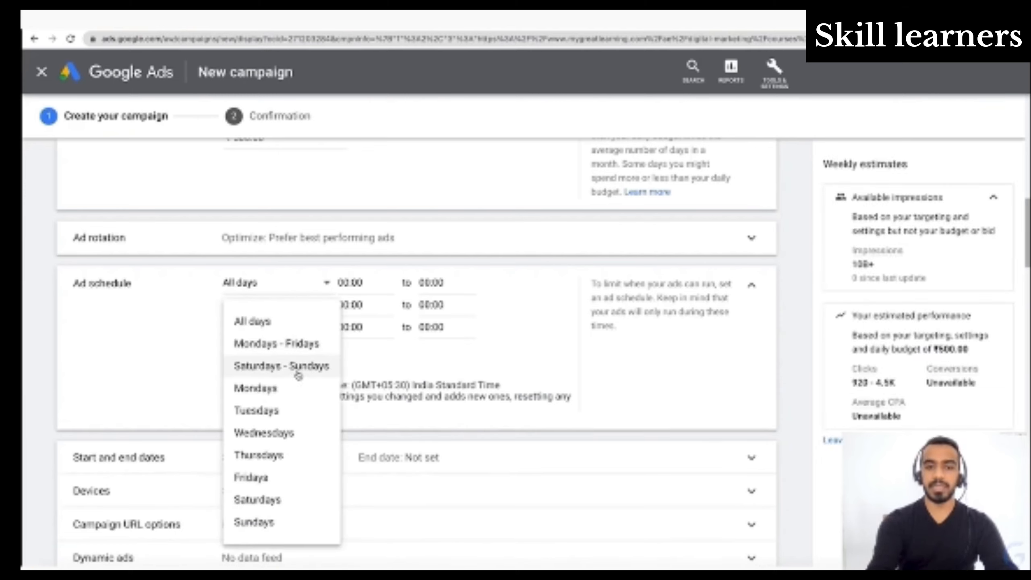
{"action": "left_click", "coordinate": [502, 382]}
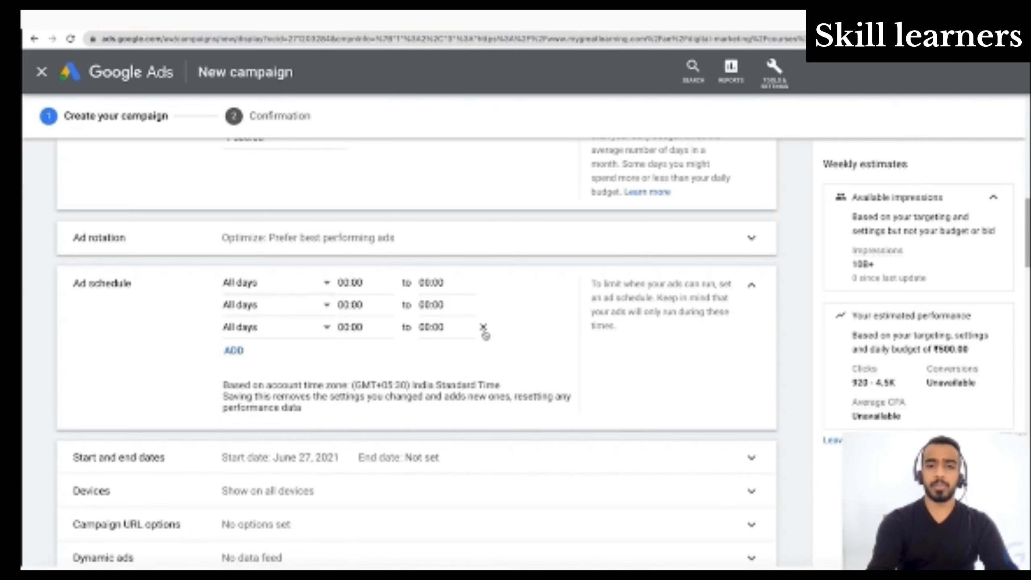
{"action": "left_click", "coordinate": [483, 327]}
{"action": "left_click", "coordinate": [483, 304]}
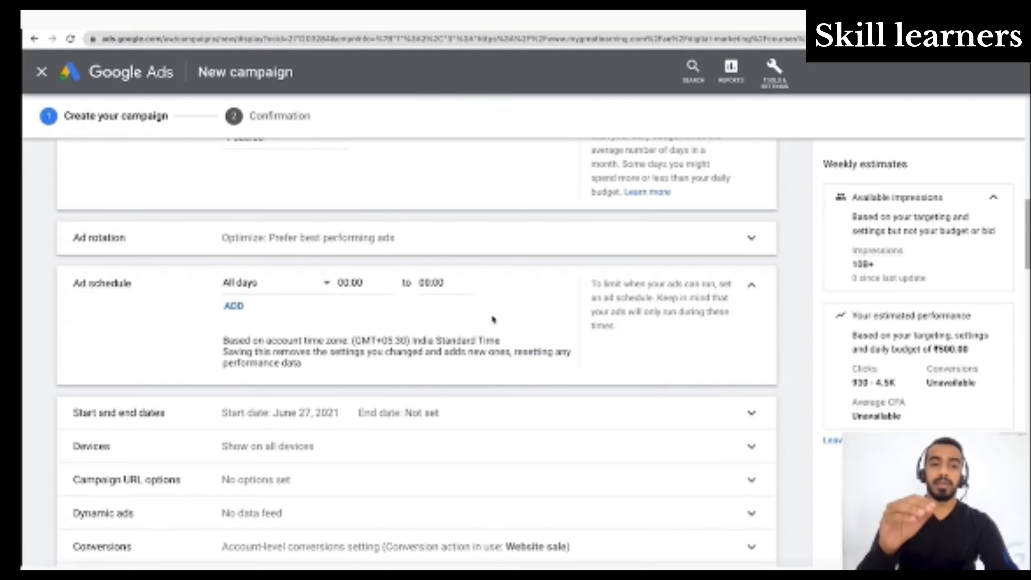
- Set the campaign's end date to Jun 27, 2021
{"action": "left_click", "coordinate": [528, 308]}
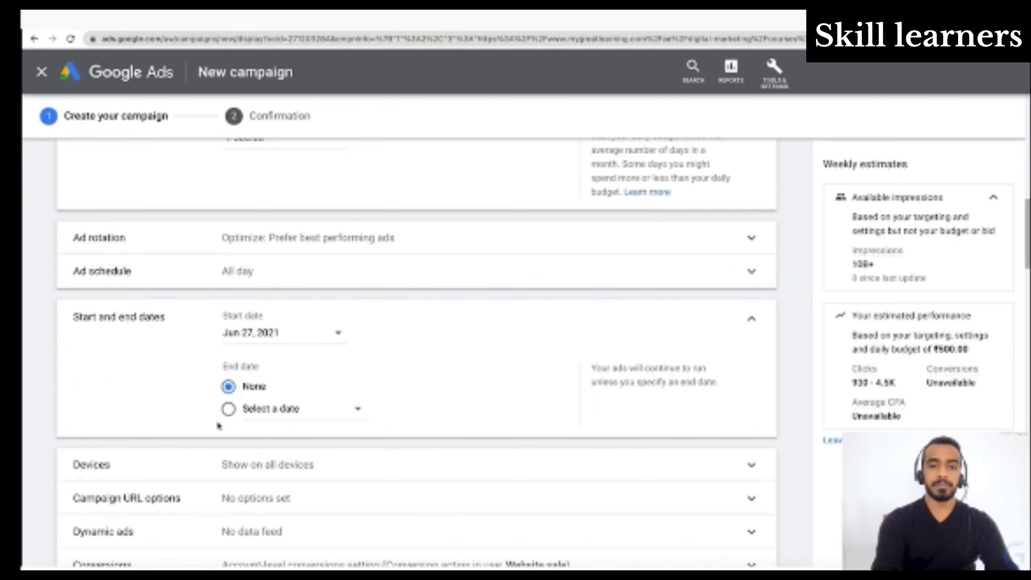
{"action": "left_click", "coordinate": [223, 409]}
{"action": "left_click", "coordinate": [288, 406]}
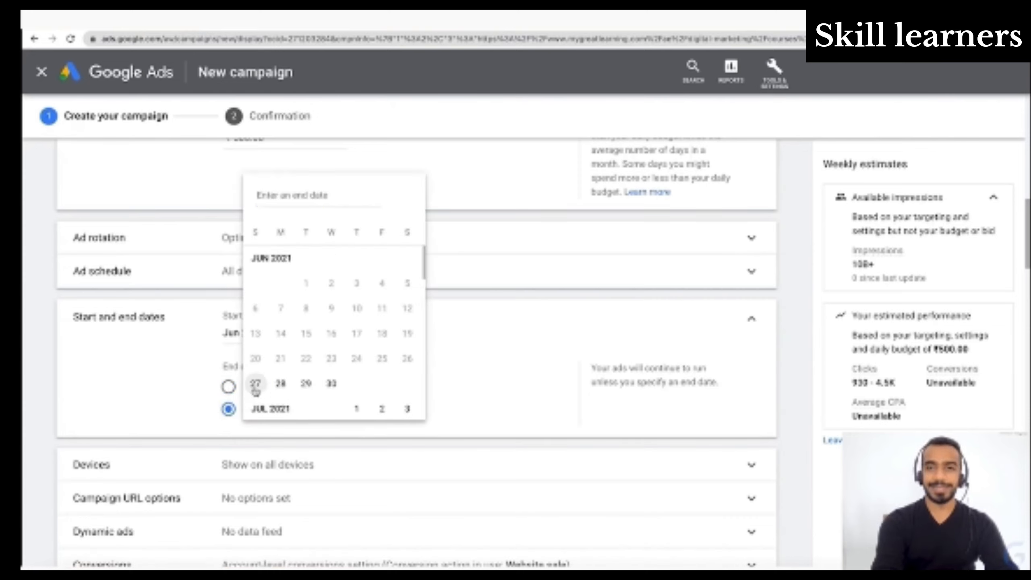
{"action": "left_click", "coordinate": [255, 384]}
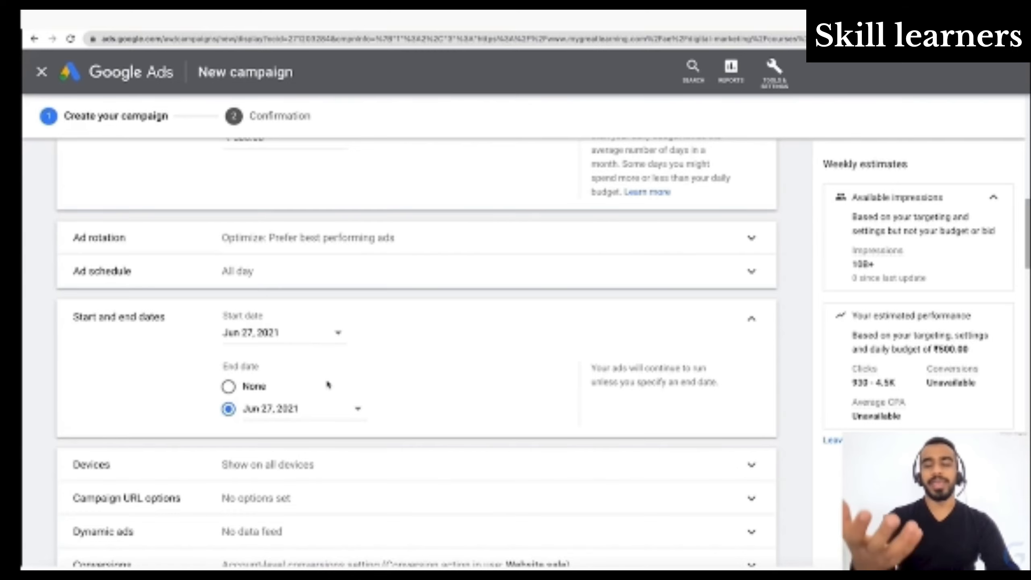
- Try specific device targeting, excluding mobile phones and tablets and including both again
{"action": "scroll", "coordinate": [328, 385], "scroll_direction": "down", "scroll_amount": 3}
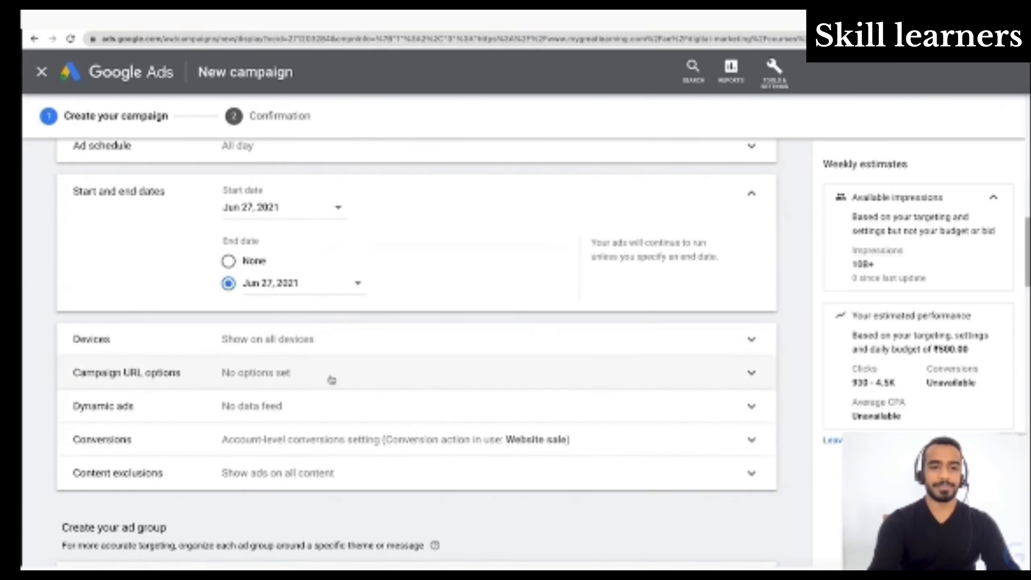
{"action": "left_click", "coordinate": [463, 347]}
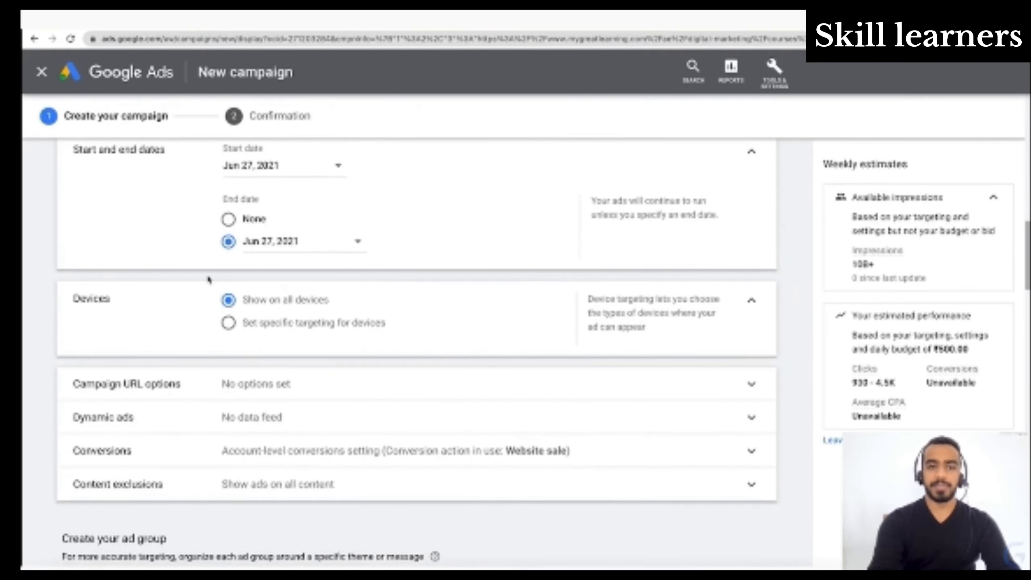
{"action": "left_click", "coordinate": [227, 330]}
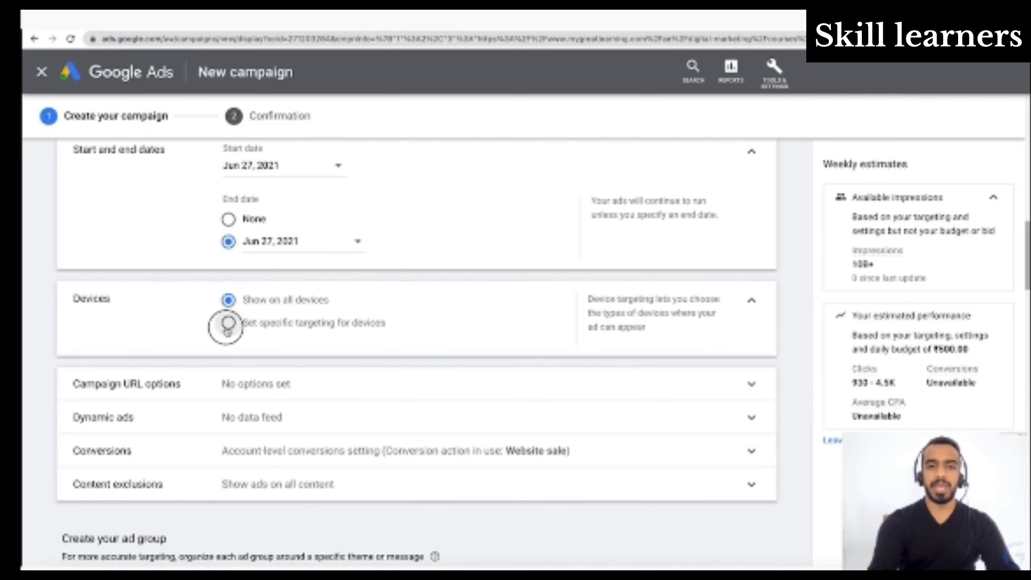
{"action": "scroll", "coordinate": [379, 373], "scroll_direction": "down", "scroll_amount": 2}
{"action": "scroll", "coordinate": [379, 373], "scroll_direction": "down", "scroll_amount": 1}
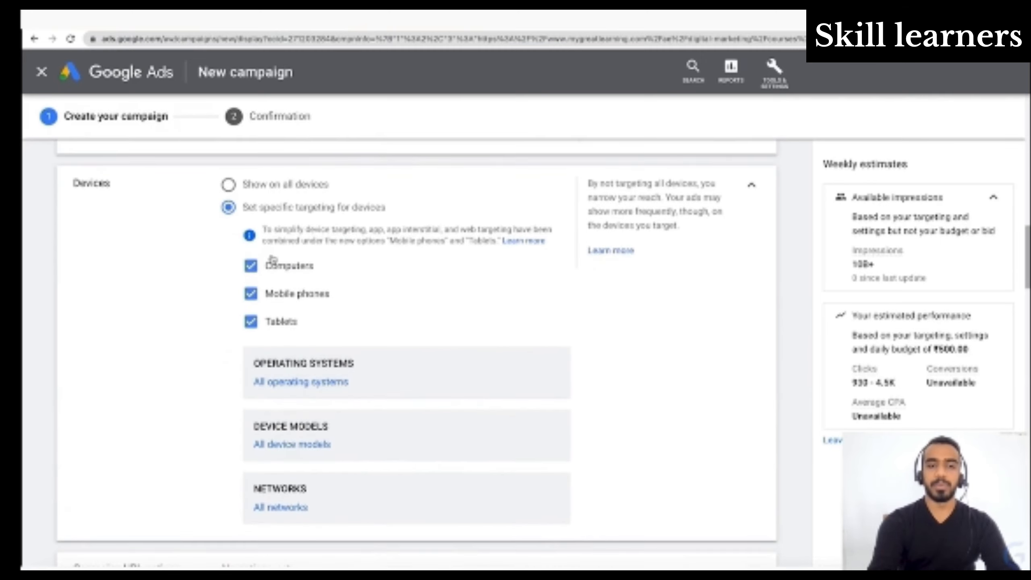
{"action": "left_click", "coordinate": [250, 293]}
{"action": "left_click", "coordinate": [251, 325]}
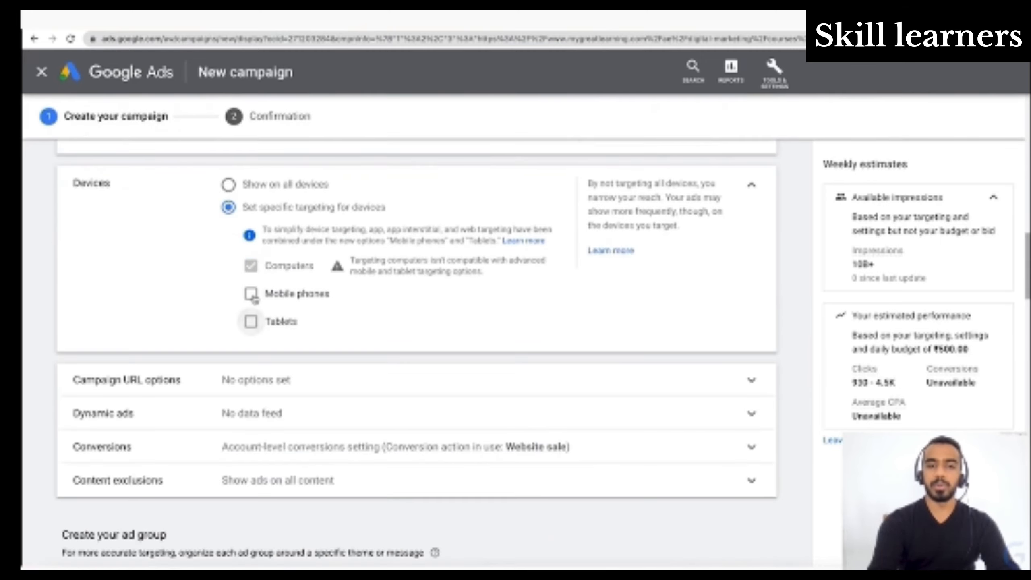
{"action": "left_click", "coordinate": [251, 293]}
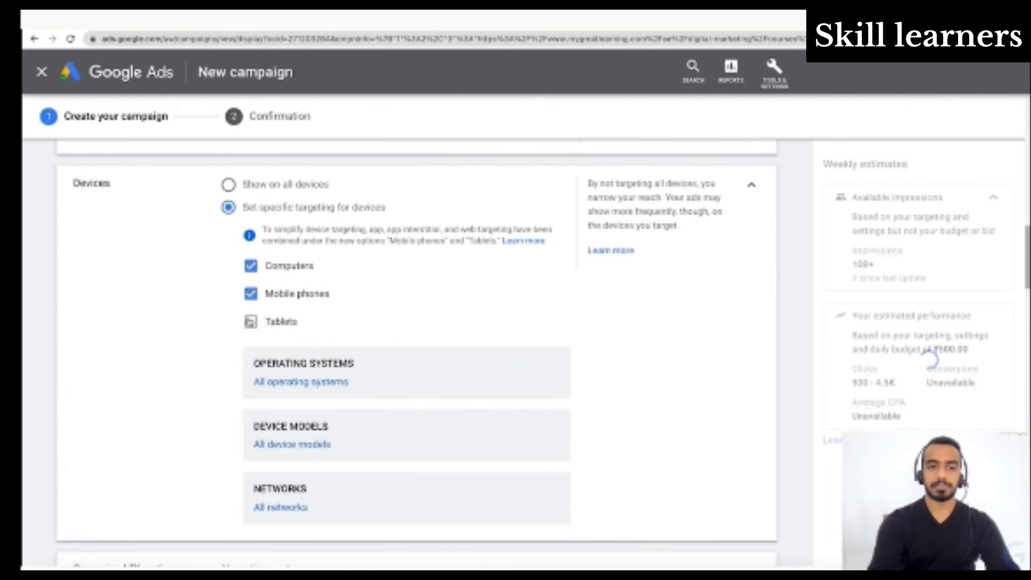
{"action": "left_click", "coordinate": [251, 322]}
- Check the operating system choices for device targeting without selecting any, and return to showing ads on all devices
{"action": "scroll", "coordinate": [328, 374], "scroll_direction": "down", "scroll_amount": 2}
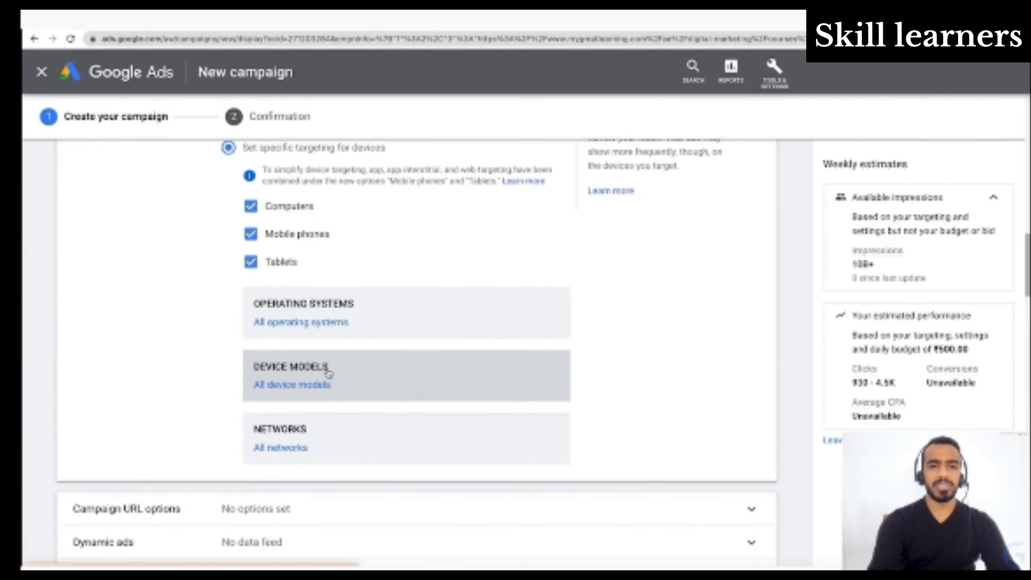
{"action": "scroll", "coordinate": [328, 373], "scroll_direction": "up", "scroll_amount": 2}
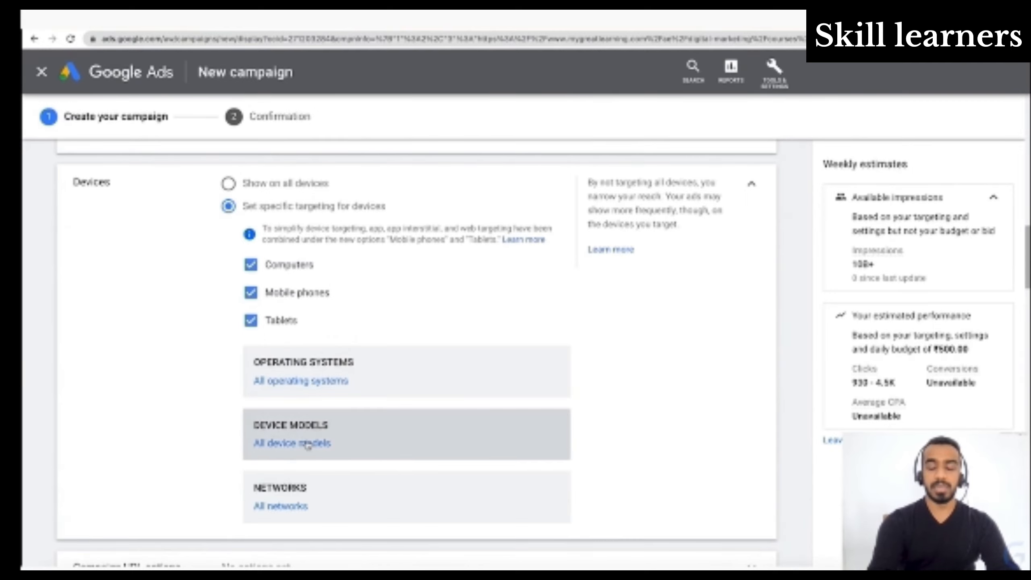
{"action": "left_click", "coordinate": [301, 381]}
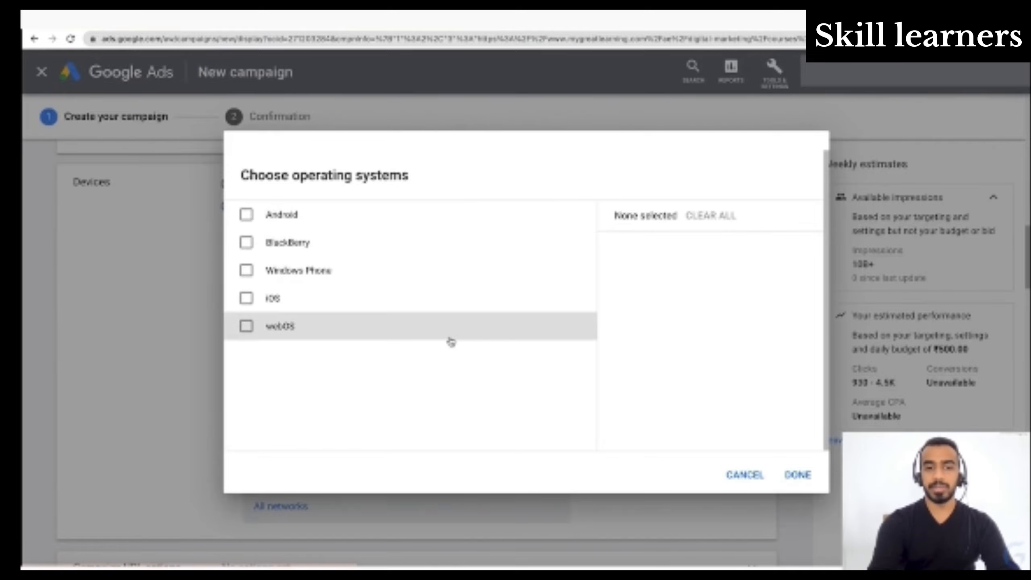
{"action": "left_click", "coordinate": [744, 479]}
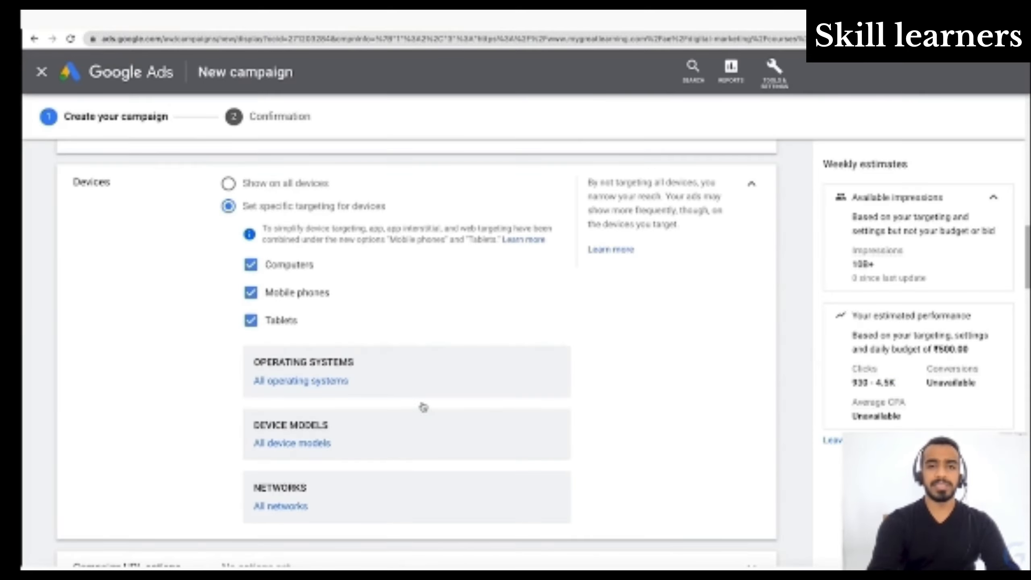
{"action": "scroll", "coordinate": [424, 407], "scroll_direction": "up", "scroll_amount": 2}
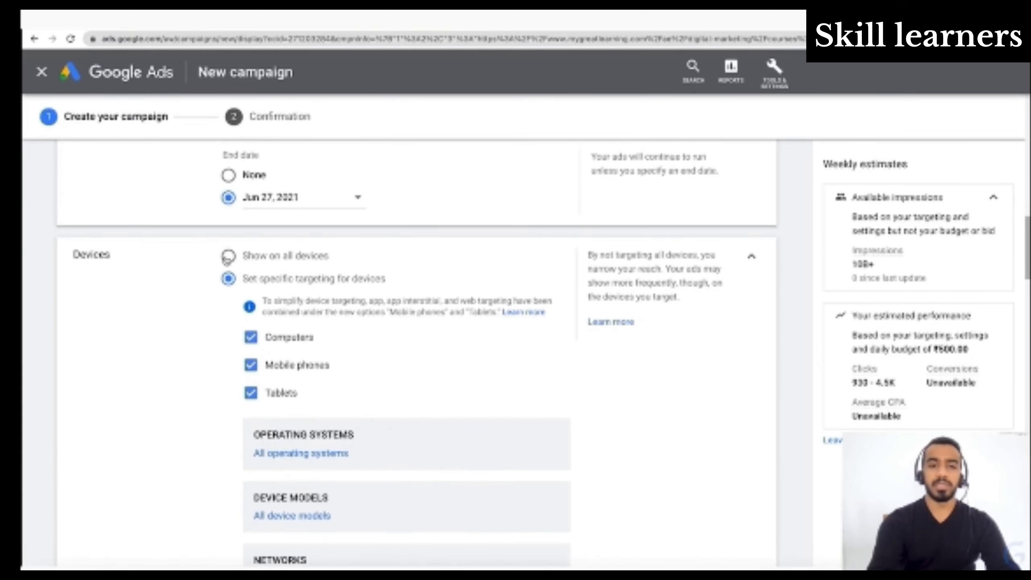
{"action": "left_click", "coordinate": [228, 256]}
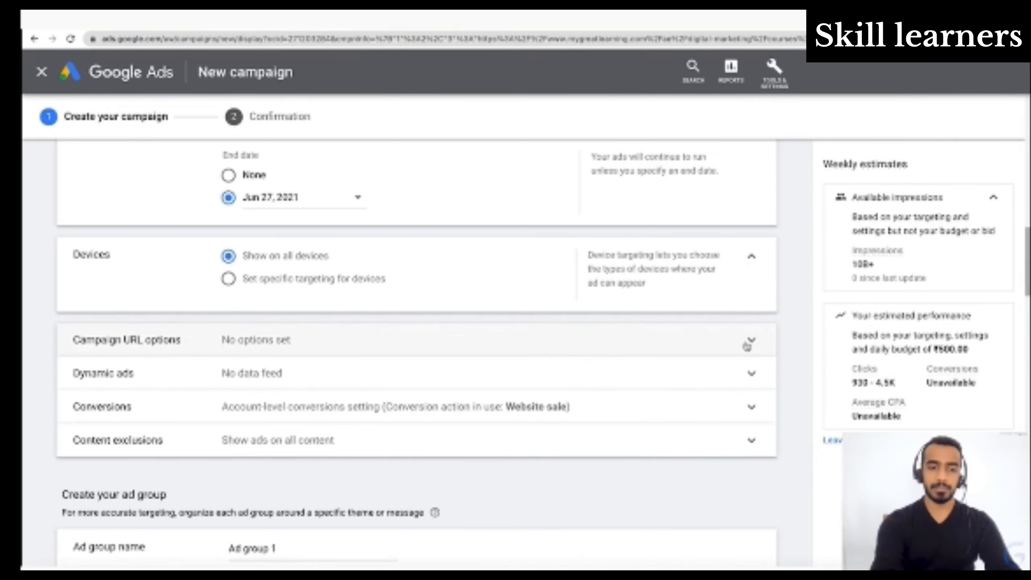
- Review the campaign URL options for tracking and the dynamic ads feed setting
{"action": "left_click", "coordinate": [747, 346]}
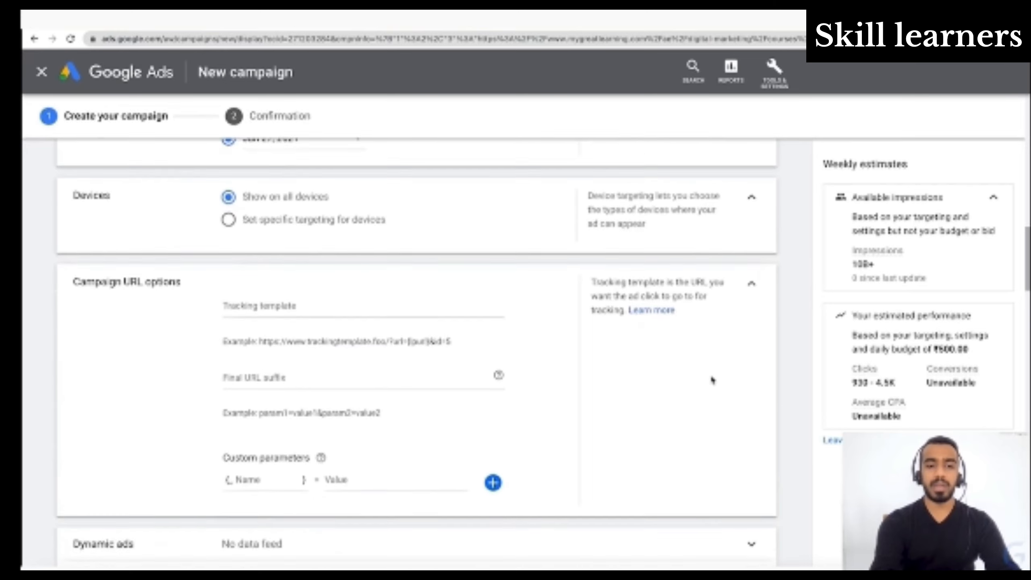
{"action": "scroll", "coordinate": [713, 380], "scroll_direction": "down", "scroll_amount": 2}
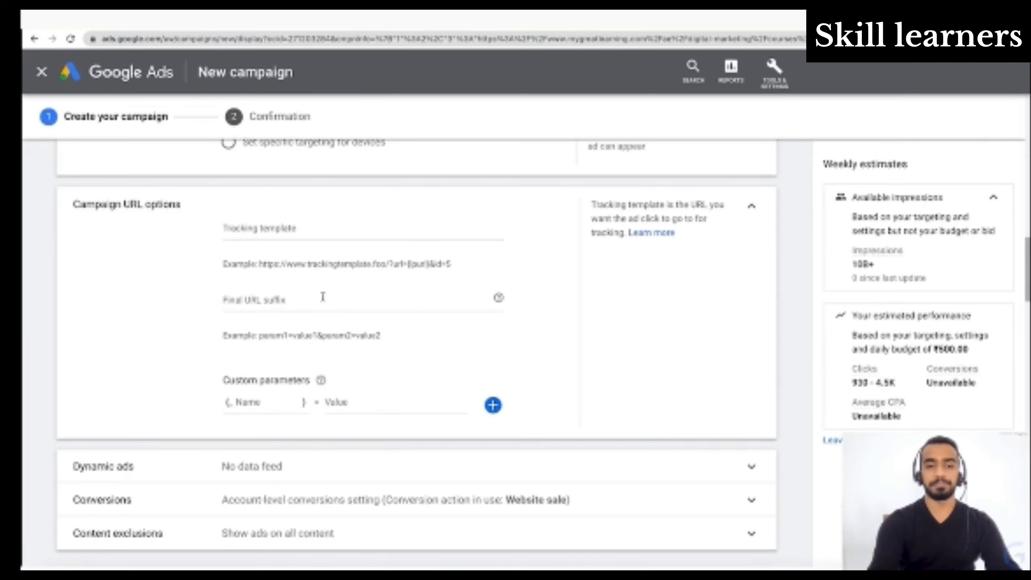
{"action": "scroll", "coordinate": [323, 297], "scroll_direction": "down", "scroll_amount": 1}
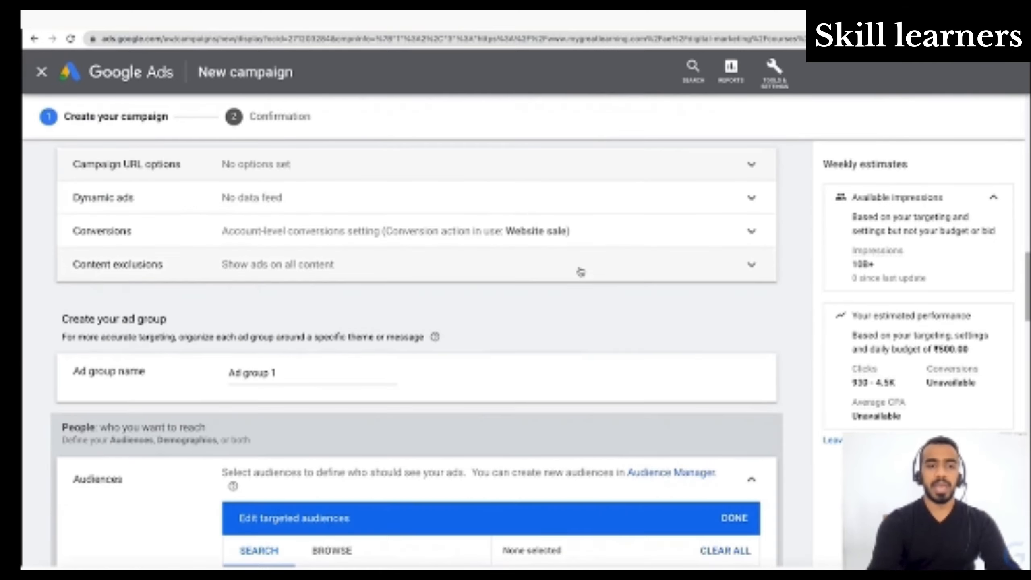
{"action": "left_click", "coordinate": [737, 204]}
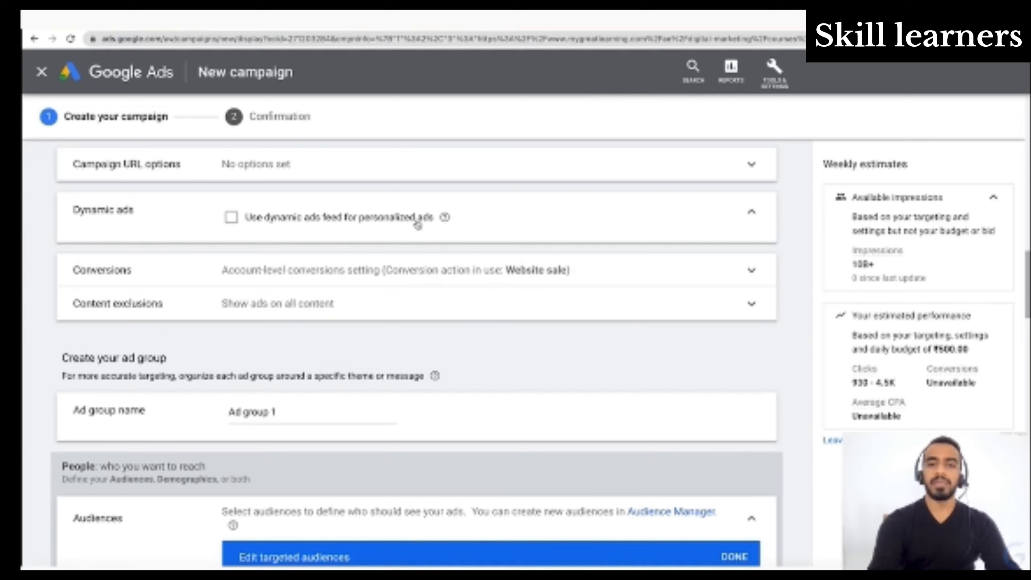
{"action": "mouse_move", "coordinate": [443, 225]}
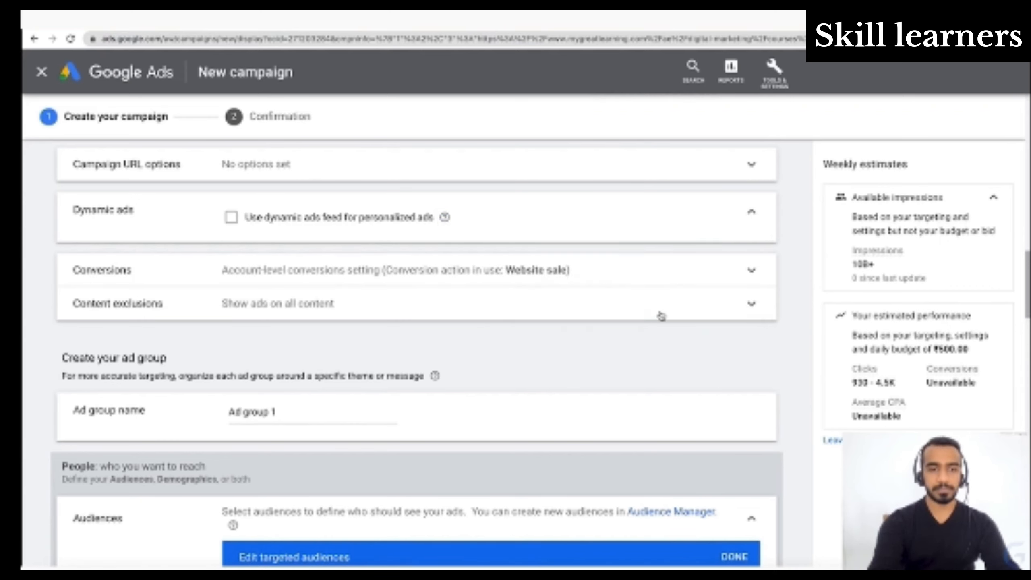
- Review the campaign's conversions settings and open the content exclusions
{"action": "left_click", "coordinate": [751, 272]}
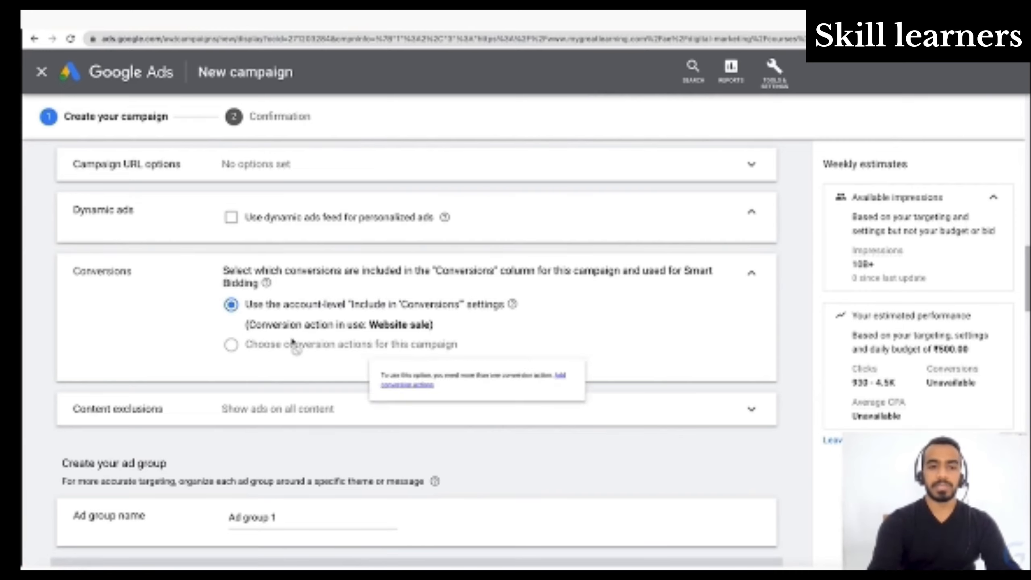
{"action": "scroll", "coordinate": [296, 345], "scroll_direction": "down", "scroll_amount": 1}
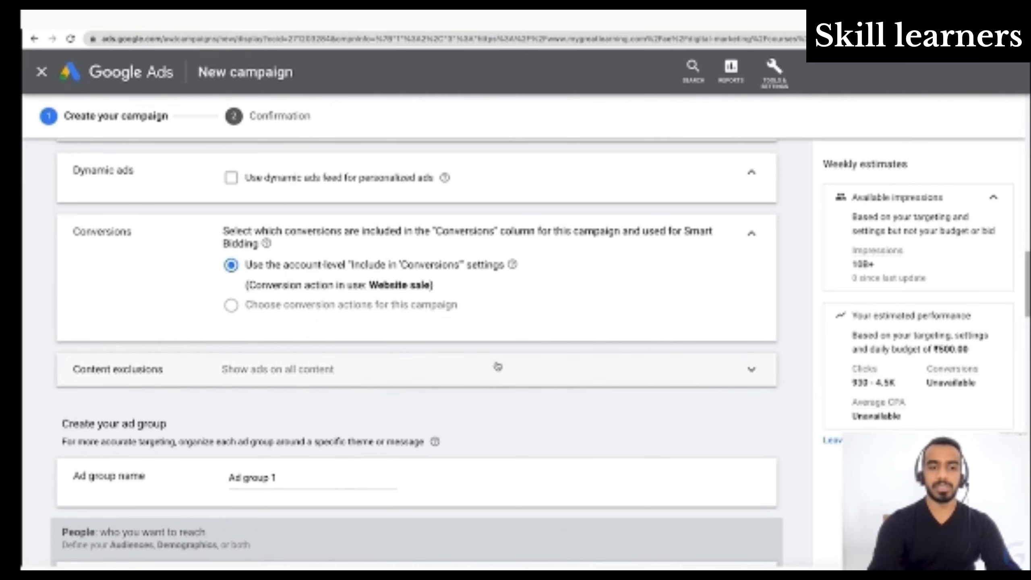
{"action": "left_click", "coordinate": [463, 381]}
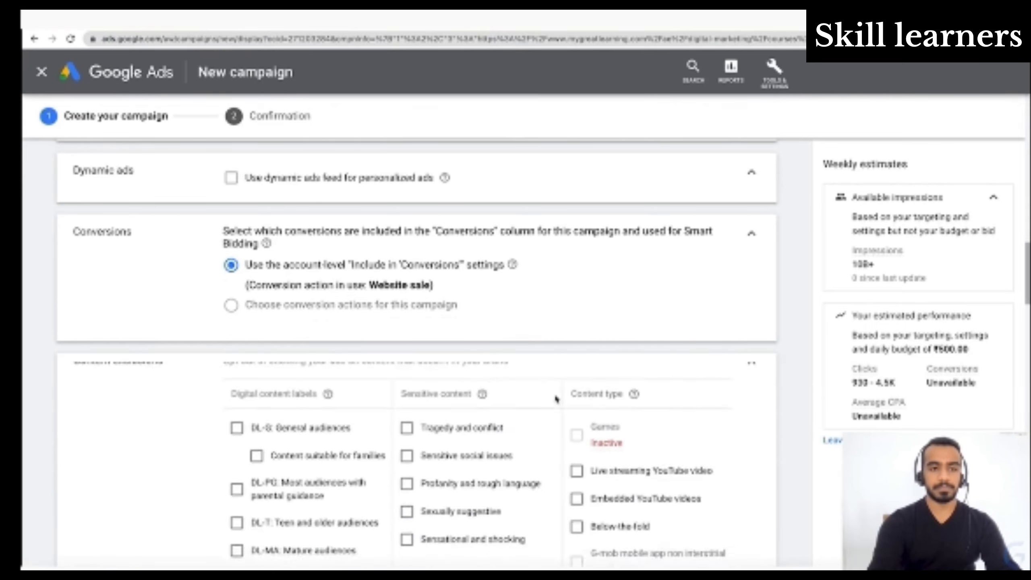
- Try excluding the Tragedy and conflict sensitive content, clear the exclusion again and collapse the content exclusions
{"action": "scroll", "coordinate": [556, 399], "scroll_direction": "down", "scroll_amount": 4}
{"action": "scroll", "coordinate": [556, 399], "scroll_direction": "down", "scroll_amount": 1}
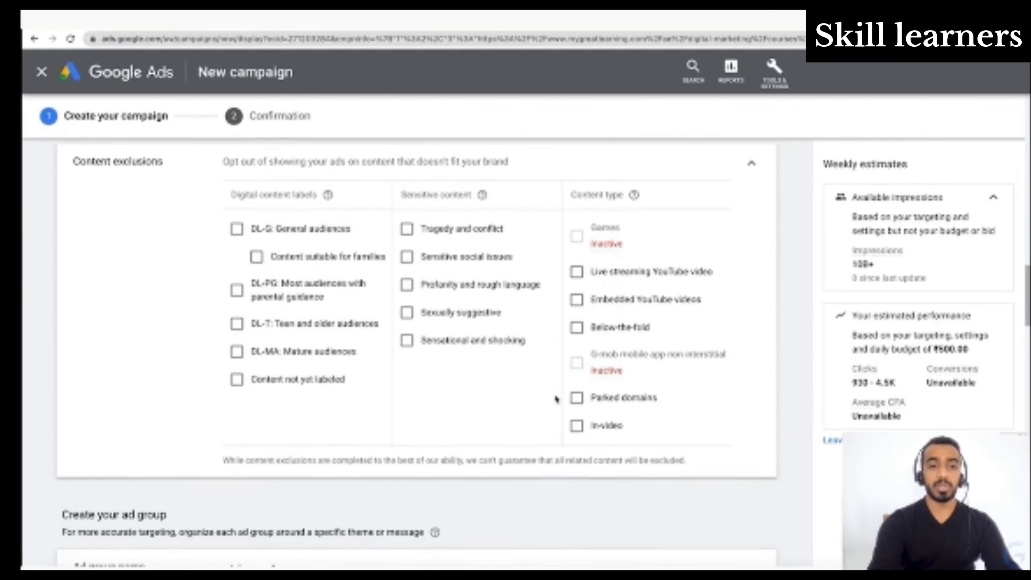
{"action": "scroll", "coordinate": [557, 399], "scroll_direction": "up", "scroll_amount": 1}
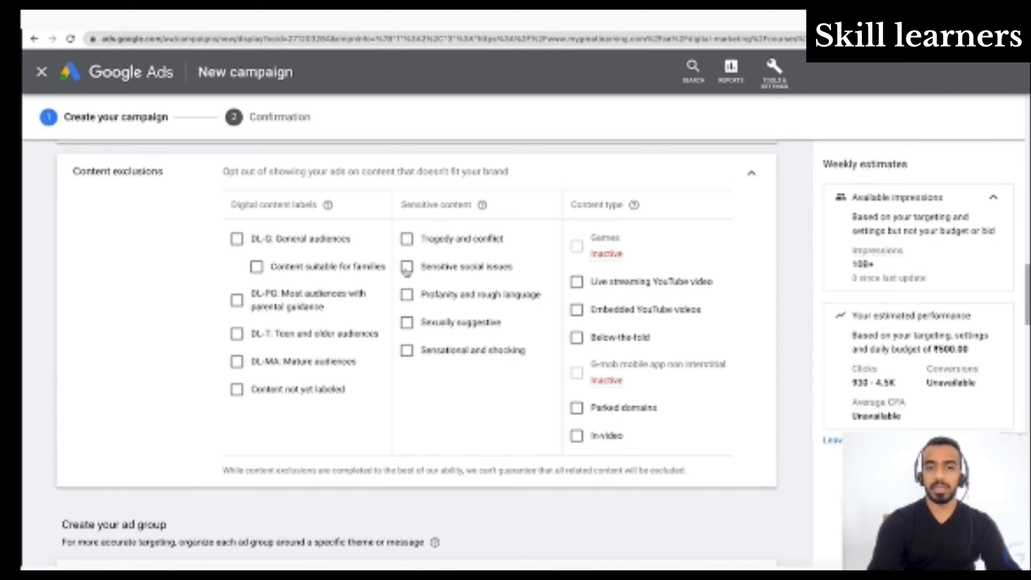
{"action": "left_click", "coordinate": [407, 239]}
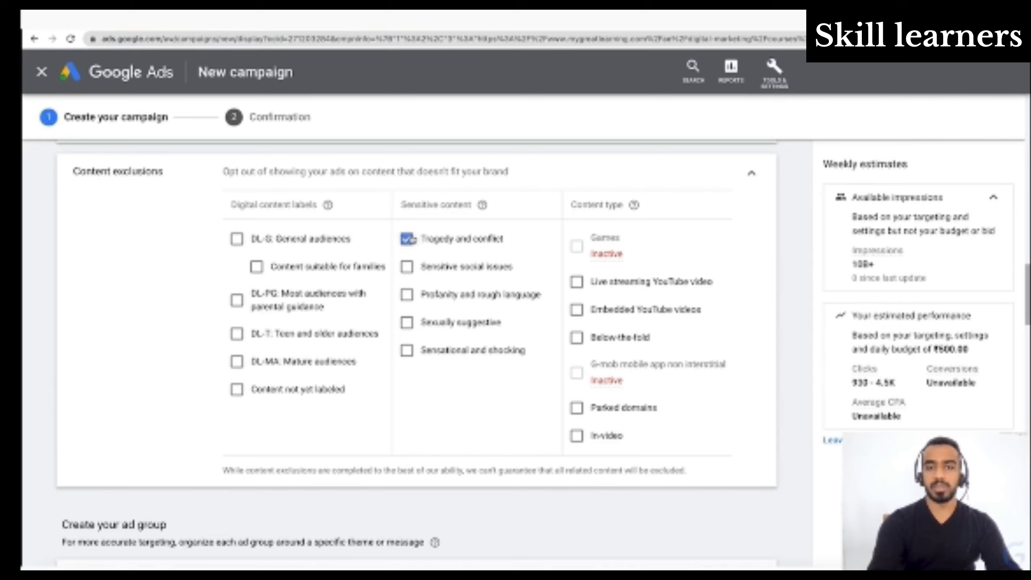
{"action": "left_click", "coordinate": [406, 274]}
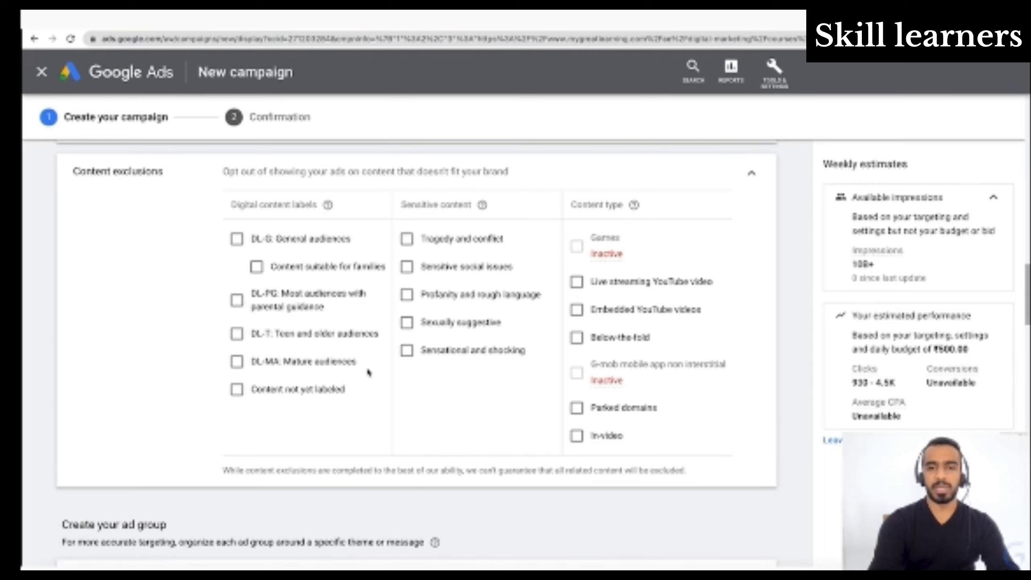
{"action": "left_click", "coordinate": [751, 173]}
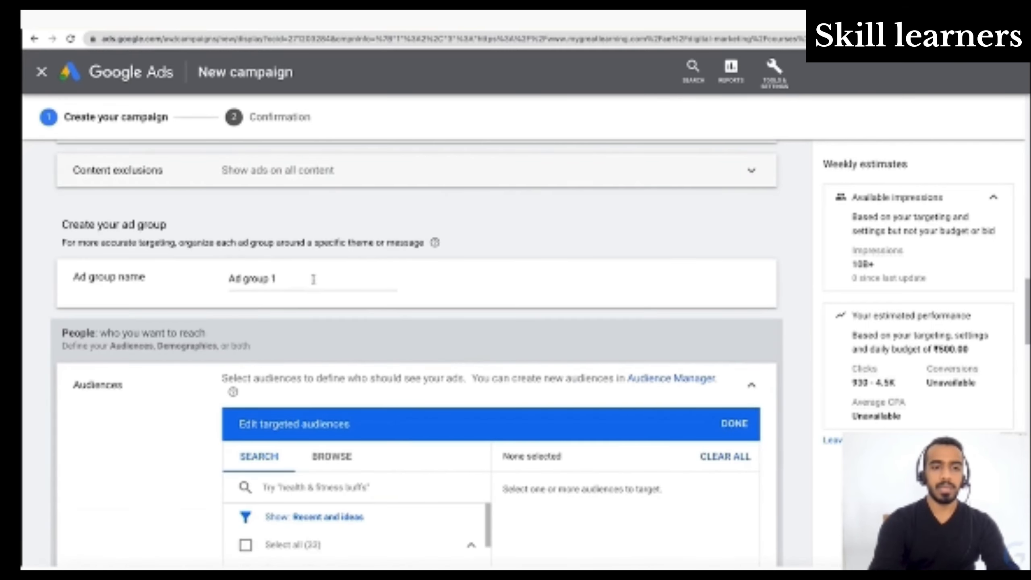
- Name the ad group "Digital Marketing New Users"
{"action": "left_click", "coordinate": [313, 280]}
{"action": "key", "text": "ctrl+a"}
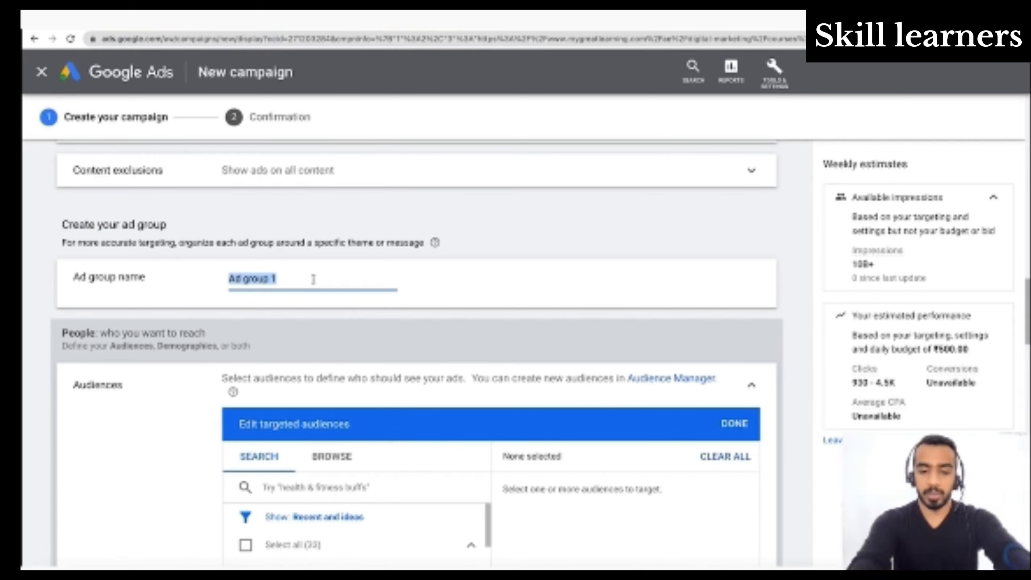
{"action": "type", "text": "Digital"}
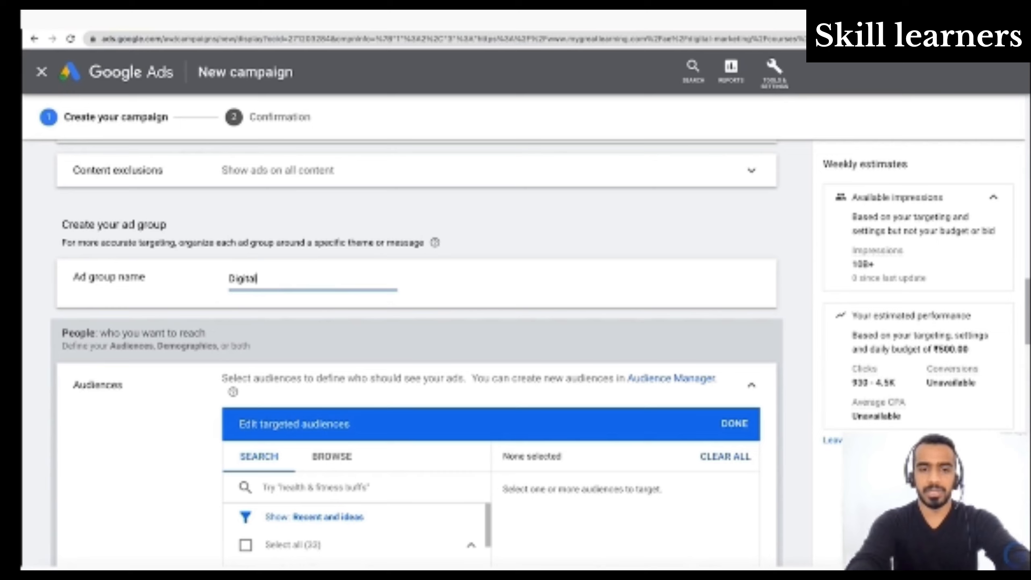
{"action": "type", "text": " Marketing"}
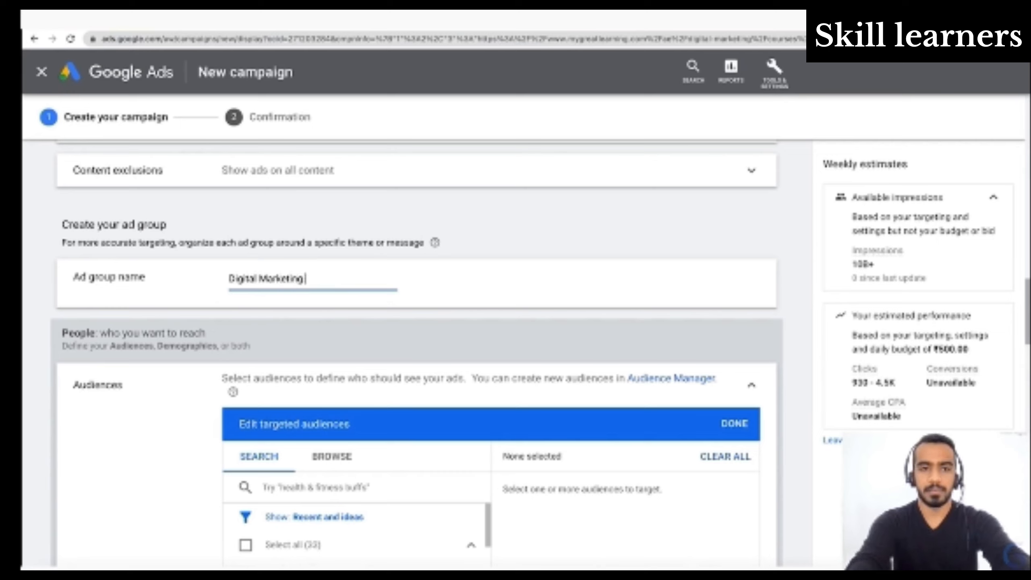
{"action": "type", "text": " New Users"}
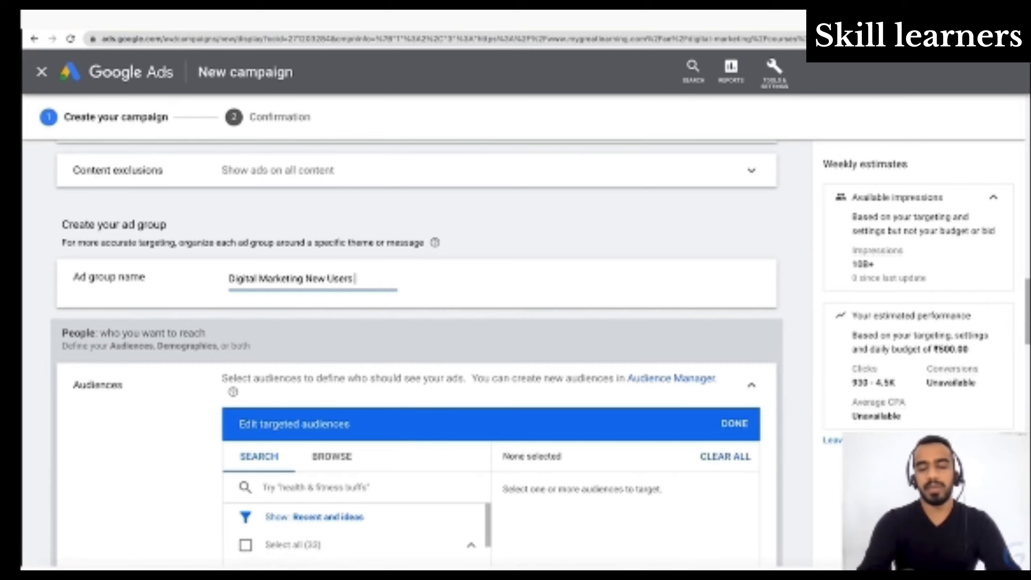
- Try targeting the Education in-market audience and remove it from the selected audiences again
{"action": "scroll", "coordinate": [413, 339], "scroll_direction": "down", "scroll_amount": 3}
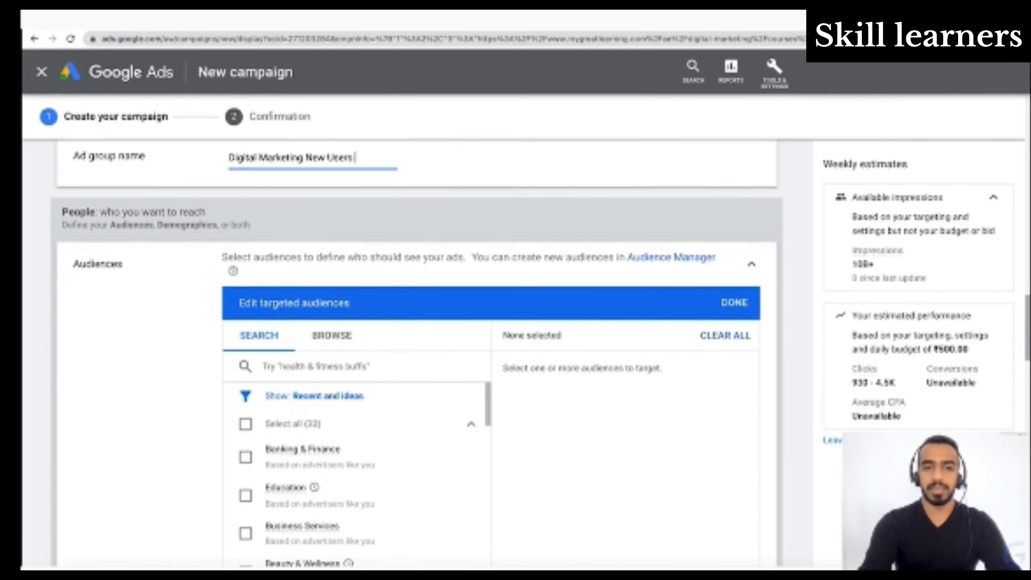
{"action": "scroll", "coordinate": [196, 421], "scroll_direction": "up", "scroll_amount": 2}
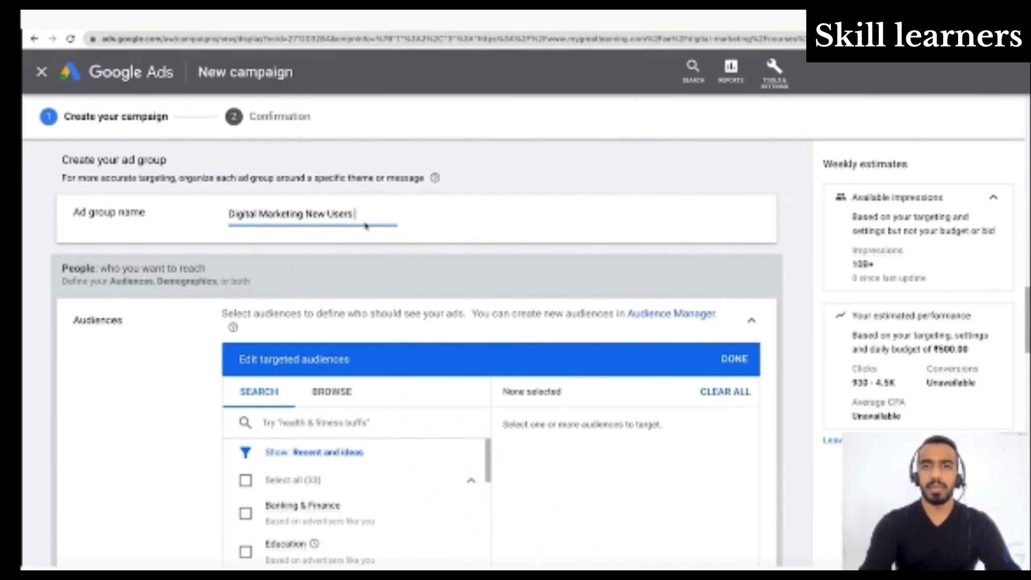
{"action": "scroll", "coordinate": [368, 356], "scroll_direction": "down", "scroll_amount": 2}
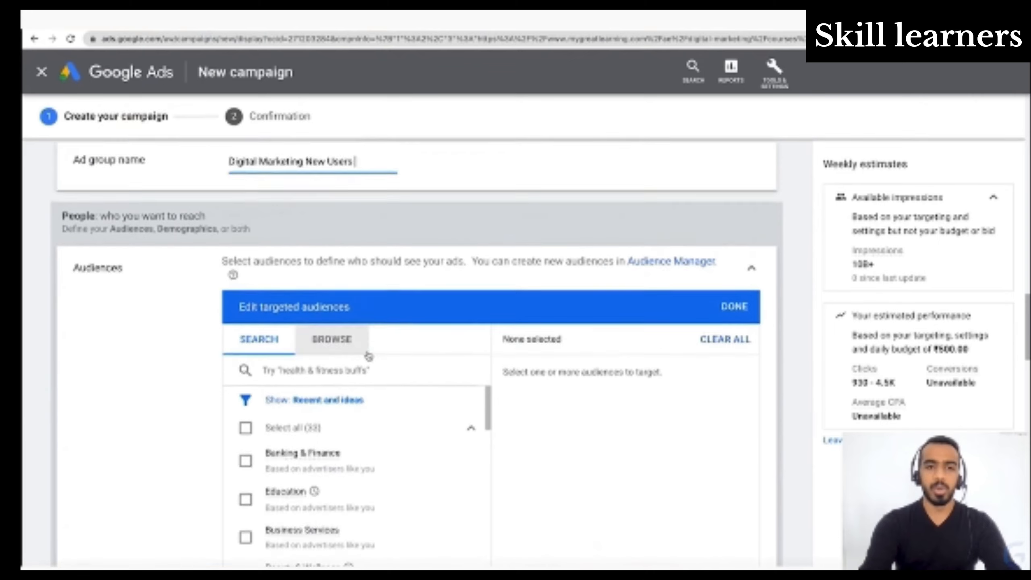
{"action": "scroll", "coordinate": [368, 357], "scroll_direction": "down", "scroll_amount": 3}
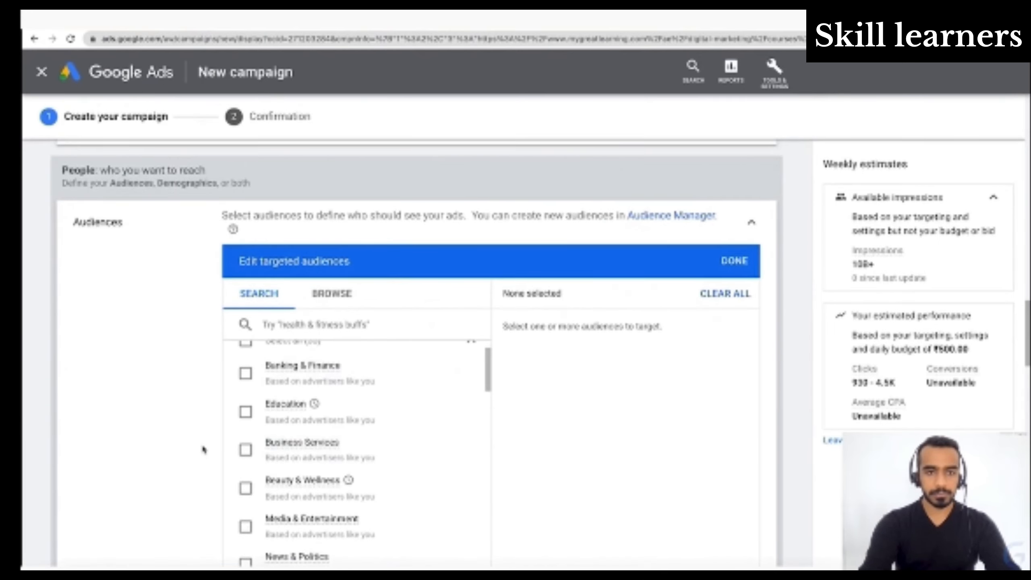
{"action": "scroll", "coordinate": [204, 450], "scroll_direction": "up", "scroll_amount": 2}
{"action": "scroll", "coordinate": [367, 462], "scroll_direction": "up", "scroll_amount": 2}
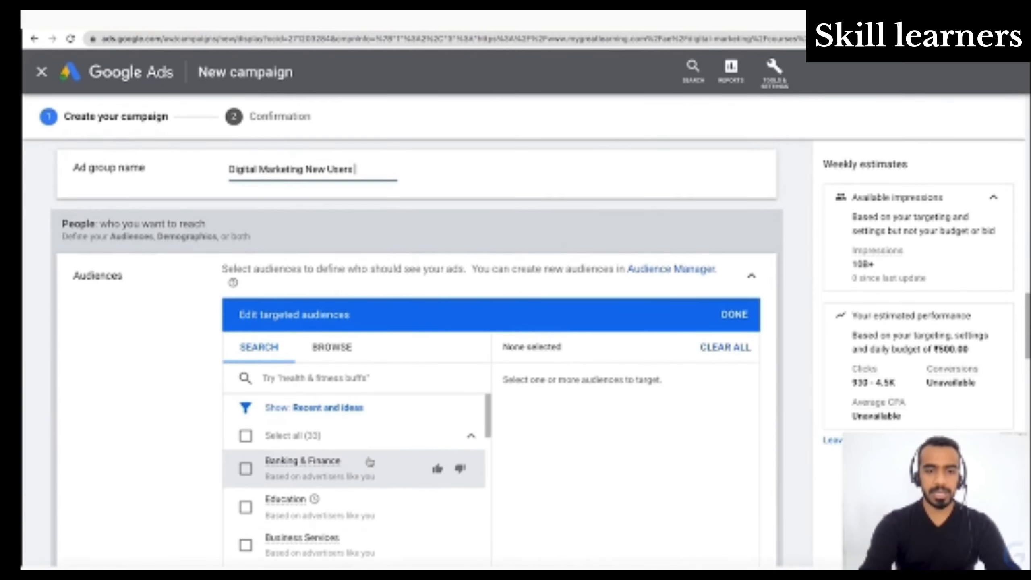
{"action": "scroll", "coordinate": [608, 464], "scroll_direction": "down", "scroll_amount": 3}
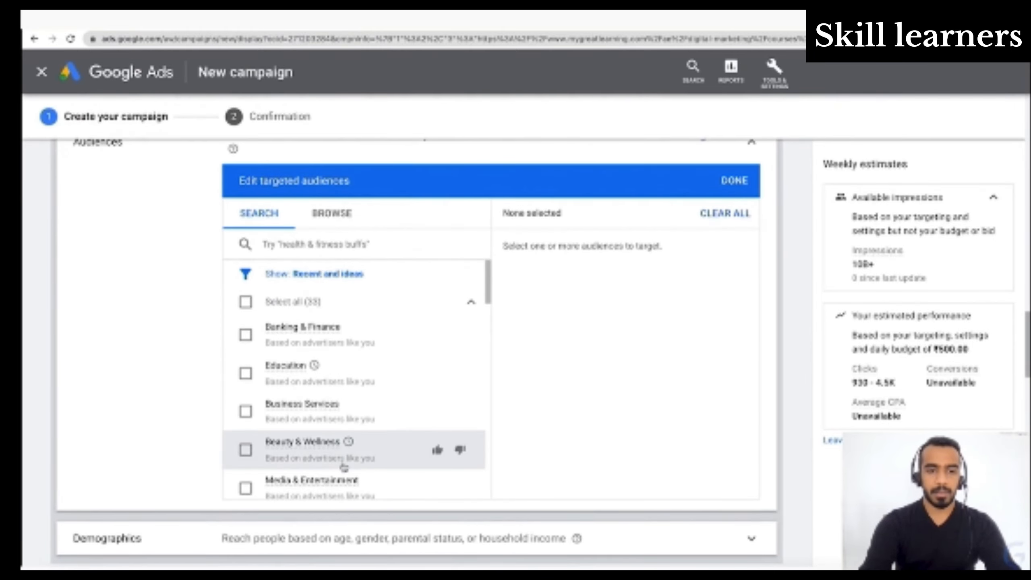
{"action": "mouse_move", "coordinate": [289, 372]}
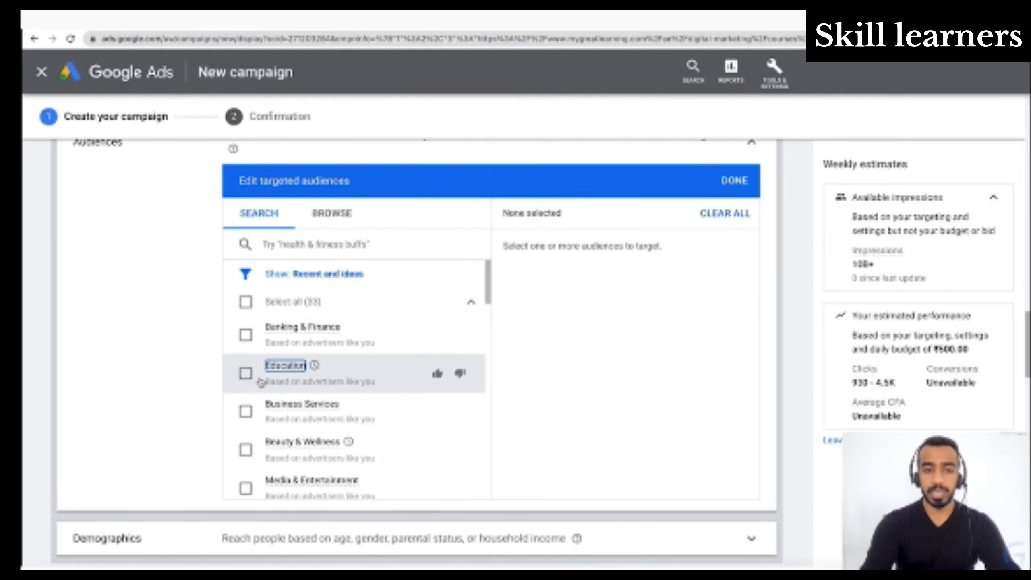
{"action": "left_click", "coordinate": [243, 374]}
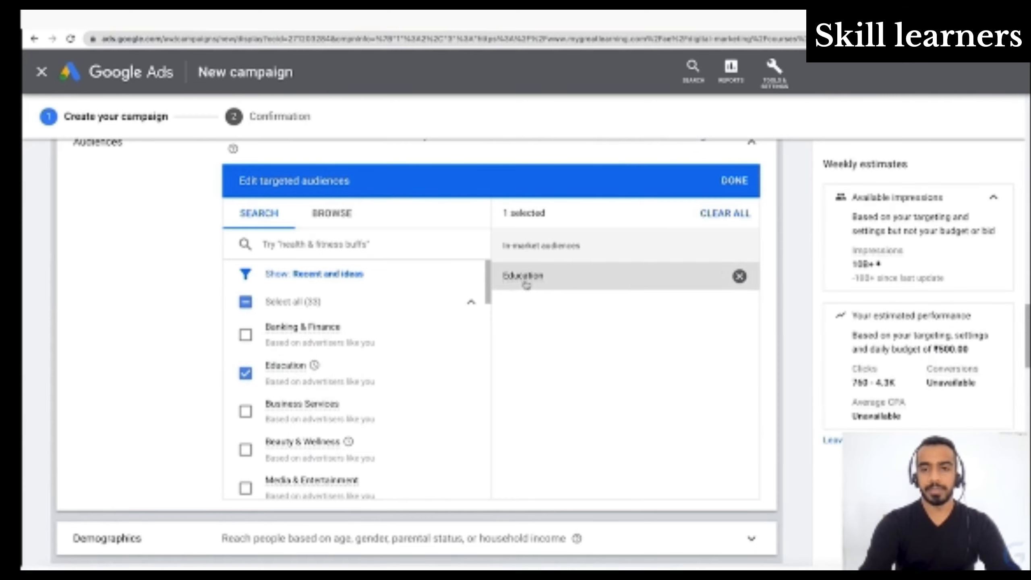
{"action": "mouse_move", "coordinate": [521, 280]}
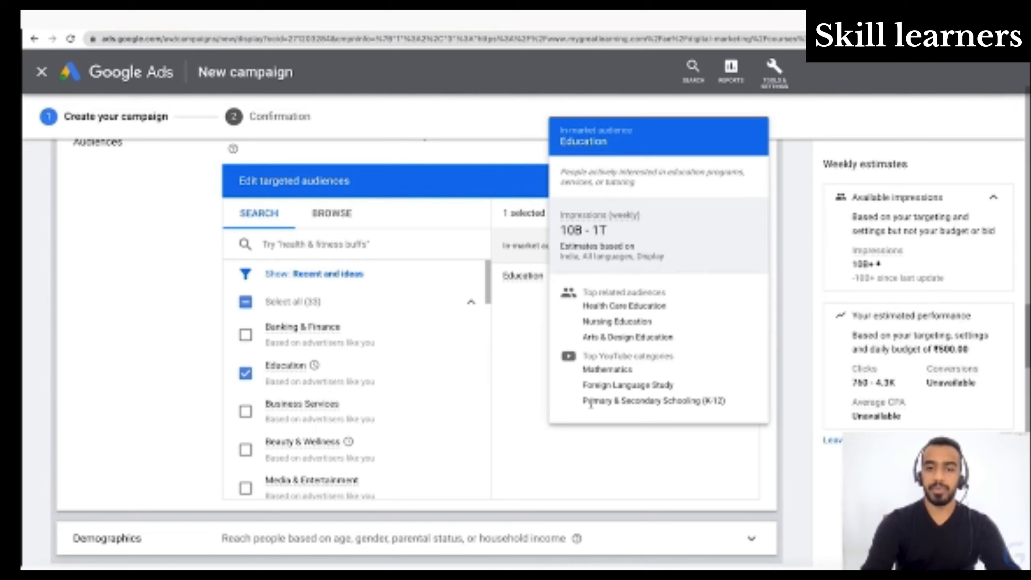
{"action": "left_click", "coordinate": [249, 380]}
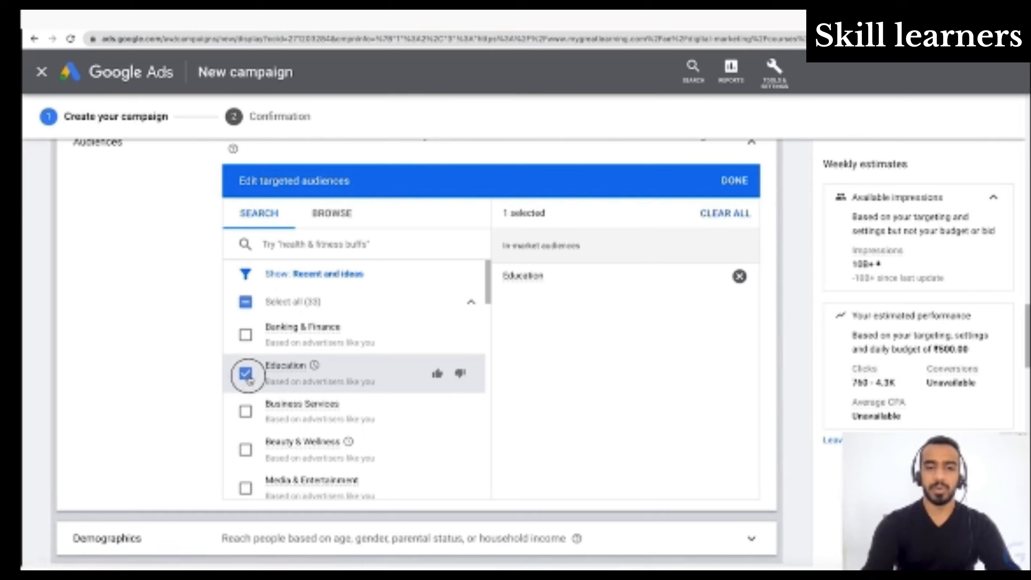
- Add the Digital Marketing Courses custom intent audience to the targeted audiences and view the keywords behind it
{"action": "scroll", "coordinate": [309, 447], "scroll_direction": "down", "scroll_amount": 2}
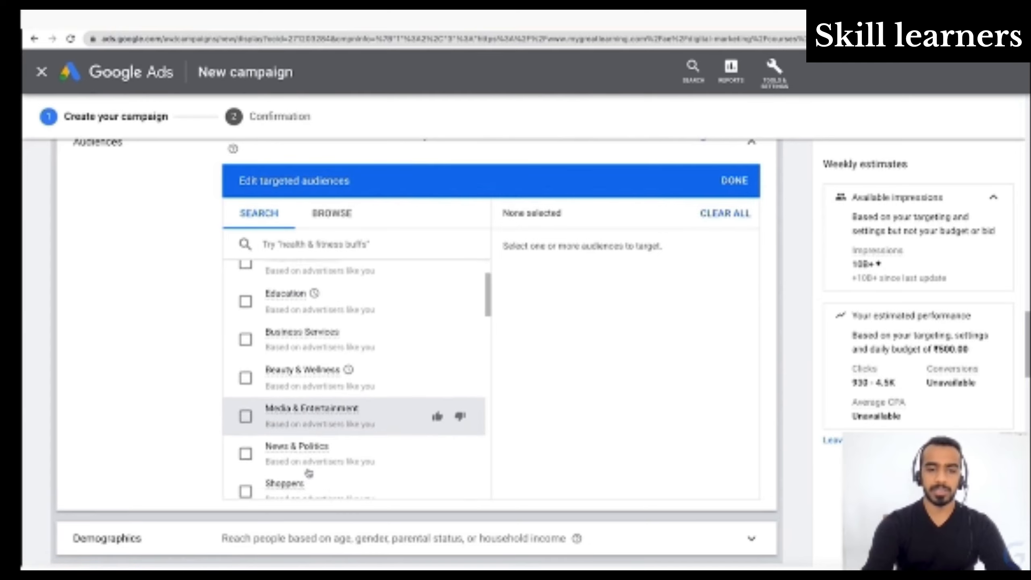
{"action": "scroll", "coordinate": [308, 473], "scroll_direction": "down", "scroll_amount": 3}
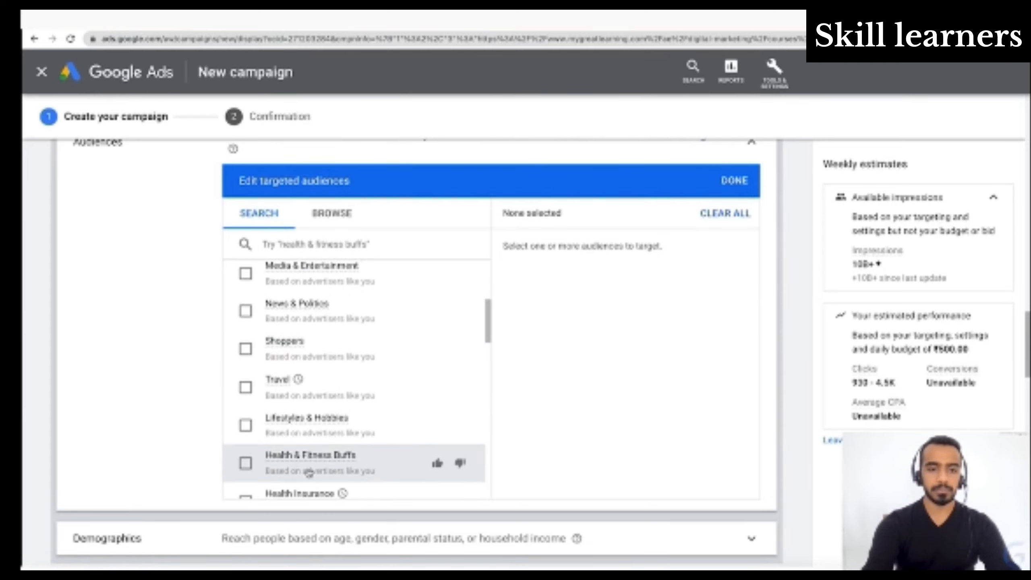
{"action": "scroll", "coordinate": [309, 472], "scroll_direction": "down", "scroll_amount": 3}
{"action": "scroll", "coordinate": [308, 473], "scroll_direction": "down", "scroll_amount": 1}
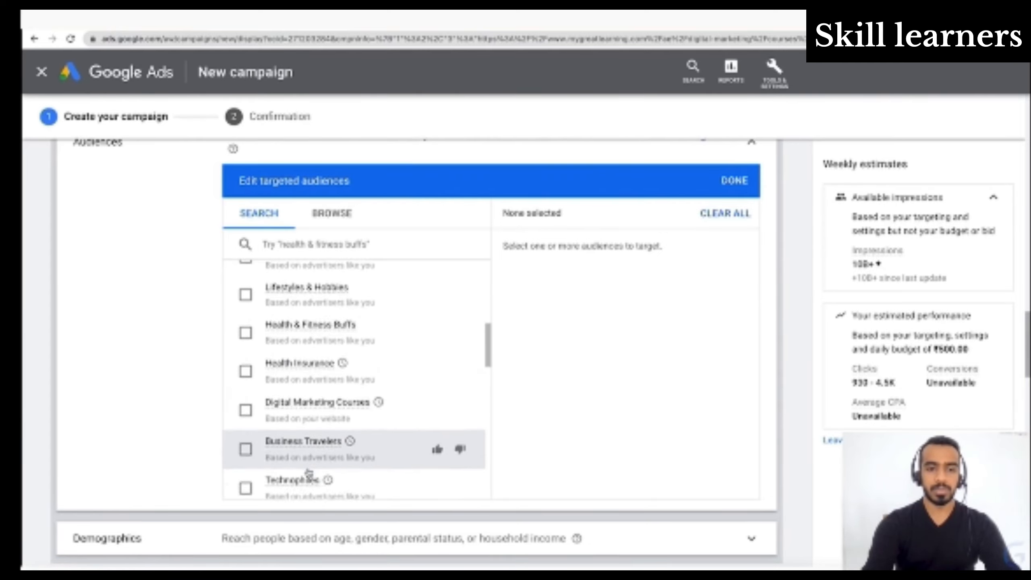
{"action": "mouse_move", "coordinate": [325, 402]}
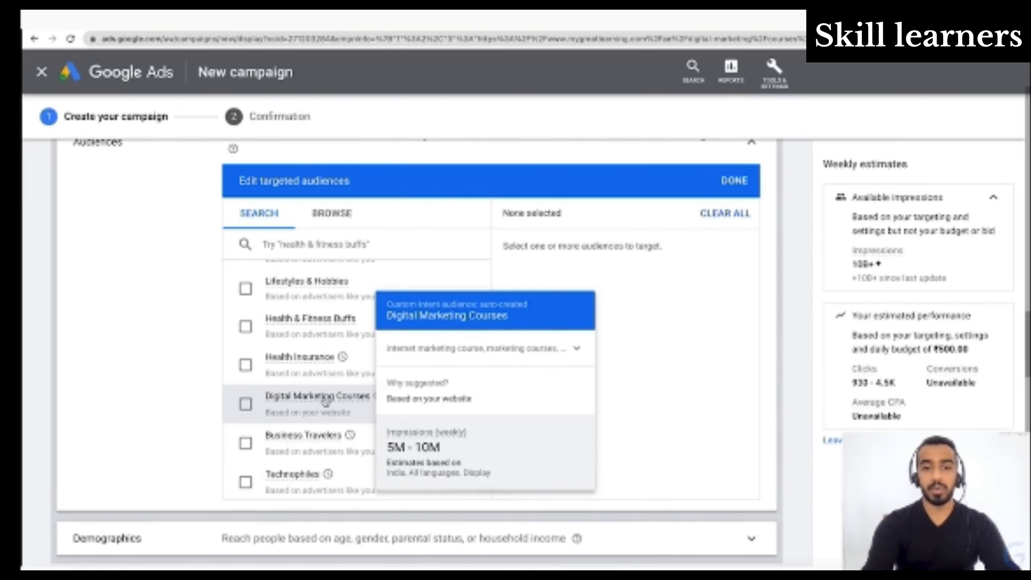
{"action": "left_click", "coordinate": [246, 404]}
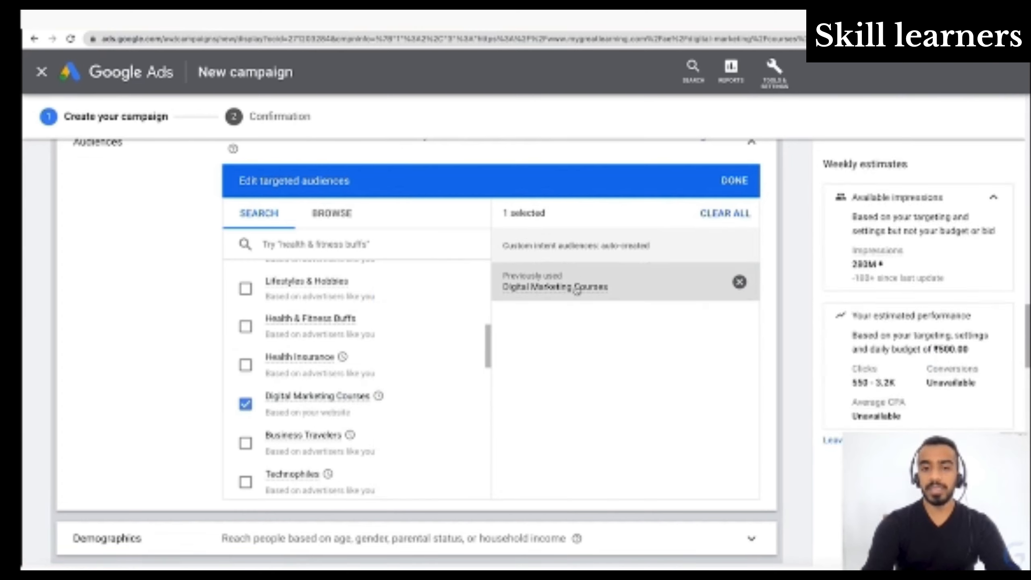
{"action": "mouse_move", "coordinate": [570, 296]}
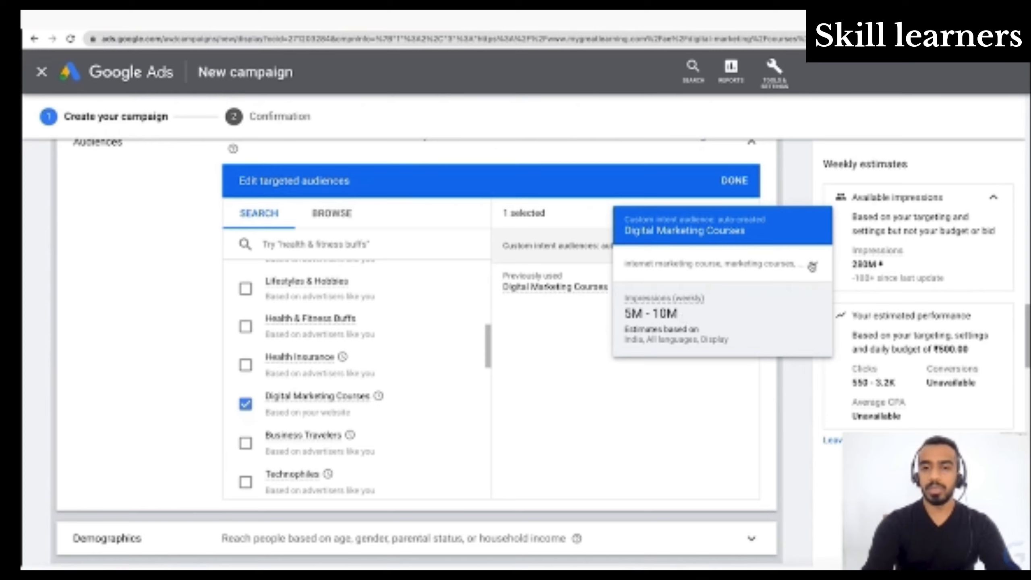
{"action": "left_click", "coordinate": [812, 266]}
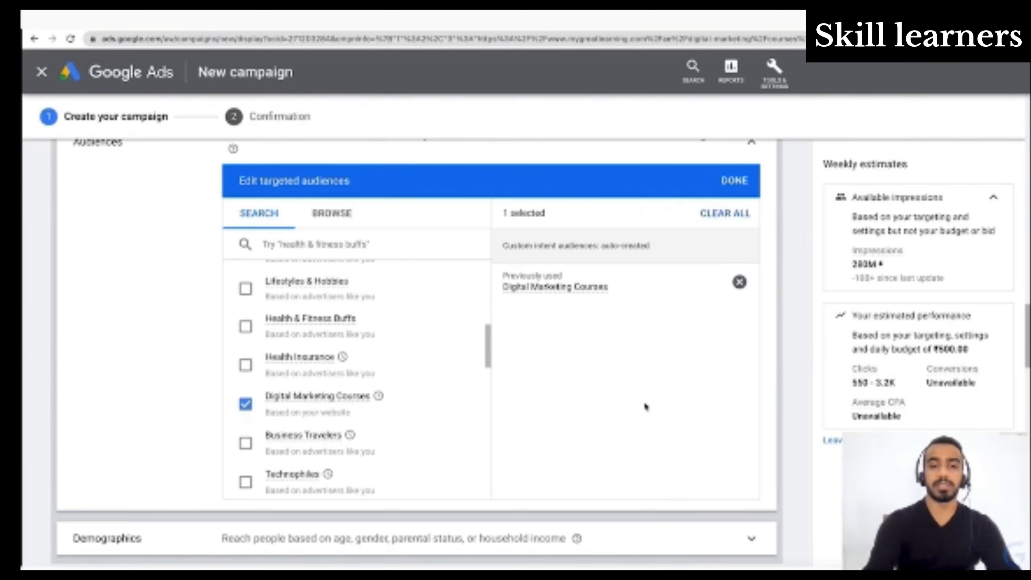
- Look through the remaining suggested audiences based on the website for other relevant course and marketing-degree audiences
{"action": "scroll", "coordinate": [325, 422], "scroll_direction": "down", "scroll_amount": 3}
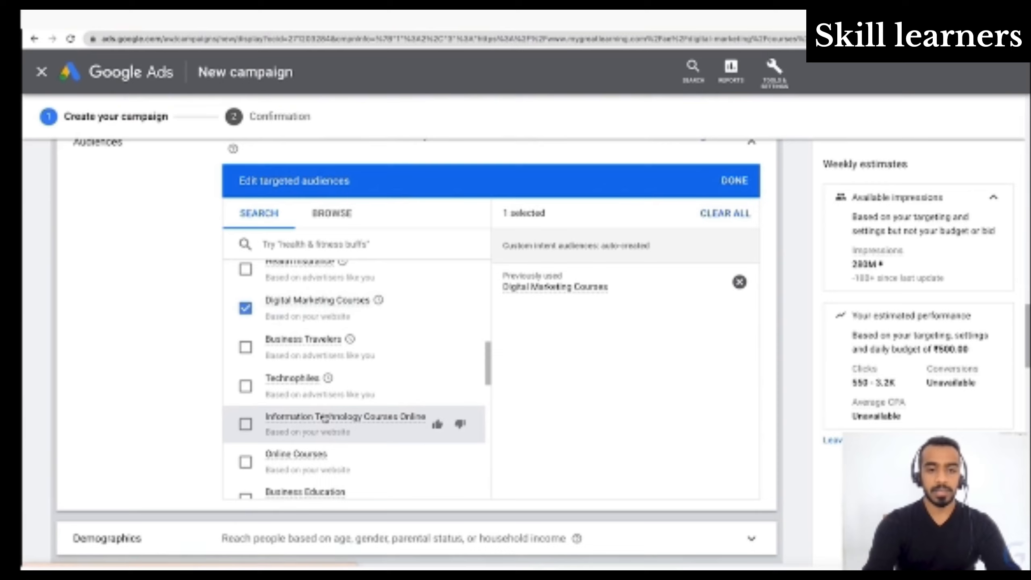
{"action": "scroll", "coordinate": [321, 421], "scroll_direction": "down", "scroll_amount": 1}
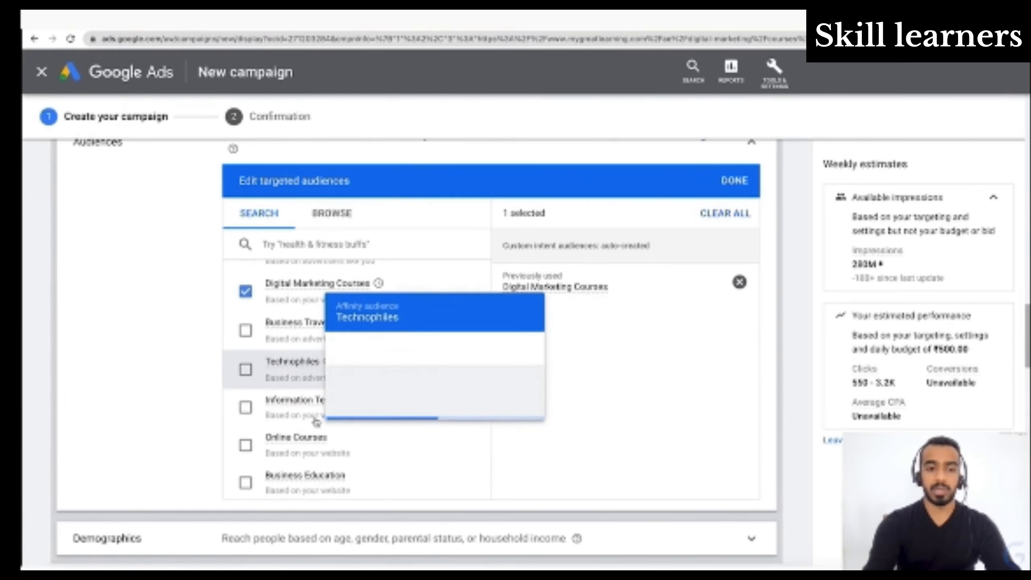
{"action": "scroll", "coordinate": [312, 415], "scroll_direction": "down", "scroll_amount": 3}
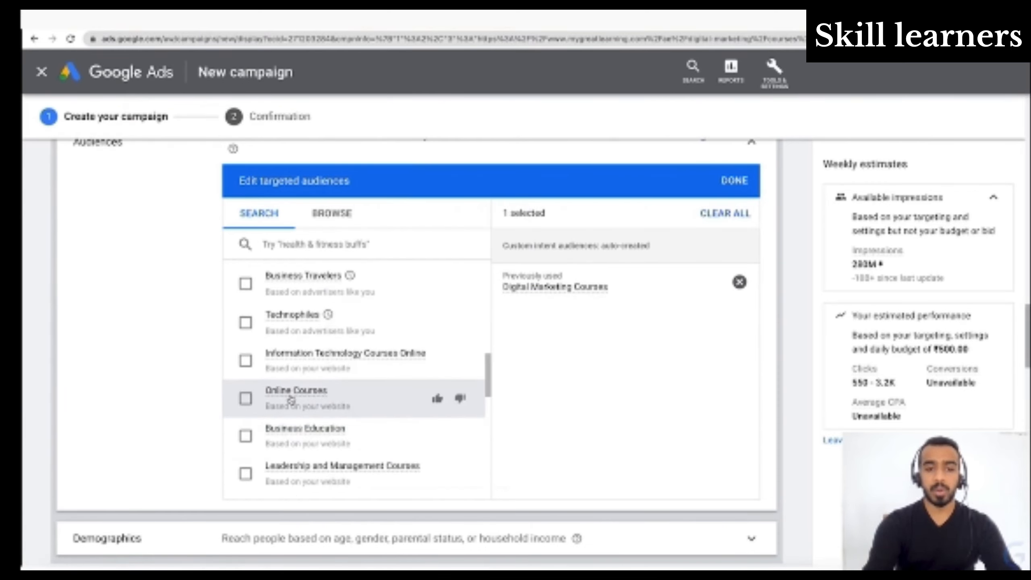
{"action": "mouse_move", "coordinate": [291, 400]}
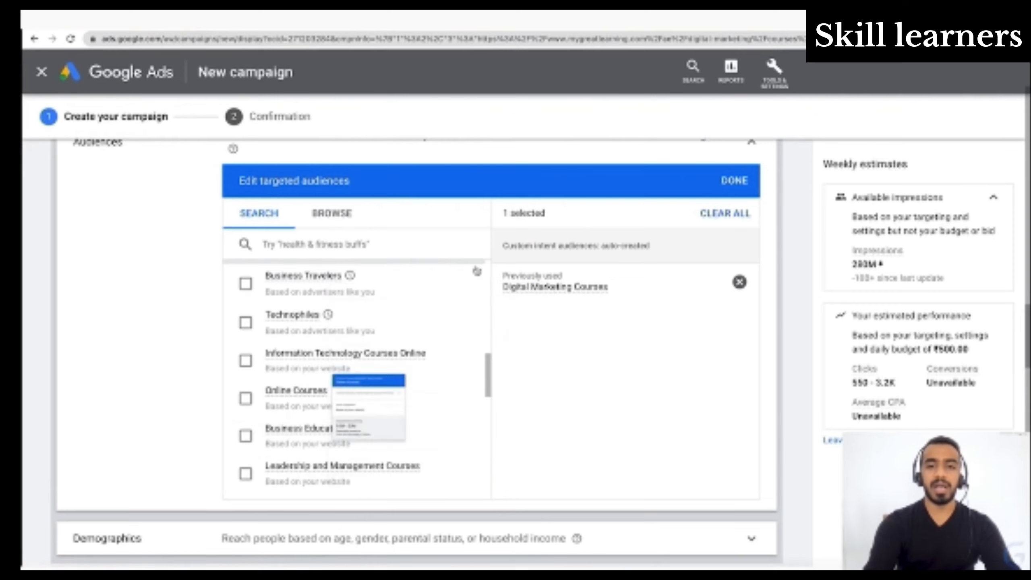
{"action": "scroll", "coordinate": [413, 407], "scroll_direction": "down", "scroll_amount": 5}
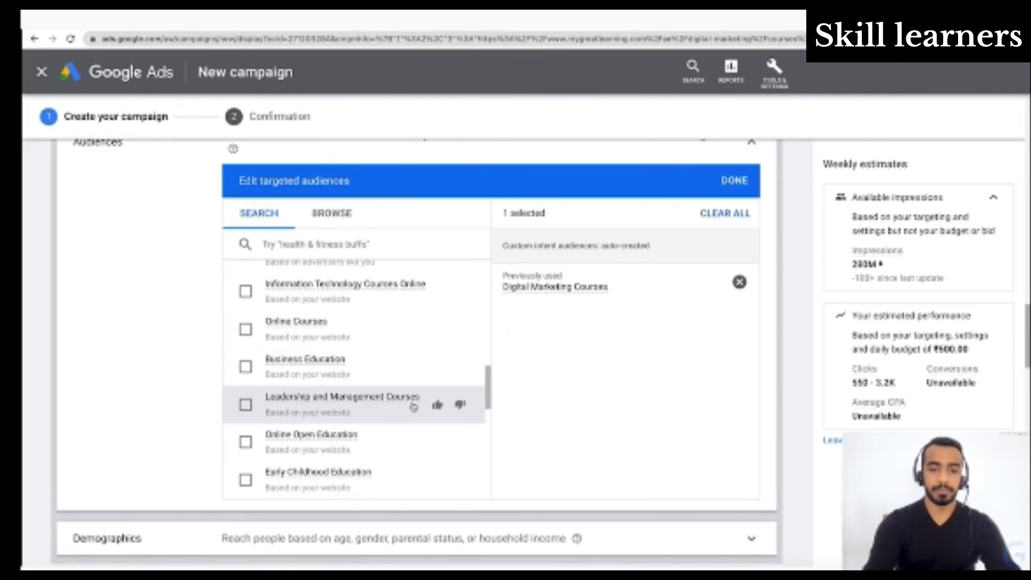
{"action": "scroll", "coordinate": [413, 407], "scroll_direction": "down", "scroll_amount": 5}
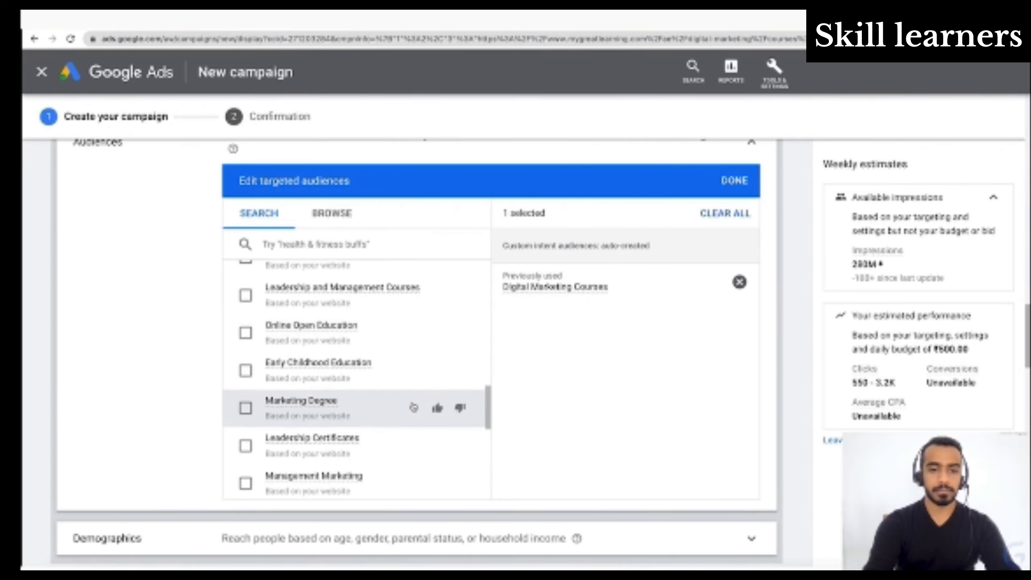
{"action": "scroll", "coordinate": [413, 407], "scroll_direction": "down", "scroll_amount": 2}
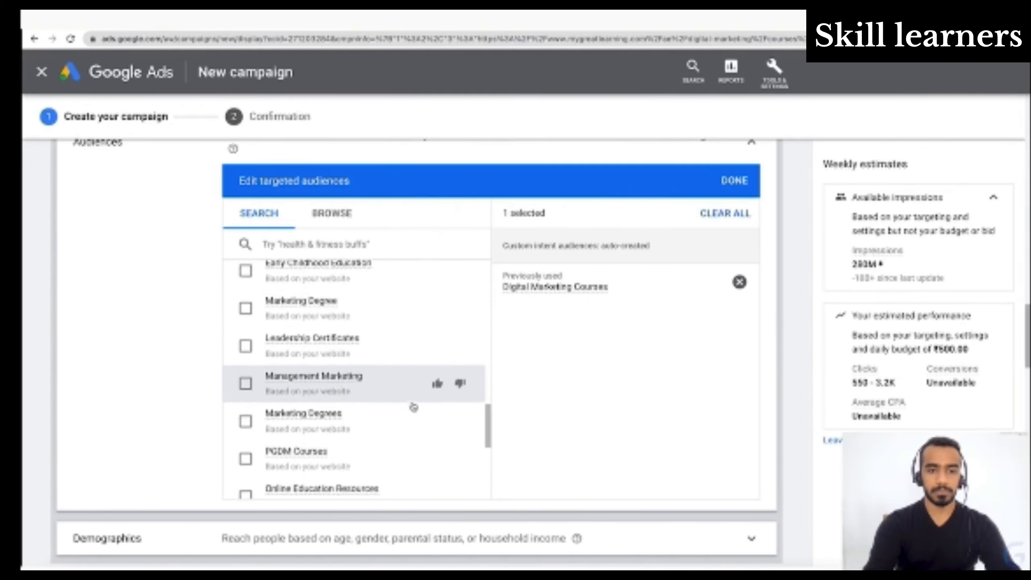
{"action": "scroll", "coordinate": [413, 407], "scroll_direction": "down", "scroll_amount": 1}
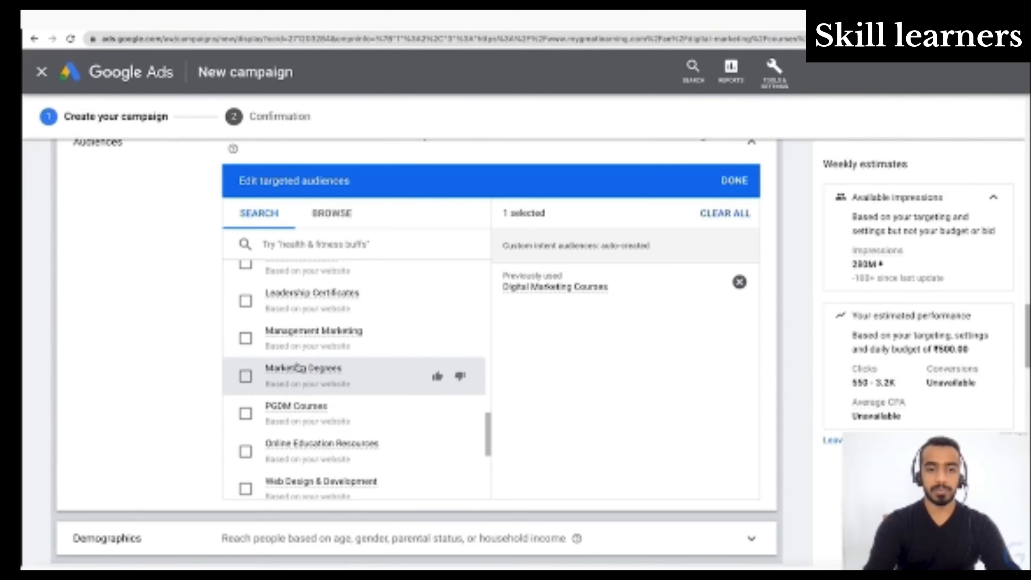
{"action": "mouse_move", "coordinate": [299, 369]}
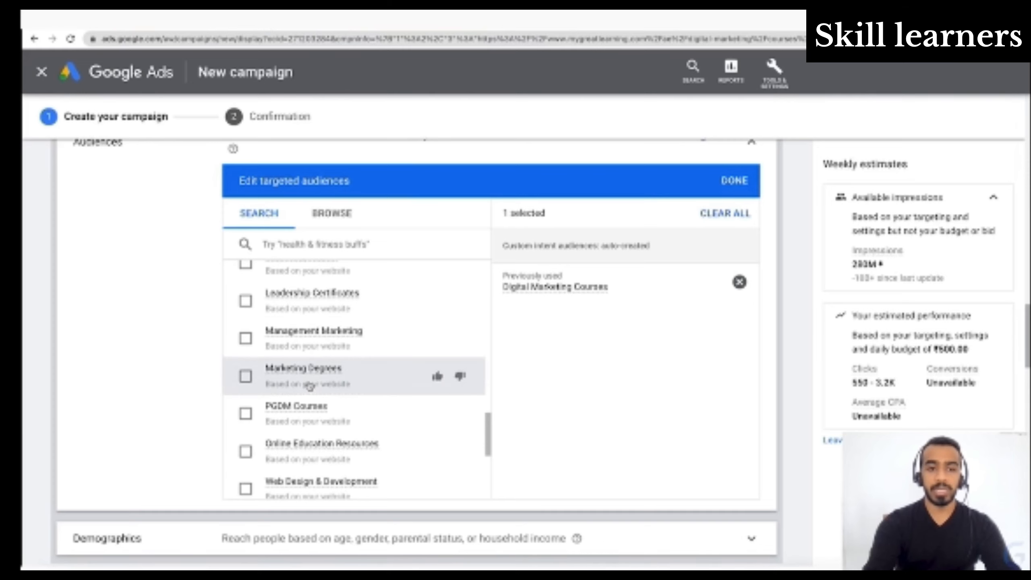
- View the keywords behind the suggested Marketing Degrees custom intent audience and add it to the targeted audiences
{"action": "mouse_move", "coordinate": [296, 372]}
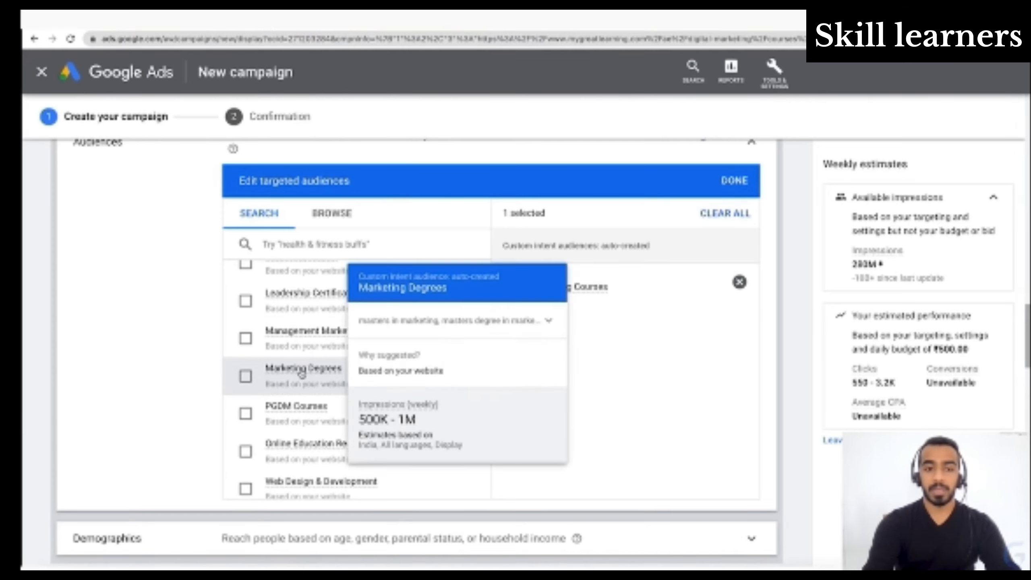
{"action": "left_click", "coordinate": [516, 328]}
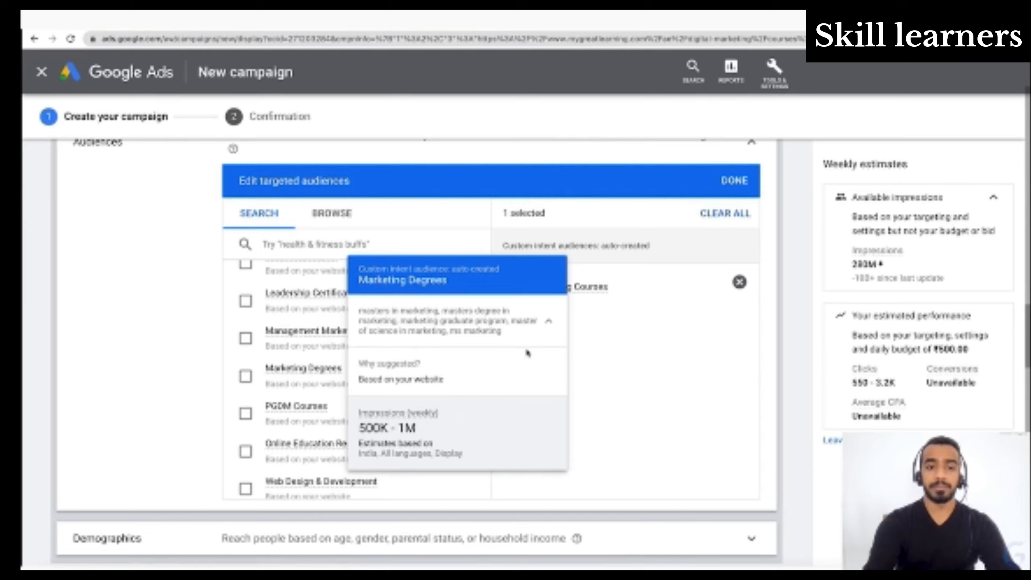
{"action": "left_click", "coordinate": [245, 376]}
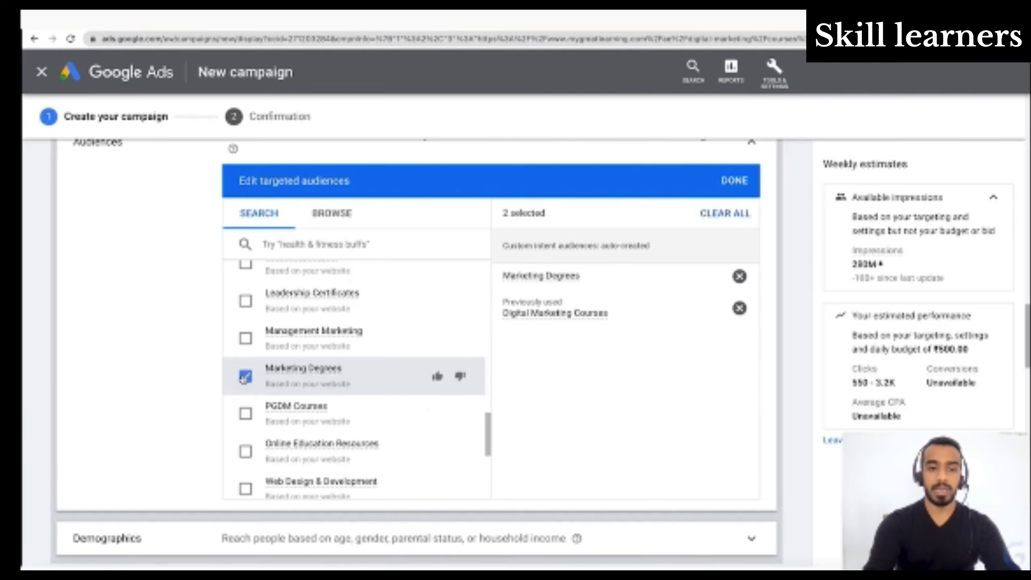
- Look through the other audiences suggested from the website and similar advertisers for further relevant ones
{"action": "scroll", "coordinate": [306, 443], "scroll_direction": "down", "scroll_amount": 2}
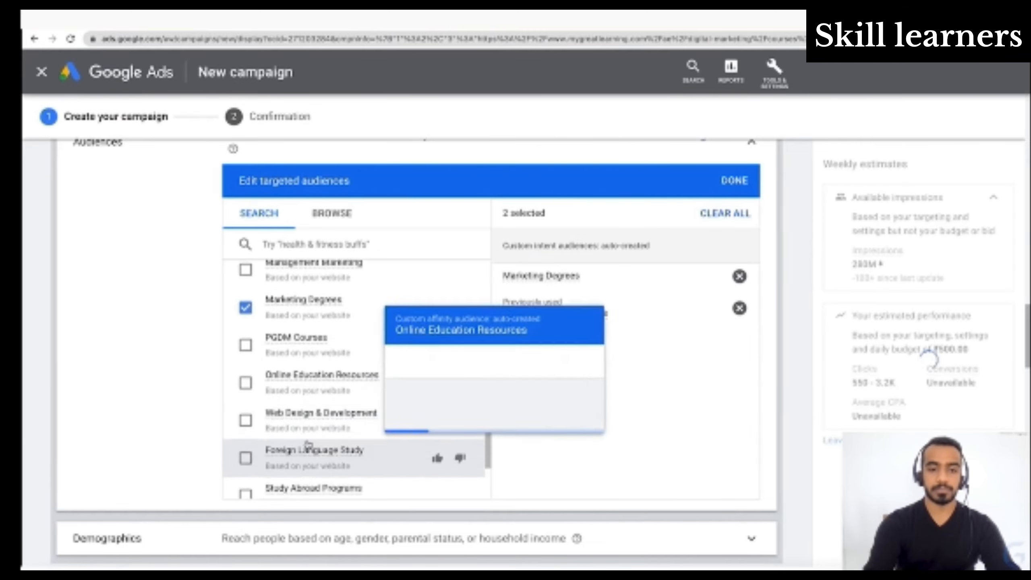
{"action": "scroll", "coordinate": [308, 444], "scroll_direction": "down", "scroll_amount": 5}
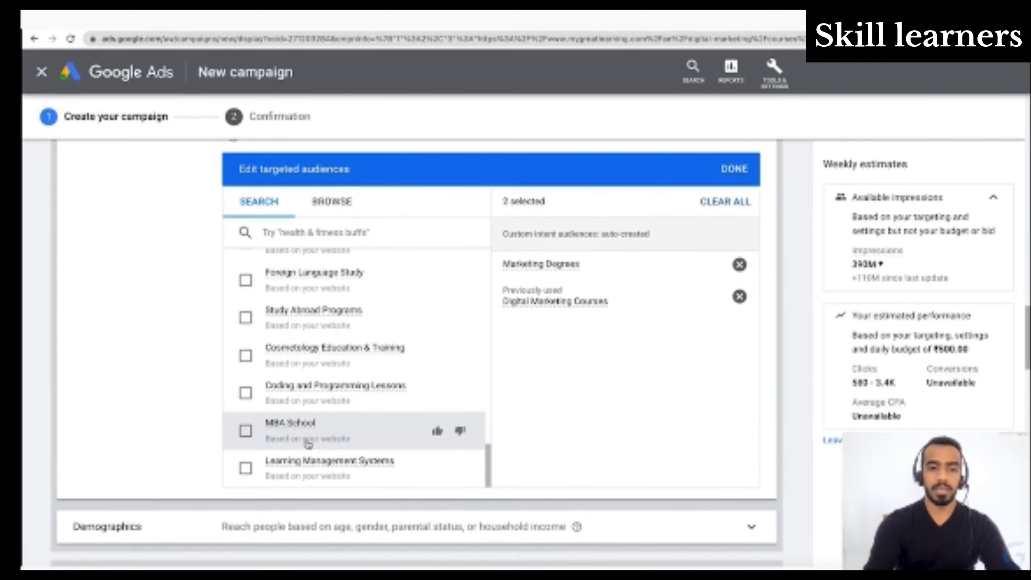
{"action": "scroll", "coordinate": [308, 444], "scroll_direction": "up", "scroll_amount": 5}
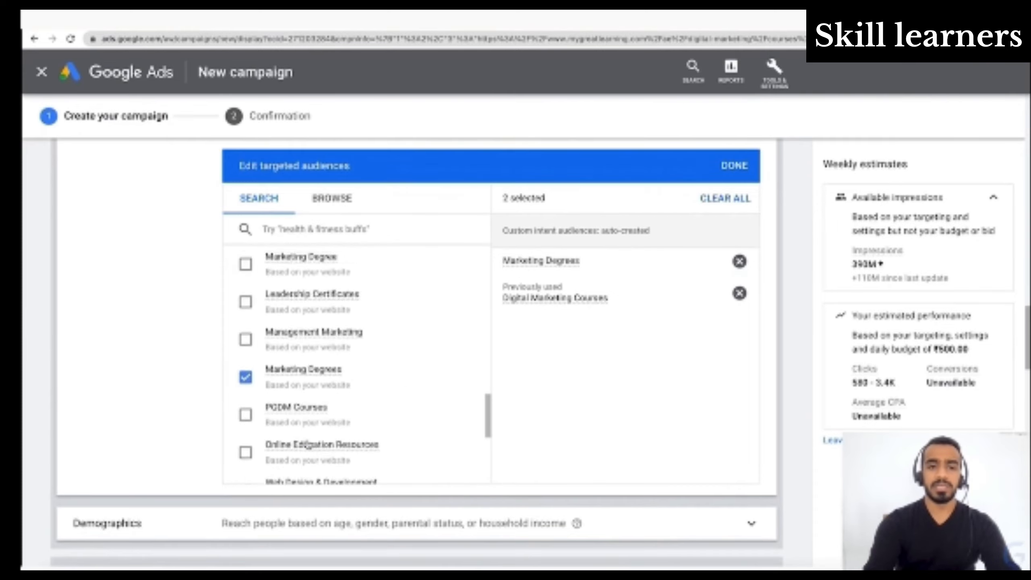
{"action": "scroll", "coordinate": [307, 444], "scroll_direction": "up", "scroll_amount": 3}
{"action": "scroll", "coordinate": [311, 468], "scroll_direction": "down", "scroll_amount": 3}
{"action": "scroll", "coordinate": [312, 473], "scroll_direction": "up", "scroll_amount": 5}
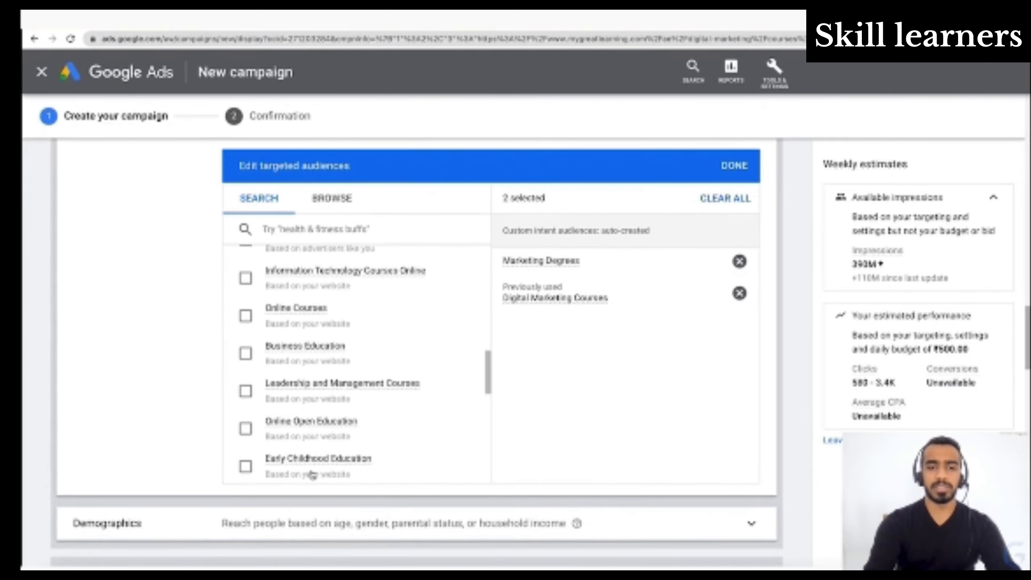
{"action": "scroll", "coordinate": [312, 474], "scroll_direction": "up", "scroll_amount": 6}
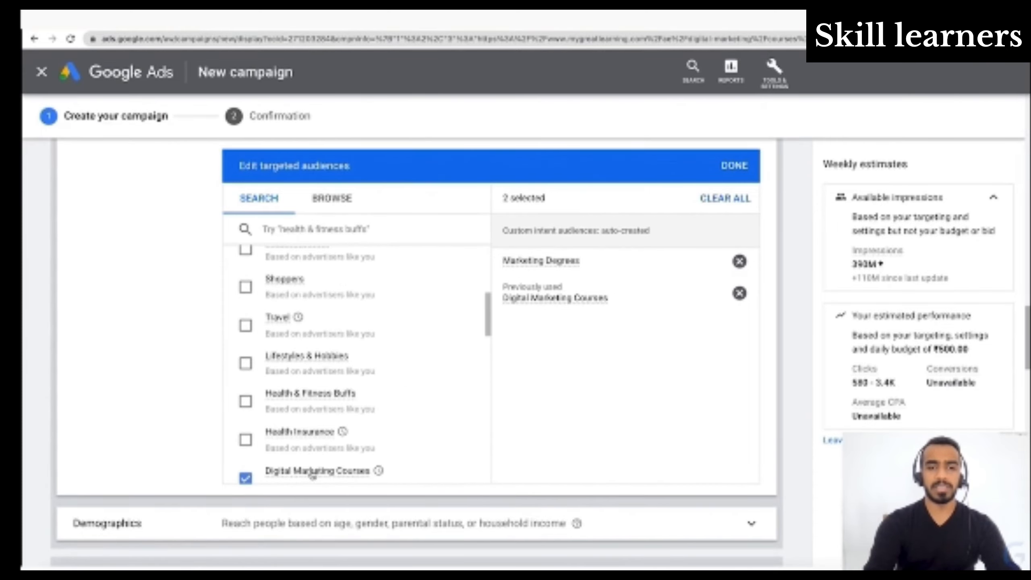
- Search the audiences for "marketing", check the details of Marketing Strategies and add that custom intent audience to the targeting
{"action": "left_click", "coordinate": [319, 230]}
{"action": "type", "text": "marketing"}
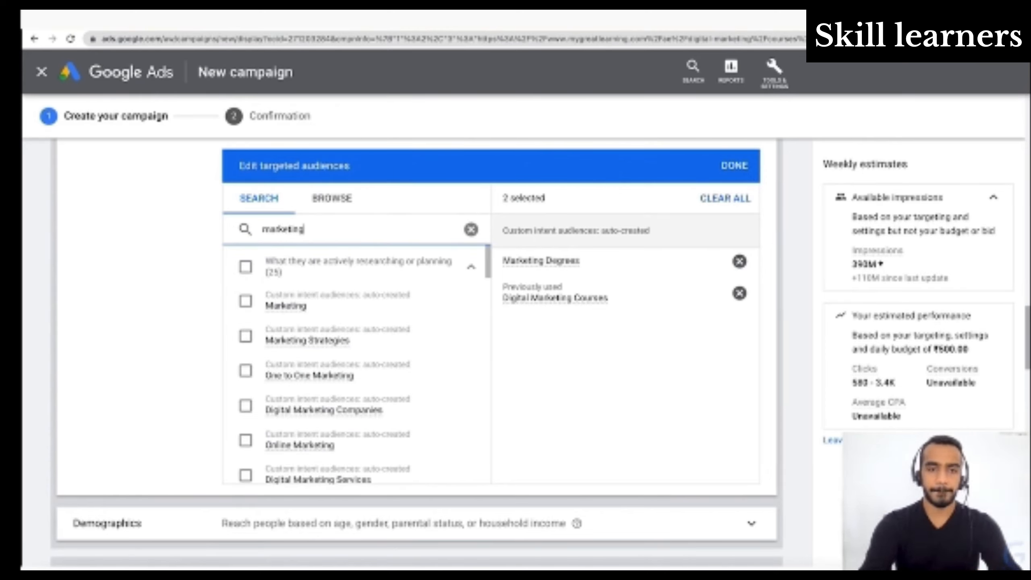
{"action": "left_click", "coordinate": [309, 375]}
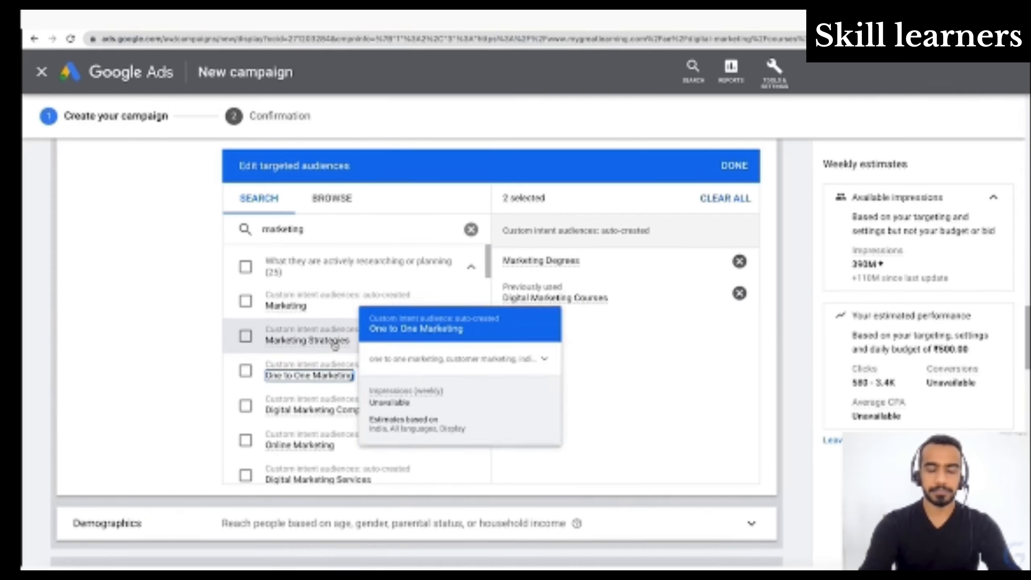
{"action": "mouse_move", "coordinate": [334, 344]}
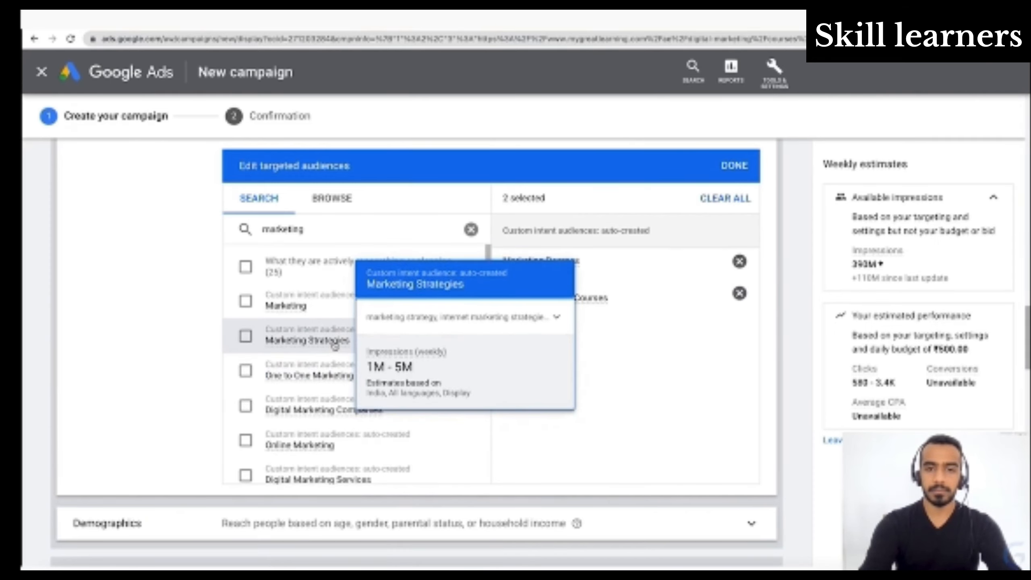
{"action": "left_click", "coordinate": [455, 320]}
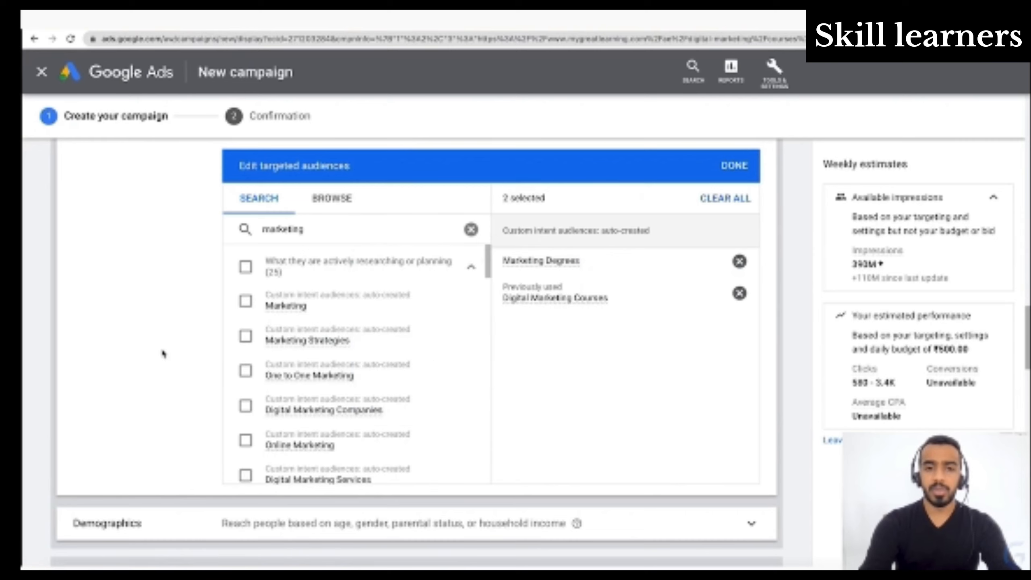
{"action": "left_click", "coordinate": [241, 339]}
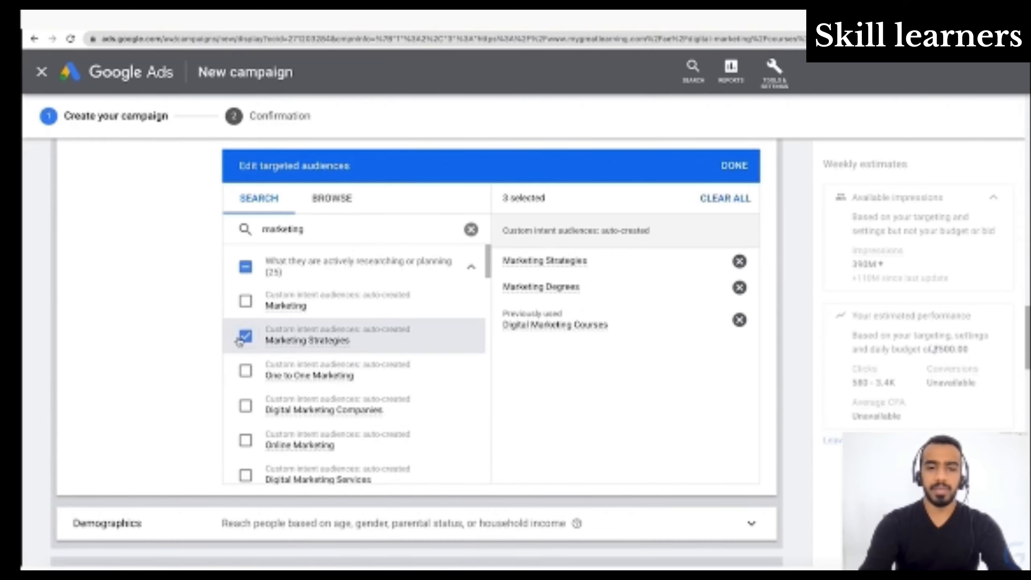
- Add the Online Marketing custom intent audience from the search results to the targeted audiences
{"action": "scroll", "coordinate": [241, 343], "scroll_direction": "down", "scroll_amount": 2}
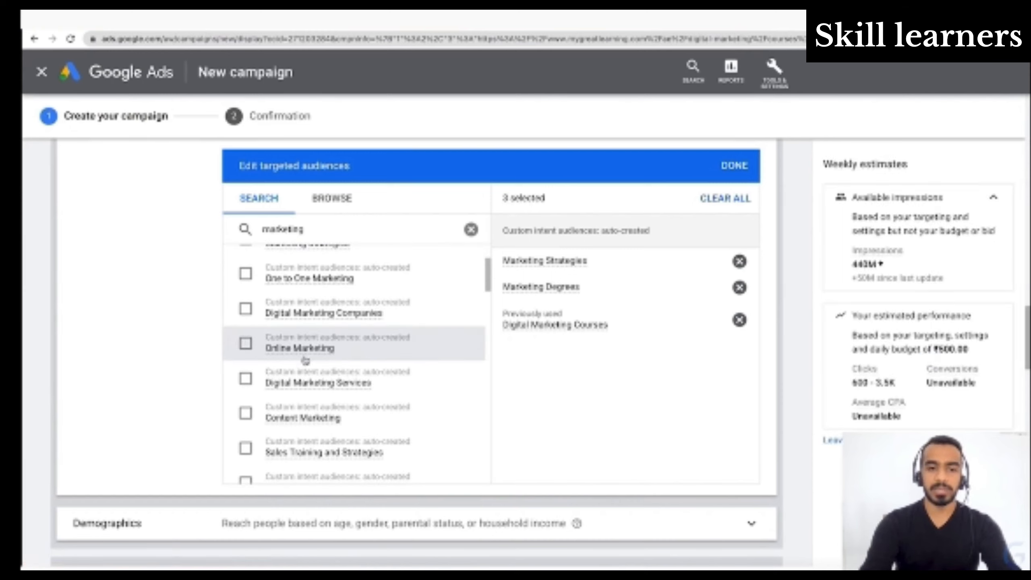
{"action": "mouse_move", "coordinate": [308, 358]}
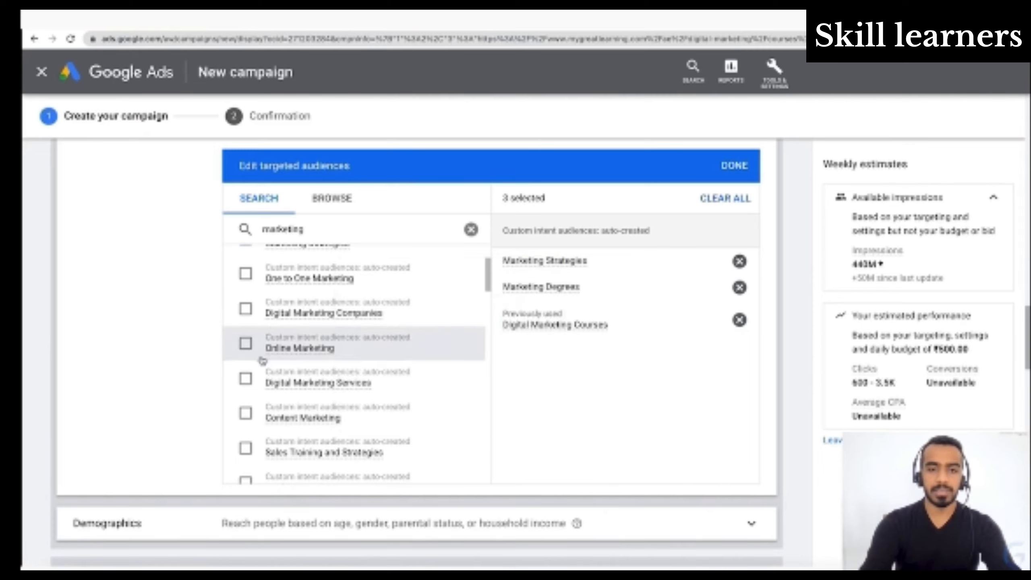
{"action": "left_click", "coordinate": [245, 345]}
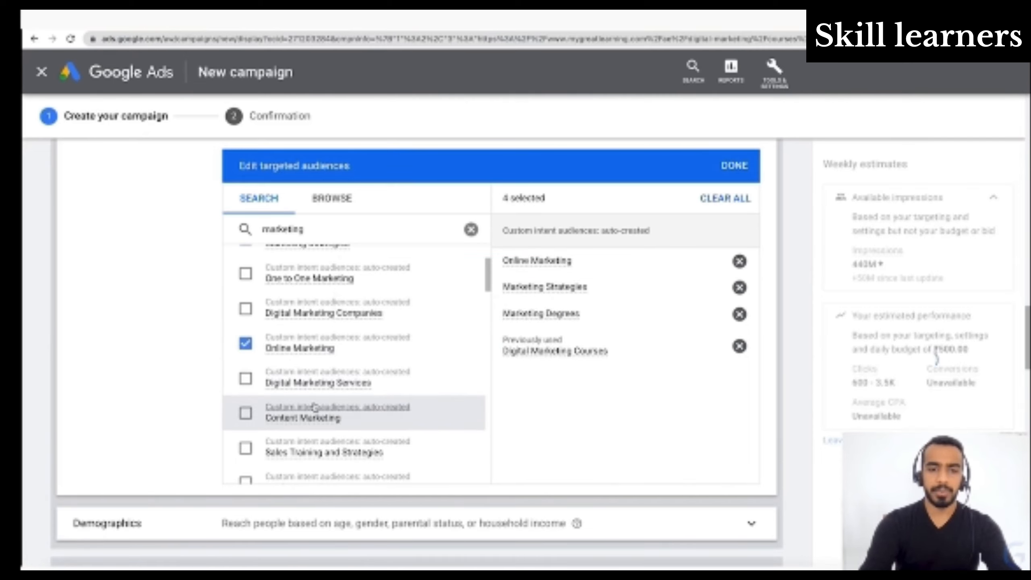
- Look through the remaining "marketing" results across the custom intent, in-market, life event and custom affinity audiences
{"action": "scroll", "coordinate": [308, 408], "scroll_direction": "down", "scroll_amount": 2}
{"action": "scroll", "coordinate": [315, 406], "scroll_direction": "down", "scroll_amount": 3}
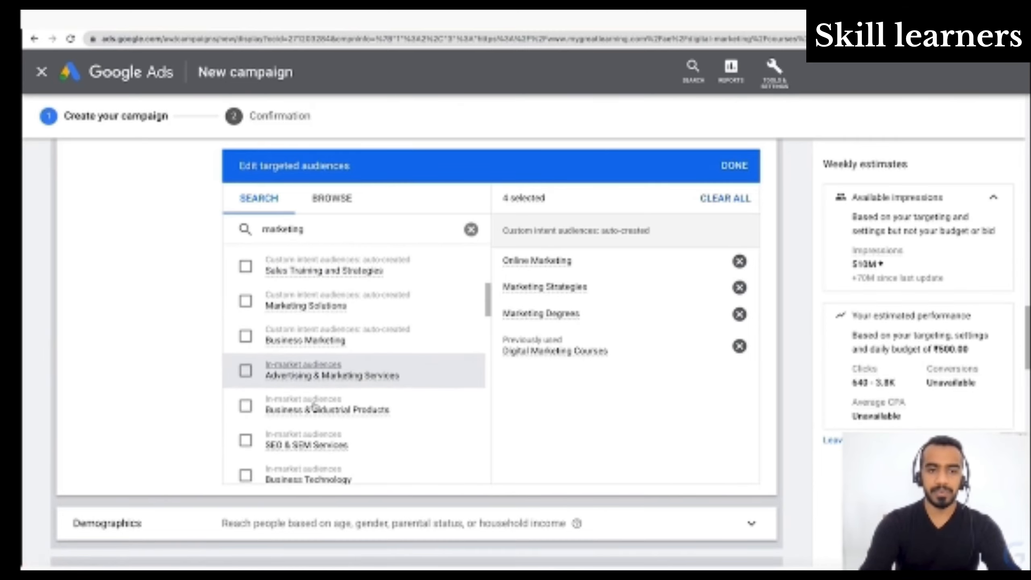
{"action": "scroll", "coordinate": [314, 406], "scroll_direction": "down", "scroll_amount": 5}
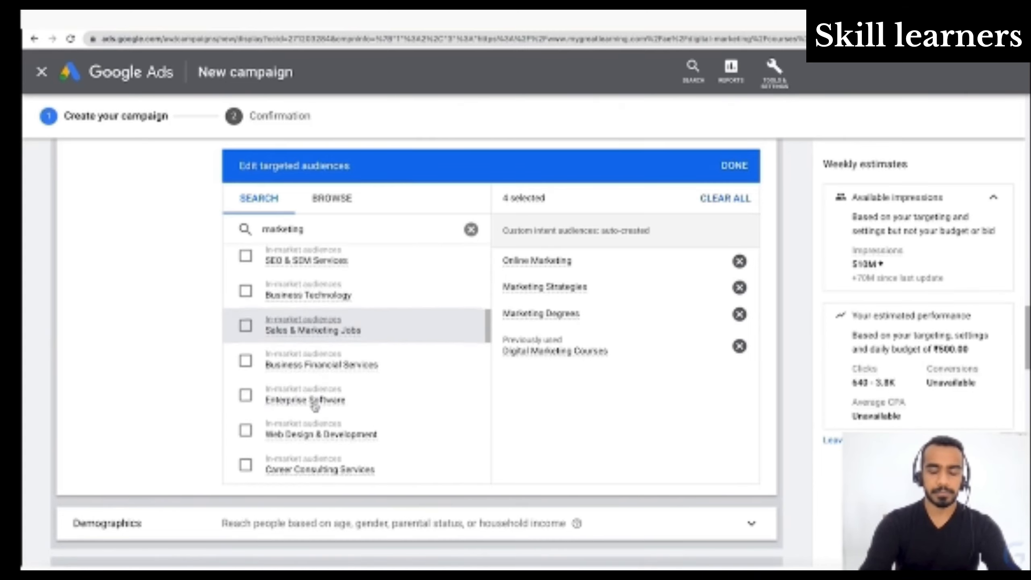
{"action": "scroll", "coordinate": [315, 408], "scroll_direction": "down", "scroll_amount": 5}
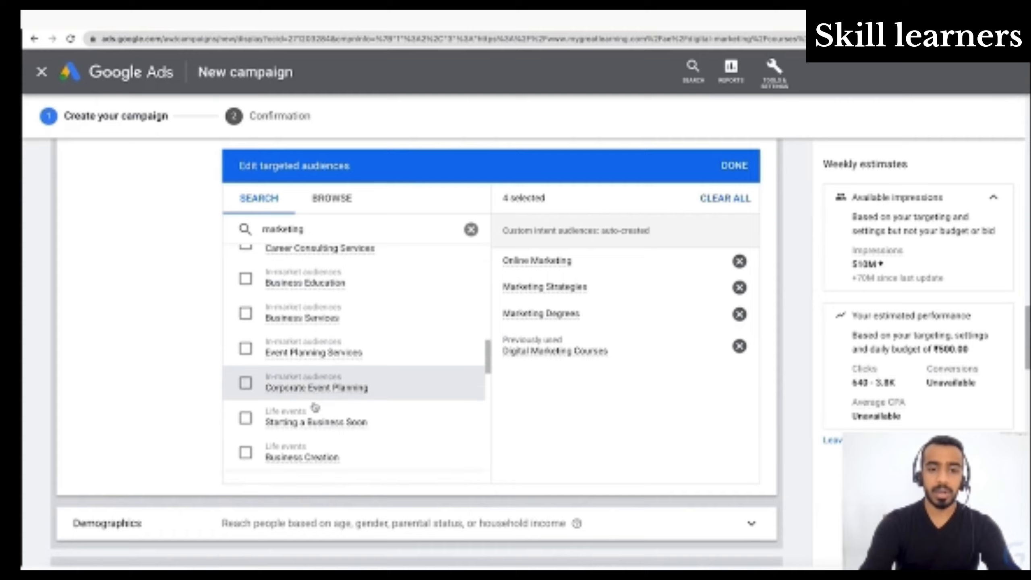
{"action": "scroll", "coordinate": [315, 408], "scroll_direction": "down", "scroll_amount": 5}
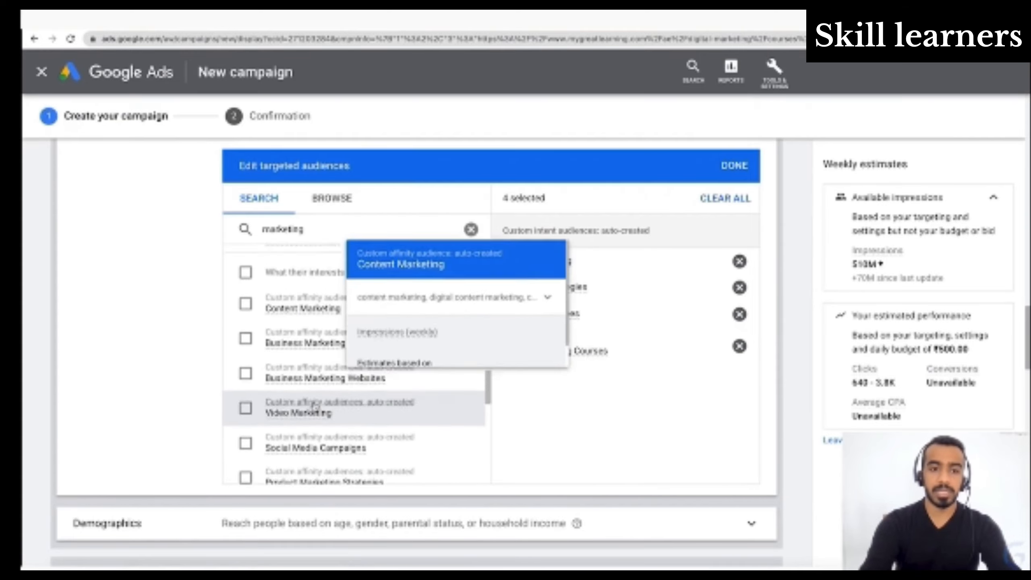
{"action": "scroll", "coordinate": [314, 406], "scroll_direction": "down", "scroll_amount": 5}
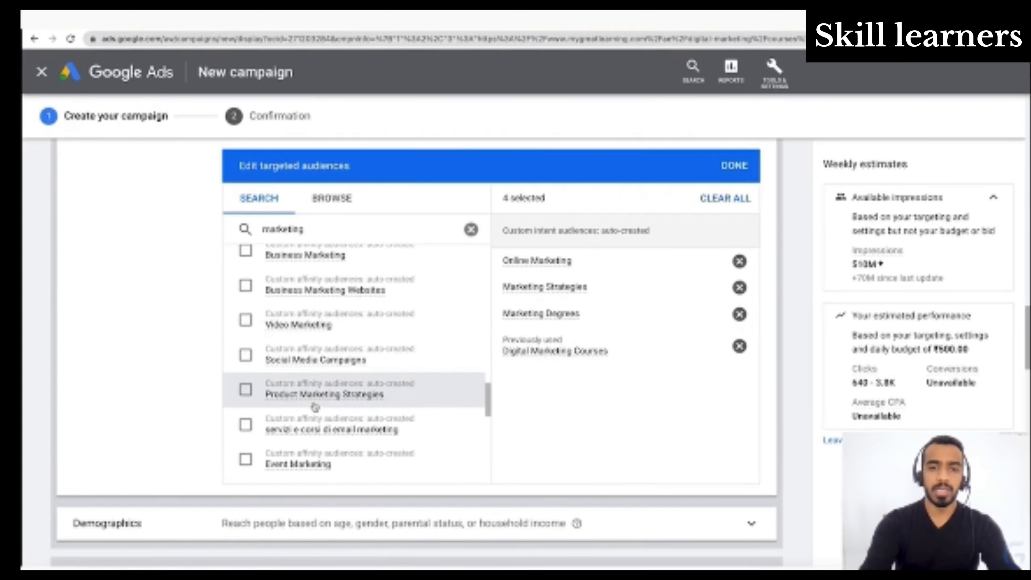
{"action": "scroll", "coordinate": [314, 407], "scroll_direction": "up", "scroll_amount": 12}
{"action": "scroll", "coordinate": [467, 420], "scroll_direction": "down", "scroll_amount": 9}
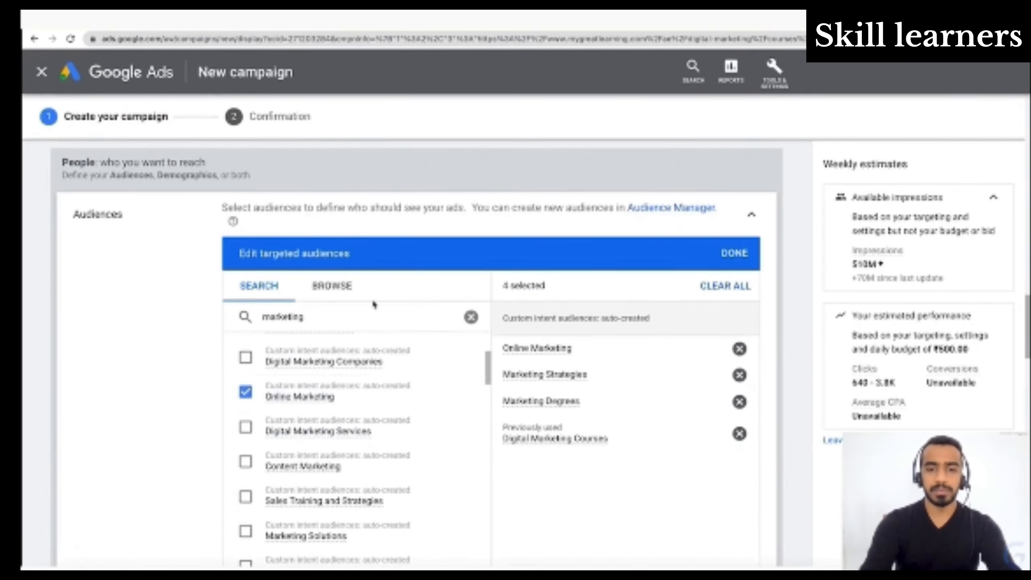
- Browse the detailed demographics audiences and examine the Parental Status and Marital Status categories
{"action": "left_click", "coordinate": [361, 296]}
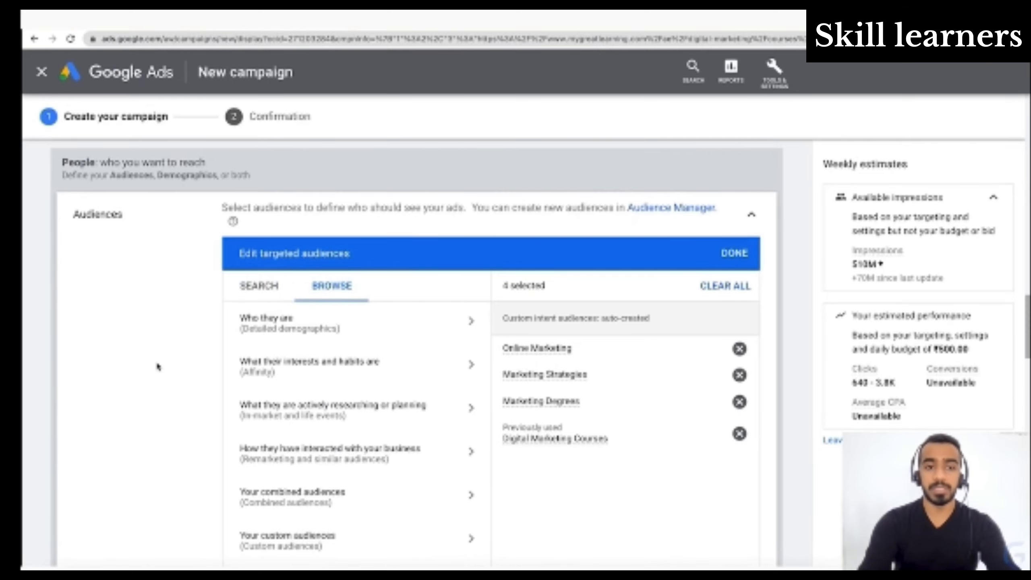
{"action": "scroll", "coordinate": [158, 367], "scroll_direction": "down", "scroll_amount": 2}
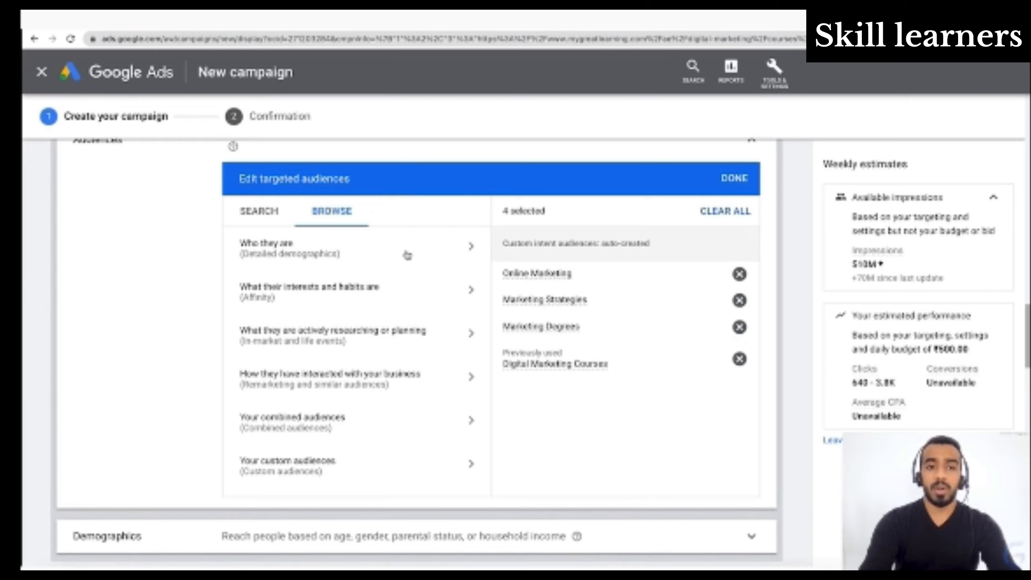
{"action": "left_click", "coordinate": [407, 255]}
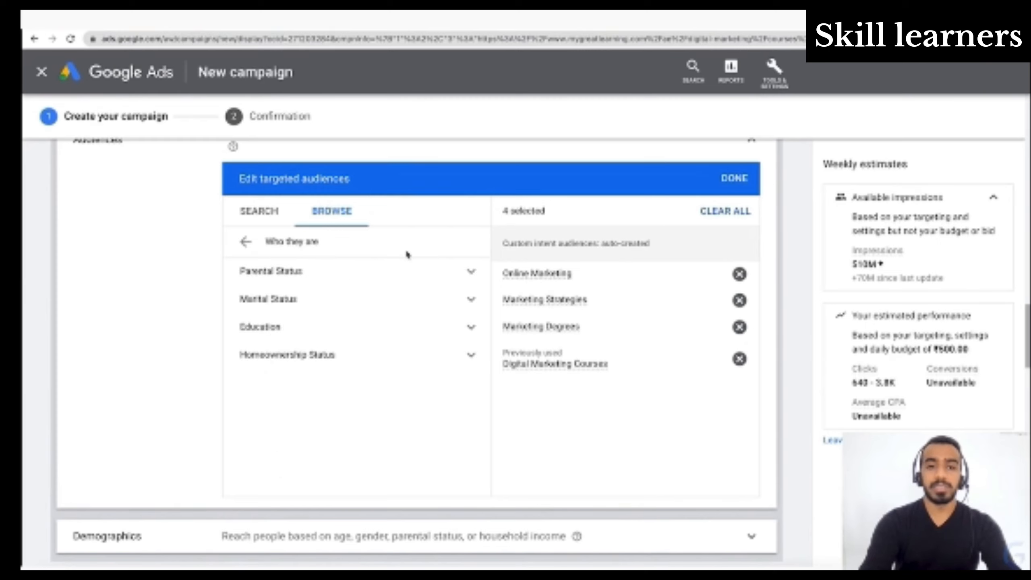
{"action": "left_click", "coordinate": [469, 272]}
{"action": "left_click", "coordinate": [470, 273]}
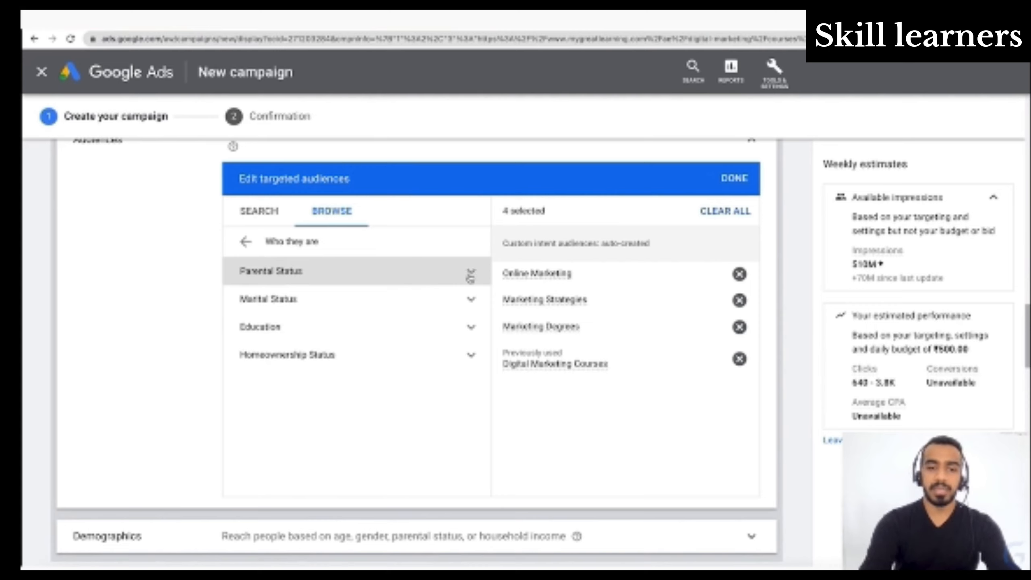
{"action": "left_click", "coordinate": [472, 300]}
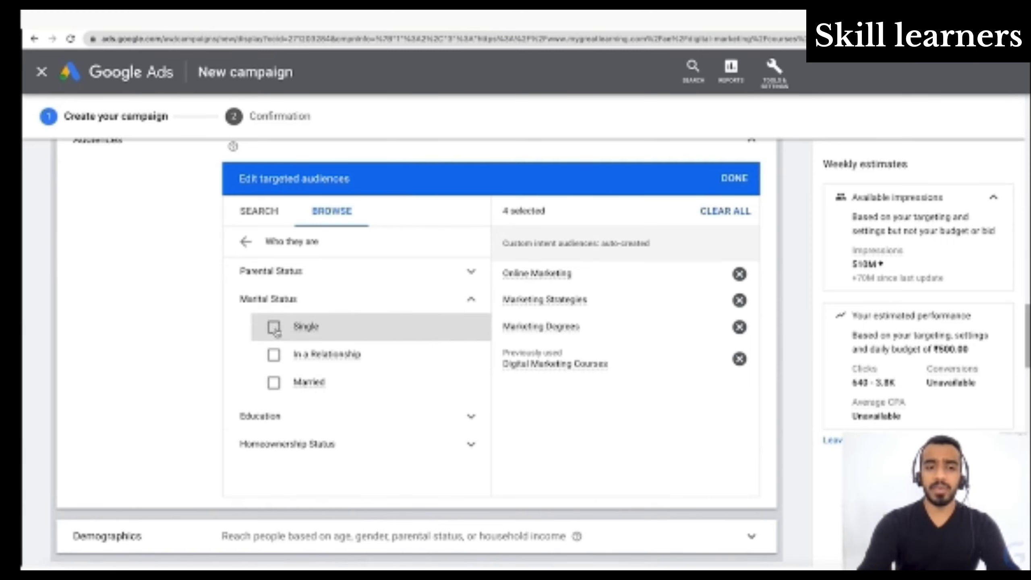
- Examine the Education options, including Highest Level of Educational Attainment, and the Homeownership Status options
{"action": "left_click", "coordinate": [378, 419]}
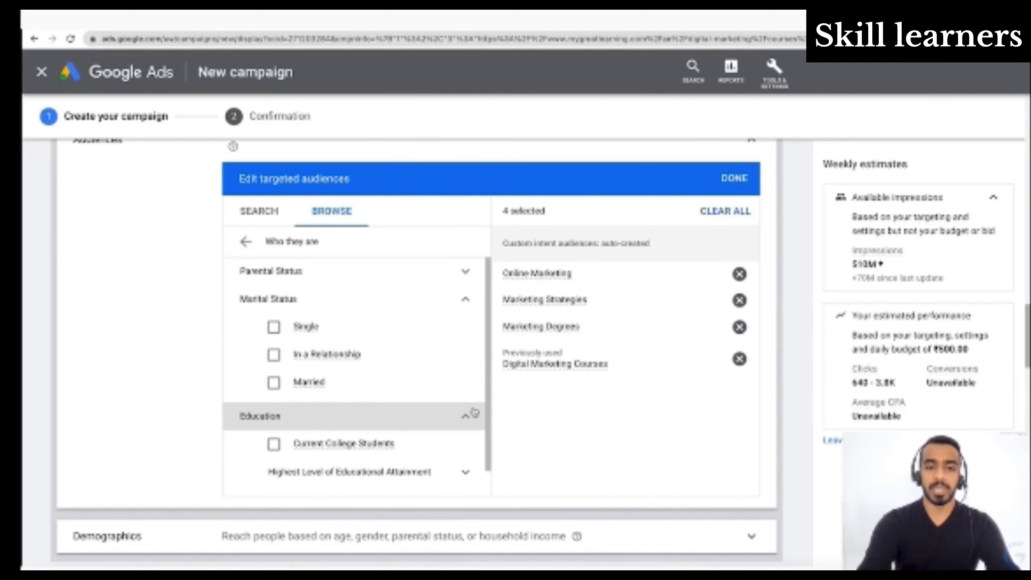
{"action": "scroll", "coordinate": [400, 434], "scroll_direction": "down", "scroll_amount": 3}
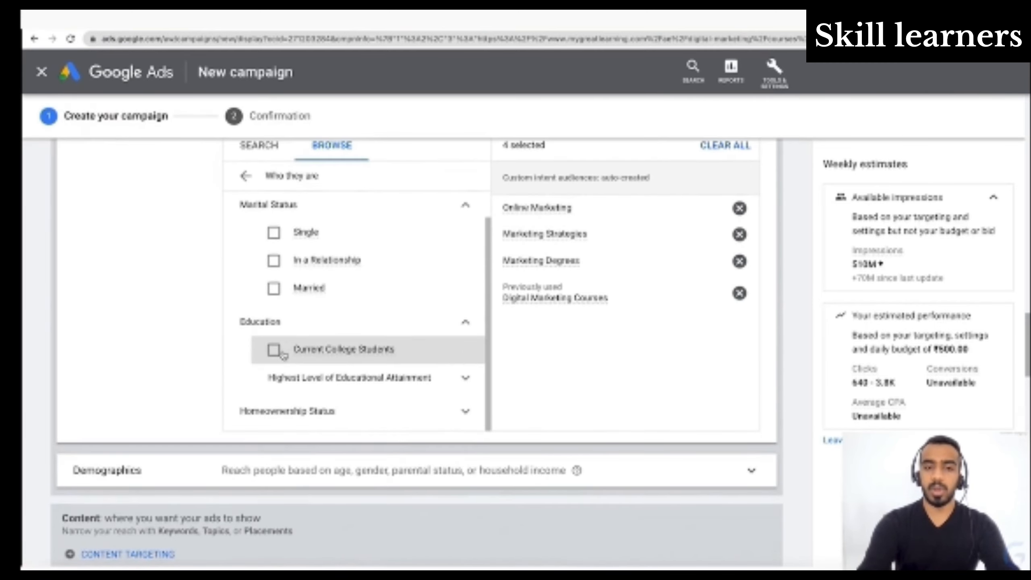
{"action": "left_click", "coordinate": [452, 388]}
{"action": "scroll", "coordinate": [404, 364], "scroll_direction": "down", "scroll_amount": 5}
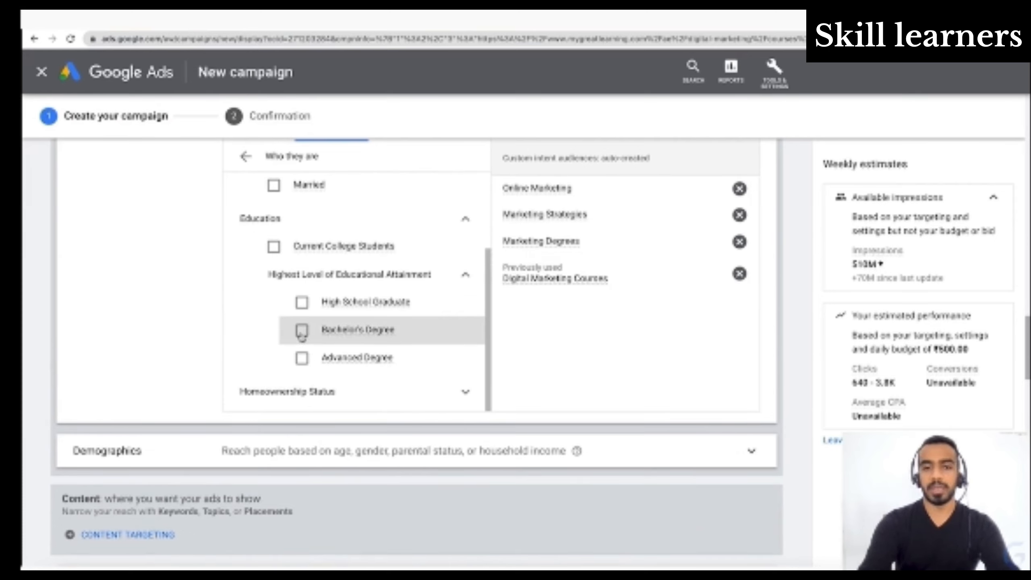
{"action": "left_click", "coordinate": [348, 391]}
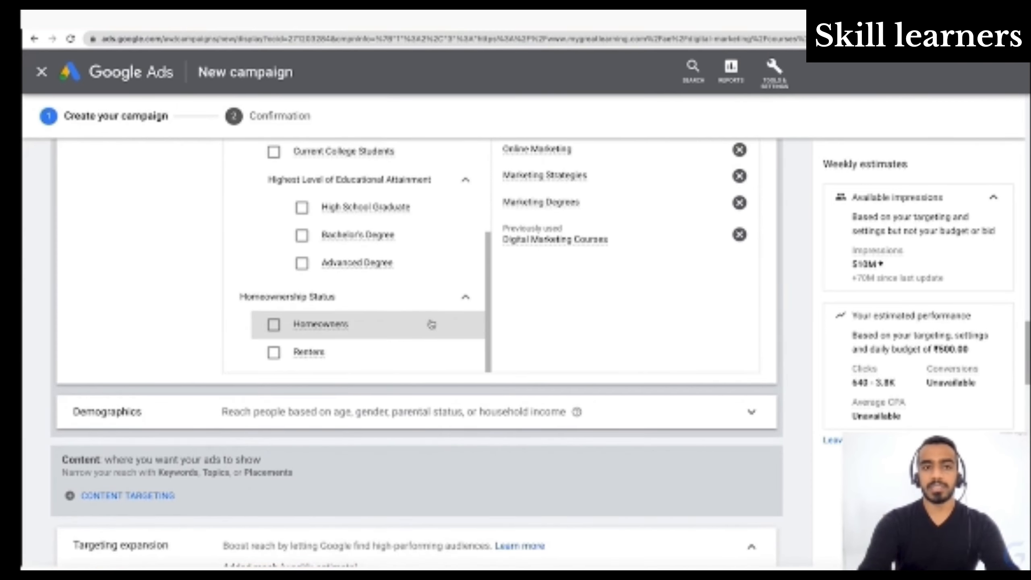
{"action": "scroll", "coordinate": [431, 325], "scroll_direction": "up", "scroll_amount": 2}
{"action": "scroll", "coordinate": [431, 324], "scroll_direction": "down", "scroll_amount": 3}
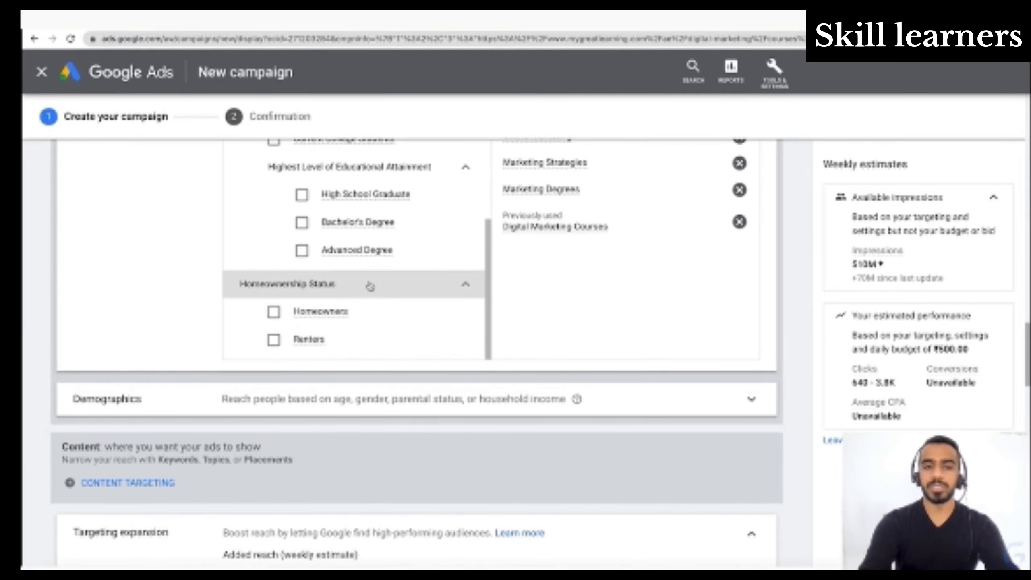
{"action": "scroll", "coordinate": [370, 286], "scroll_direction": "up", "scroll_amount": 5}
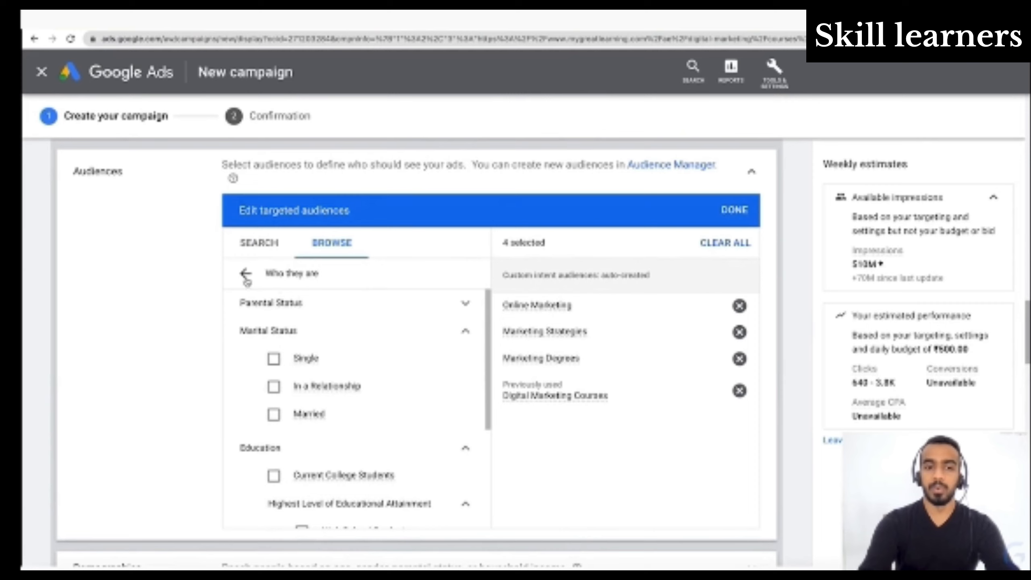
- Return to the audience categories and look through the affinity audiences covering people's interests and habits
{"action": "left_click", "coordinate": [247, 275]}
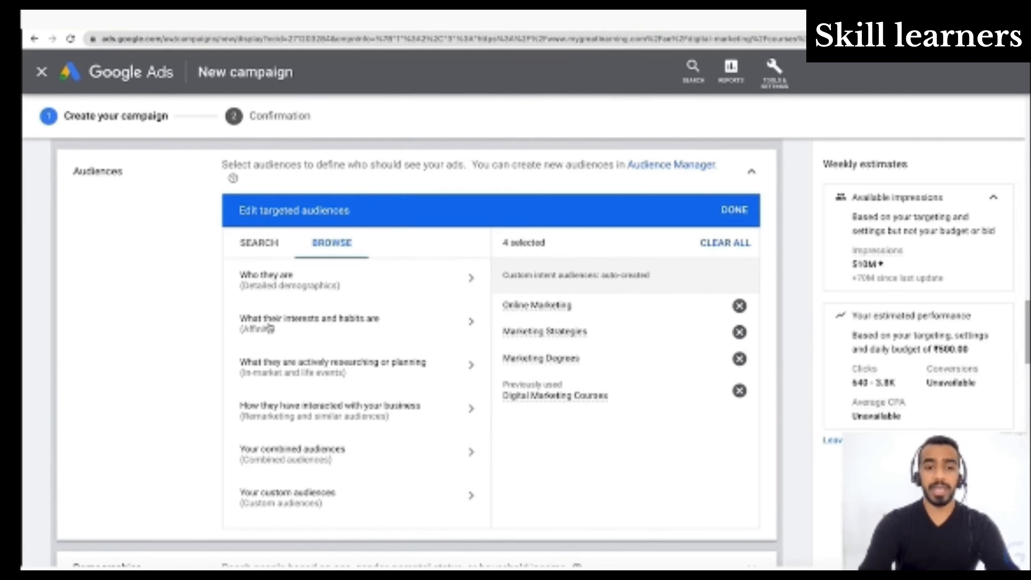
{"action": "left_click", "coordinate": [390, 329]}
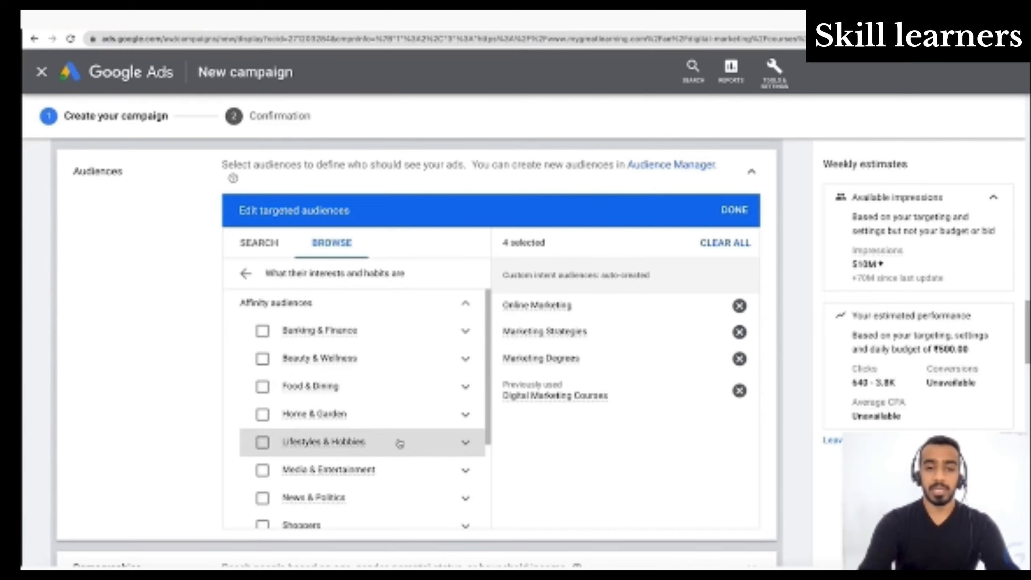
{"action": "scroll", "coordinate": [398, 442], "scroll_direction": "down", "scroll_amount": 1}
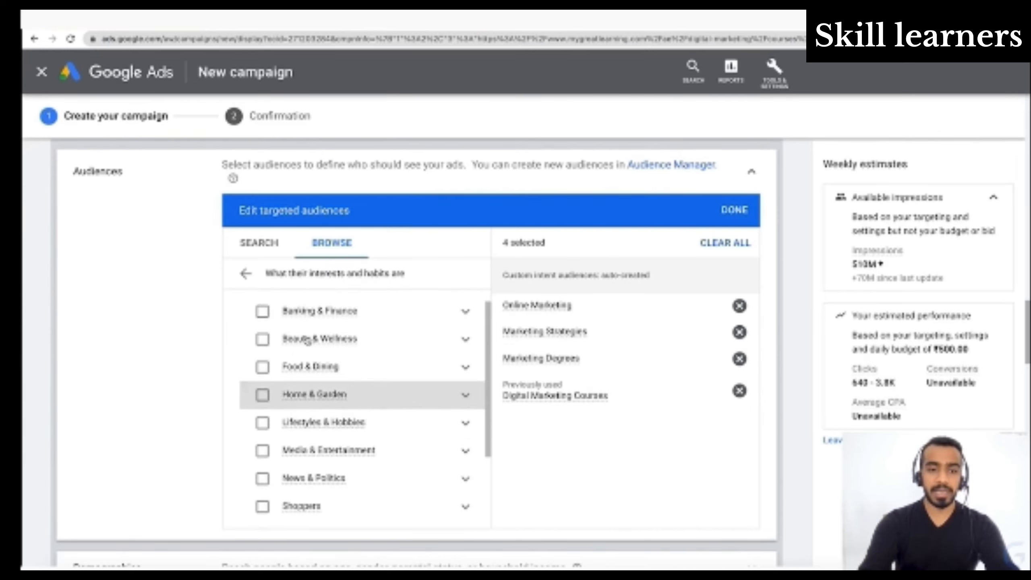
{"action": "scroll", "coordinate": [353, 426], "scroll_direction": "down", "scroll_amount": 1}
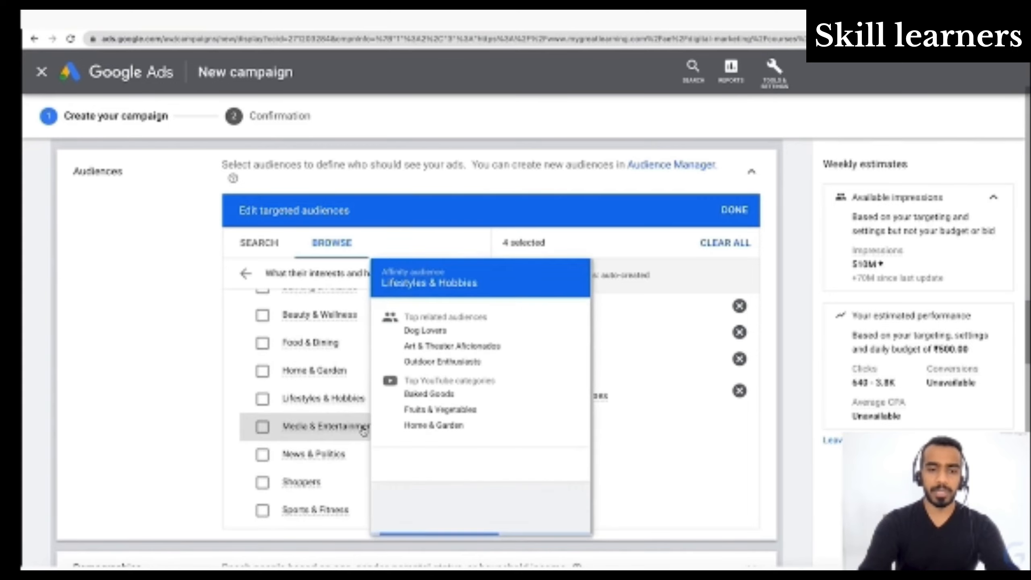
{"action": "scroll", "coordinate": [364, 433], "scroll_direction": "down", "scroll_amount": 3}
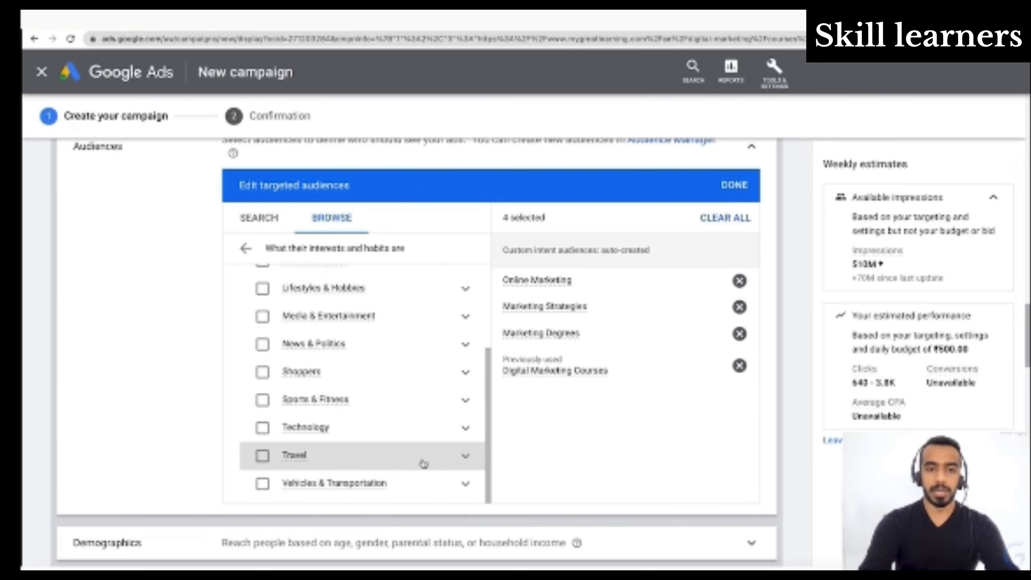
{"action": "scroll", "coordinate": [423, 464], "scroll_direction": "up", "scroll_amount": 3}
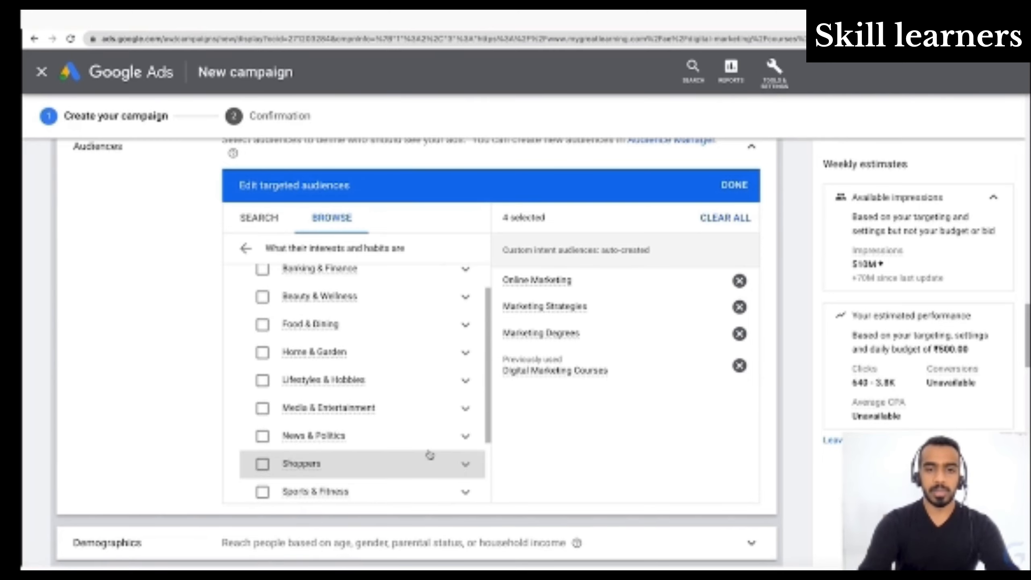
{"action": "scroll", "coordinate": [429, 454], "scroll_direction": "up", "scroll_amount": 2}
- Expand the affinity categories from Banking & Finance through Vehicles & Transportation and examine their subcategories
{"action": "left_click", "coordinate": [464, 310]}
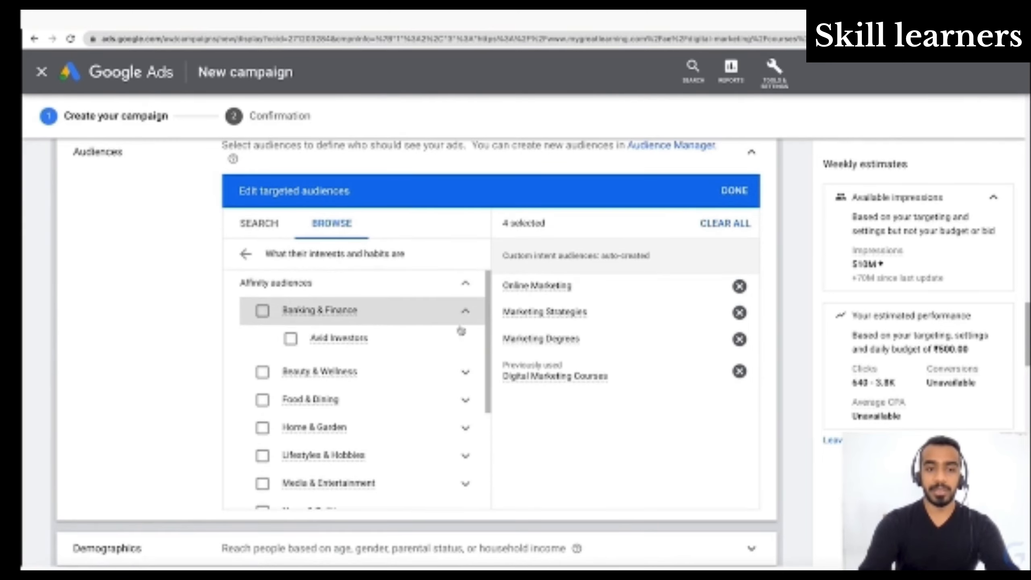
{"action": "left_click", "coordinate": [467, 371]}
{"action": "scroll", "coordinate": [393, 426], "scroll_direction": "down", "scroll_amount": 2}
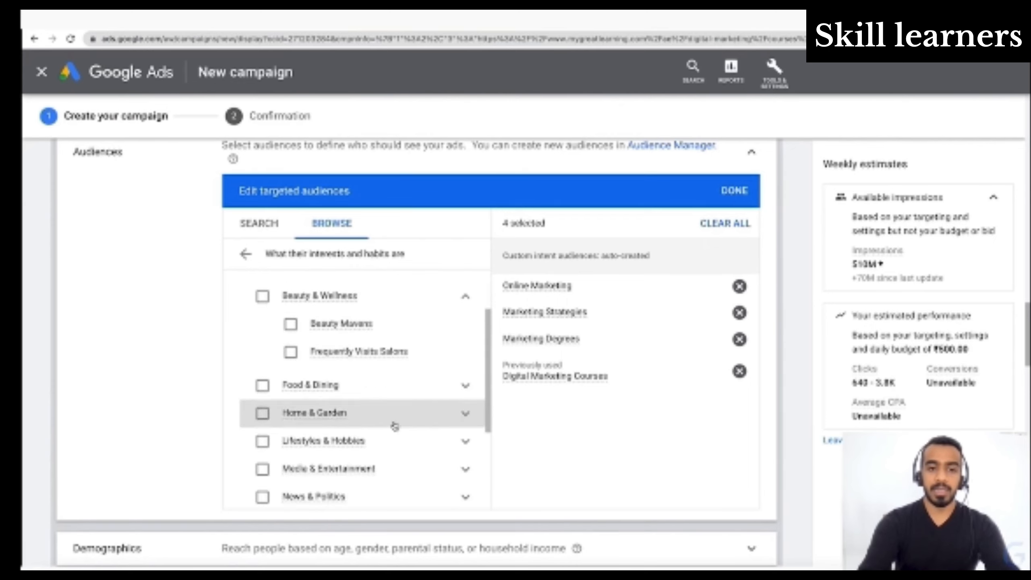
{"action": "left_click", "coordinate": [466, 386]}
{"action": "scroll", "coordinate": [438, 431], "scroll_direction": "down", "scroll_amount": 2}
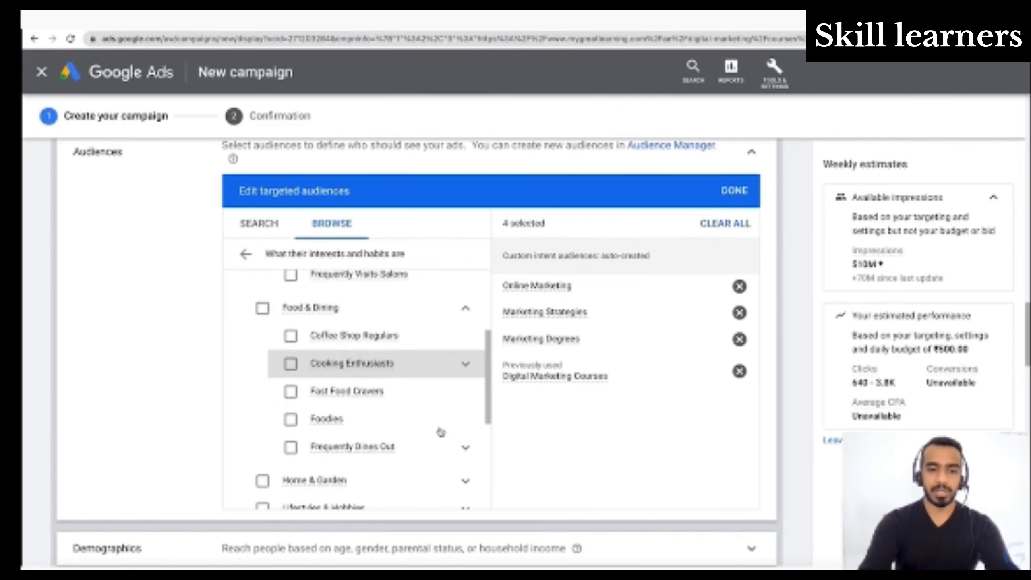
{"action": "scroll", "coordinate": [440, 430], "scroll_direction": "down", "scroll_amount": 8}
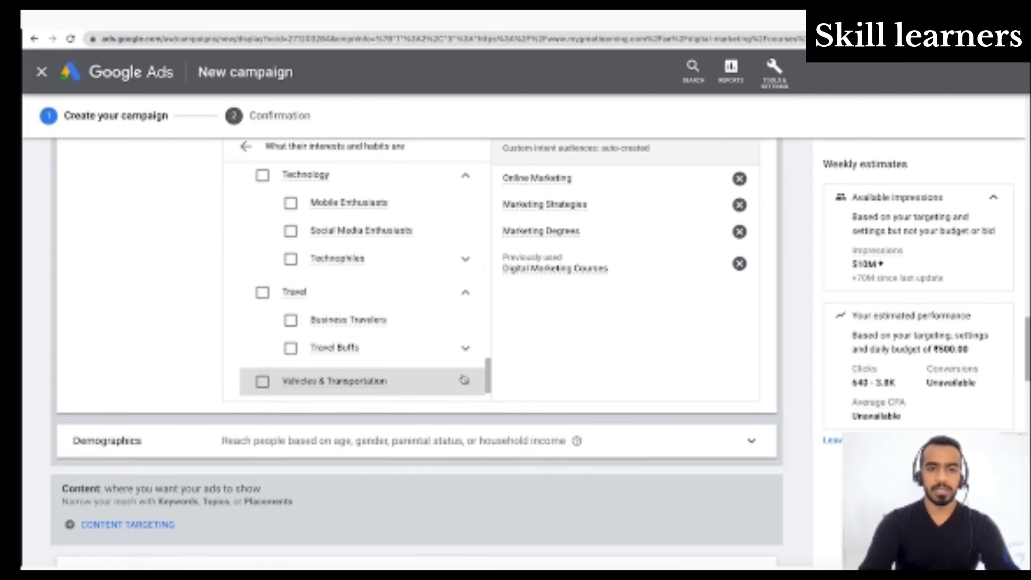
{"action": "left_click", "coordinate": [466, 382]}
{"action": "scroll", "coordinate": [467, 388], "scroll_direction": "down", "scroll_amount": 3}
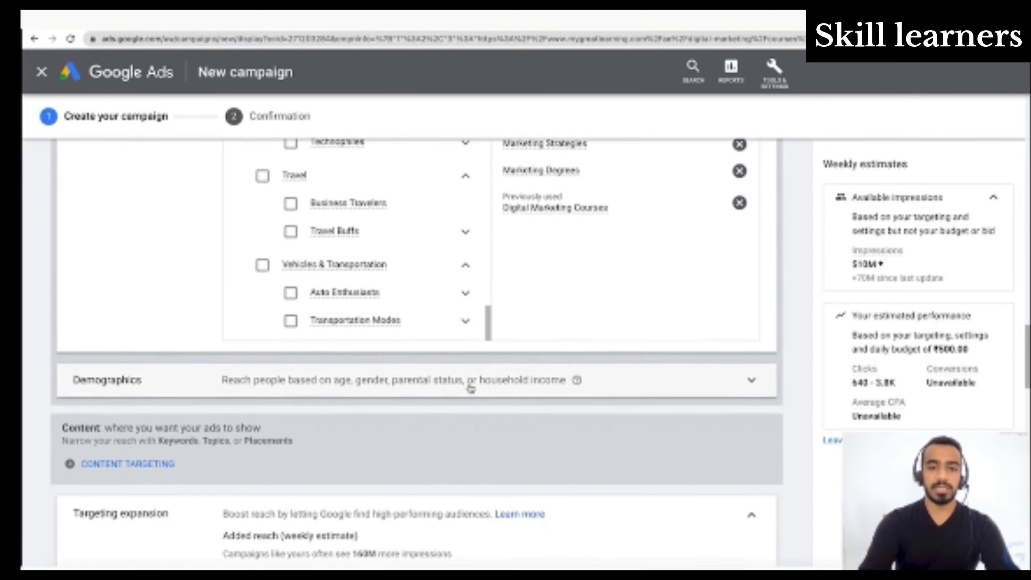
{"action": "scroll", "coordinate": [406, 274], "scroll_direction": "up", "scroll_amount": 3}
{"action": "scroll", "coordinate": [446, 277], "scroll_direction": "up", "scroll_amount": 20}
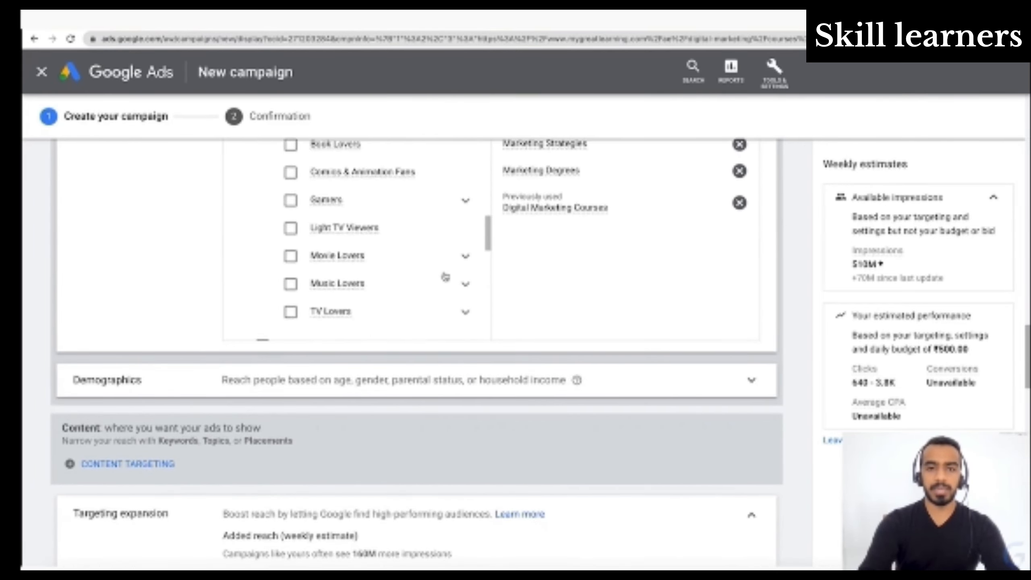
{"action": "scroll", "coordinate": [446, 277], "scroll_direction": "up", "scroll_amount": 10}
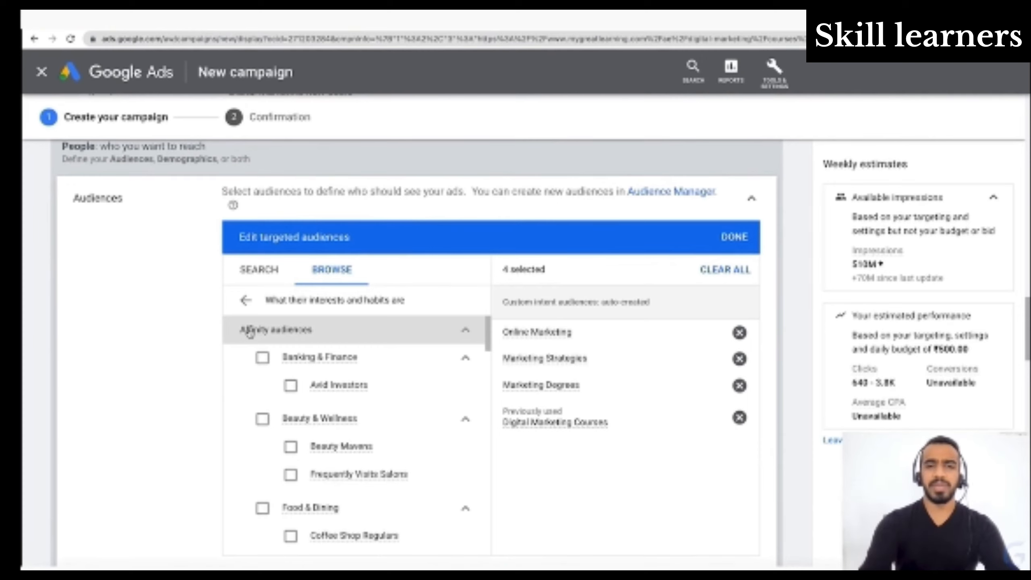
- Collapse the Banking & Finance, Beauty & Wellness, Food & Dining and Home & Garden categories and examine the Lifestyles & Hobbies options
{"action": "left_click", "coordinate": [465, 358]}
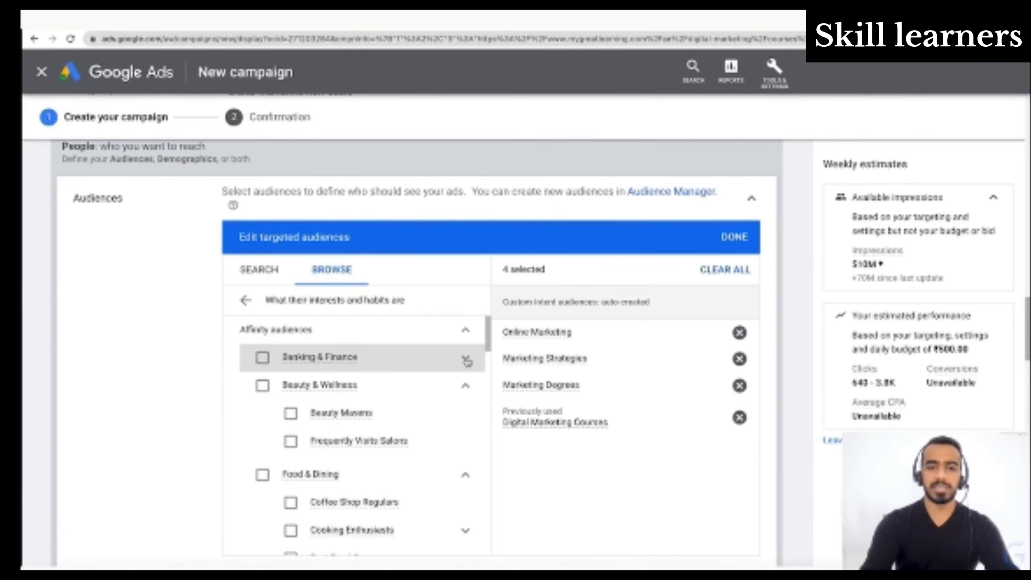
{"action": "left_click", "coordinate": [466, 386]}
{"action": "left_click", "coordinate": [466, 419]}
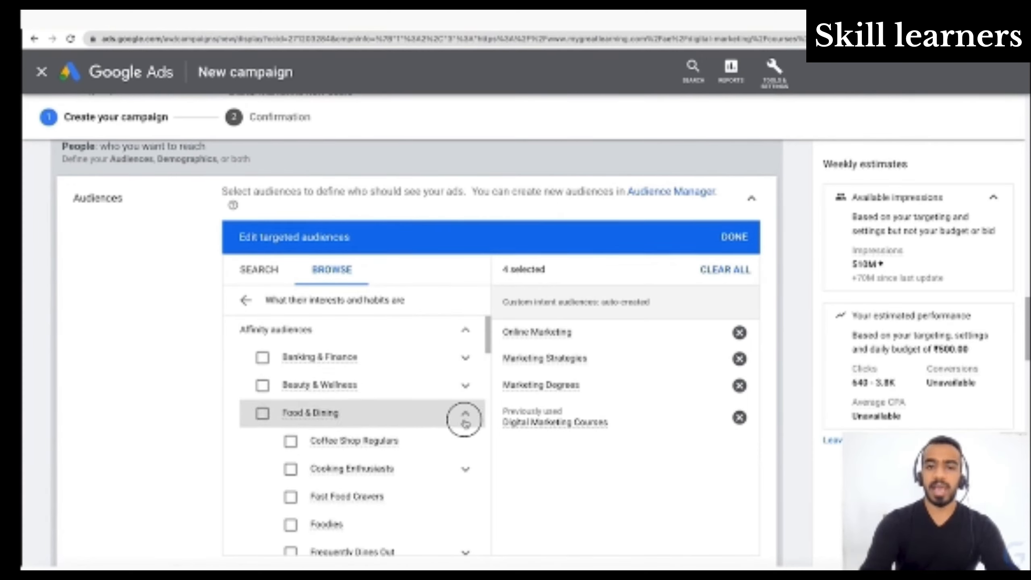
{"action": "left_click", "coordinate": [467, 446]}
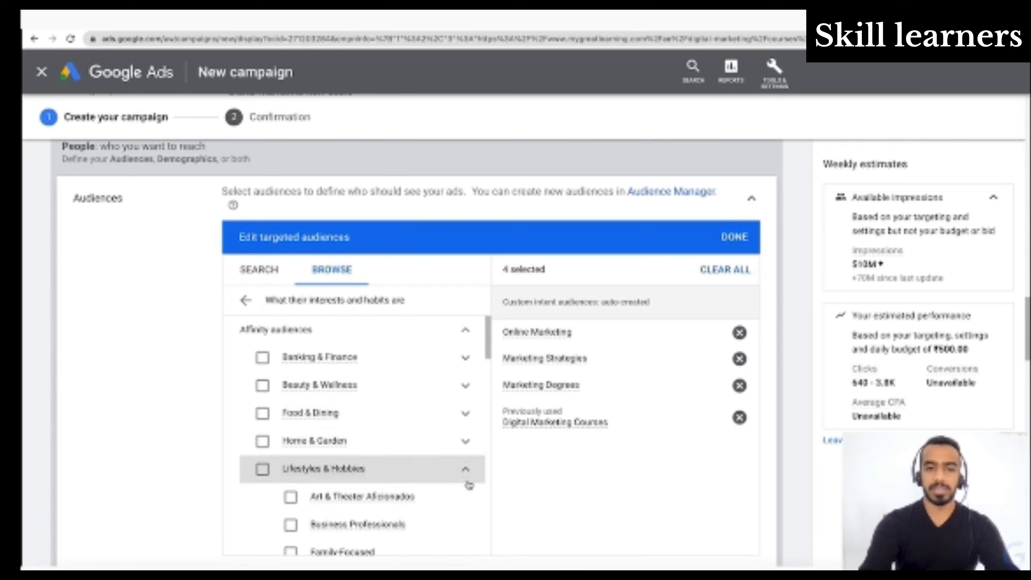
{"action": "scroll", "coordinate": [383, 463], "scroll_direction": "down", "scroll_amount": 3}
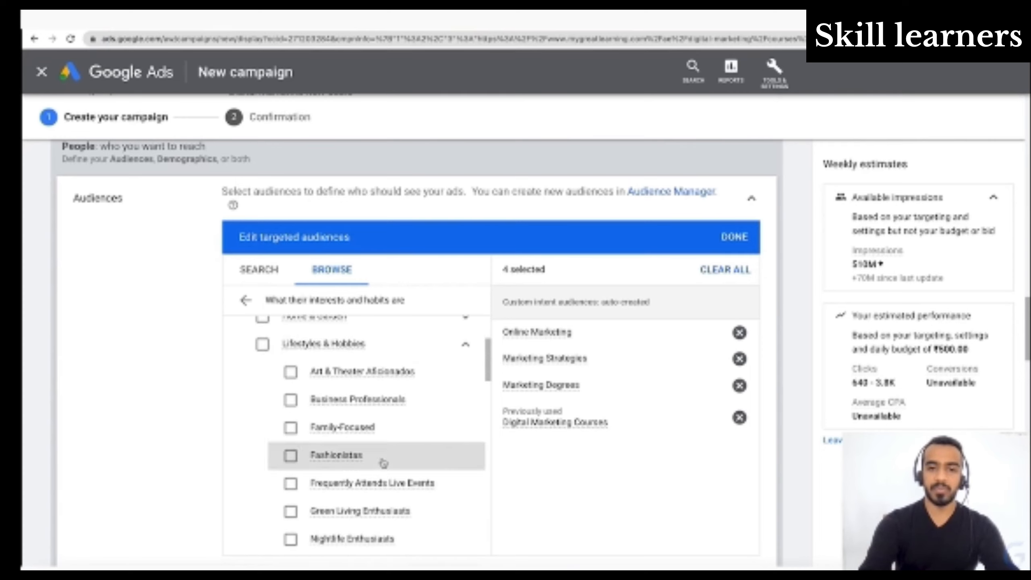
- Switch to the audiences actively researching or planning and look through the in-market audience categories
{"action": "left_click", "coordinate": [246, 303]}
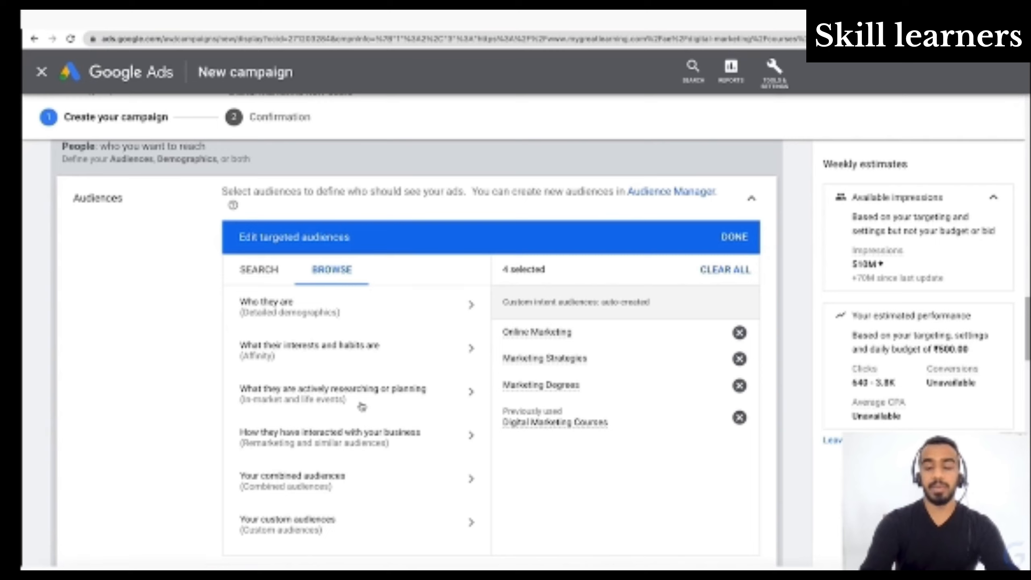
{"action": "left_click", "coordinate": [408, 398]}
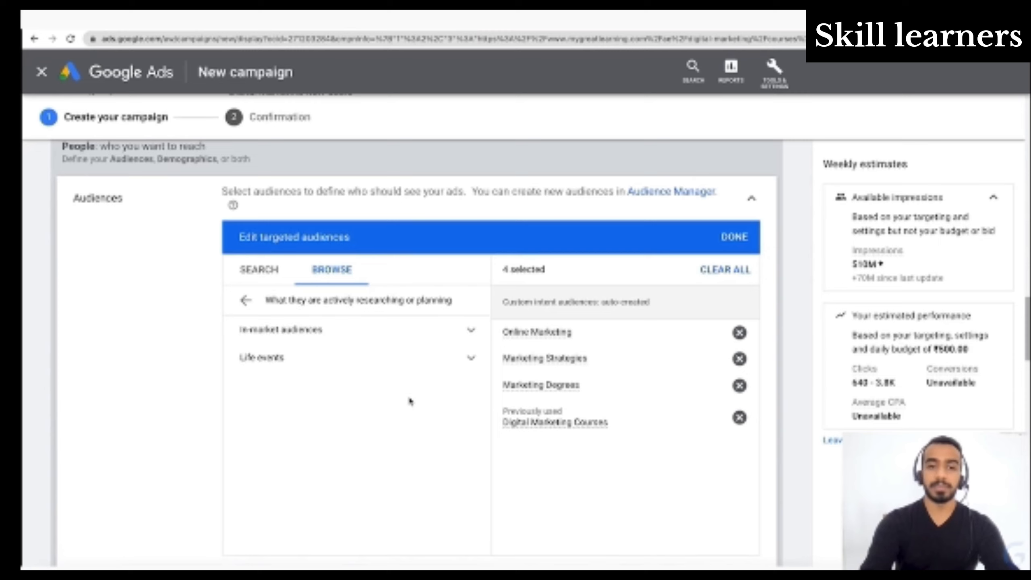
{"action": "left_click", "coordinate": [406, 329]}
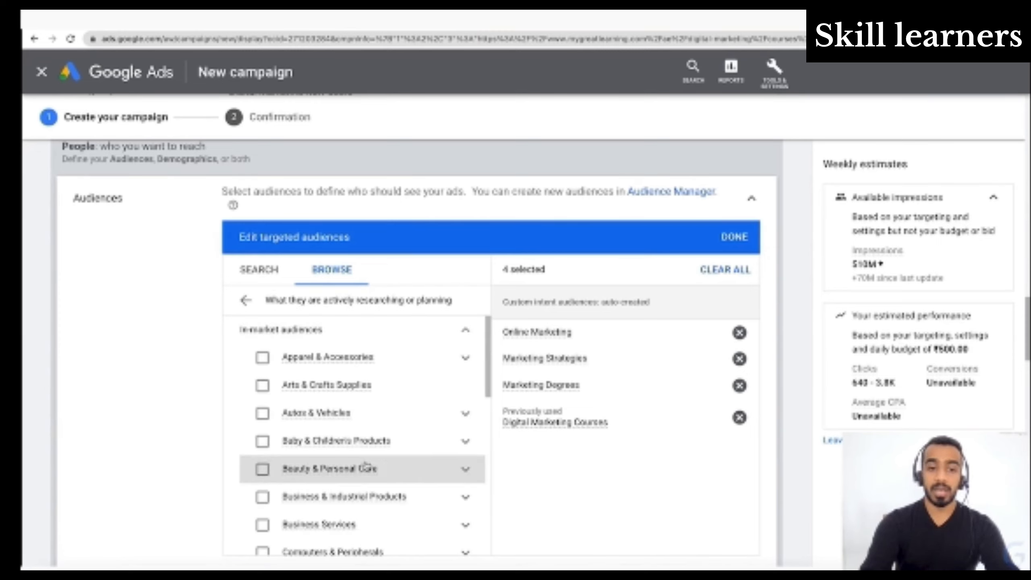
{"action": "scroll", "coordinate": [368, 467], "scroll_direction": "down", "scroll_amount": 1}
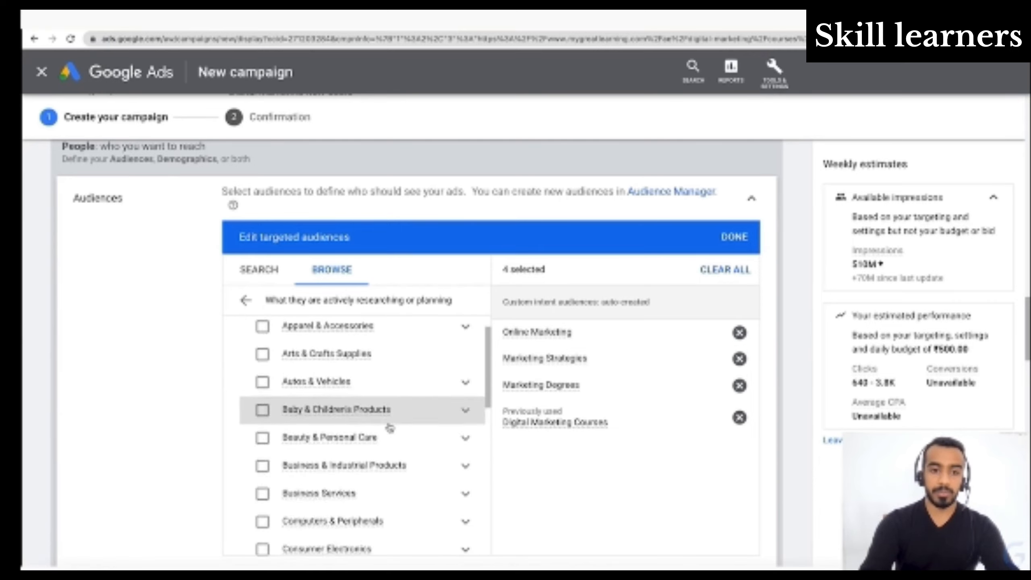
{"action": "scroll", "coordinate": [390, 428], "scroll_direction": "down", "scroll_amount": 3}
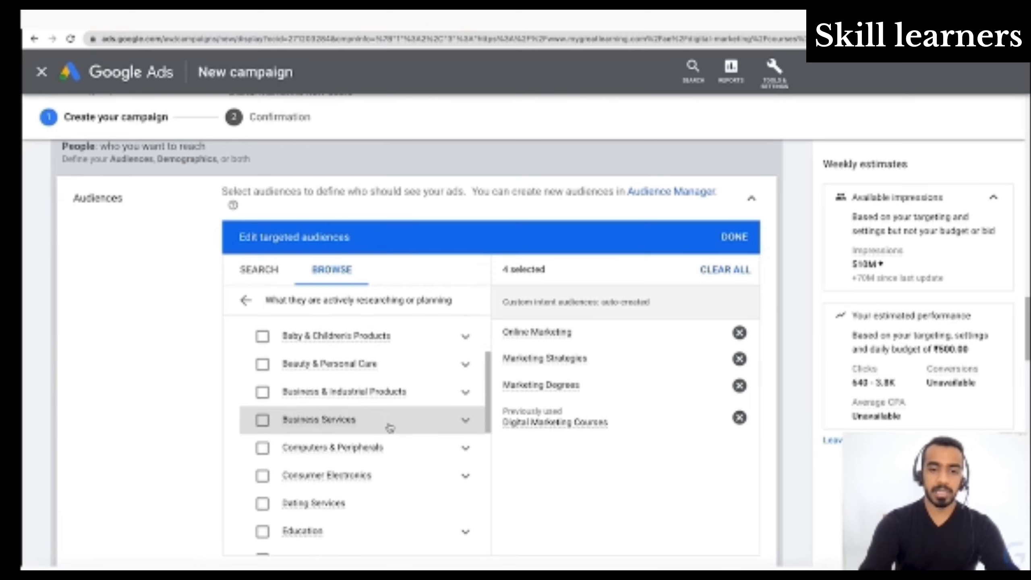
{"action": "scroll", "coordinate": [390, 429], "scroll_direction": "up", "scroll_amount": 3}
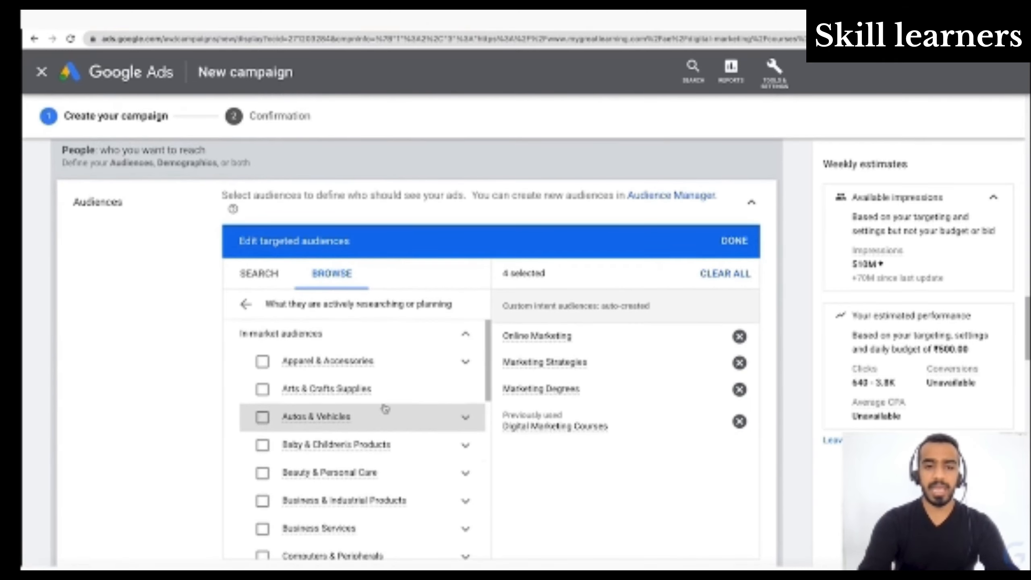
{"action": "scroll", "coordinate": [305, 461], "scroll_direction": "down", "scroll_amount": 3}
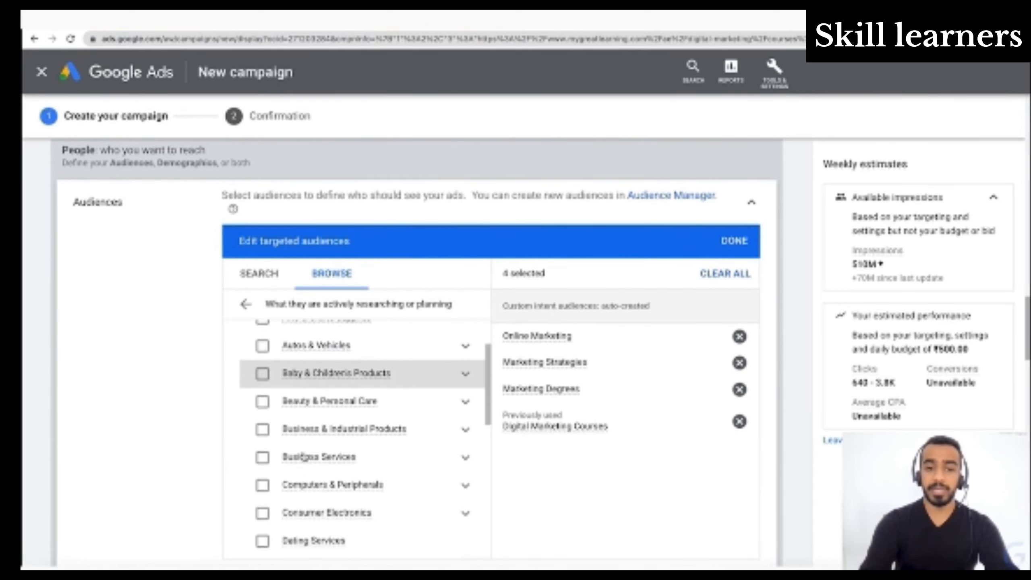
{"action": "scroll", "coordinate": [304, 456], "scroll_direction": "down", "scroll_amount": 3}
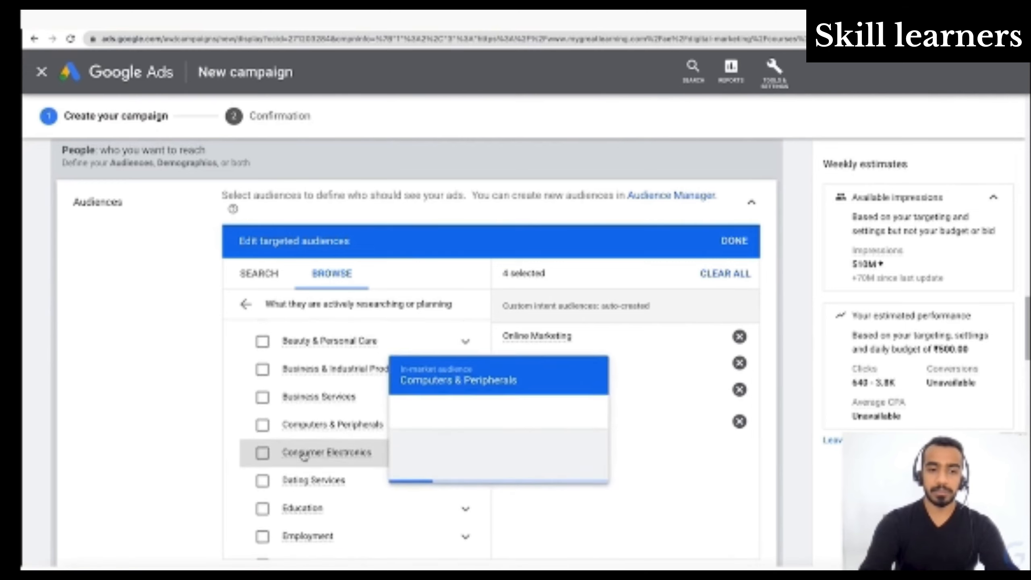
- Expand the Education in-market category and examine its subcategories, such as Post-Secondary Education and Study Abroad Programs
{"action": "left_click", "coordinate": [464, 460]}
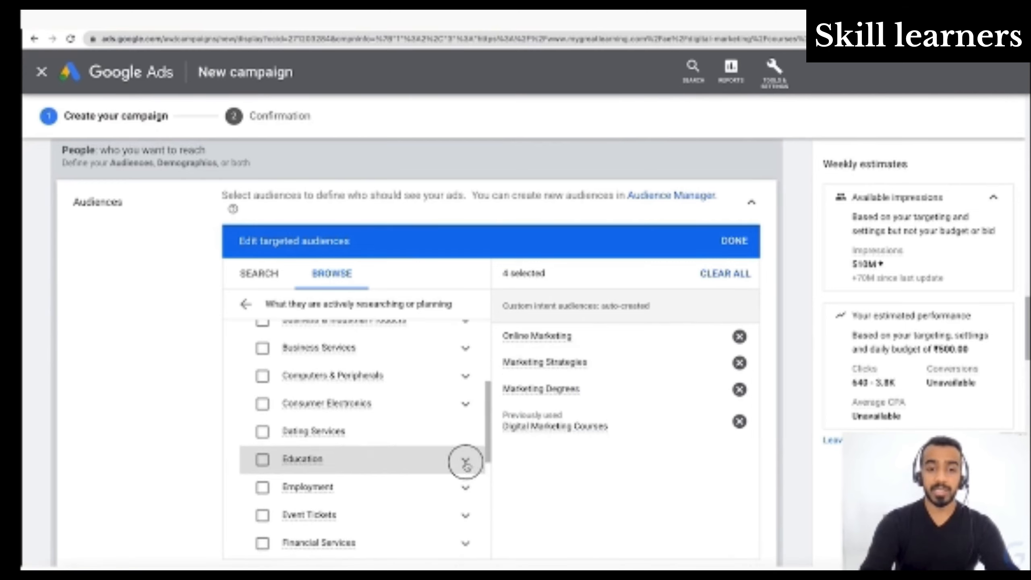
{"action": "scroll", "coordinate": [408, 463], "scroll_direction": "down", "scroll_amount": 2}
{"action": "scroll", "coordinate": [408, 464], "scroll_direction": "down", "scroll_amount": 3}
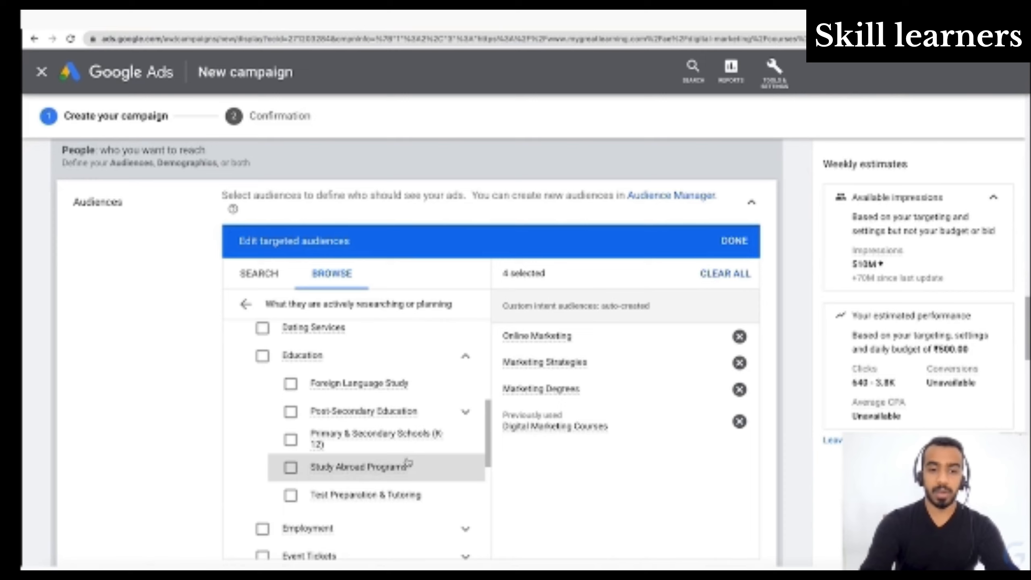
{"action": "scroll", "coordinate": [408, 463], "scroll_direction": "down", "scroll_amount": 1}
{"action": "scroll", "coordinate": [407, 462], "scroll_direction": "down", "scroll_amount": 1}
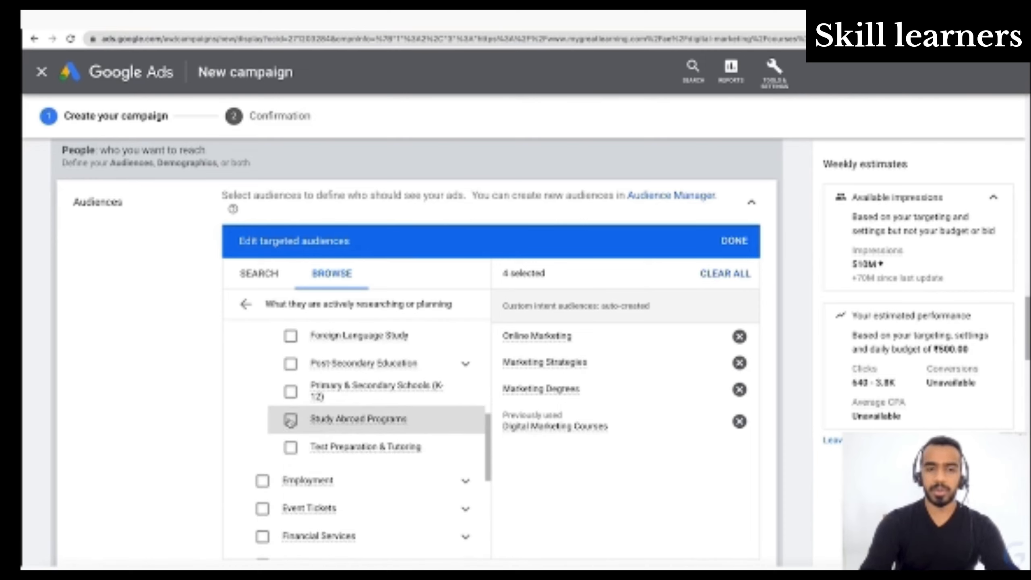
{"action": "scroll", "coordinate": [290, 420], "scroll_direction": "up", "scroll_amount": 1}
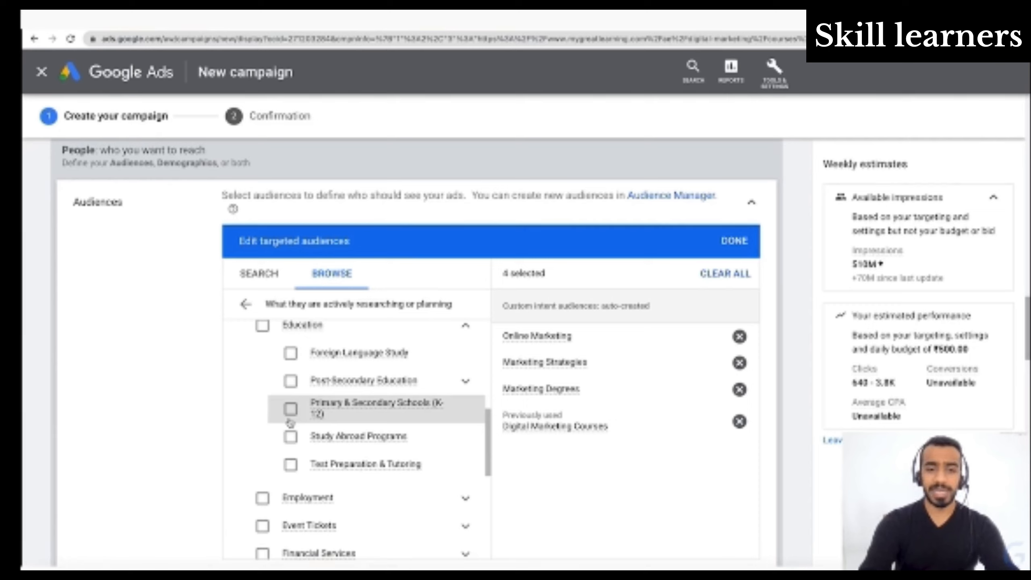
{"action": "scroll", "coordinate": [290, 422], "scroll_direction": "down", "scroll_amount": 4}
{"action": "mouse_move", "coordinate": [362, 406]}
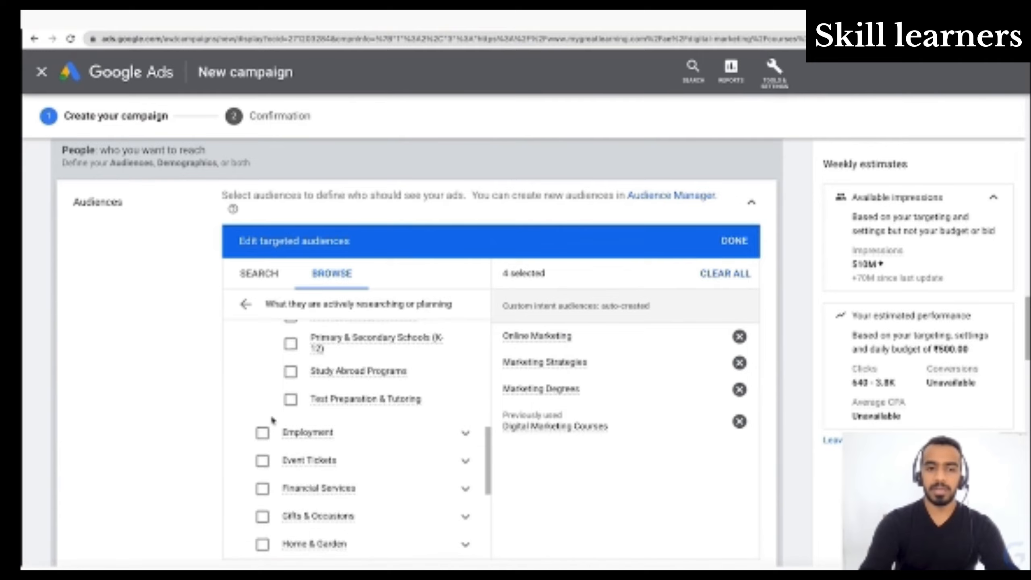
- Look through the remaining in-market categories and expand Life events to examine its options
{"action": "scroll", "coordinate": [272, 421], "scroll_direction": "down", "scroll_amount": 3}
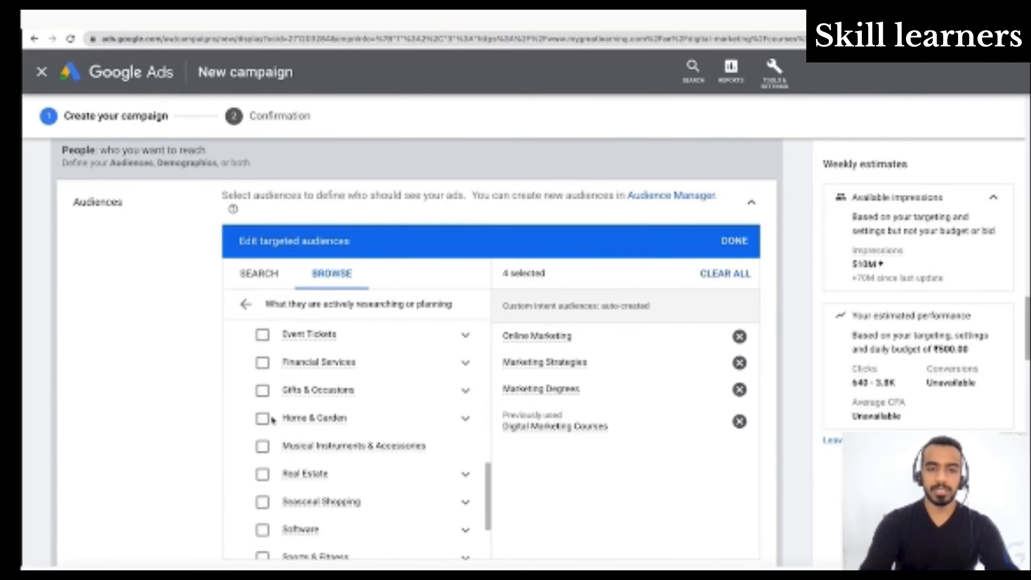
{"action": "scroll", "coordinate": [272, 421], "scroll_direction": "down", "scroll_amount": 5}
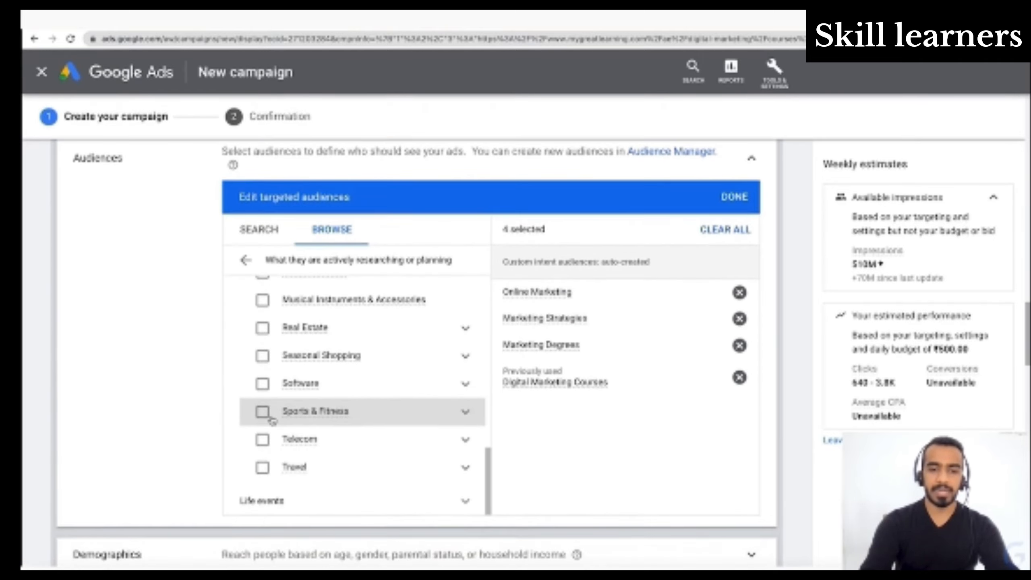
{"action": "left_click", "coordinate": [464, 503]}
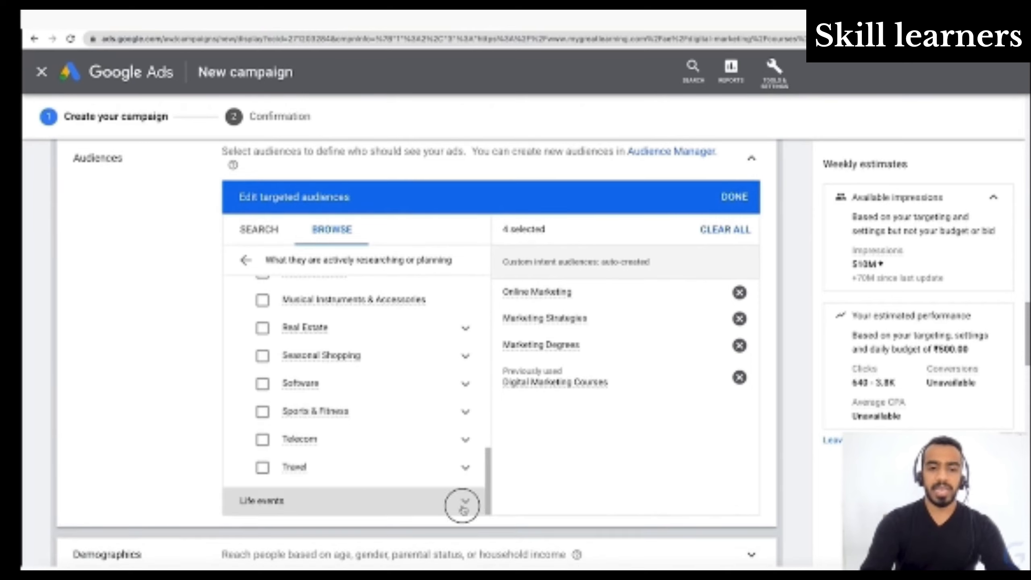
{"action": "scroll", "coordinate": [438, 467], "scroll_direction": "down", "scroll_amount": 3}
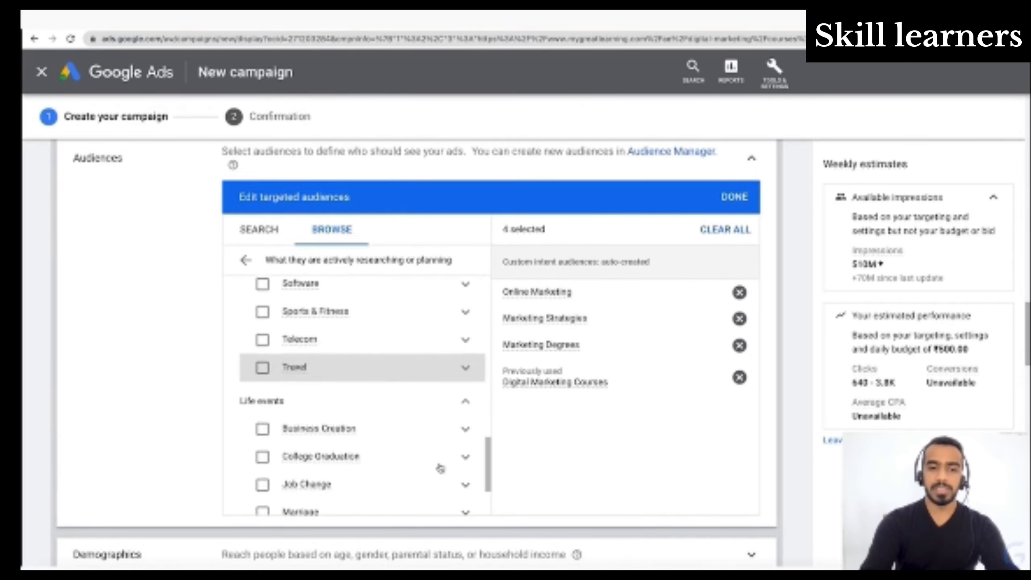
{"action": "scroll", "coordinate": [438, 468], "scroll_direction": "down", "scroll_amount": 3}
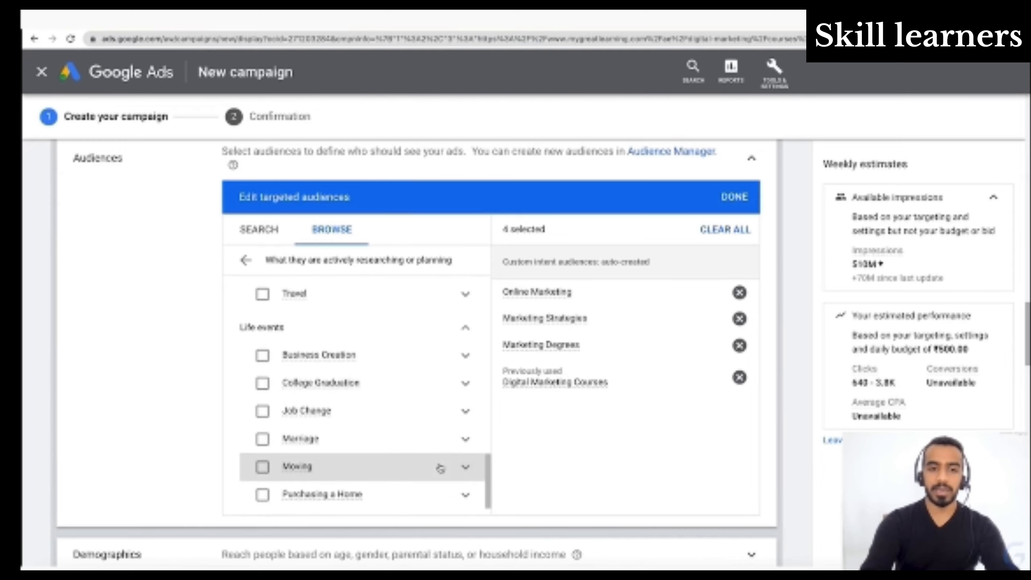
- Examine the life event options, including Business Creation, College Graduation, Job Change, Marriage, Moving and Purchasing a Home
{"action": "mouse_move", "coordinate": [305, 386]}
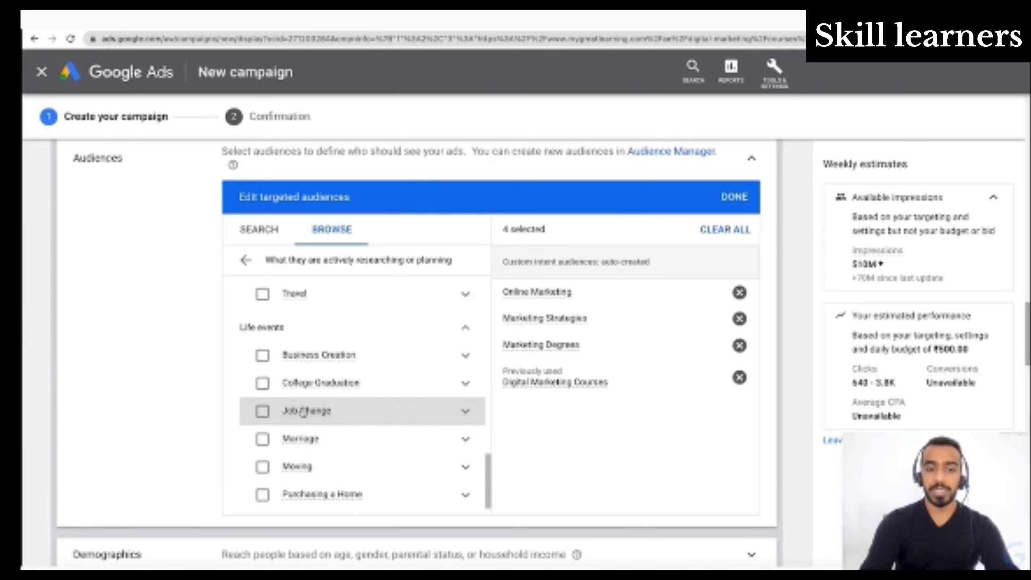
{"action": "mouse_move", "coordinate": [303, 413]}
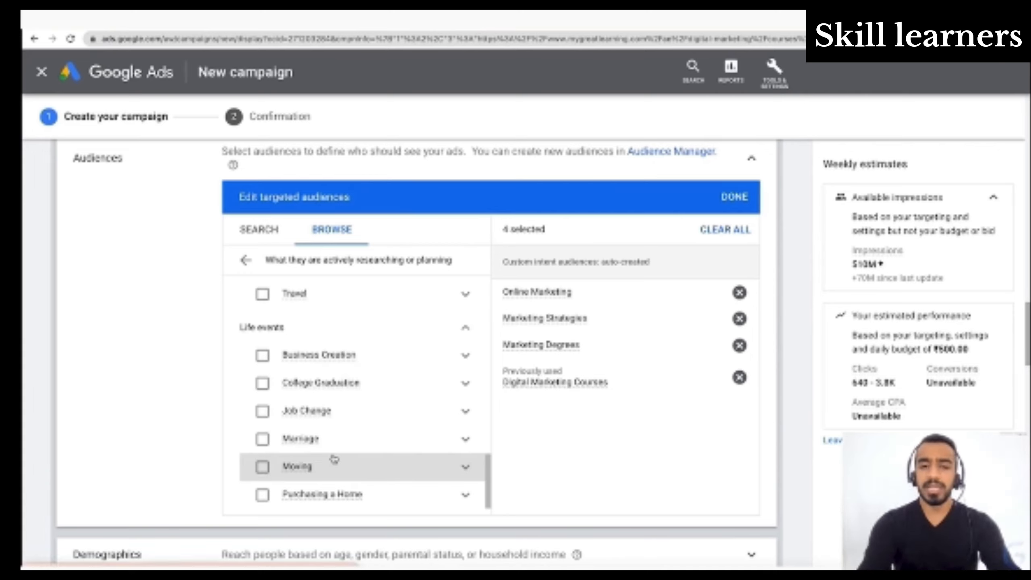
{"action": "scroll", "coordinate": [334, 459], "scroll_direction": "up", "scroll_amount": 2}
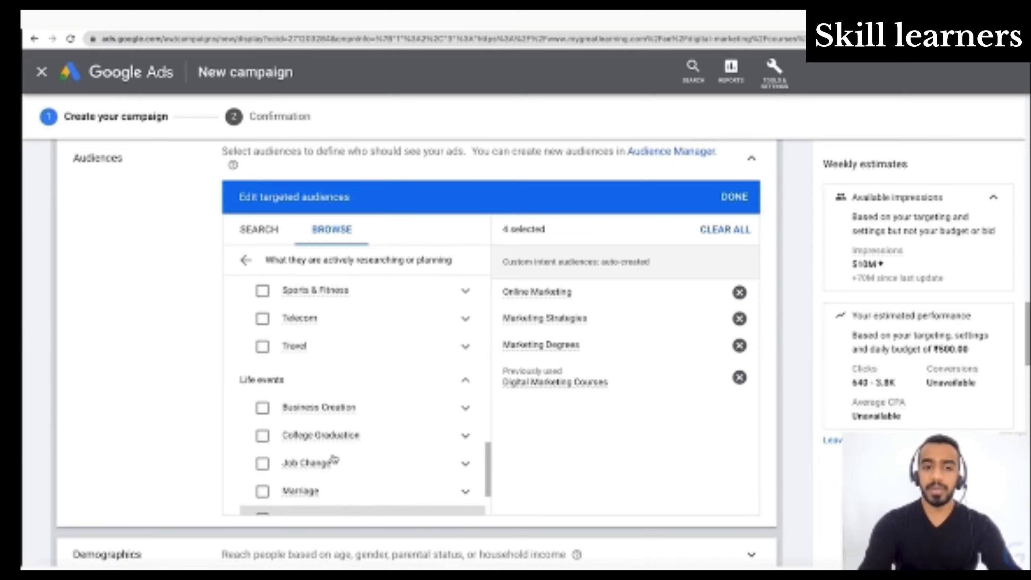
{"action": "scroll", "coordinate": [333, 459], "scroll_direction": "down", "scroll_amount": 2}
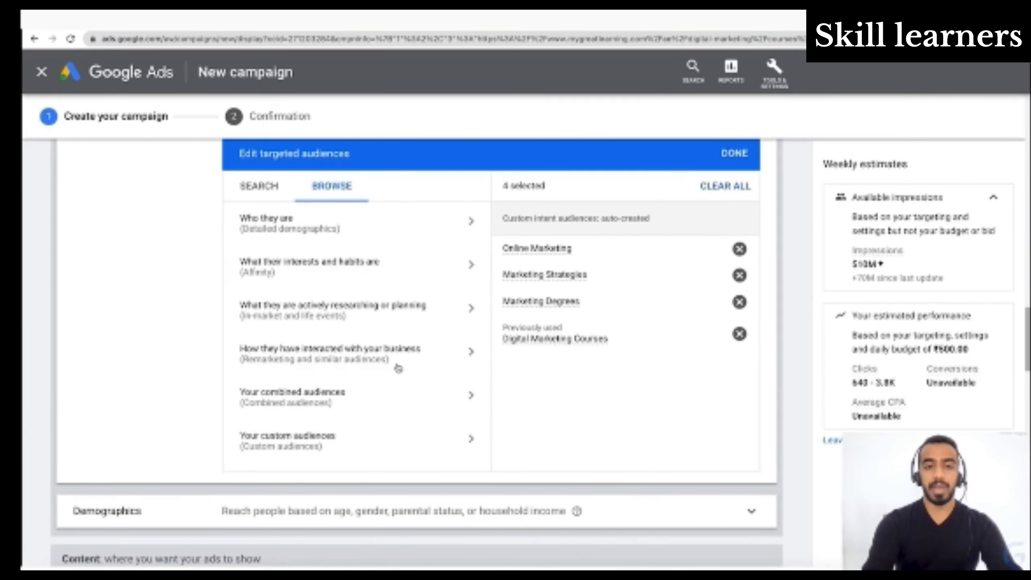
- Switch to the audiences based on interaction with the business and expand Combined lists and Website visitors
{"action": "left_click", "coordinate": [415, 366]}
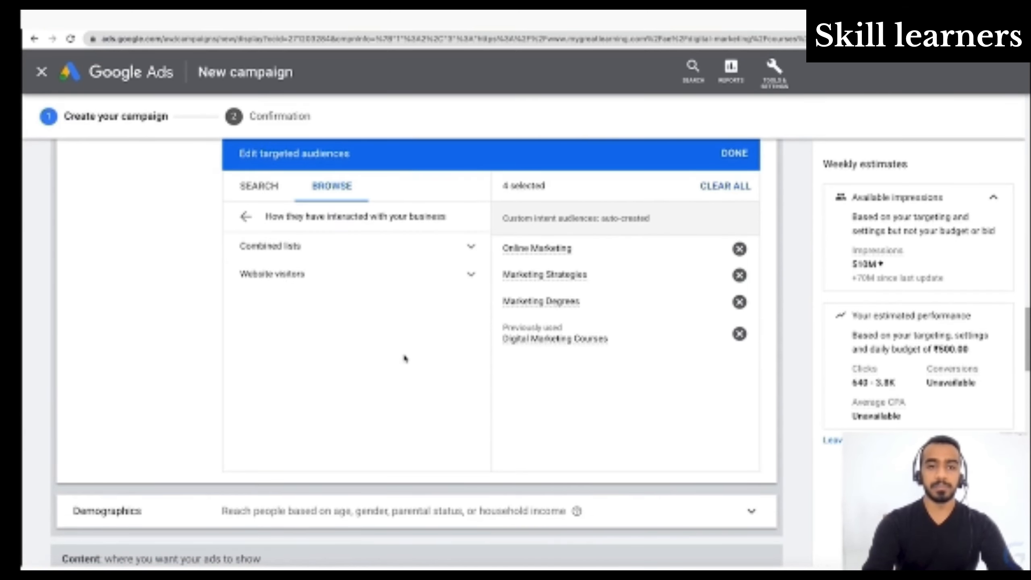
{"action": "left_click", "coordinate": [468, 248]}
{"action": "left_click", "coordinate": [470, 309]}
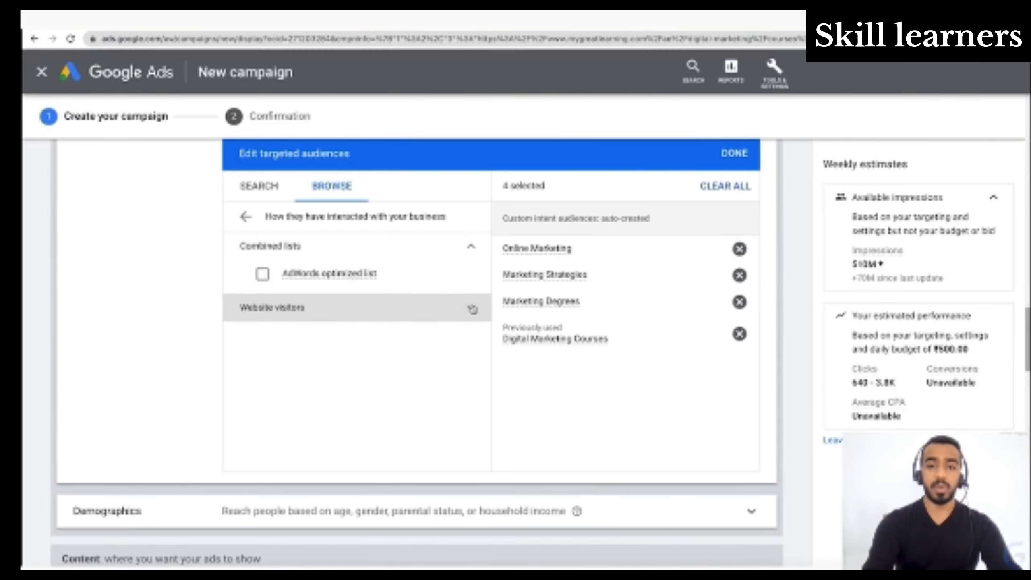
{"action": "scroll", "coordinate": [439, 453], "scroll_direction": "down", "scroll_amount": 3}
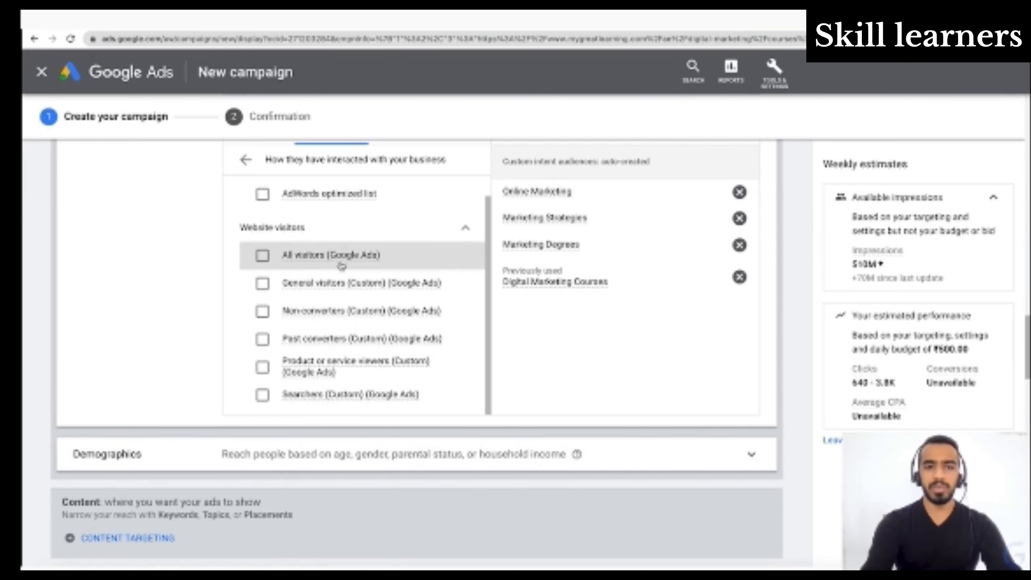
- Examine the website visitor lists, such as All visitors, General visitors, Non-converters, Past converters, Product or service viewers and Searchers
{"action": "mouse_move", "coordinate": [341, 255]}
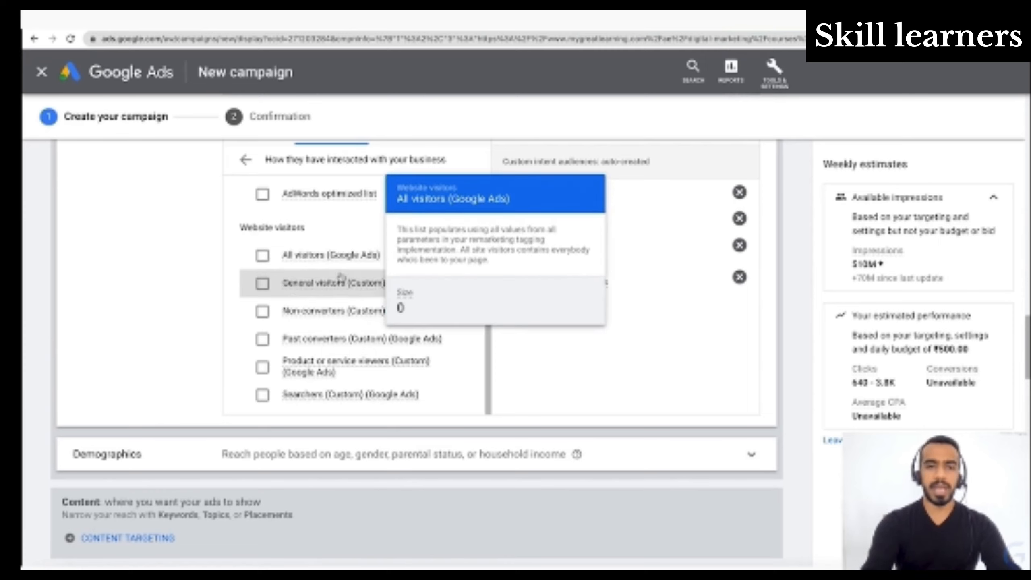
{"action": "mouse_move", "coordinate": [339, 288]}
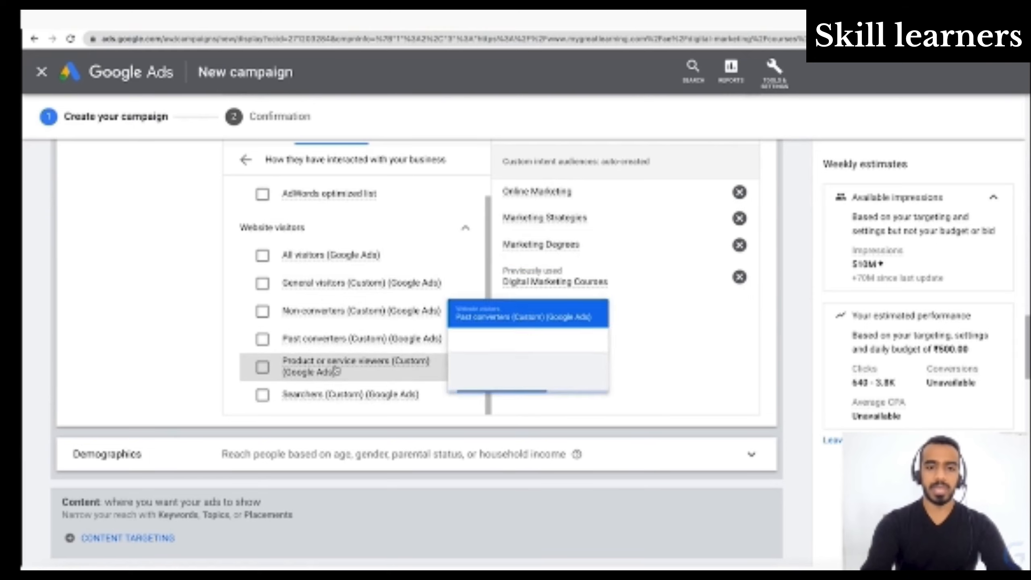
{"action": "scroll", "coordinate": [333, 382], "scroll_direction": "up", "scroll_amount": 2}
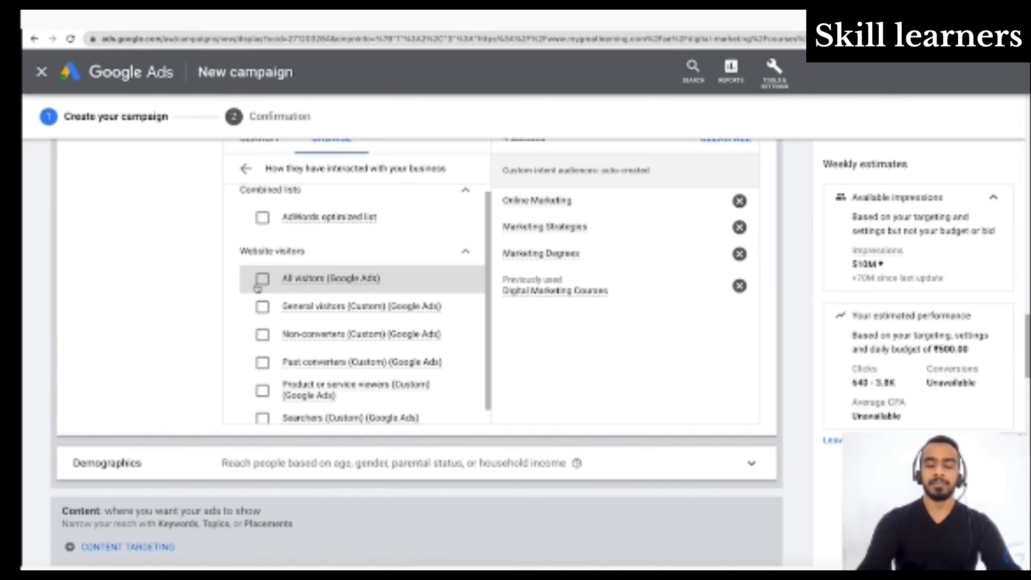
{"action": "scroll", "coordinate": [258, 288], "scroll_direction": "up", "scroll_amount": 2}
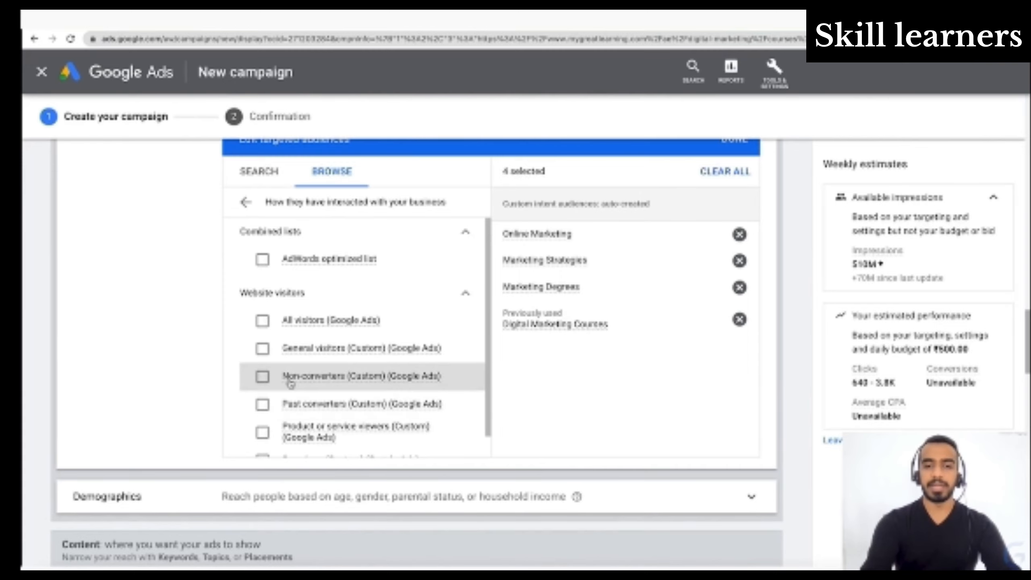
{"action": "scroll", "coordinate": [290, 384], "scroll_direction": "down", "scroll_amount": 1}
{"action": "scroll", "coordinate": [291, 384], "scroll_direction": "down", "scroll_amount": 1}
{"action": "scroll", "coordinate": [290, 390], "scroll_direction": "up", "scroll_amount": 3}
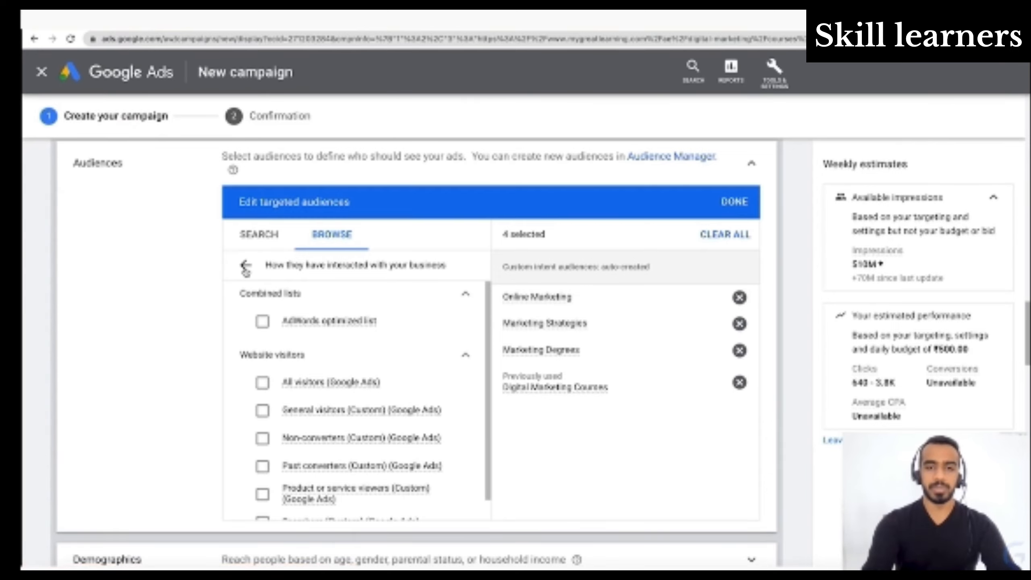
{"action": "scroll", "coordinate": [357, 382], "scroll_direction": "down", "scroll_amount": 2}
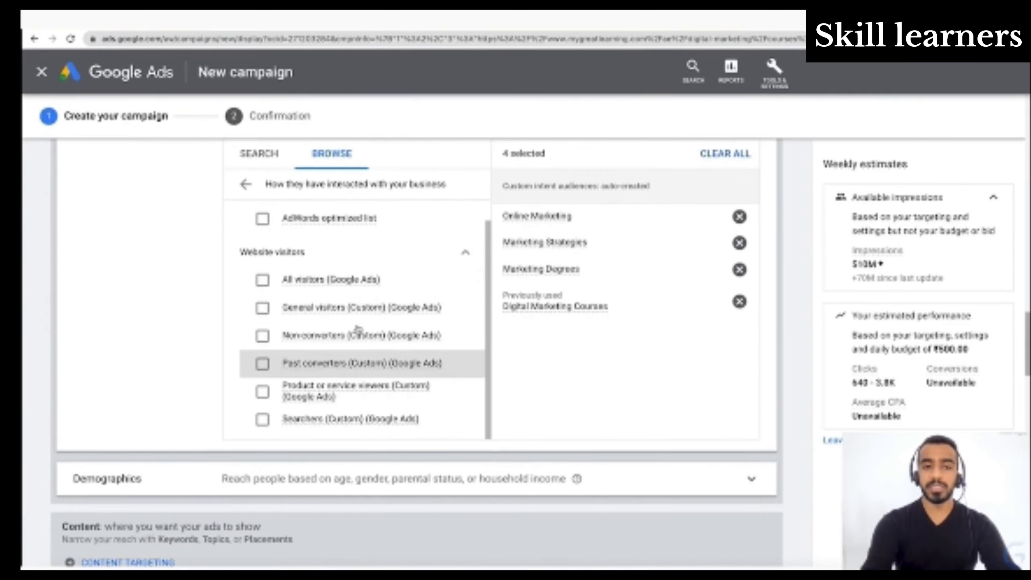
{"action": "scroll", "coordinate": [349, 406], "scroll_direction": "up", "scroll_amount": 1}
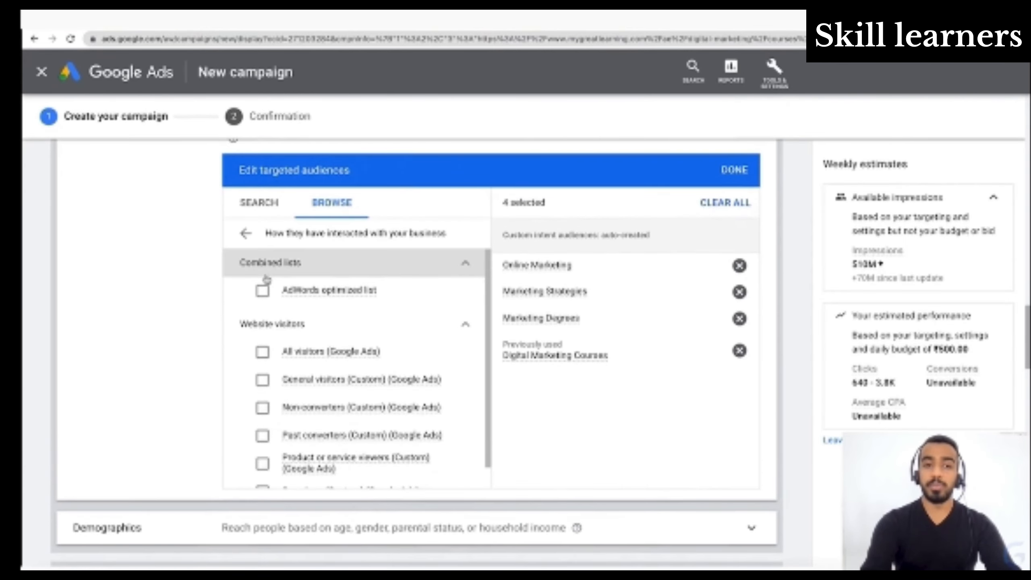
- Return to the audience types, look at the combined audiences and go back to the overview
{"action": "left_click", "coordinate": [246, 233]}
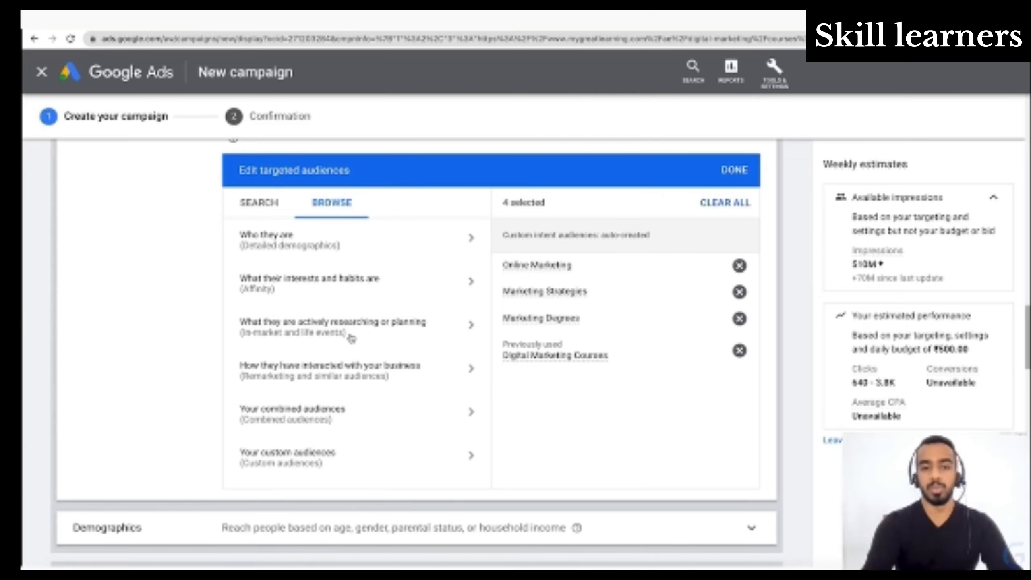
{"action": "scroll", "coordinate": [350, 337], "scroll_direction": "down", "scroll_amount": 2}
{"action": "scroll", "coordinate": [357, 345], "scroll_direction": "up", "scroll_amount": 1}
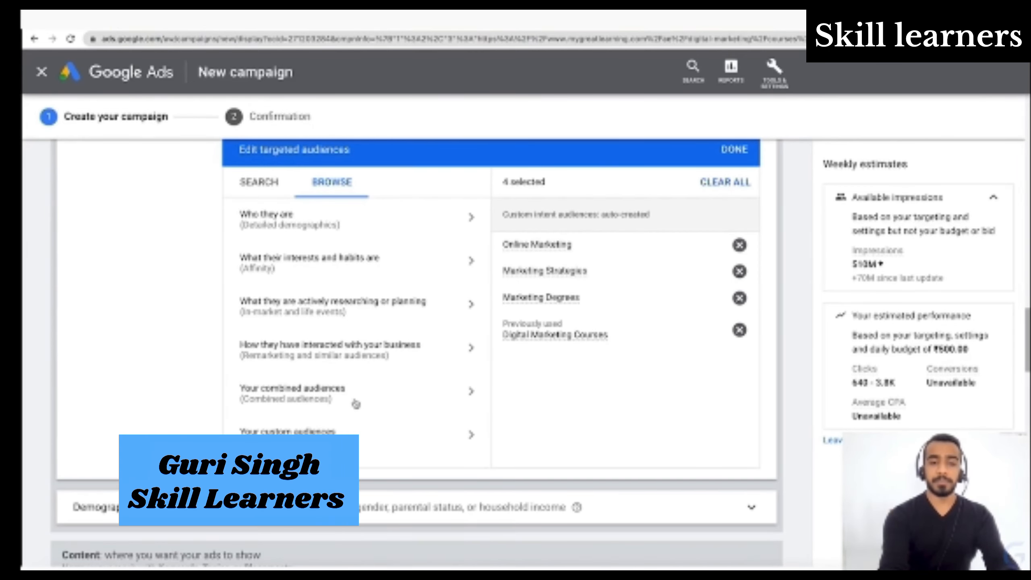
{"action": "left_click", "coordinate": [356, 404]}
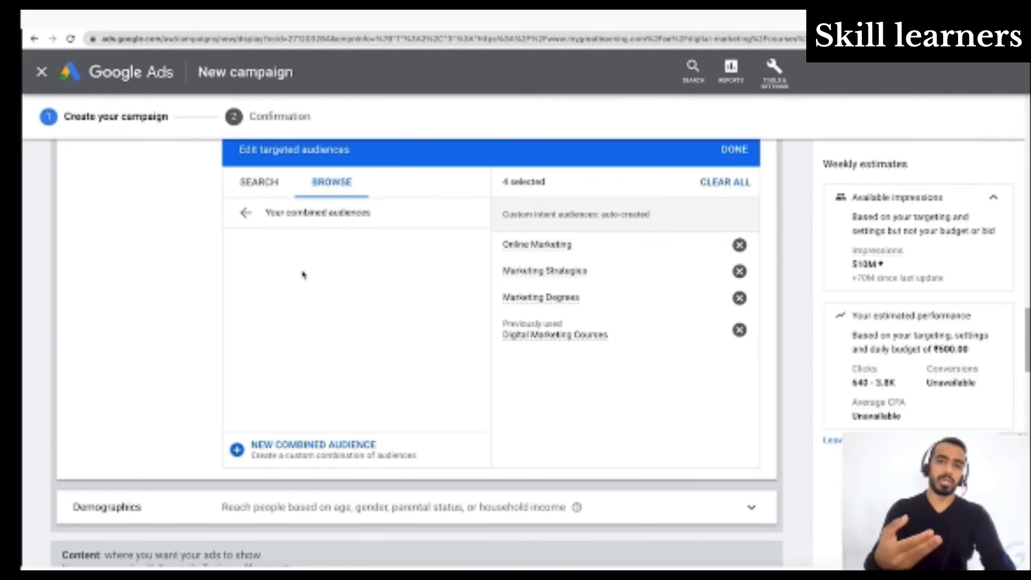
{"action": "left_click", "coordinate": [246, 212]}
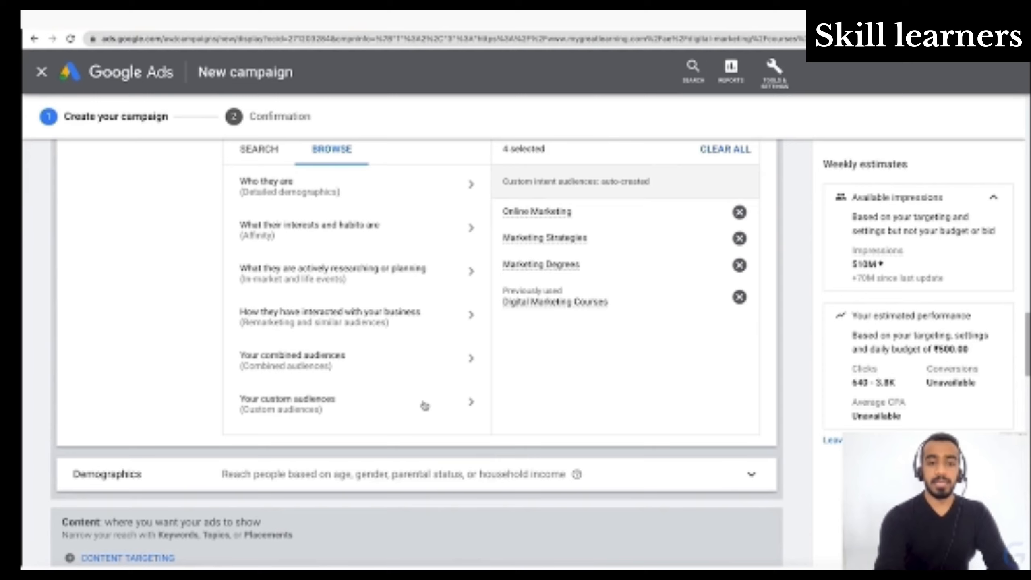
- Add Digital Marketing Custom from the custom audiences to the targeted audiences and check its search terms and estimates
{"action": "left_click", "coordinate": [424, 402]}
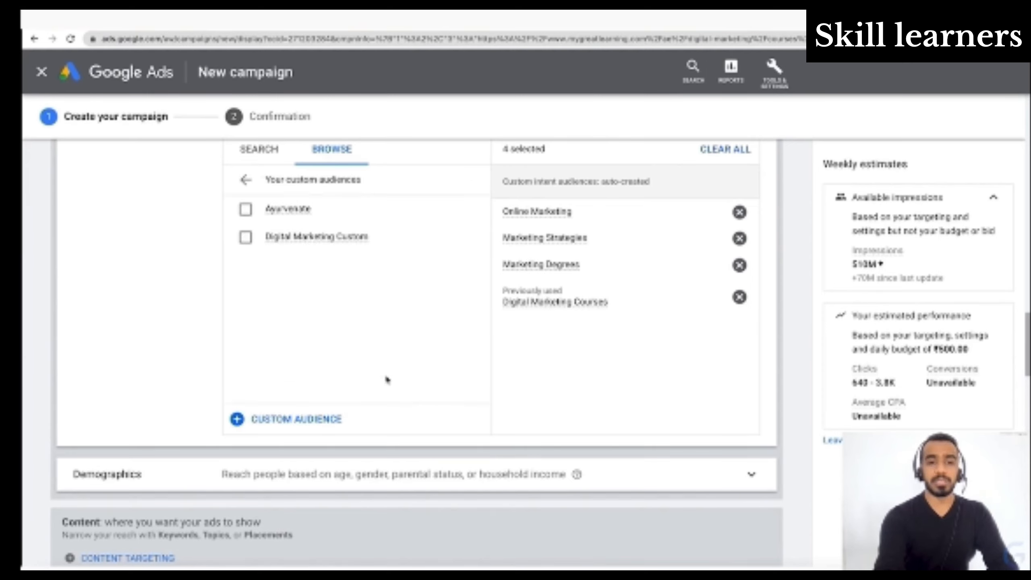
{"action": "left_click", "coordinate": [246, 239]}
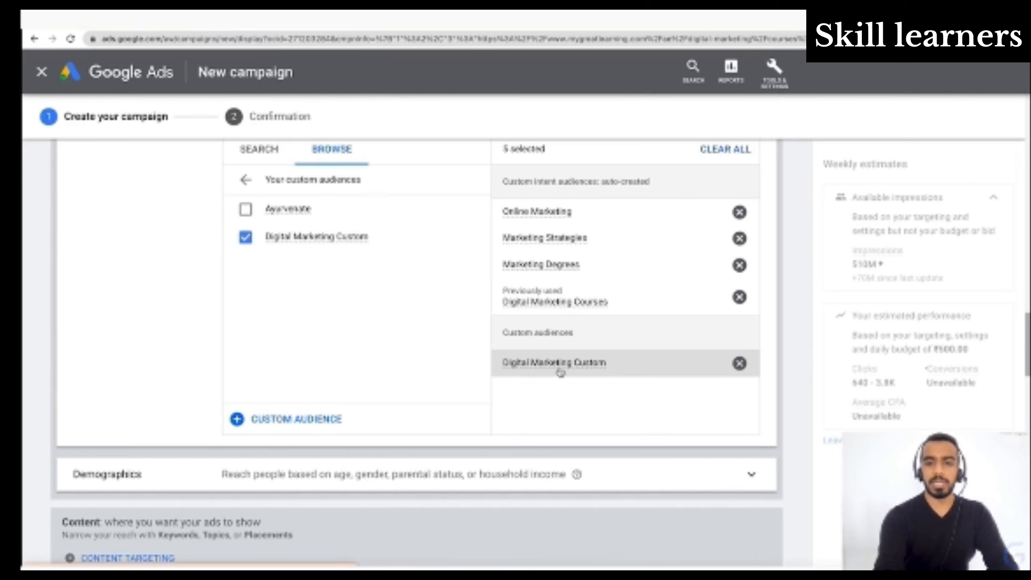
{"action": "mouse_move", "coordinate": [560, 368]}
{"action": "left_click", "coordinate": [760, 330]}
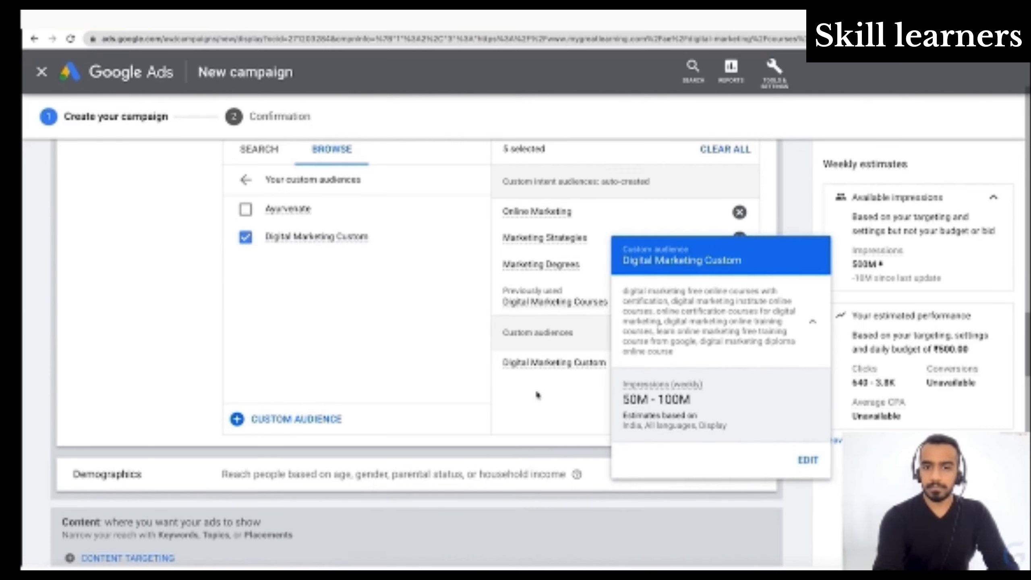
{"action": "left_click", "coordinate": [561, 367]}
{"action": "mouse_move", "coordinate": [566, 365]}
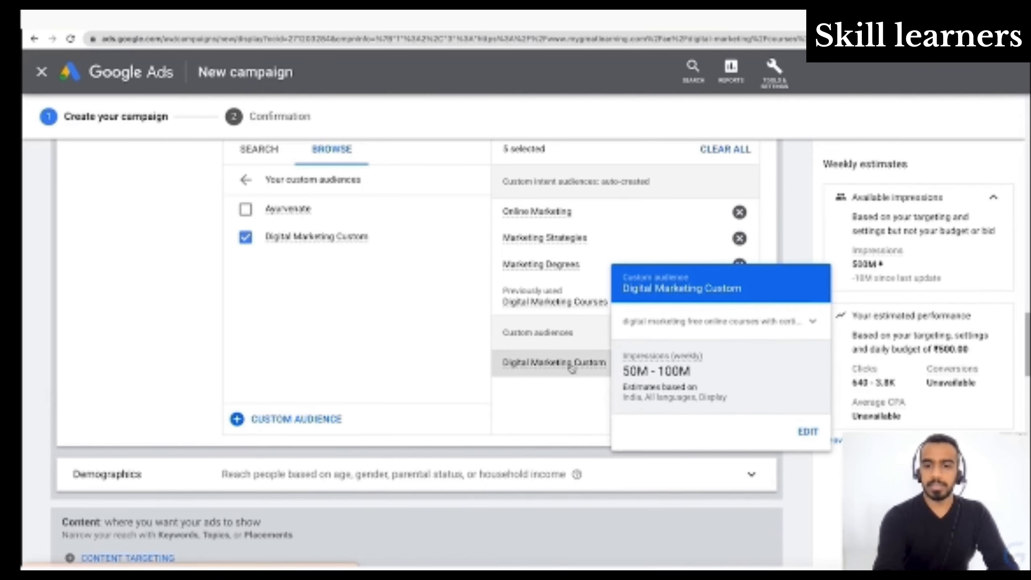
- Edit Digital Marketing Custom to include people with any of these interests or purchase intentions, and review the audience expansion options
{"action": "left_click", "coordinate": [816, 441]}
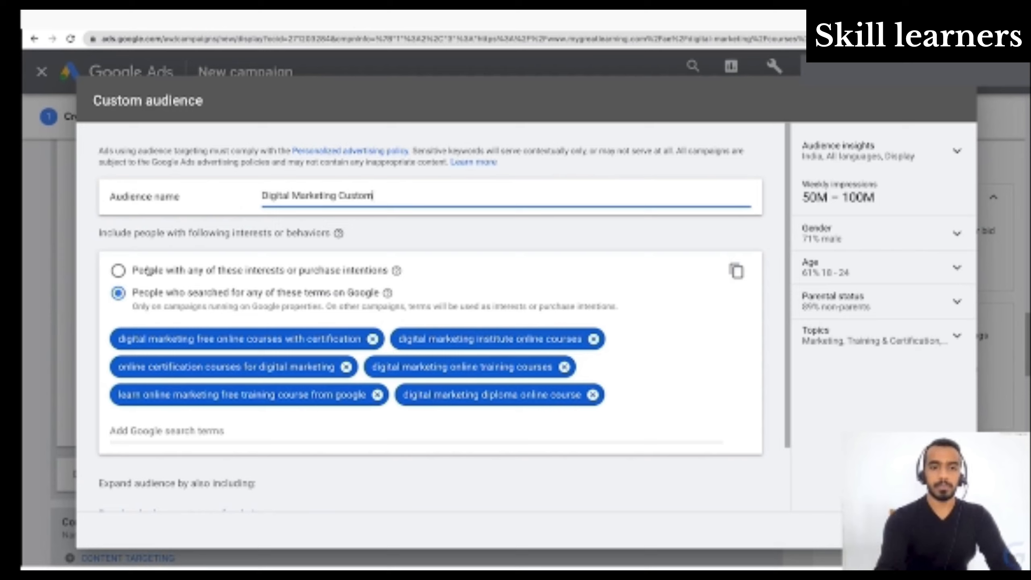
{"action": "left_click", "coordinate": [118, 271]}
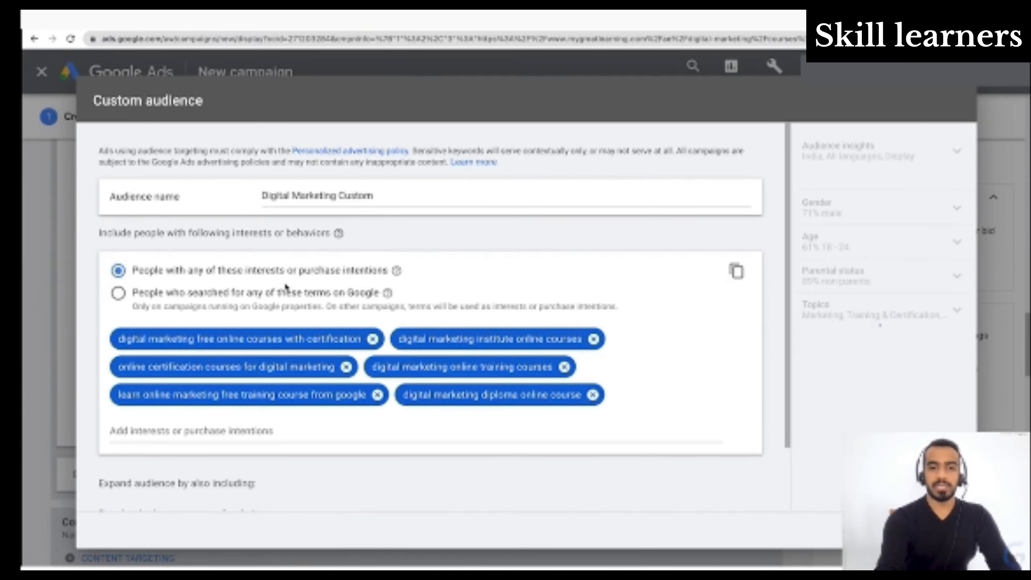
{"action": "scroll", "coordinate": [338, 304], "scroll_direction": "down", "scroll_amount": 2}
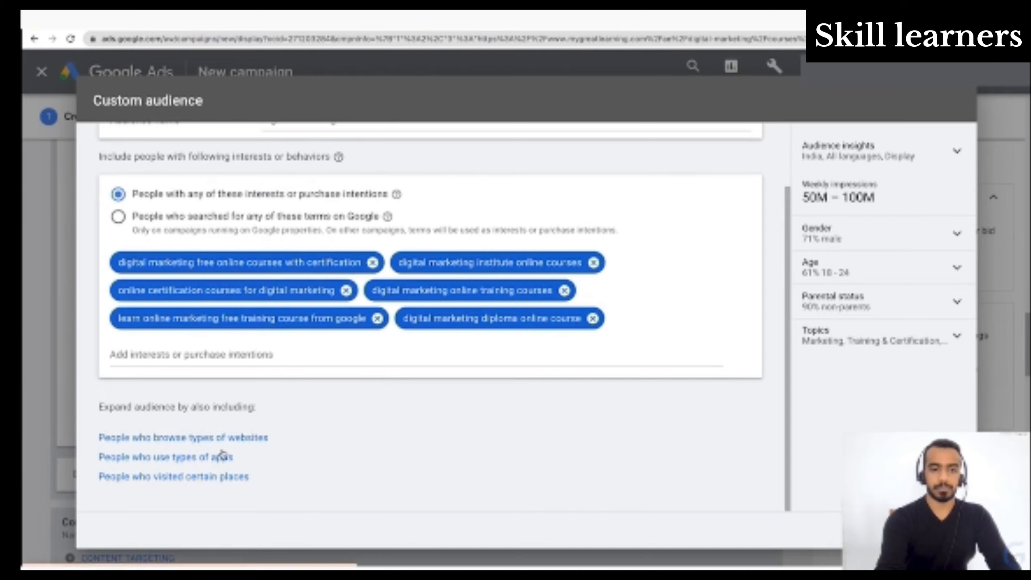
{"action": "scroll", "coordinate": [203, 446], "scroll_direction": "up", "scroll_amount": 3}
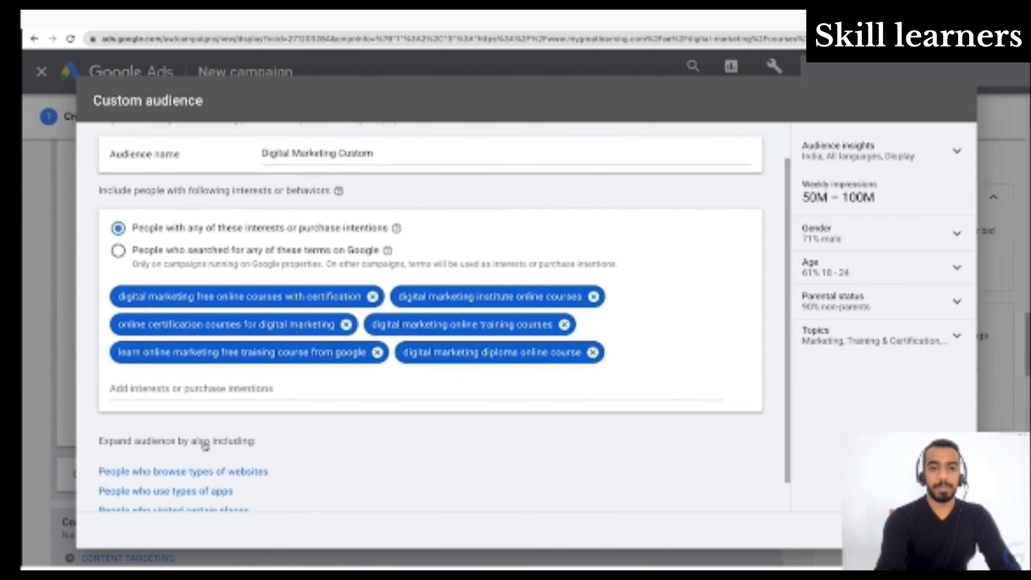
{"action": "scroll", "coordinate": [201, 446], "scroll_direction": "down", "scroll_amount": 3}
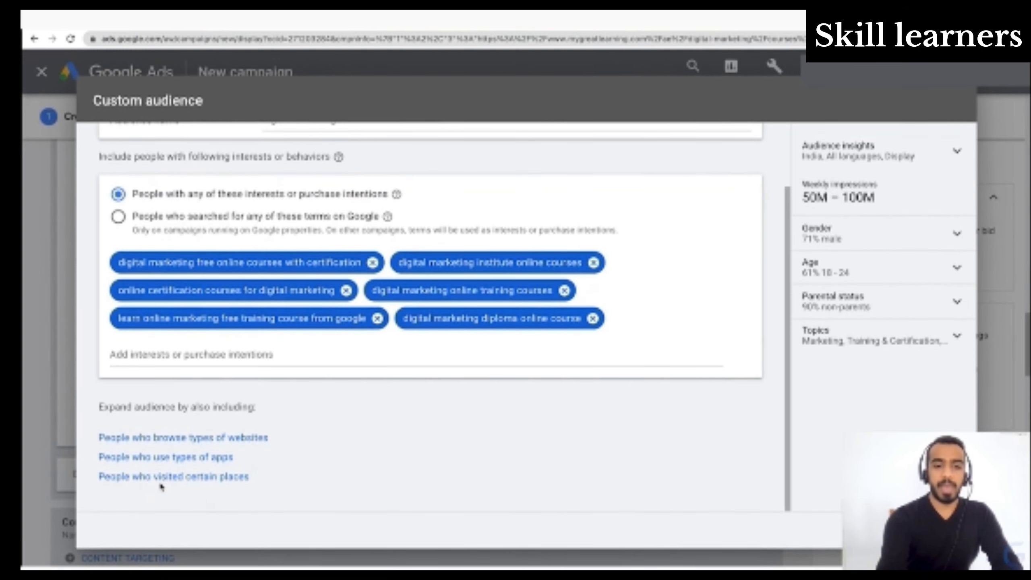
{"action": "scroll", "coordinate": [292, 481], "scroll_direction": "up", "scroll_amount": 3}
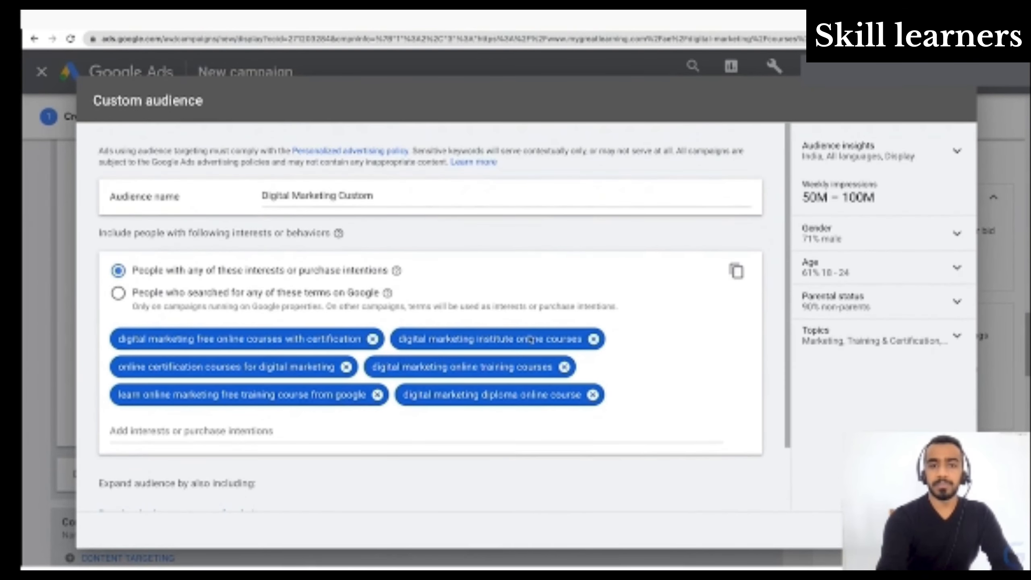
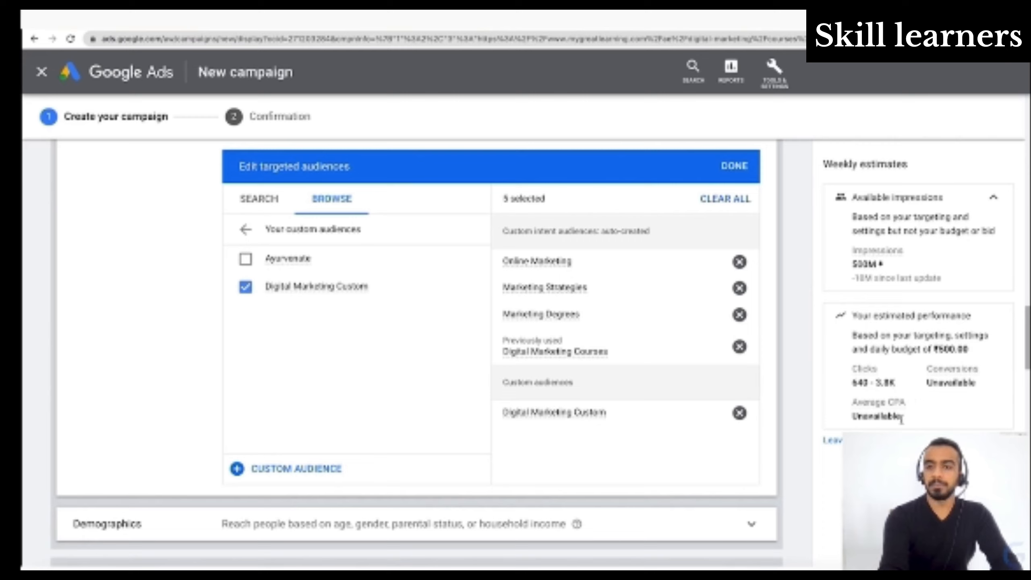
- Open the demographics settings and review the gender, age, parental status and household income options
{"action": "scroll", "coordinate": [527, 500], "scroll_direction": "down", "scroll_amount": 4}
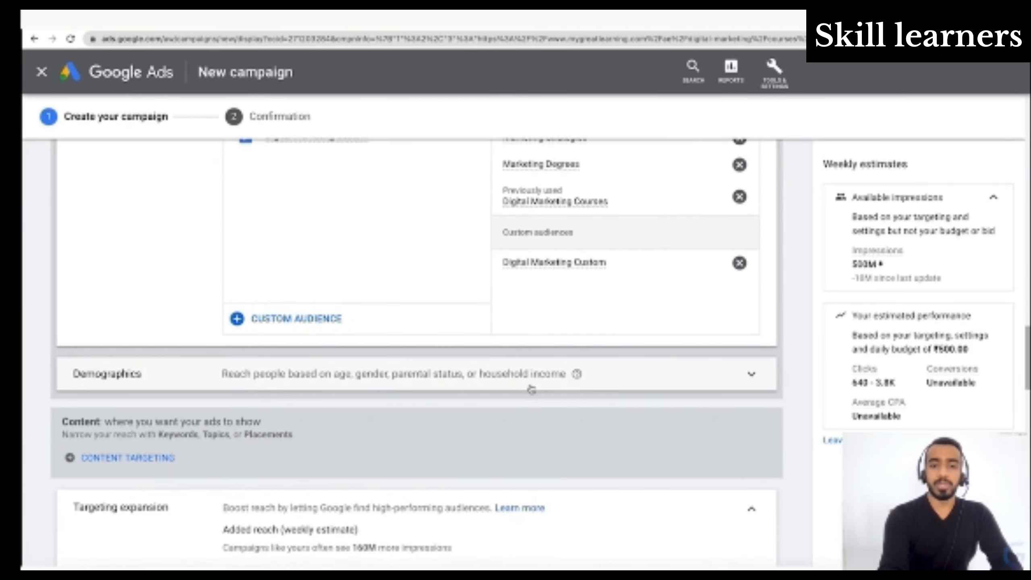
{"action": "left_click", "coordinate": [530, 388]}
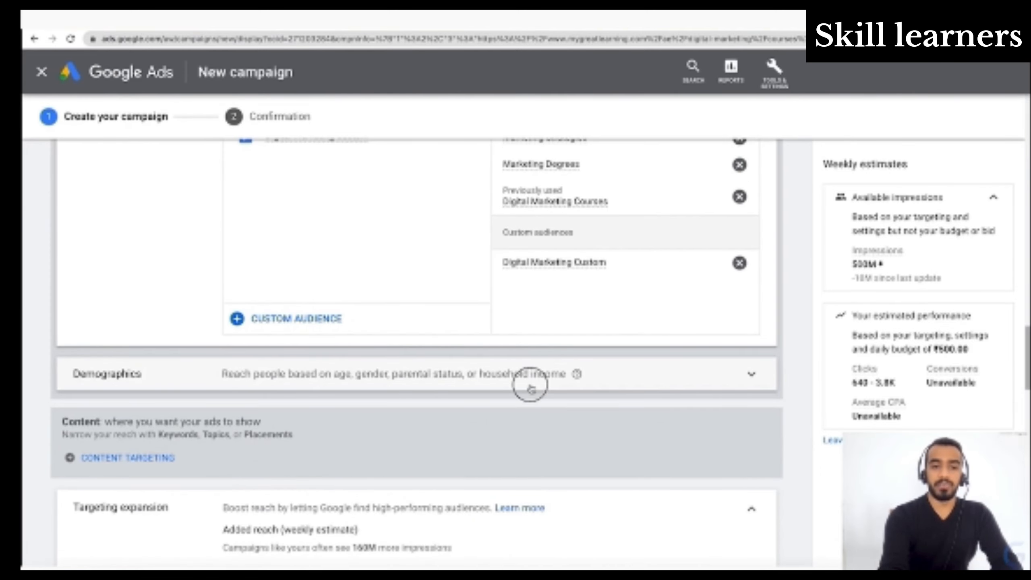
{"action": "scroll", "coordinate": [662, 432], "scroll_direction": "down", "scroll_amount": 5}
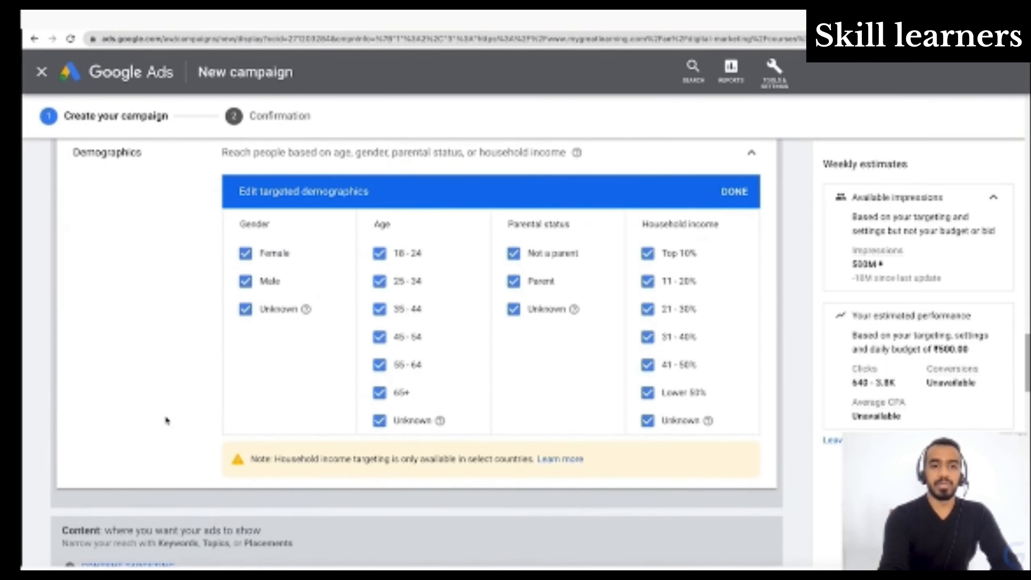
{"action": "scroll", "coordinate": [166, 421], "scroll_direction": "up", "scroll_amount": 2}
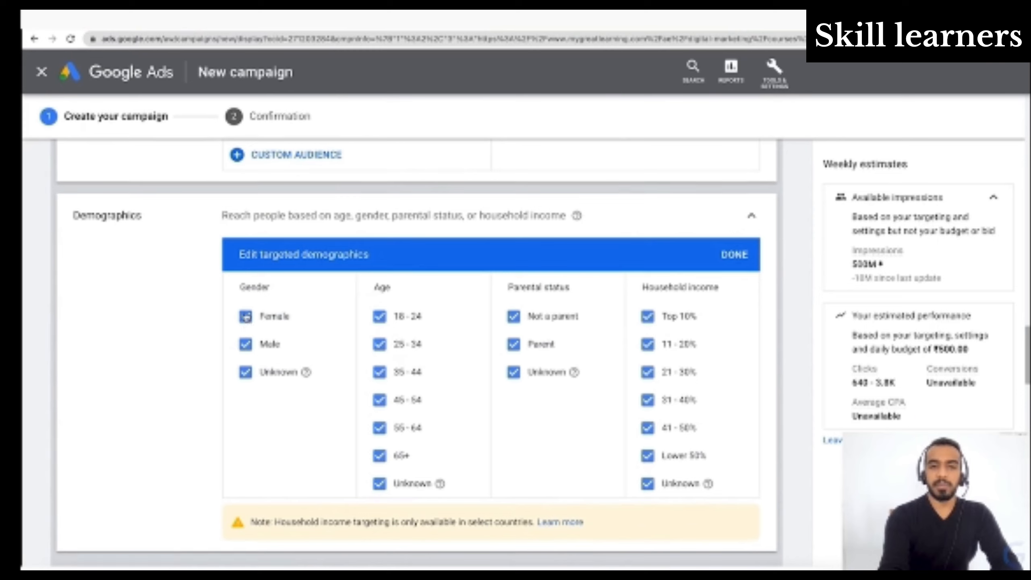
- Try excluding Female from the targeted genders, toggle the Unknown gender option, and include them all again
{"action": "left_click", "coordinate": [246, 317]}
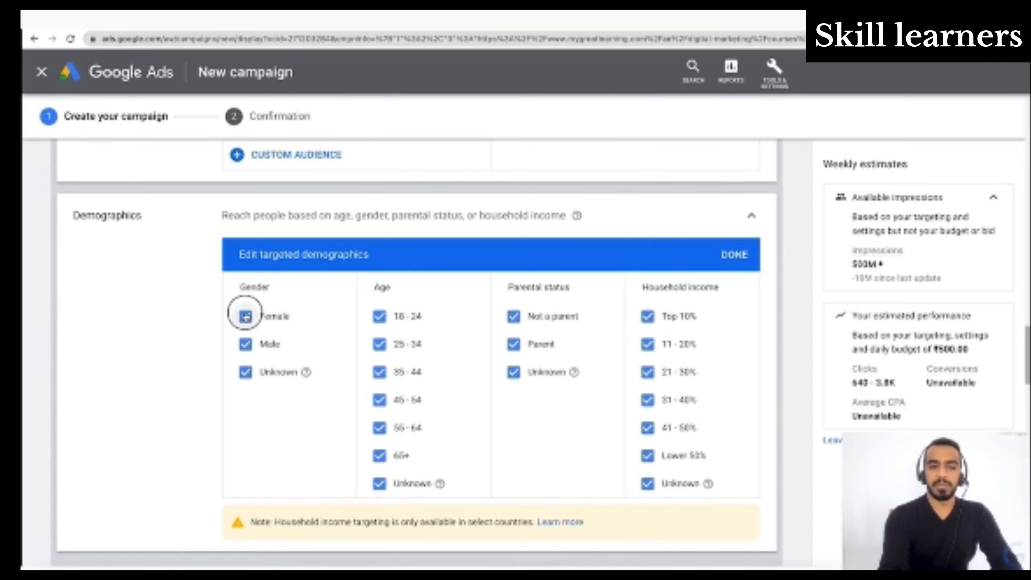
{"action": "left_click", "coordinate": [246, 372]}
{"action": "left_click", "coordinate": [247, 373]}
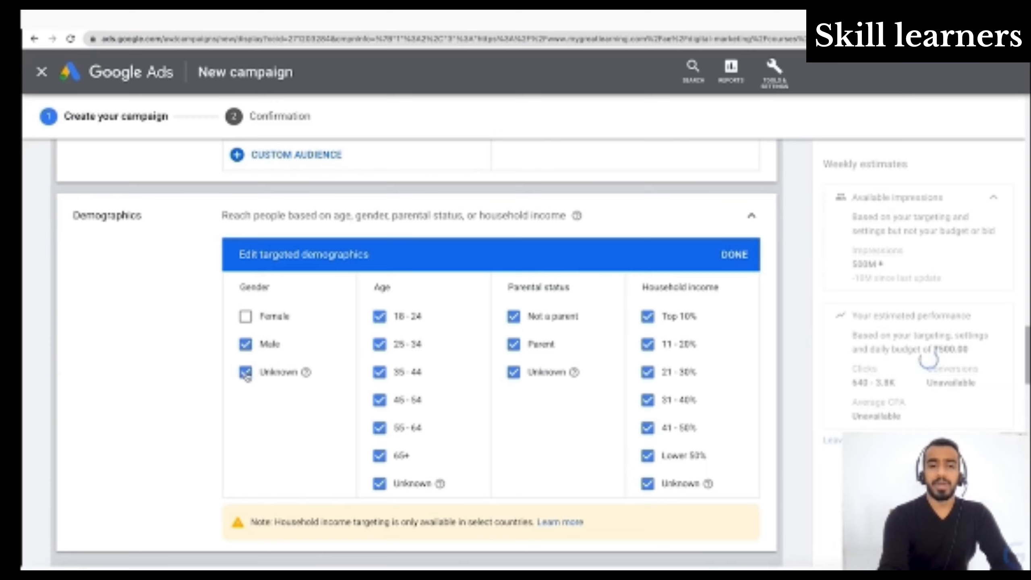
{"action": "left_click", "coordinate": [244, 320]}
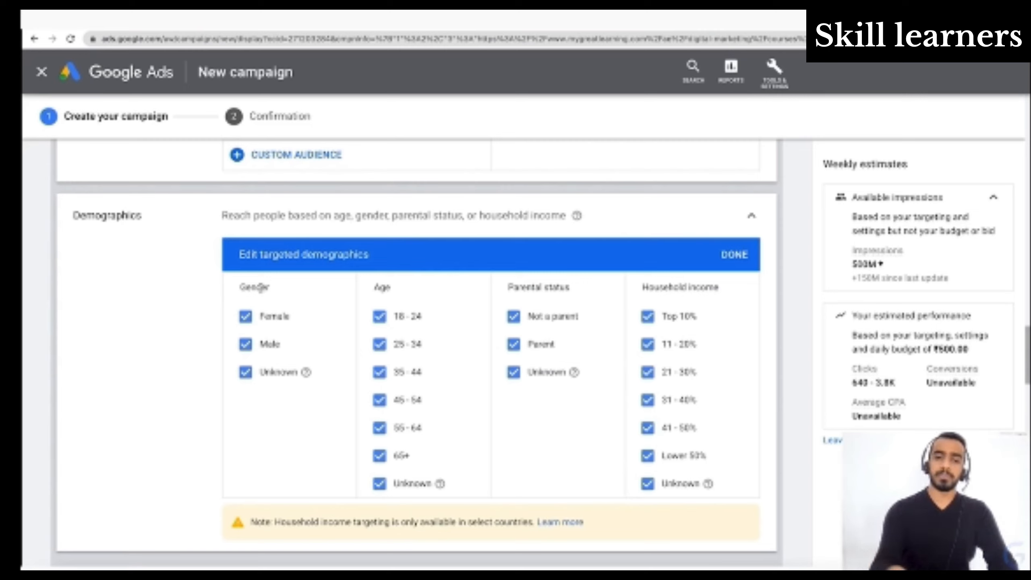
- Try excluding the 45 - 54 and 55 - 64 age groups, and include both again
{"action": "left_click", "coordinate": [380, 406]}
{"action": "left_click", "coordinate": [380, 431]}
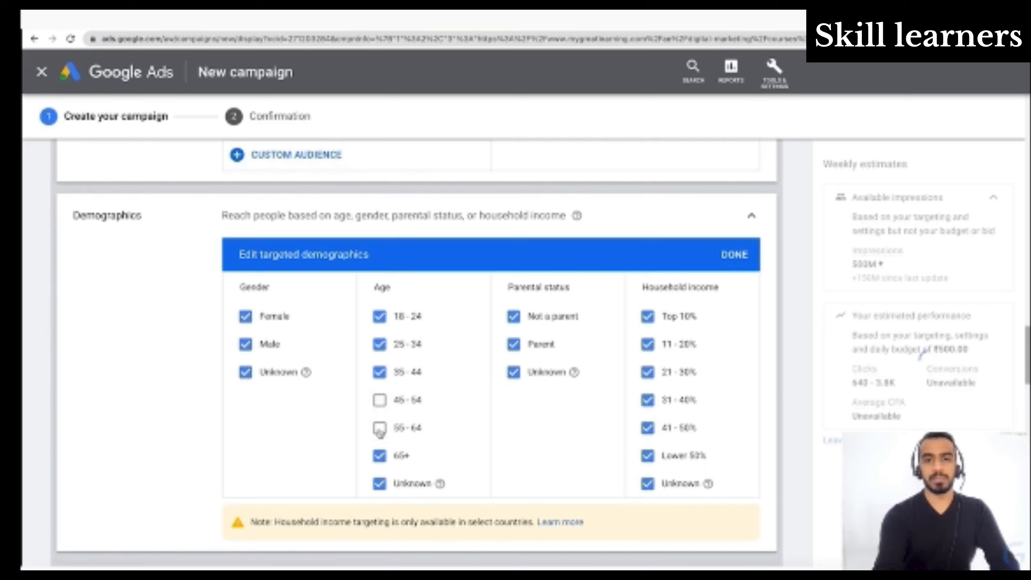
{"action": "left_click", "coordinate": [380, 429]}
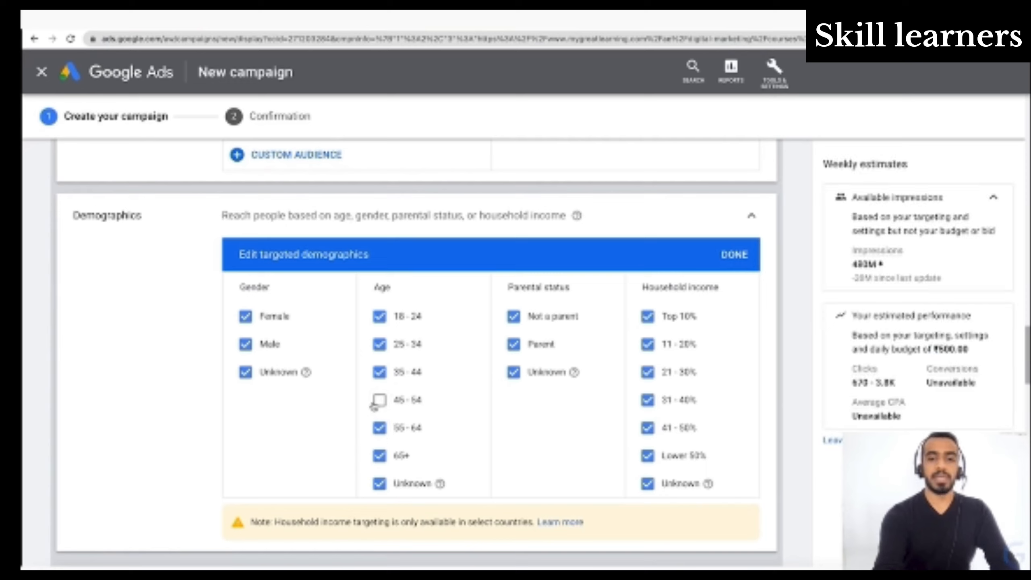
{"action": "left_click", "coordinate": [378, 401]}
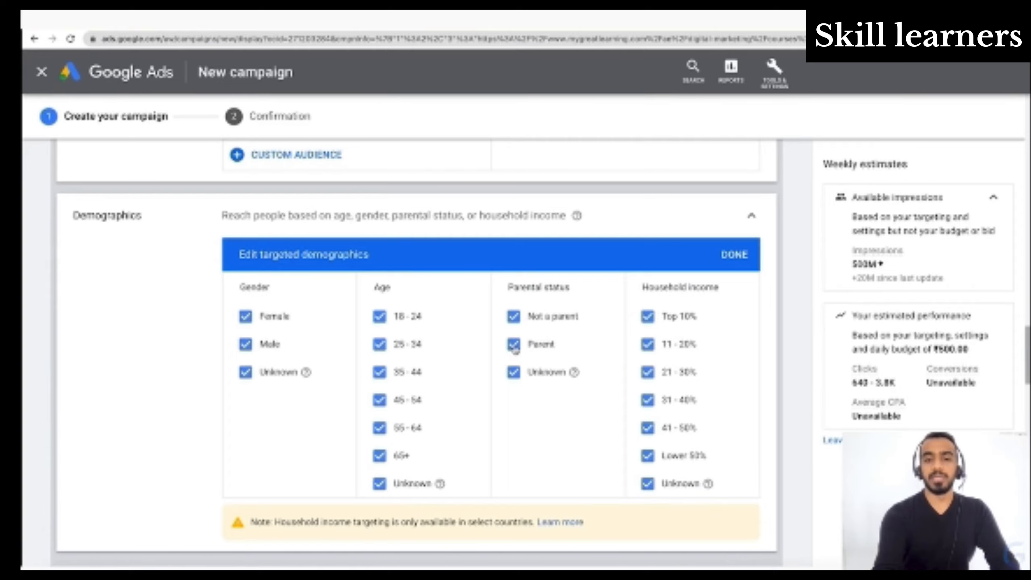
- Try excluding Parent from the targeted parental statuses, and include it again
{"action": "scroll", "coordinate": [514, 349], "scroll_direction": "up", "scroll_amount": 2}
{"action": "scroll", "coordinate": [513, 350], "scroll_direction": "down", "scroll_amount": 2}
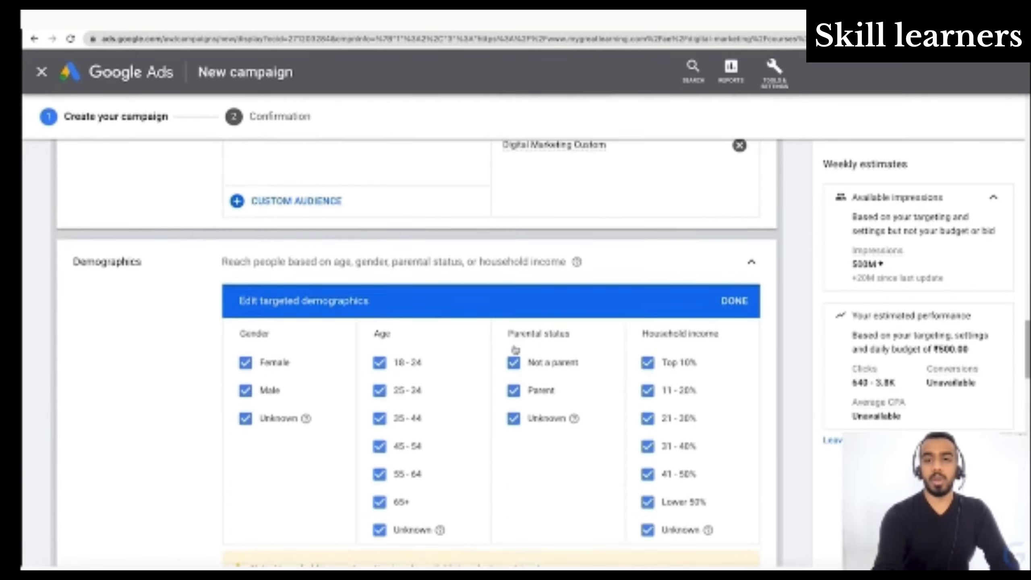
{"action": "left_click", "coordinate": [514, 346]}
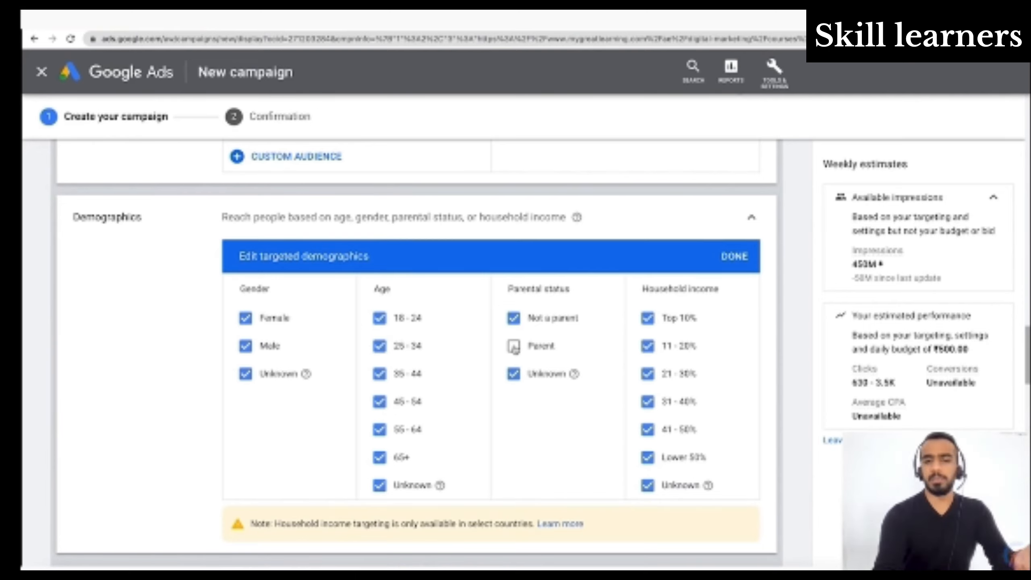
{"action": "left_click", "coordinate": [514, 346]}
- Add keywords as a content targeting method for the ad group
{"action": "scroll", "coordinate": [516, 349], "scroll_direction": "down", "scroll_amount": 5}
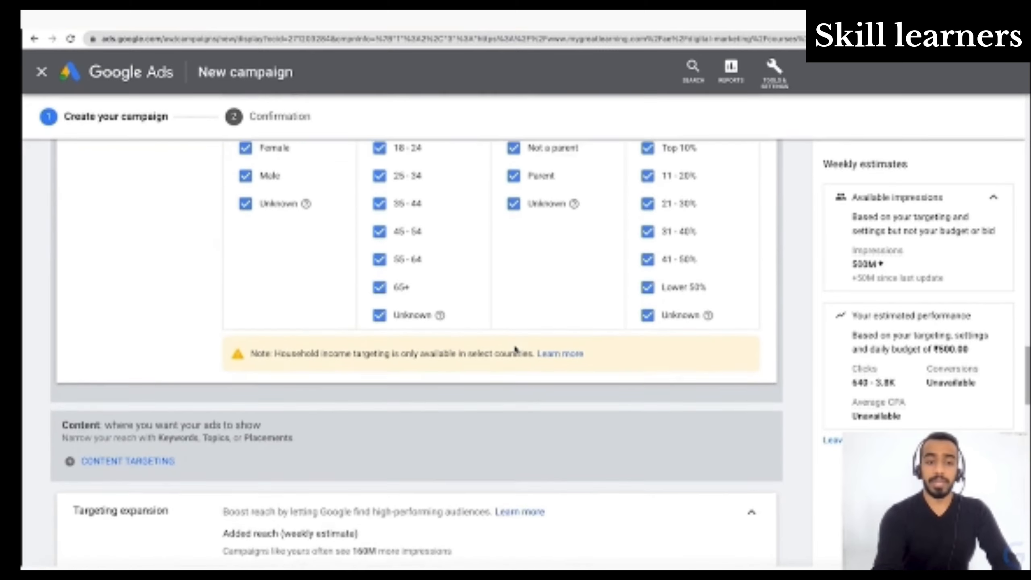
{"action": "scroll", "coordinate": [515, 349], "scroll_direction": "down", "scroll_amount": 2}
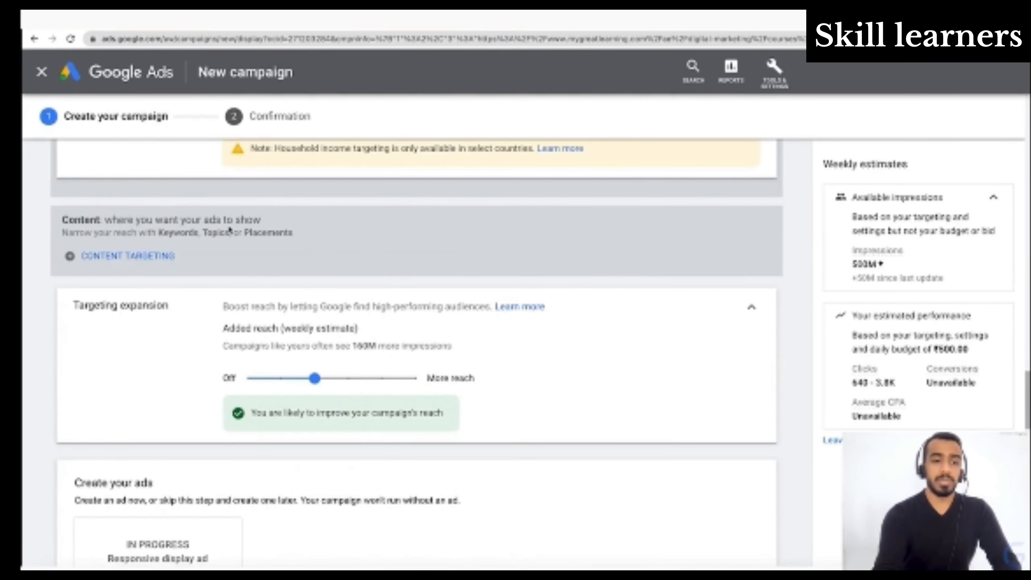
{"action": "left_click", "coordinate": [134, 267]}
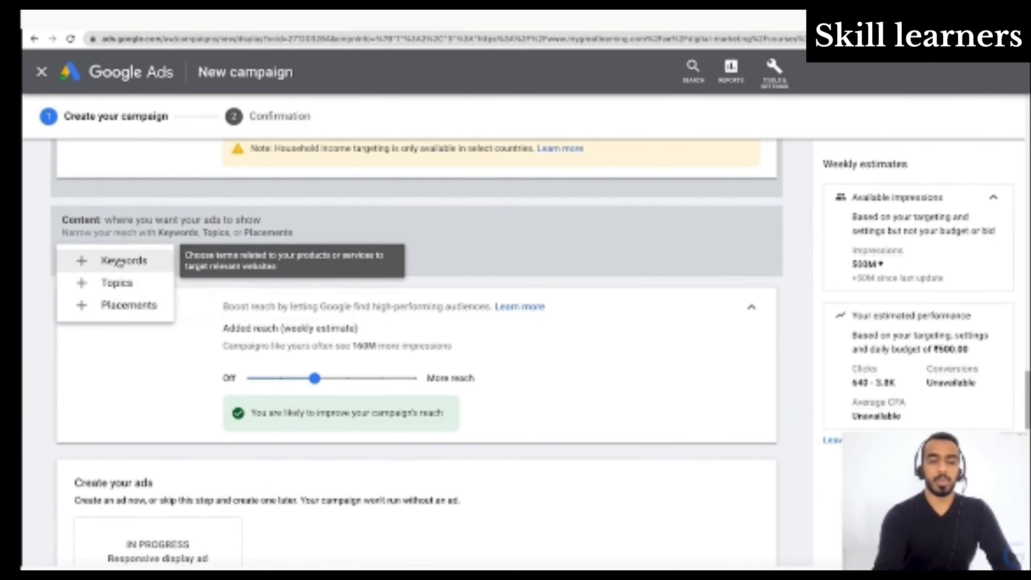
{"action": "left_click", "coordinate": [120, 260]}
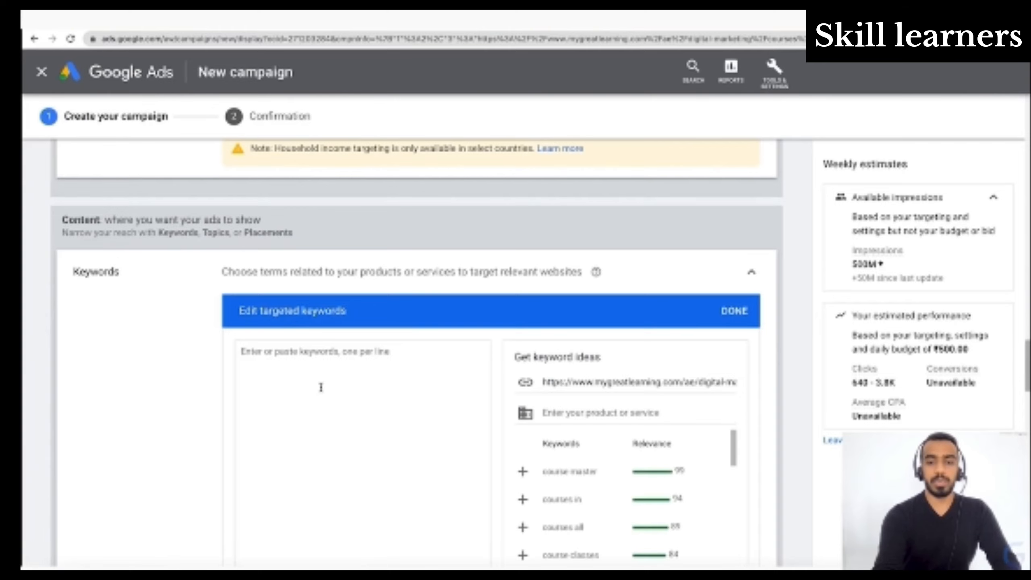
- Examine the keyword ideas for the landing page with their relevance, and the Audience and Content keyword settings
{"action": "scroll", "coordinate": [320, 385], "scroll_direction": "down", "scroll_amount": 4}
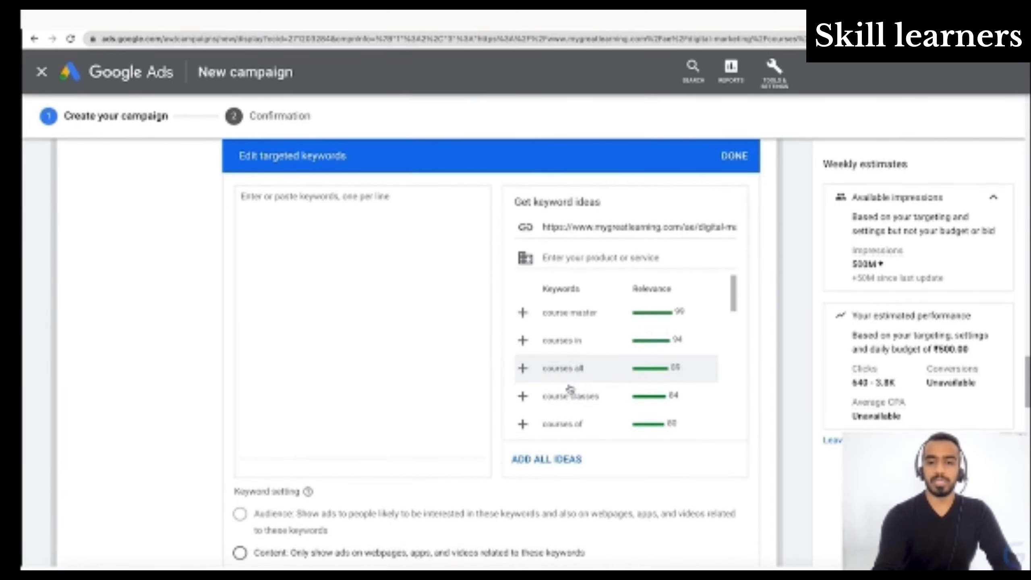
{"action": "scroll", "coordinate": [570, 389], "scroll_direction": "down", "scroll_amount": 4}
{"action": "scroll", "coordinate": [570, 389], "scroll_direction": "up", "scroll_amount": 7}
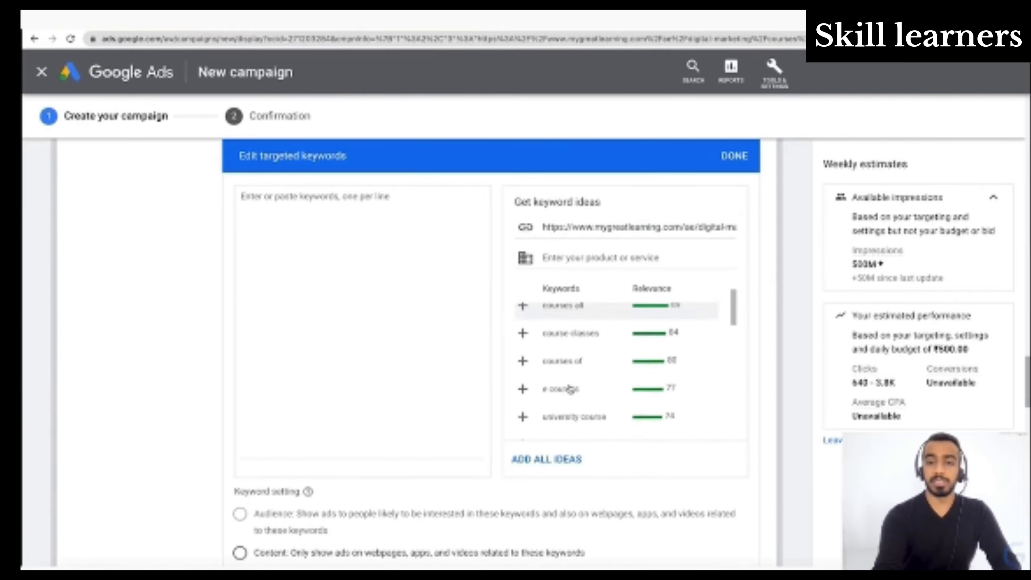
{"action": "scroll", "coordinate": [745, 423], "scroll_direction": "down", "scroll_amount": 2}
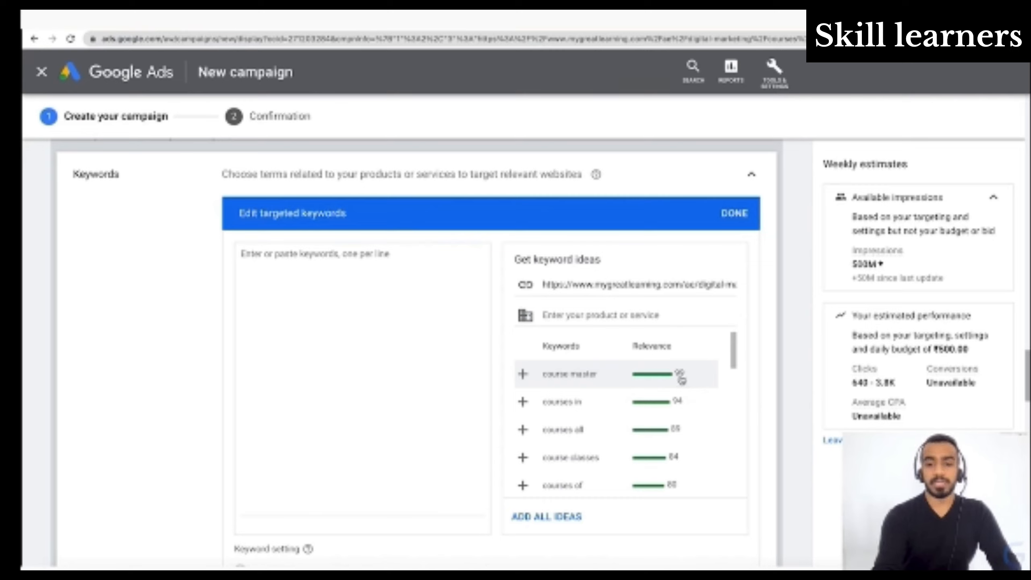
{"action": "scroll", "coordinate": [681, 380], "scroll_direction": "down", "scroll_amount": 1}
{"action": "scroll", "coordinate": [682, 380], "scroll_direction": "down", "scroll_amount": 9}
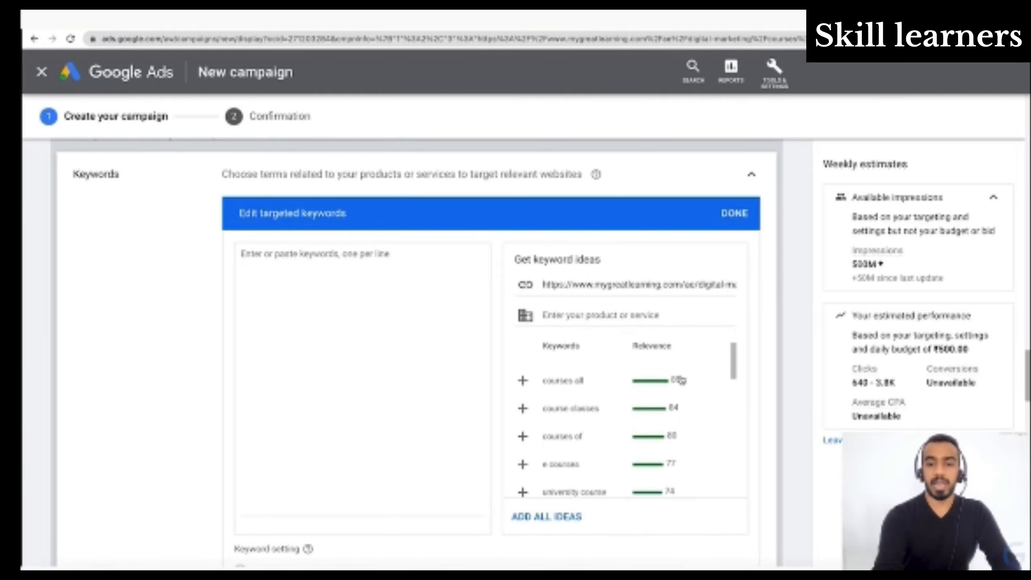
{"action": "scroll", "coordinate": [681, 380], "scroll_direction": "down", "scroll_amount": 10}
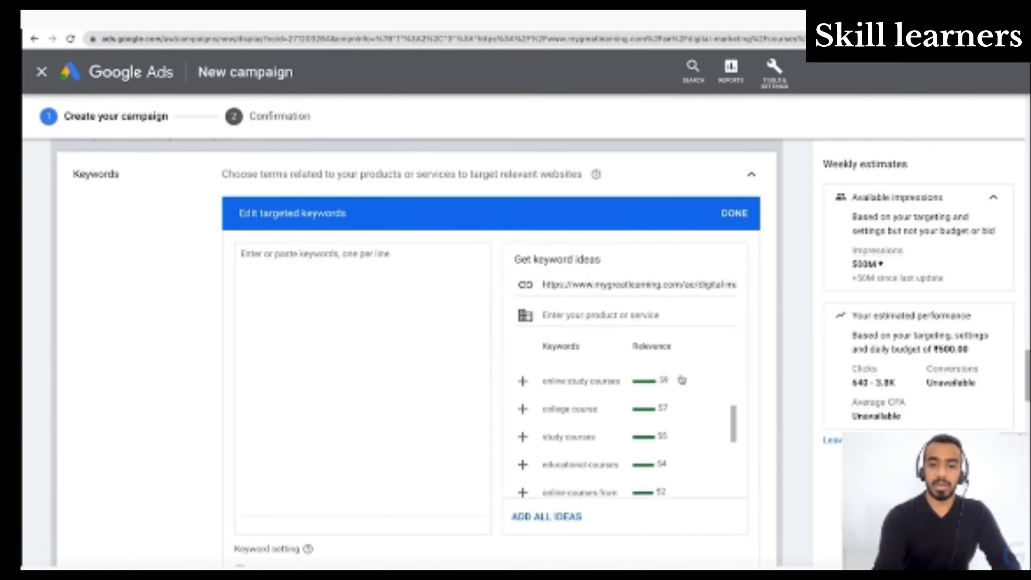
{"action": "scroll", "coordinate": [682, 380], "scroll_direction": "down", "scroll_amount": 1}
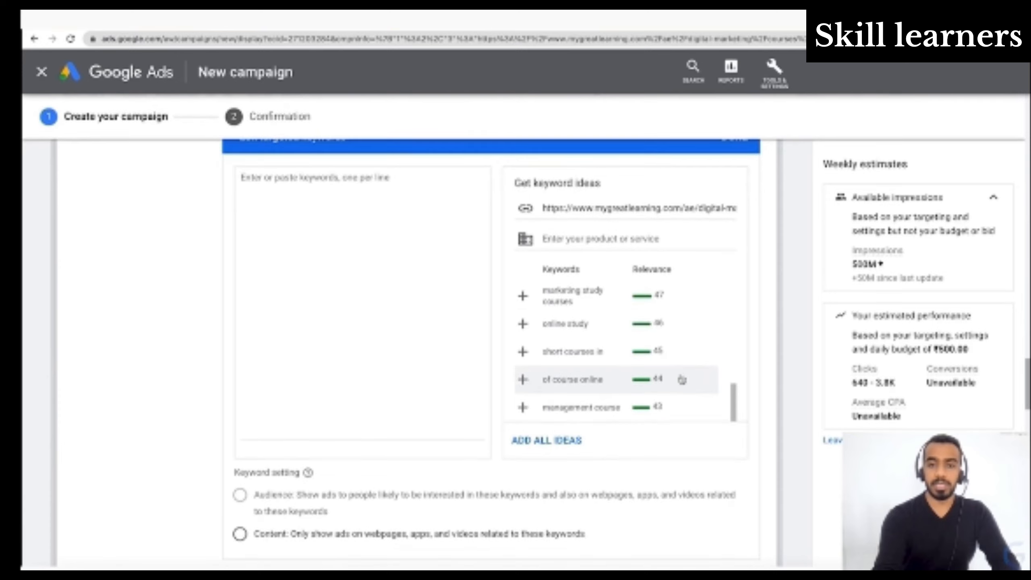
{"action": "scroll", "coordinate": [682, 380], "scroll_direction": "up", "scroll_amount": 12}
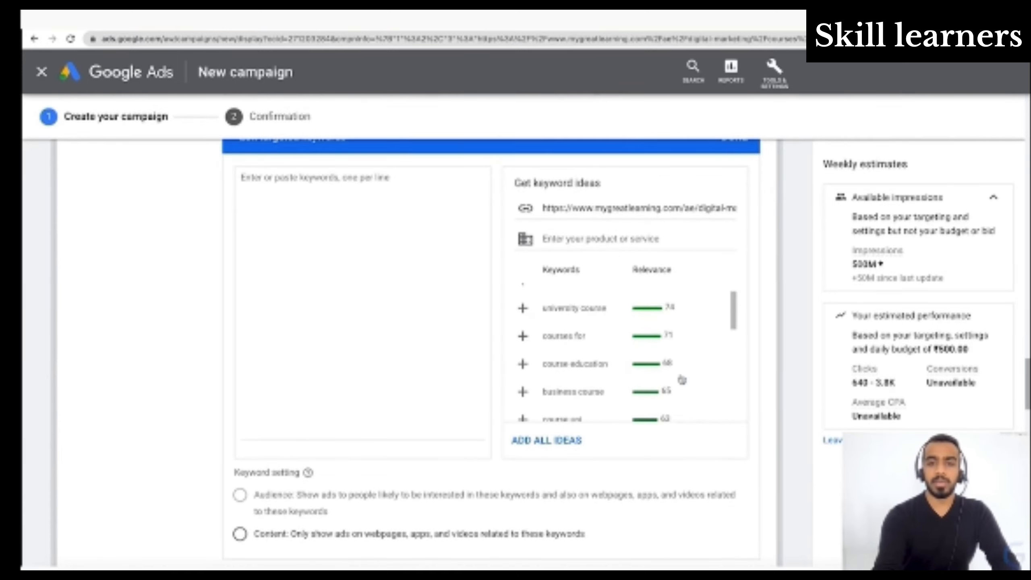
{"action": "scroll", "coordinate": [682, 380], "scroll_direction": "up", "scroll_amount": 4}
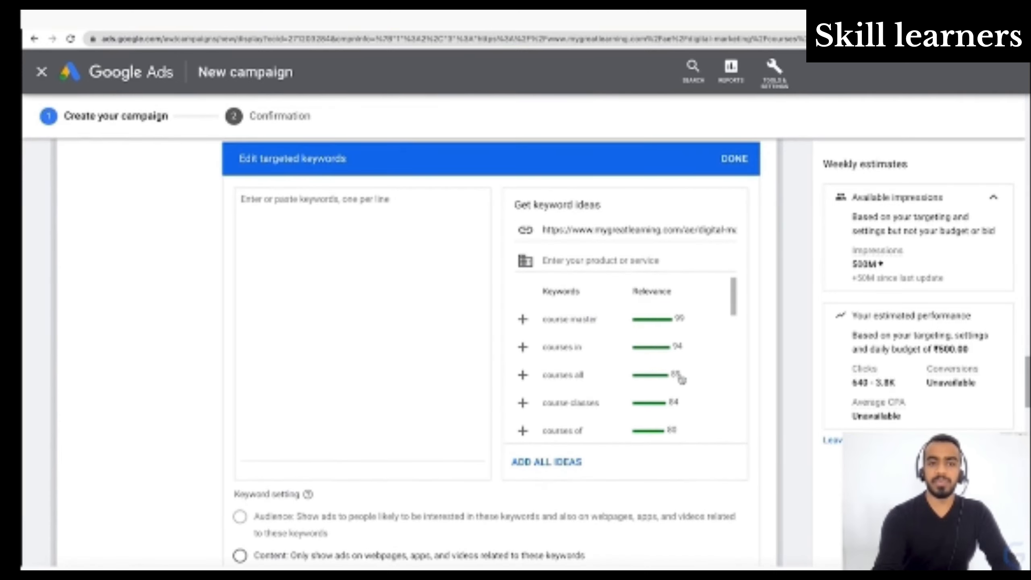
{"action": "scroll", "coordinate": [682, 380], "scroll_direction": "up", "scroll_amount": 1}
{"action": "scroll", "coordinate": [358, 325], "scroll_direction": "down", "scroll_amount": 3}
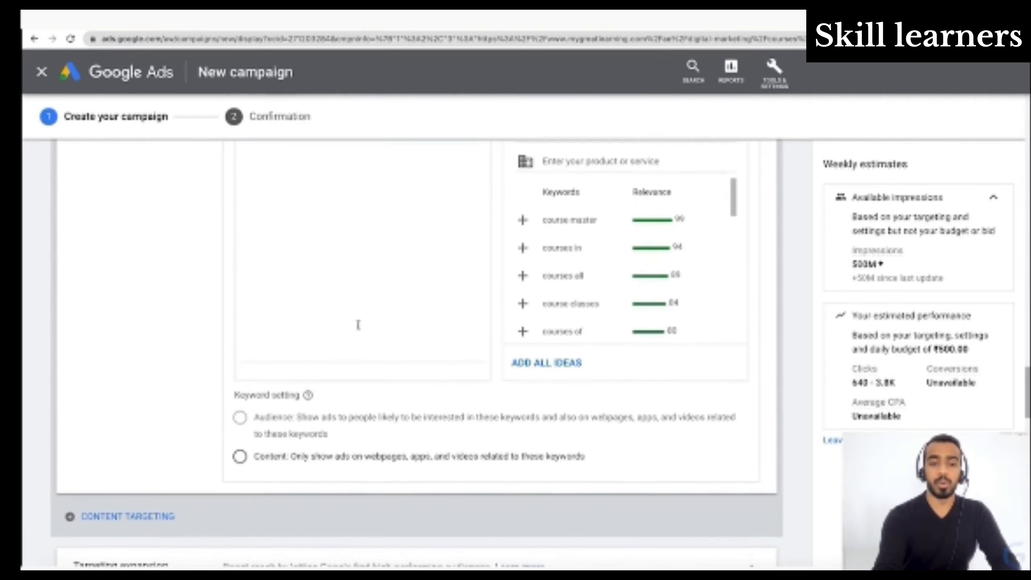
{"action": "scroll", "coordinate": [358, 325], "scroll_direction": "up", "scroll_amount": 1}
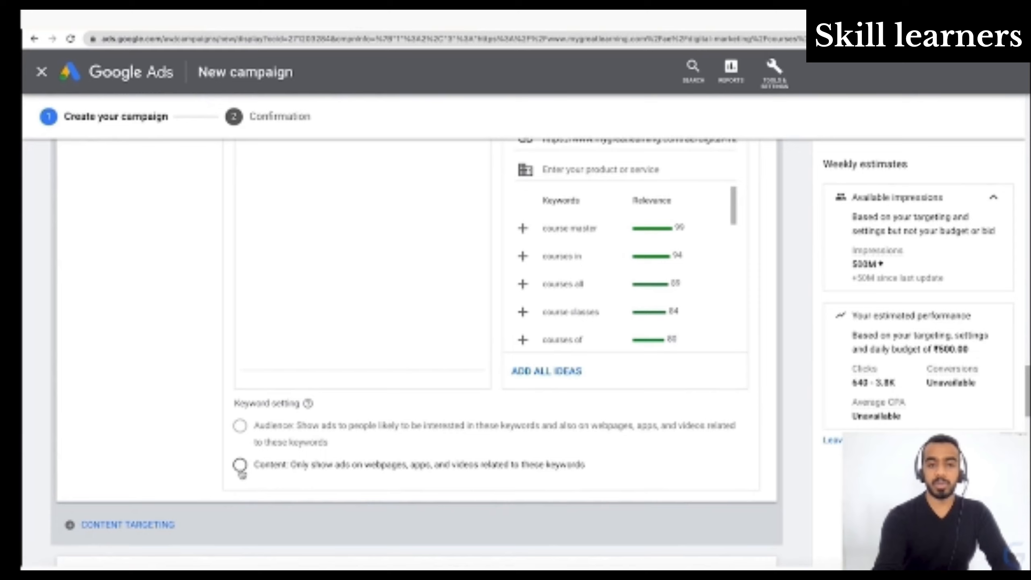
- Choose Content as the keyword setting and finish editing the targeted keywords without adding any
{"action": "left_click", "coordinate": [242, 470]}
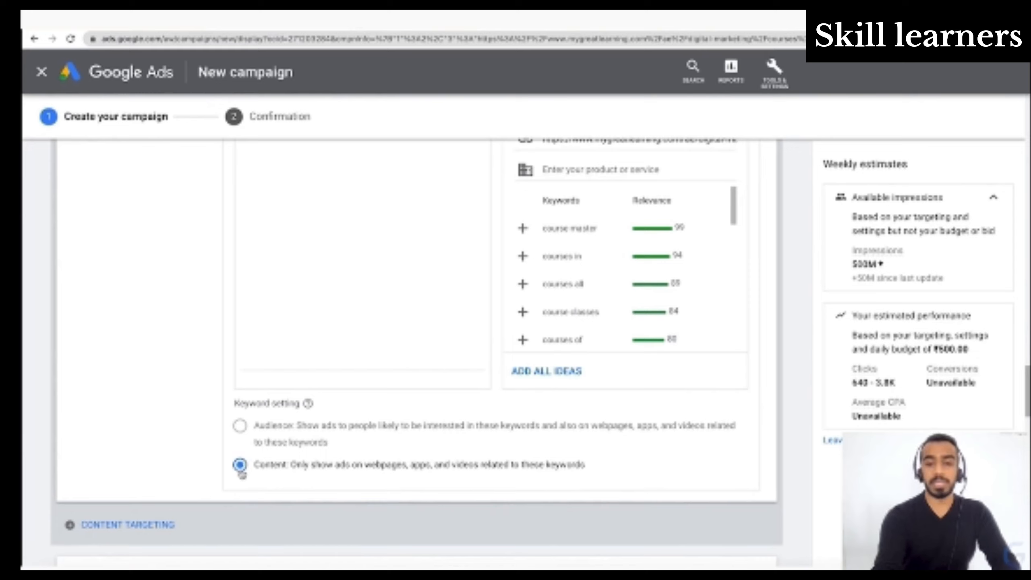
{"action": "scroll", "coordinate": [241, 471], "scroll_direction": "up", "scroll_amount": 3}
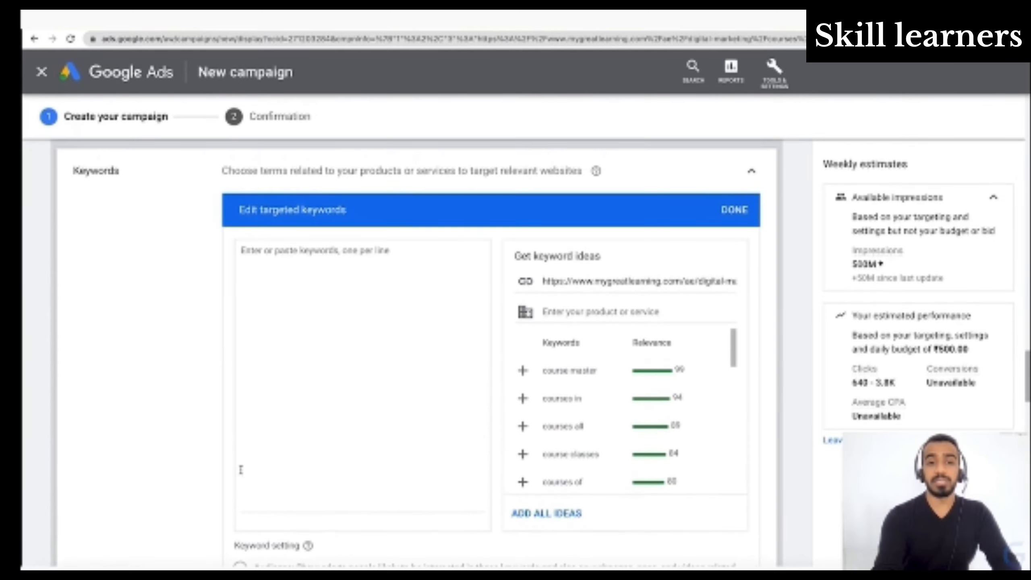
{"action": "left_click", "coordinate": [735, 210]}
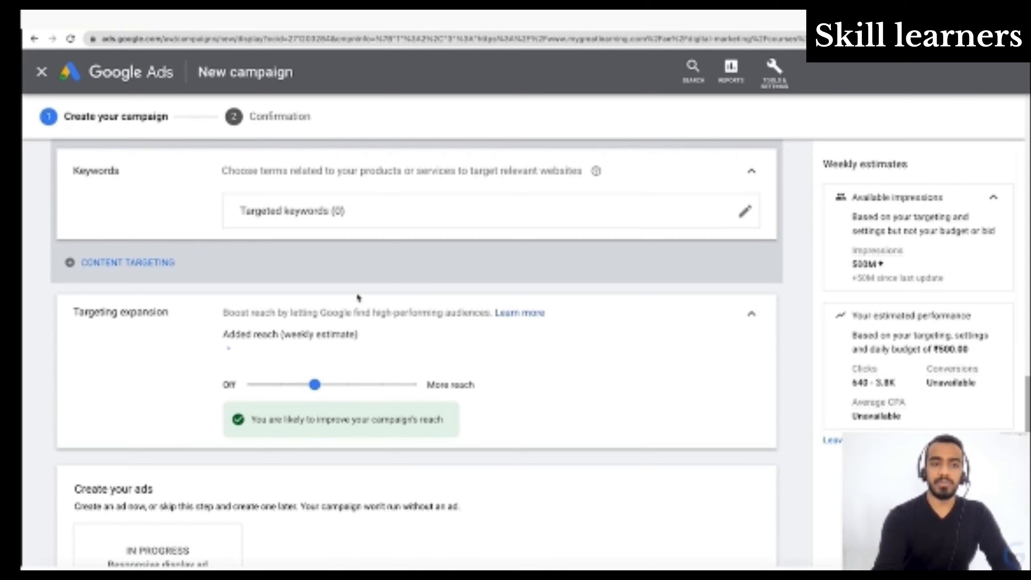
- Add topics as a content targeting method and browse the available topic categories
{"action": "left_click", "coordinate": [138, 262]}
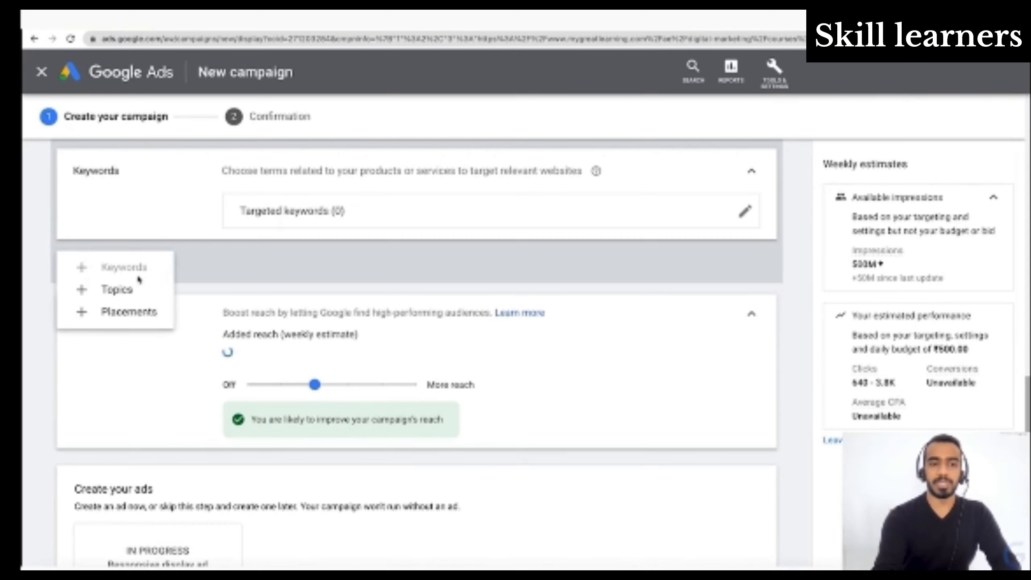
{"action": "left_click", "coordinate": [129, 289]}
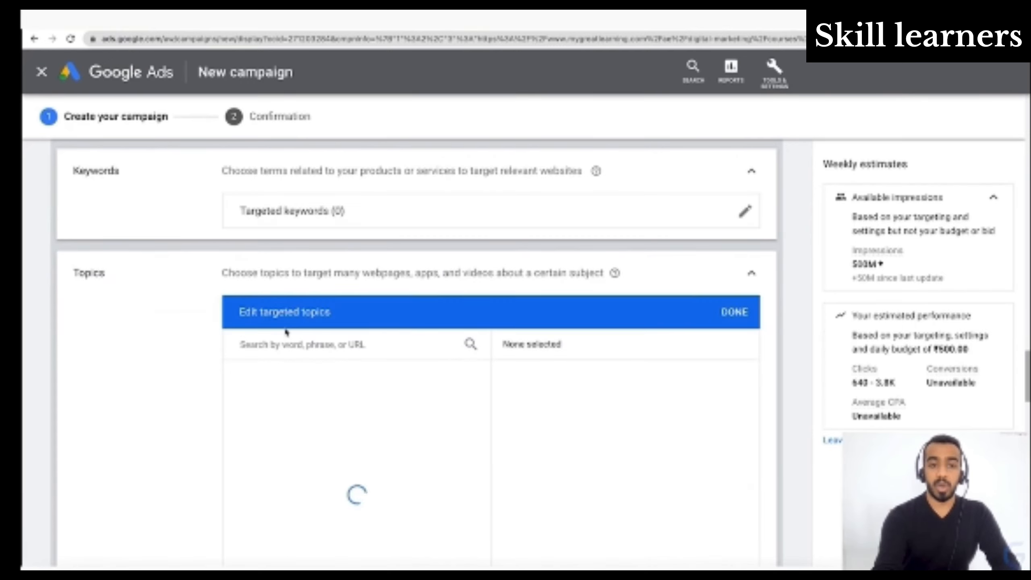
{"action": "scroll", "coordinate": [383, 369], "scroll_direction": "down", "scroll_amount": 5}
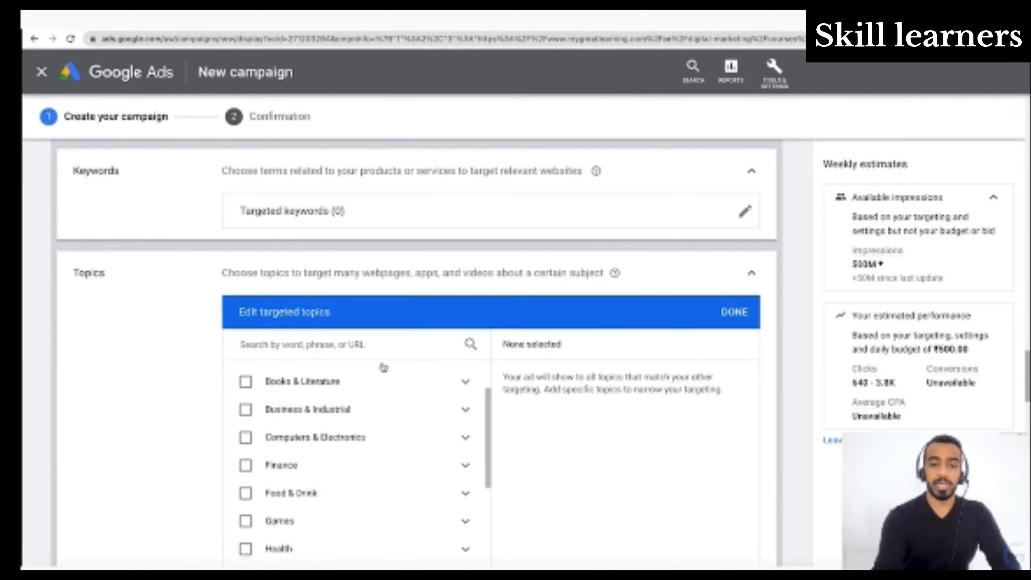
{"action": "scroll", "coordinate": [384, 367], "scroll_direction": "down", "scroll_amount": 3}
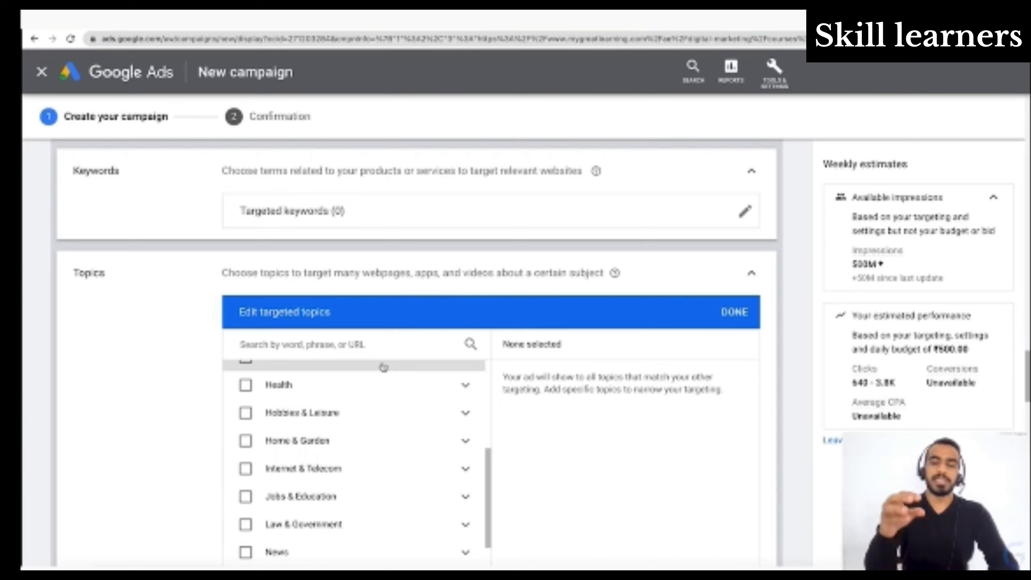
- Look through the Health subtopics and the remaining topic categories, and finish editing the topics without selecting any
{"action": "left_click", "coordinate": [455, 389]}
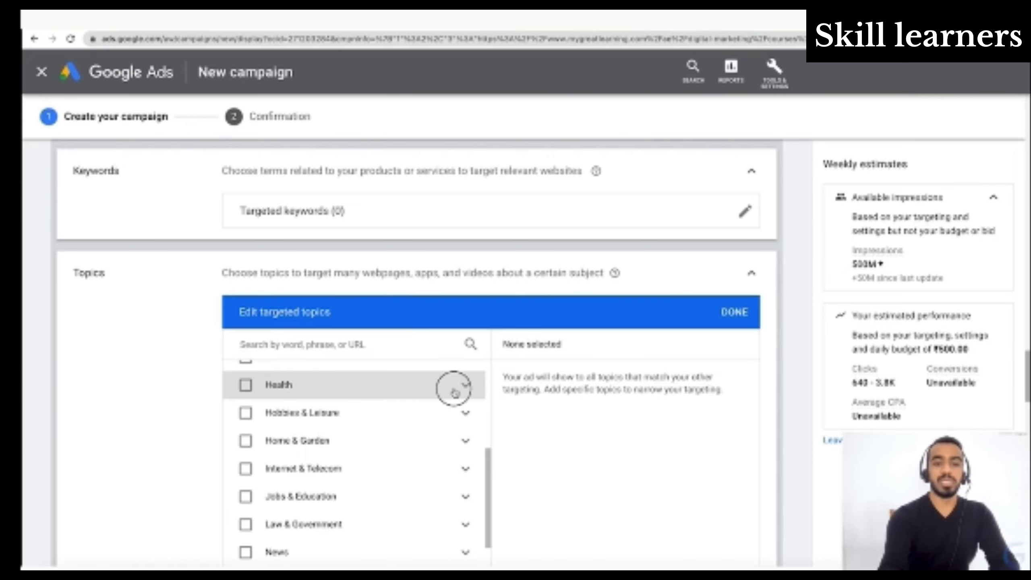
{"action": "left_click", "coordinate": [475, 383]}
{"action": "left_click", "coordinate": [464, 386]}
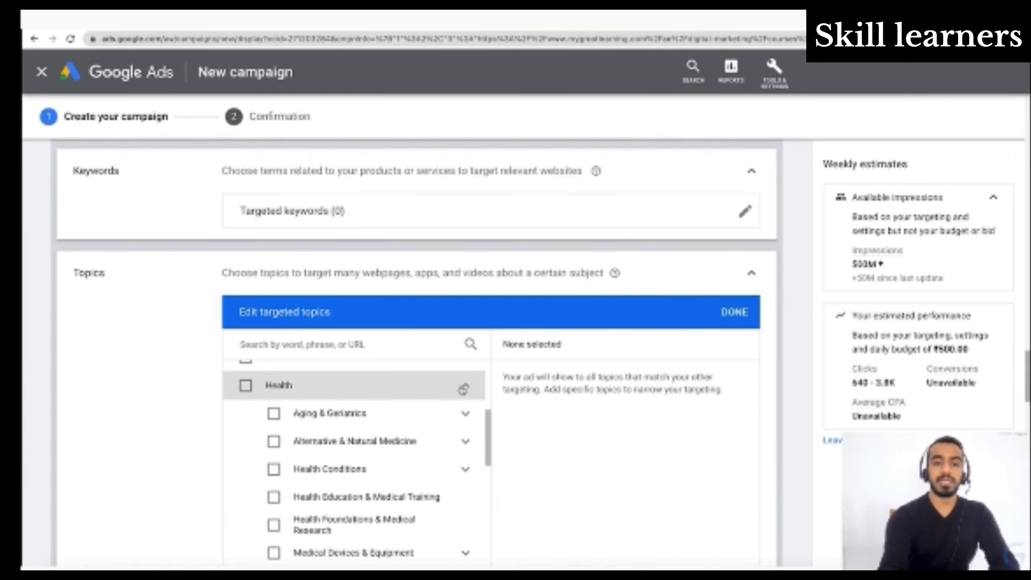
{"action": "left_click", "coordinate": [464, 386]}
{"action": "left_click", "coordinate": [466, 388]}
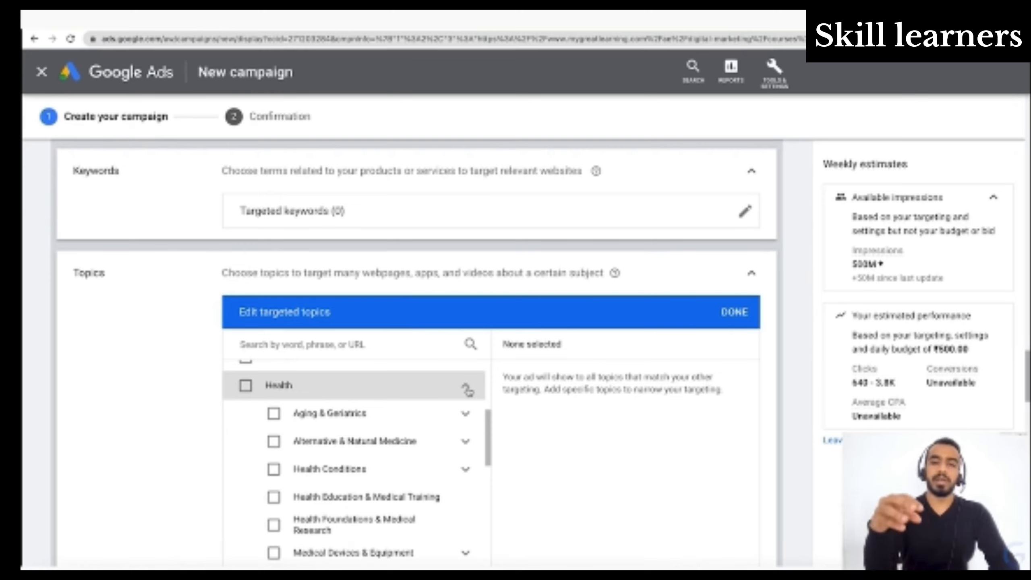
{"action": "scroll", "coordinate": [467, 390], "scroll_direction": "down", "scroll_amount": 10}
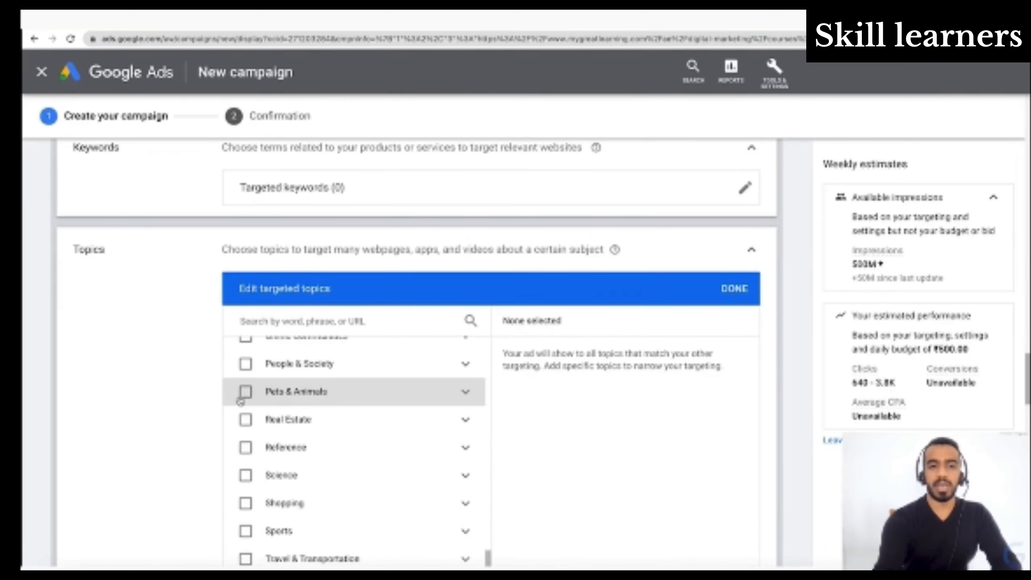
{"action": "left_click", "coordinate": [754, 297]}
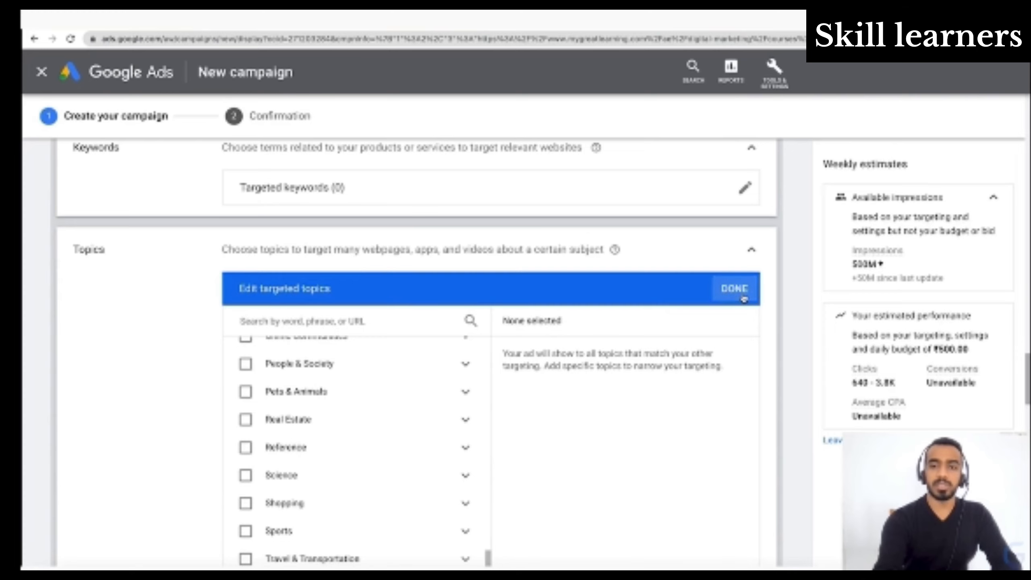
- Add placements as a further content targeting method
{"action": "scroll", "coordinate": [623, 299], "scroll_direction": "down", "scroll_amount": 1}
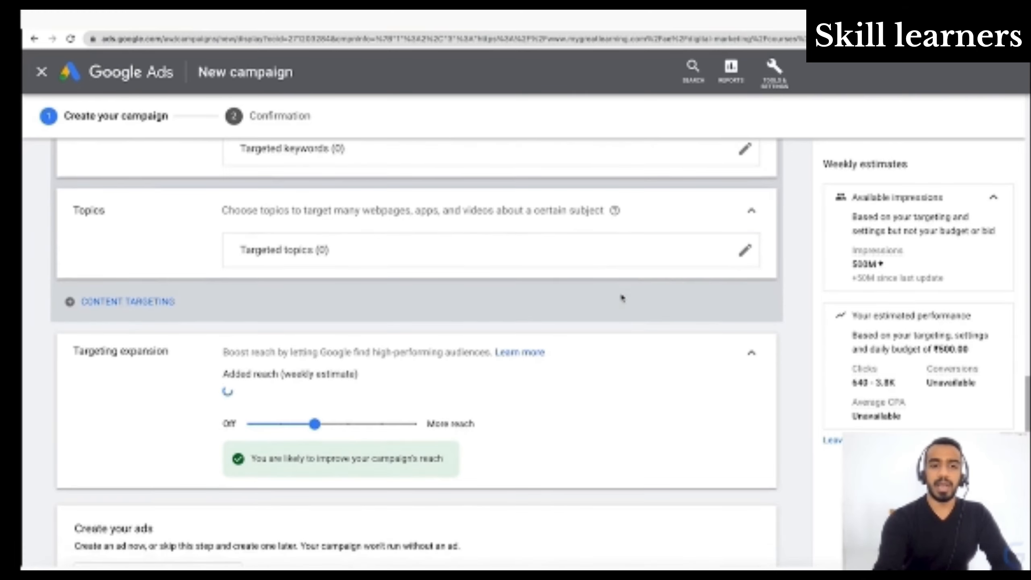
{"action": "left_click", "coordinate": [134, 302]}
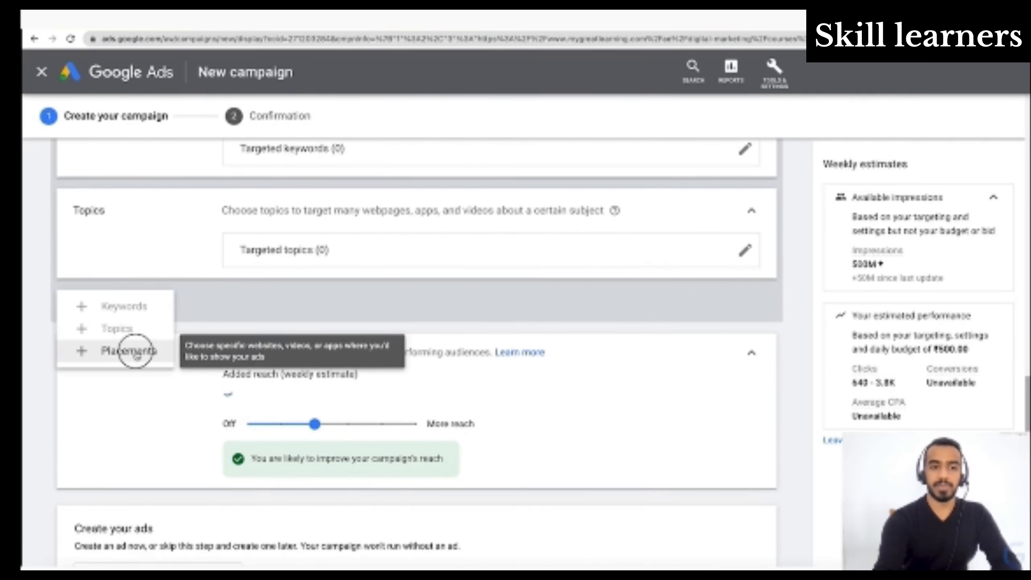
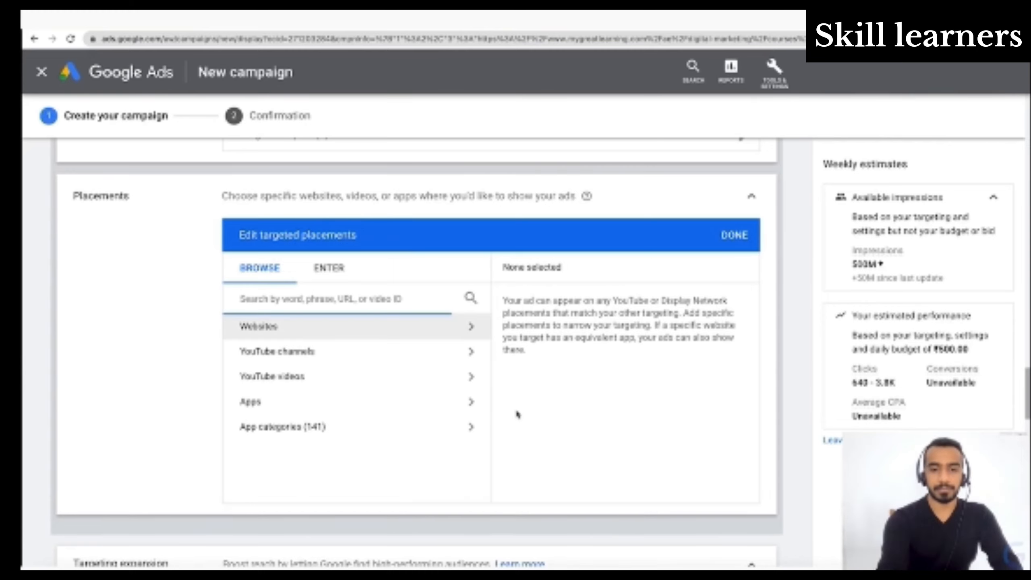
- Finish editing the targeted placements without adding any, and move on past the targeting expansion to the ad creation section
{"action": "left_click", "coordinate": [729, 243]}
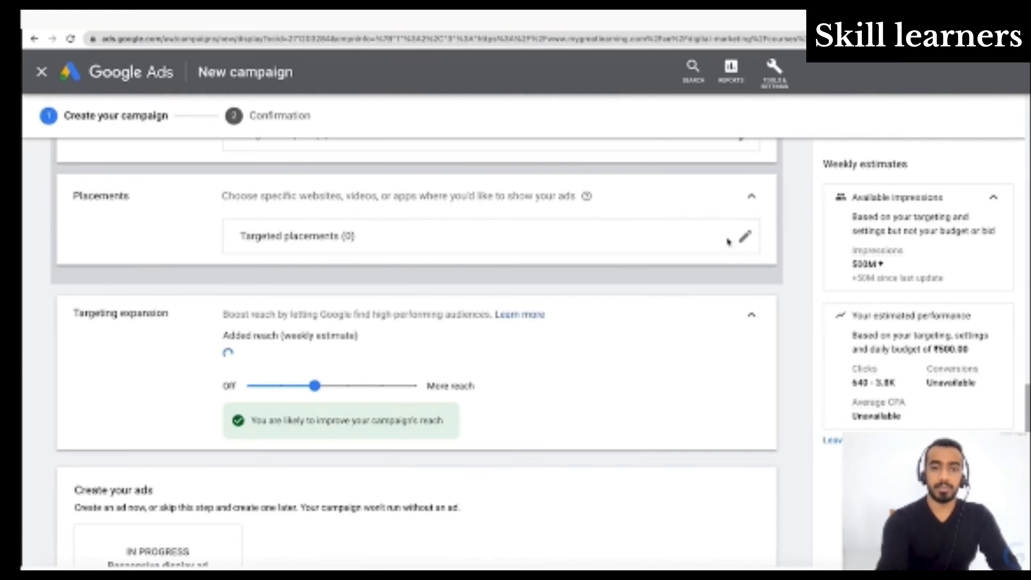
{"action": "scroll", "coordinate": [657, 335], "scroll_direction": "down", "scroll_amount": 1}
{"action": "scroll", "coordinate": [656, 335], "scroll_direction": "down", "scroll_amount": 1}
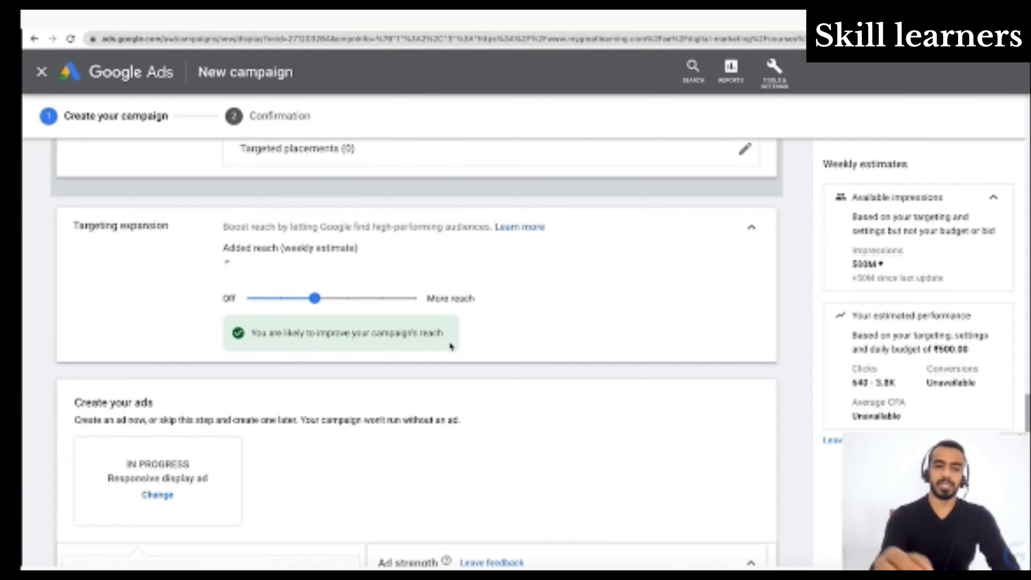
{"action": "scroll", "coordinate": [451, 346], "scroll_direction": "down", "scroll_amount": 8}
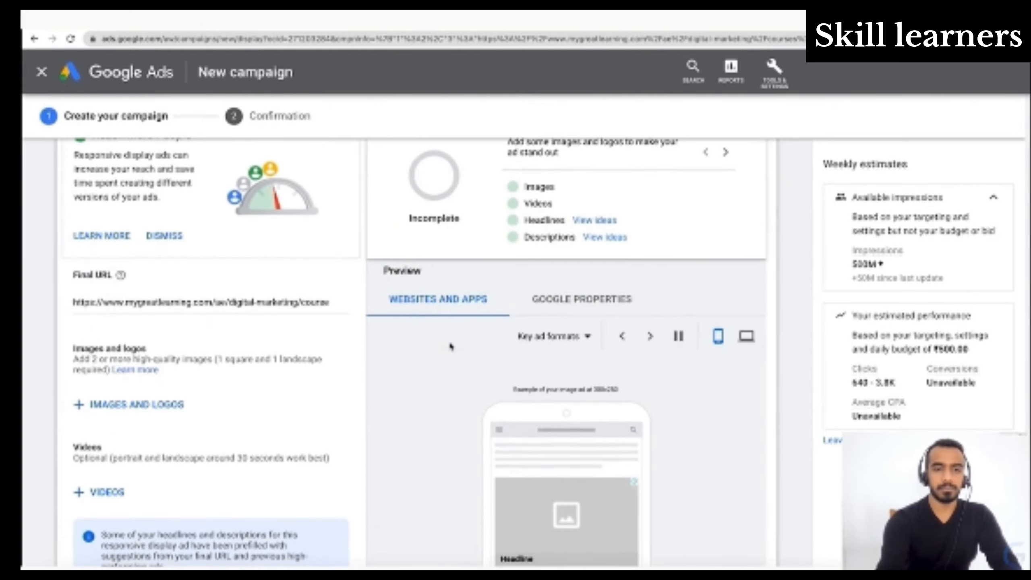
- Look at the ad type options offered for changing the in-progress responsive display ad, and close the list
{"action": "scroll", "coordinate": [450, 345], "scroll_direction": "up", "scroll_amount": 3}
{"action": "scroll", "coordinate": [451, 346], "scroll_direction": "up", "scroll_amount": 2}
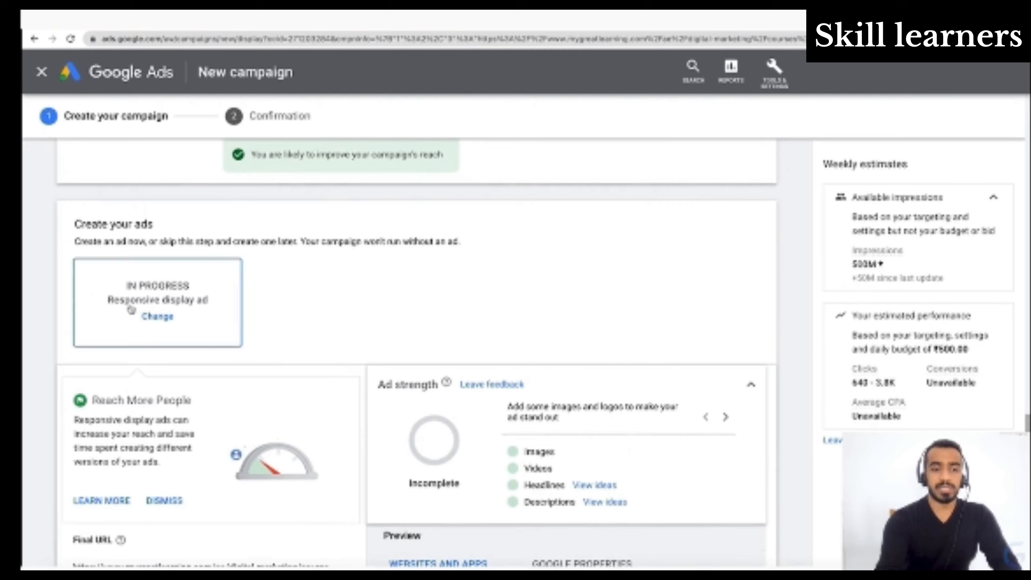
{"action": "left_click", "coordinate": [158, 319]}
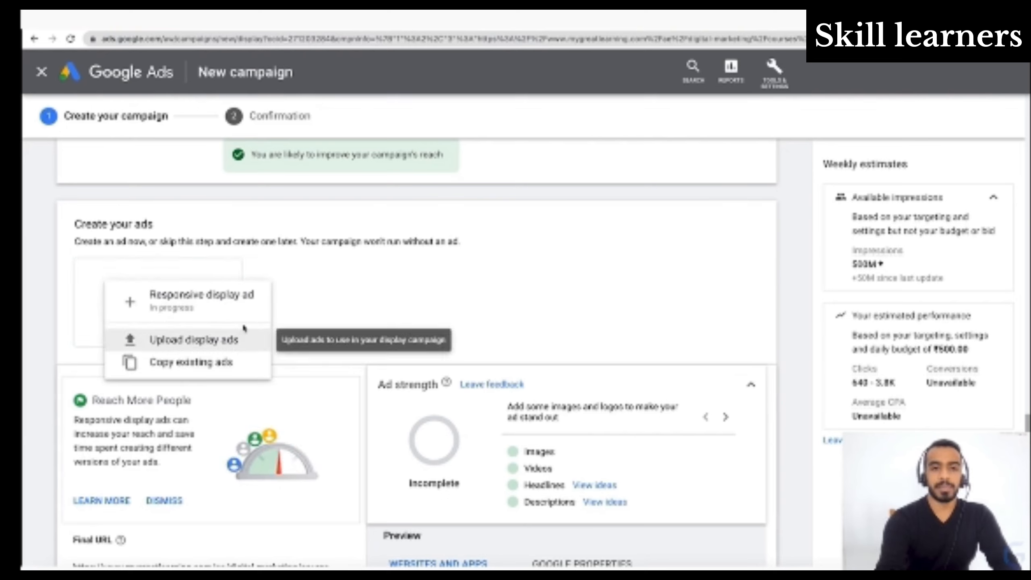
{"action": "left_click", "coordinate": [329, 275]}
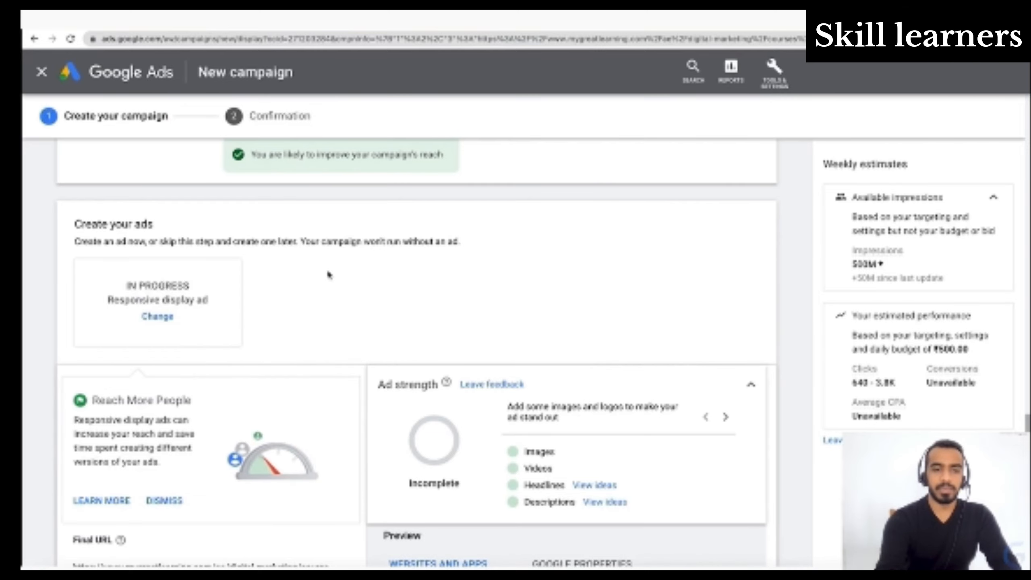
- Review the responsive display ad form and check the final URL through to its end
{"action": "scroll", "coordinate": [329, 275], "scroll_direction": "down", "scroll_amount": 4}
{"action": "scroll", "coordinate": [329, 275], "scroll_direction": "down", "scroll_amount": 2}
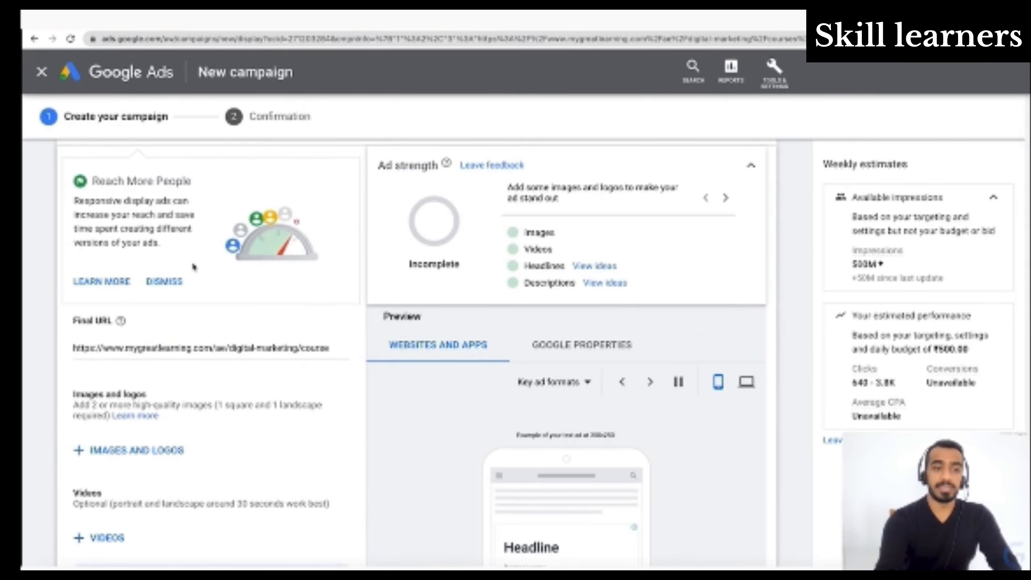
{"action": "scroll", "coordinate": [195, 262], "scroll_direction": "down", "scroll_amount": 1}
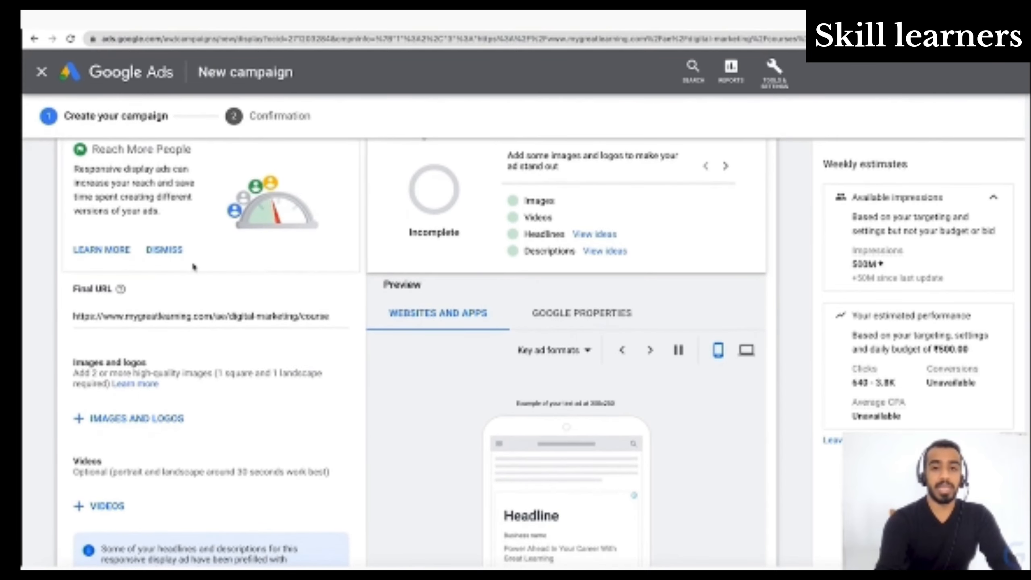
{"action": "scroll", "coordinate": [194, 266], "scroll_direction": "down", "scroll_amount": 1}
{"action": "scroll", "coordinate": [194, 266], "scroll_direction": "down", "scroll_amount": 2}
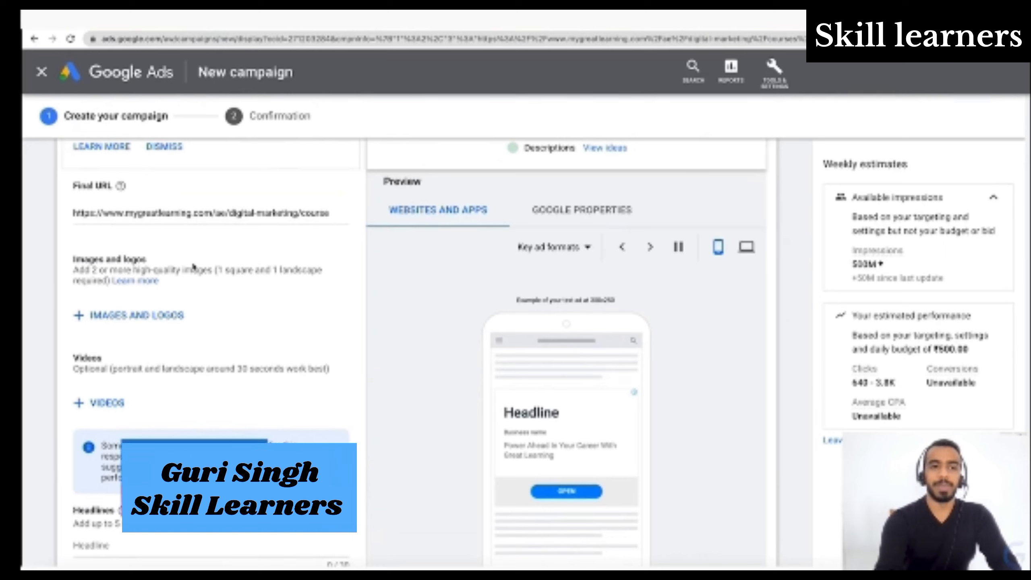
{"action": "left_click", "coordinate": [202, 210]}
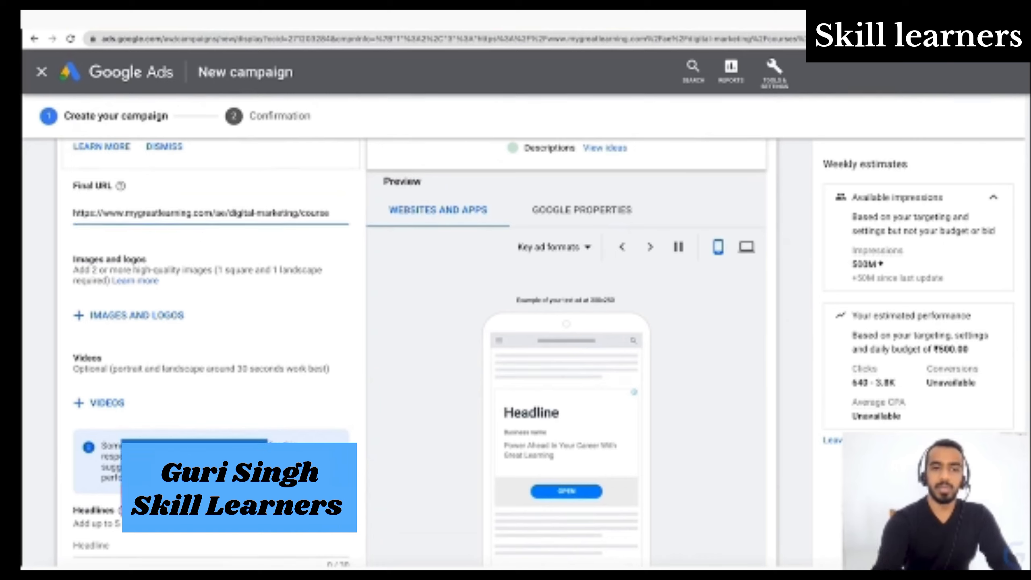
{"action": "key", "text": "End"}
{"action": "key", "text": "Home"}
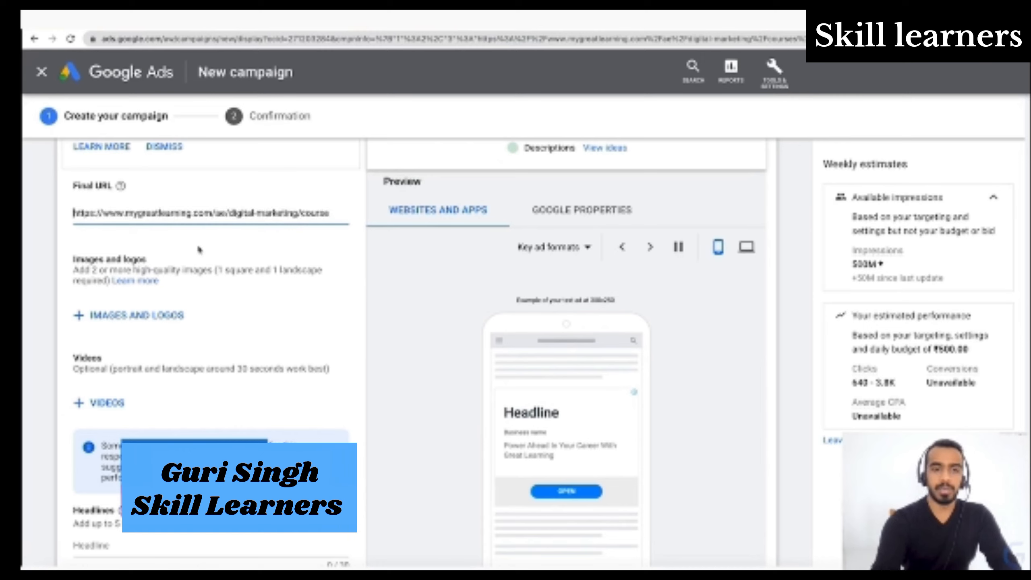
- Add the scanned website image "That's The Power of Digital Marketing" to the ad with only the 1.91:1 crop ratio
{"action": "left_click", "coordinate": [164, 326]}
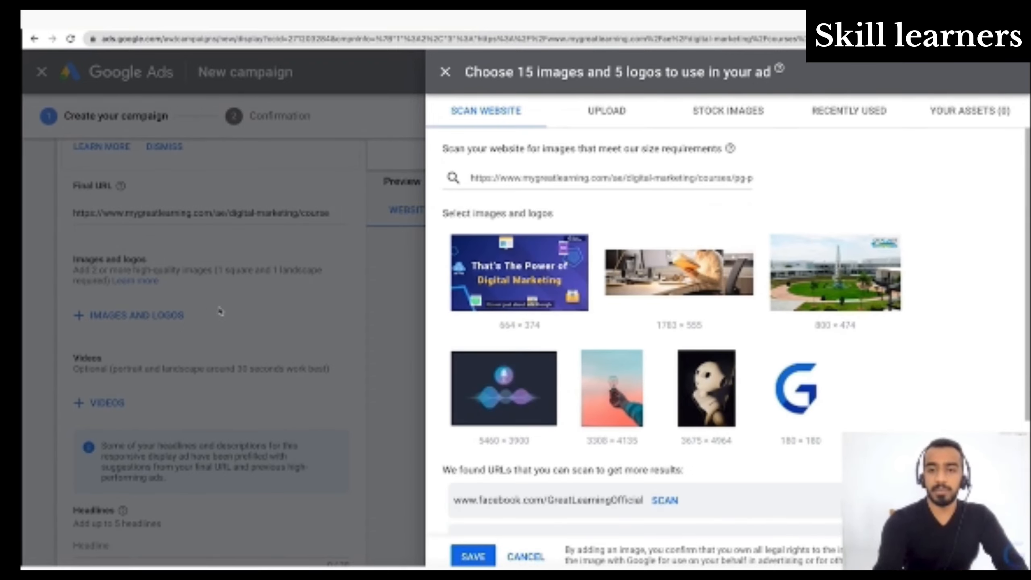
{"action": "mouse_move", "coordinate": [508, 276]}
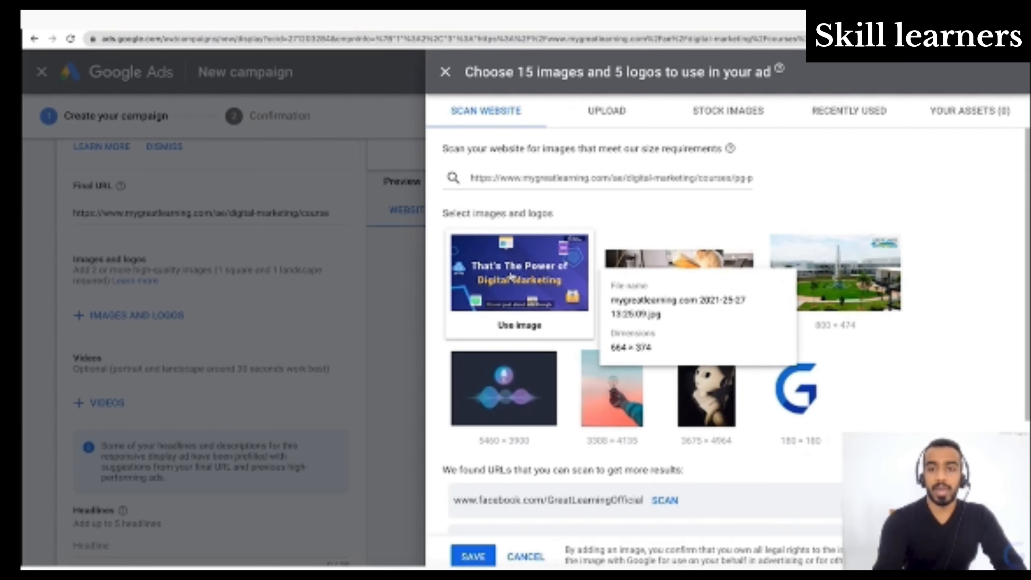
{"action": "left_click", "coordinate": [511, 276]}
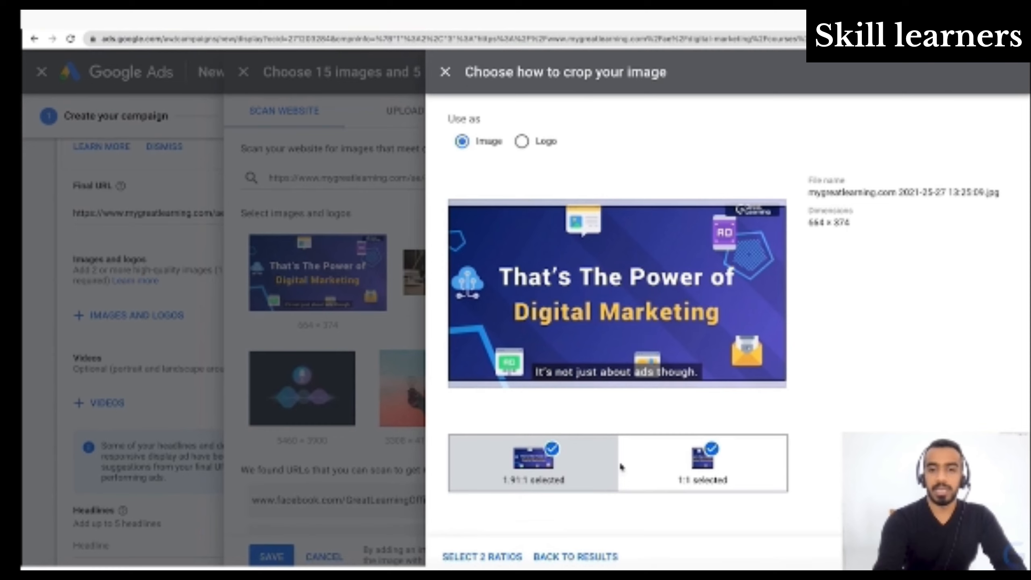
{"action": "left_click", "coordinate": [698, 469]}
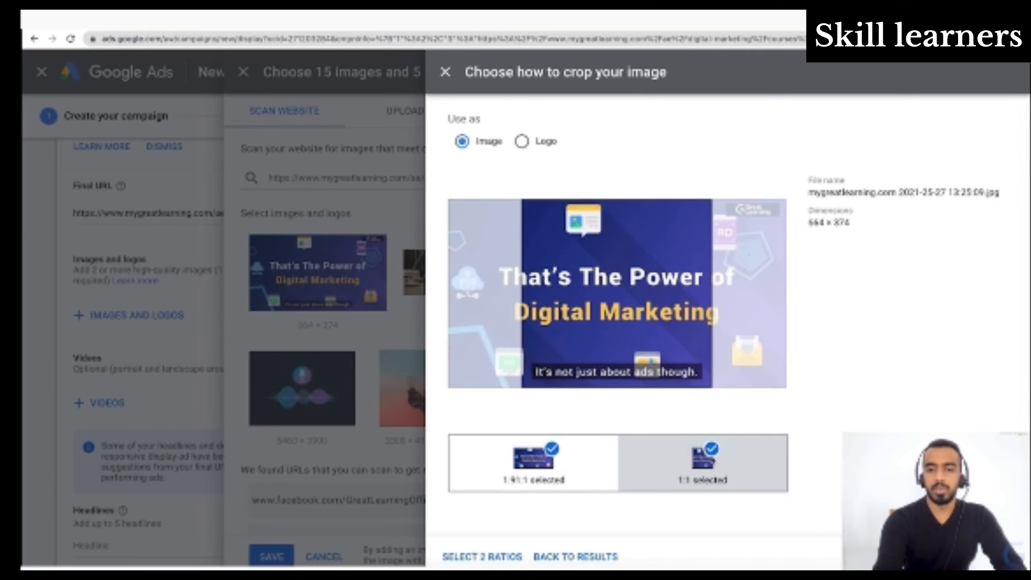
{"action": "left_click", "coordinate": [712, 448]}
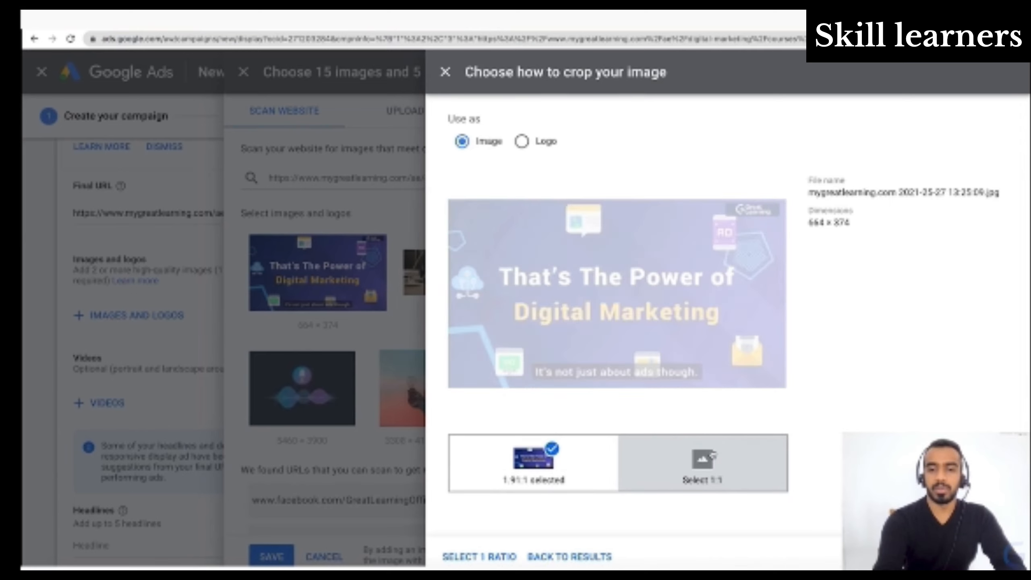
{"action": "left_click", "coordinate": [493, 558]}
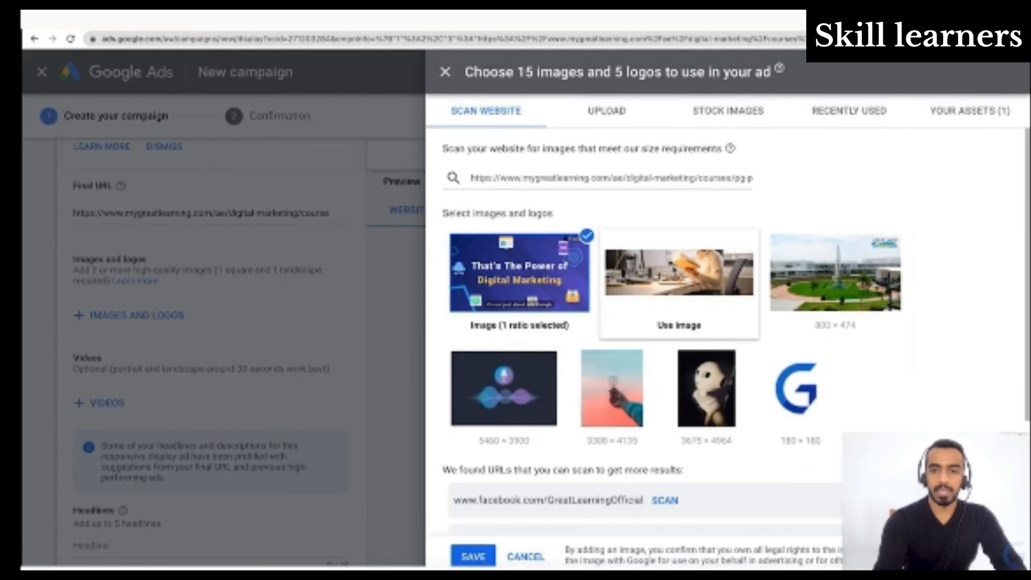
- Add the 1783 × 555 image of a person reading at a desk, deselecting the 1:1 crop and keeping the 1.91:1 ratio
{"action": "left_click", "coordinate": [679, 325]}
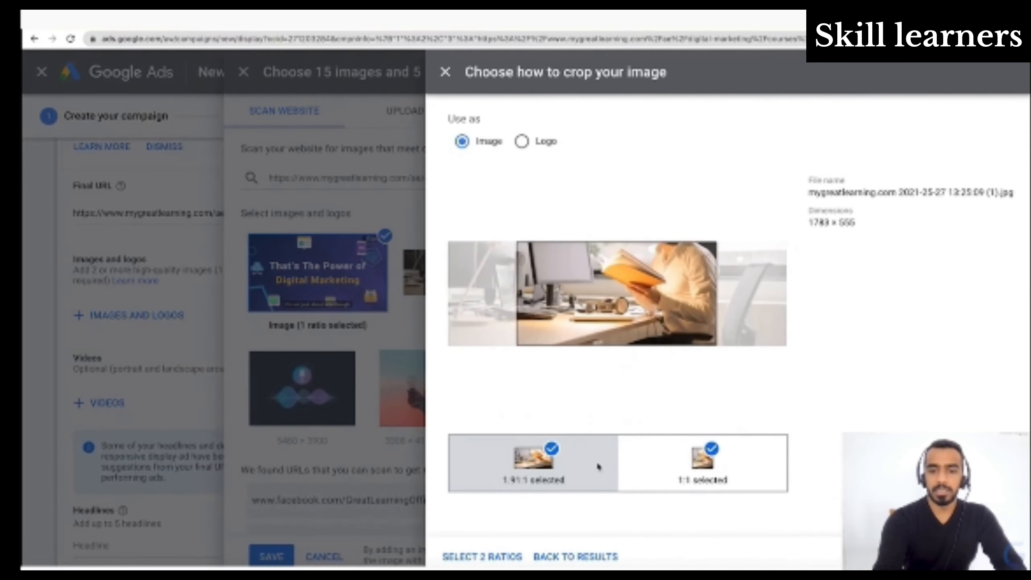
{"action": "left_click", "coordinate": [697, 488]}
{"action": "mouse_move", "coordinate": [650, 282]}
{"action": "left_mouse_down"}
{"action": "mouse_move", "coordinate": [676, 277]}
{"action": "mouse_move", "coordinate": [643, 286]}
{"action": "left_mouse_up"}
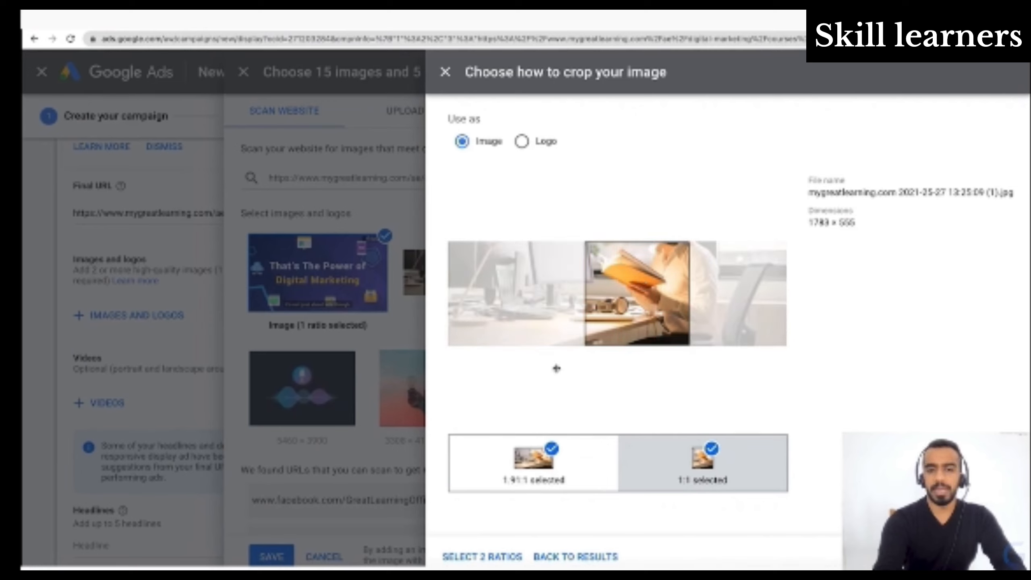
{"action": "left_click", "coordinate": [491, 557]}
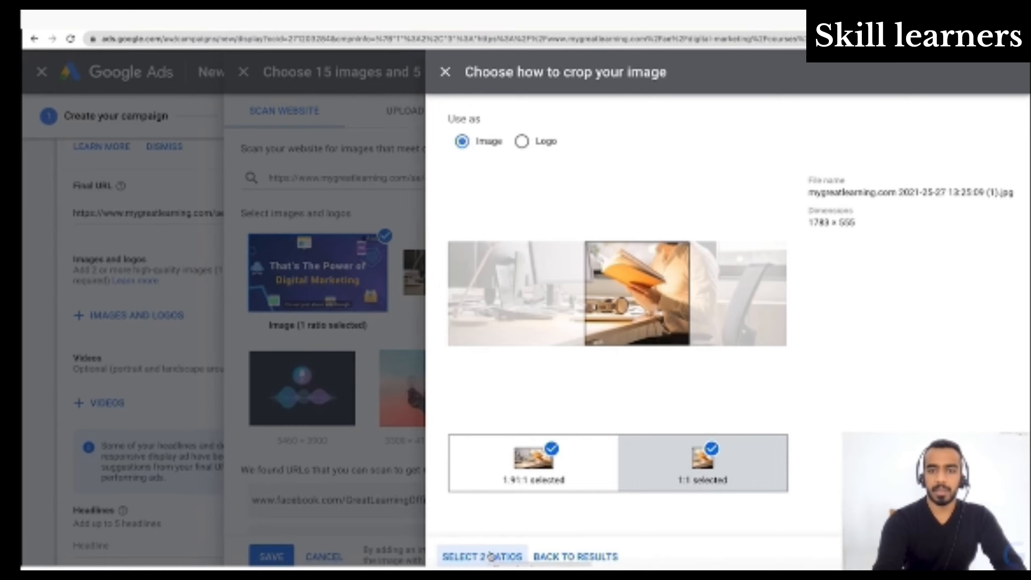
{"action": "left_click", "coordinate": [727, 458]}
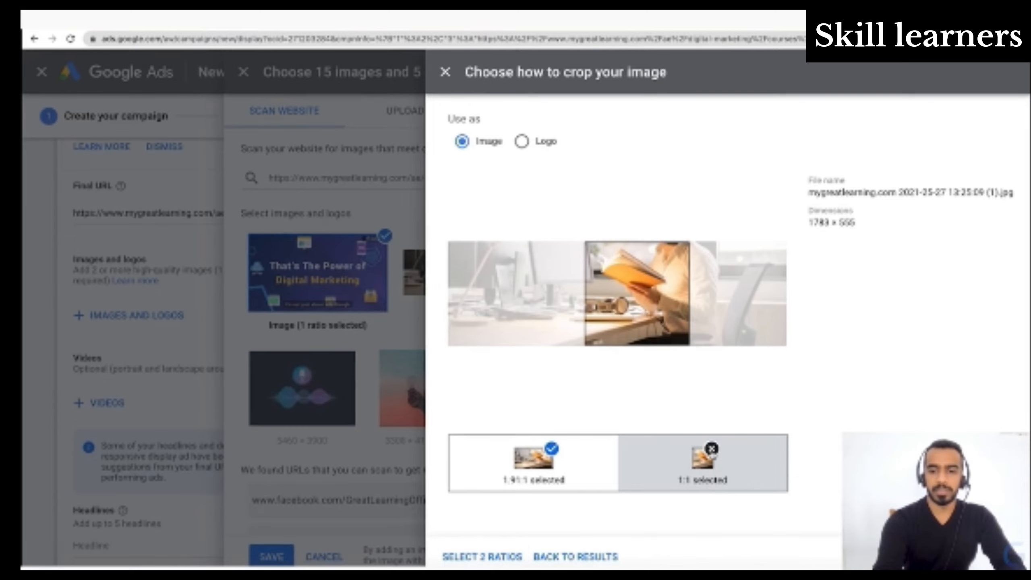
{"action": "left_click", "coordinate": [491, 546]}
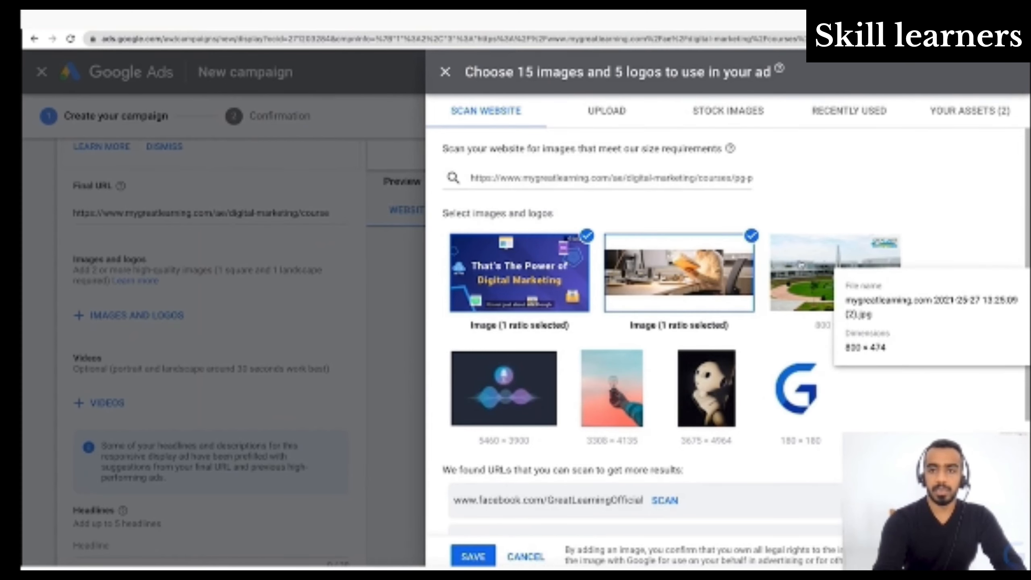
- Add the campus image in both 1.91:1 and 1:1 ratios, shifting the square crop to include the Great Lakes logo
{"action": "left_click", "coordinate": [836, 281]}
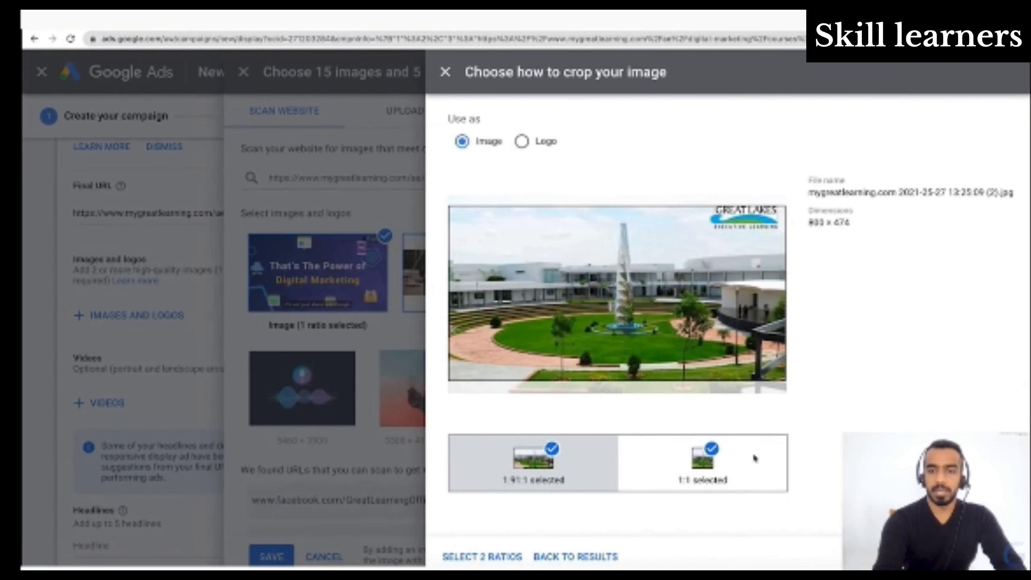
{"action": "left_click", "coordinate": [703, 463]}
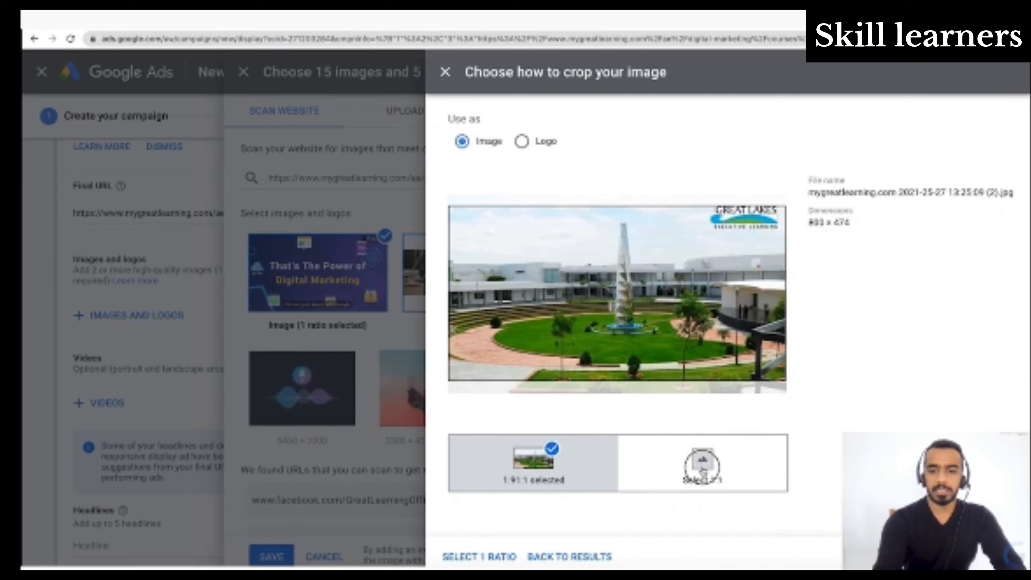
{"action": "left_click", "coordinate": [703, 466]}
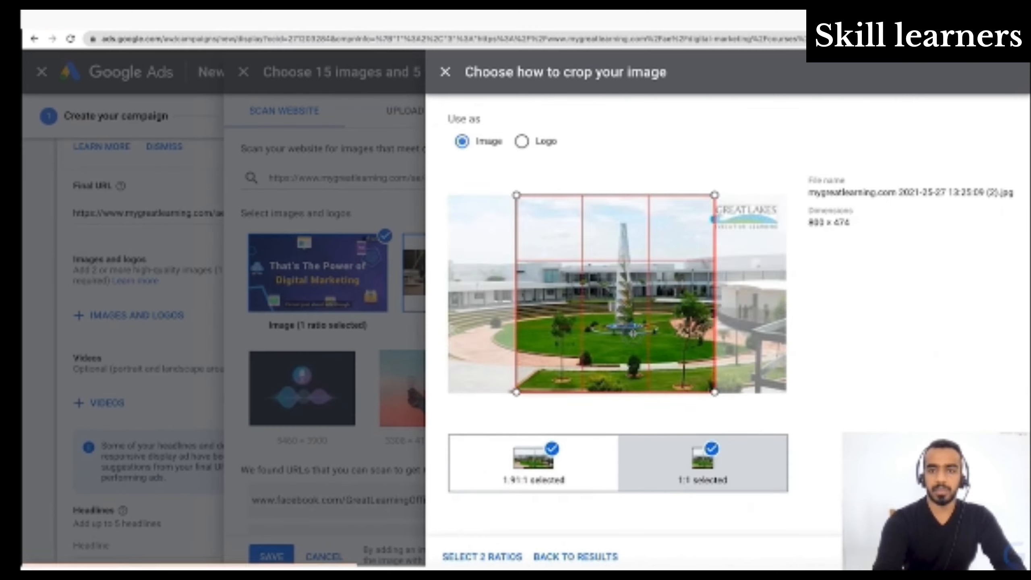
{"action": "left_click_drag", "start_coordinate": [632, 334], "coordinate": [703, 334]}
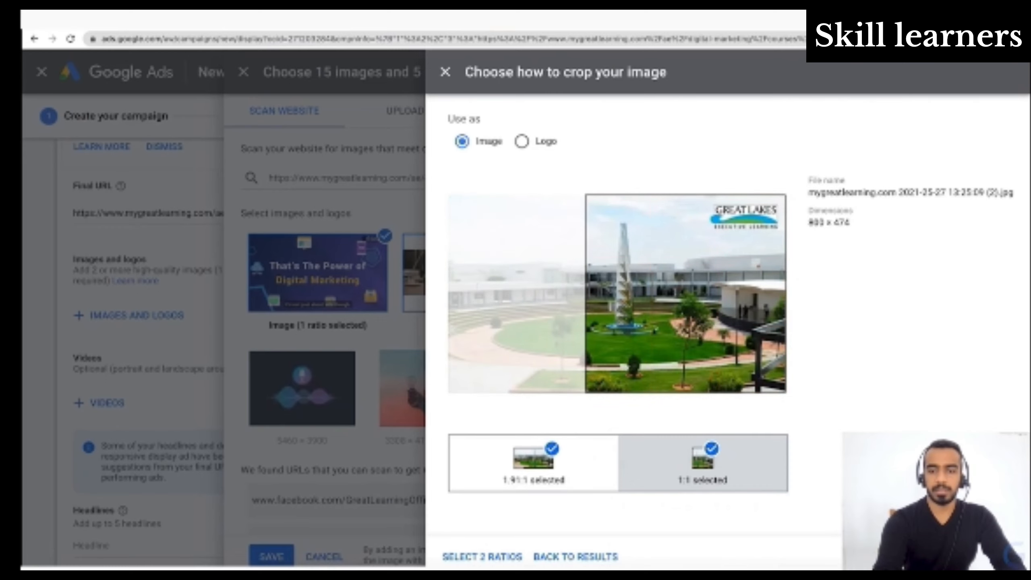
{"action": "left_click", "coordinate": [484, 557]}
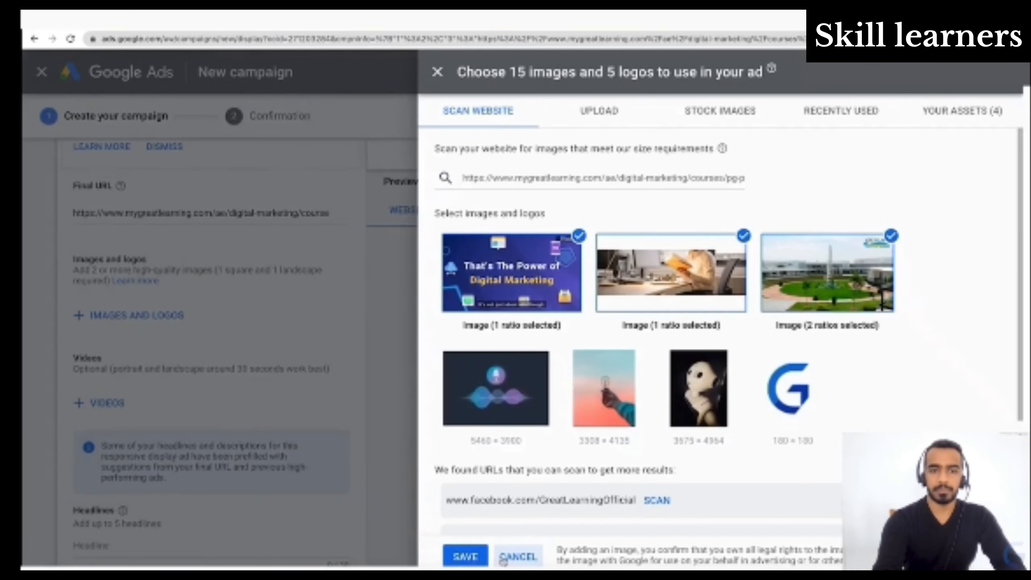
- Dismiss the microphone image's crop options and add the blue G image as a logo with the 1:1 ratio
{"action": "left_click", "coordinate": [508, 402]}
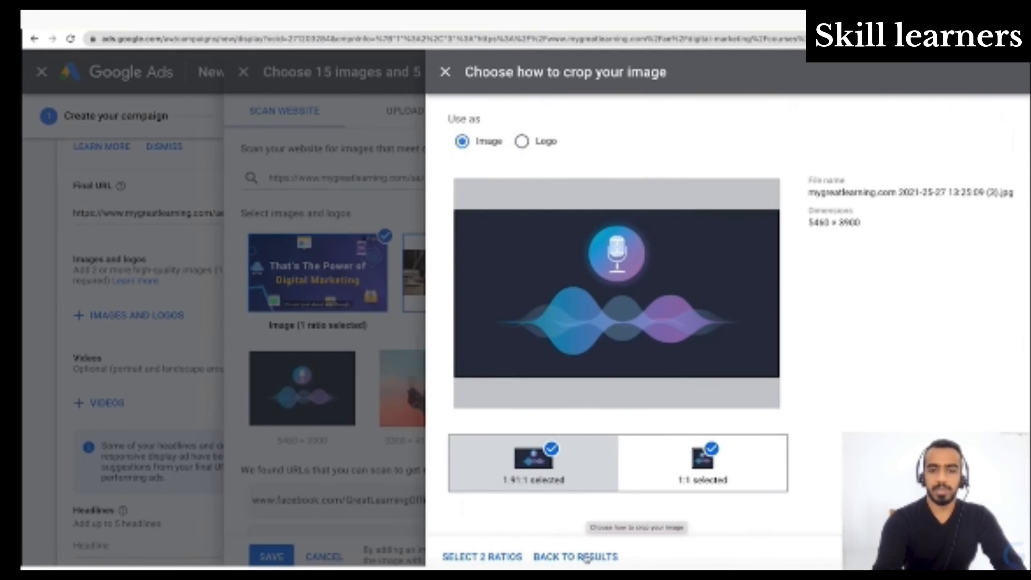
{"action": "left_click", "coordinate": [585, 557]}
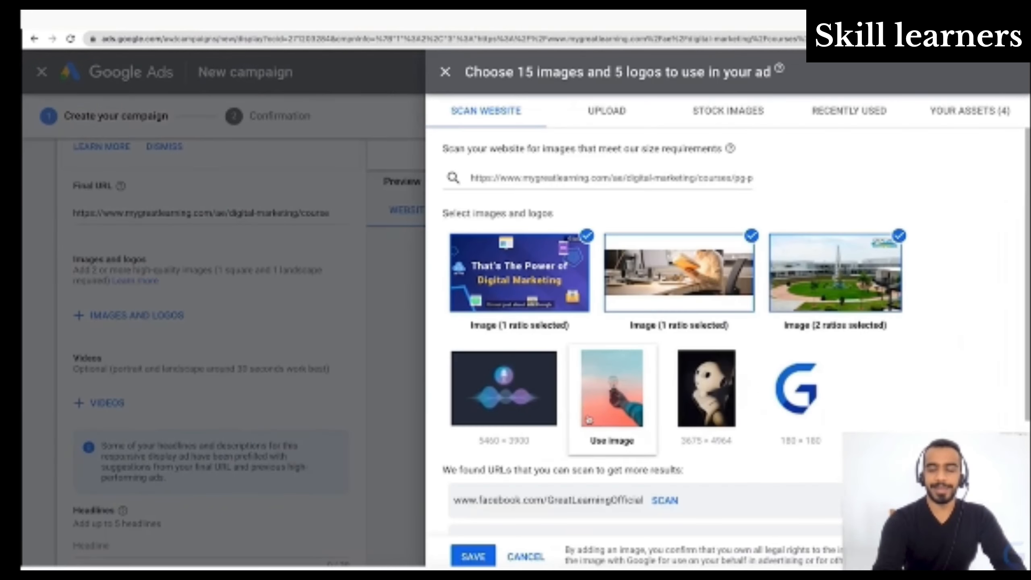
{"action": "mouse_move", "coordinate": [817, 373]}
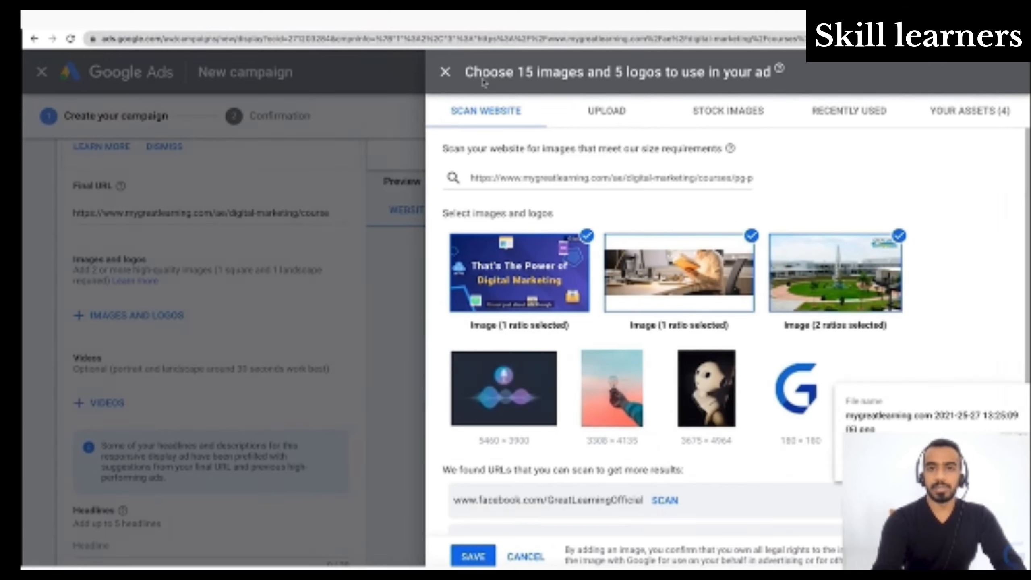
{"action": "left_click", "coordinate": [807, 402]}
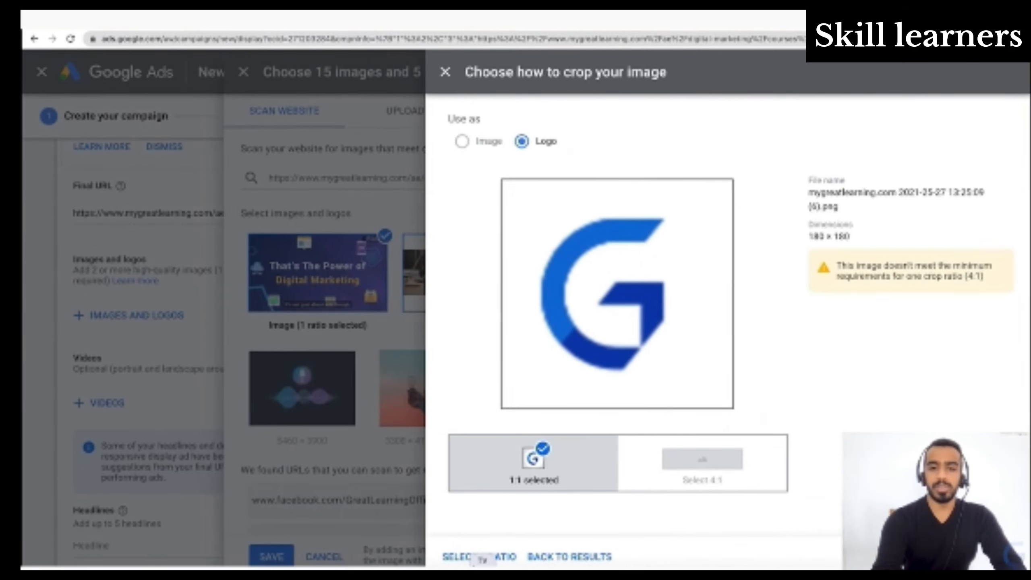
{"action": "left_click", "coordinate": [475, 558]}
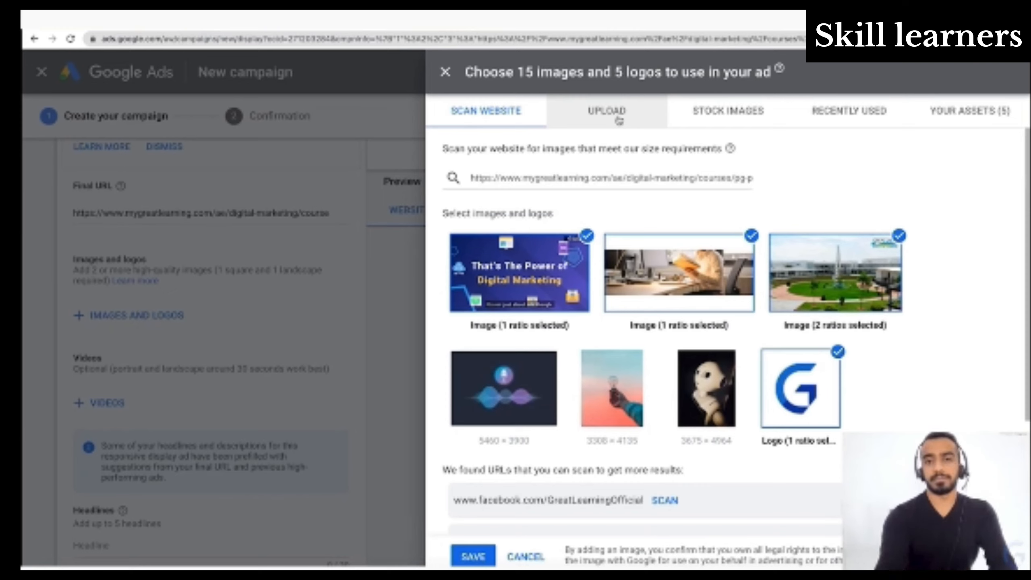
- Search the stock images for "digital marketing" and browse the results for usable ad images
{"action": "left_click", "coordinate": [701, 111]}
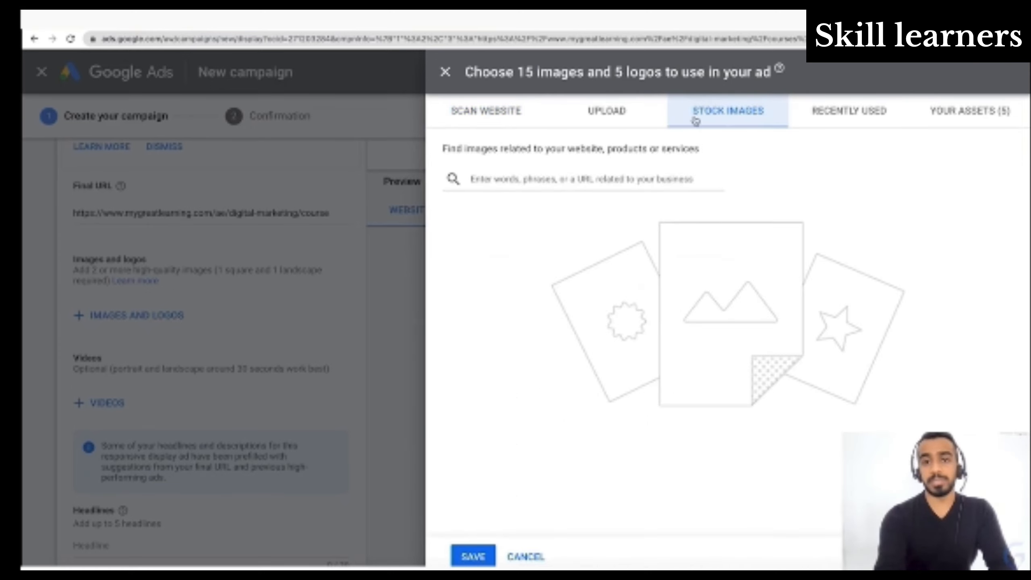
{"action": "left_click", "coordinate": [589, 174]}
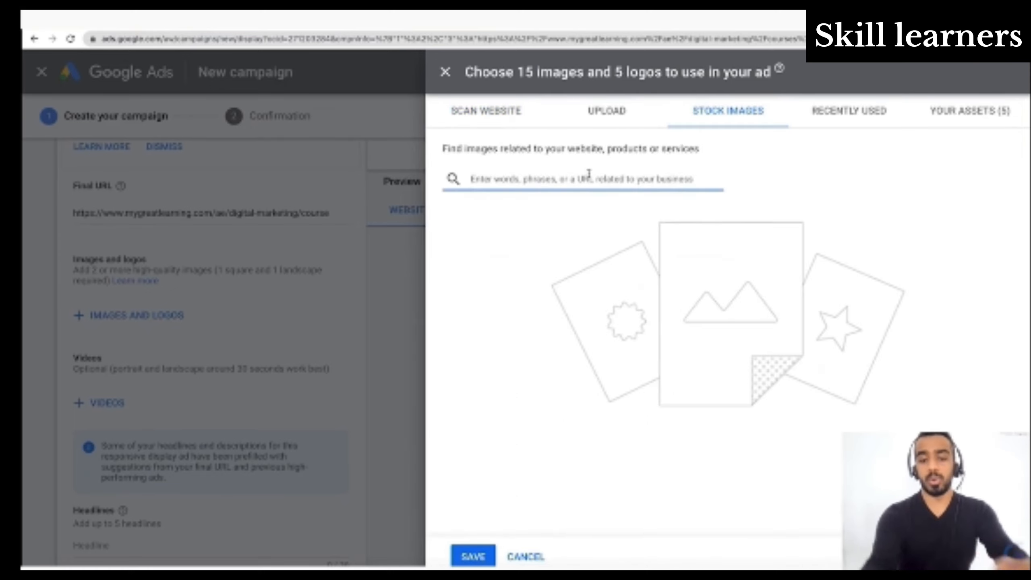
{"action": "type", "text": "digital"}
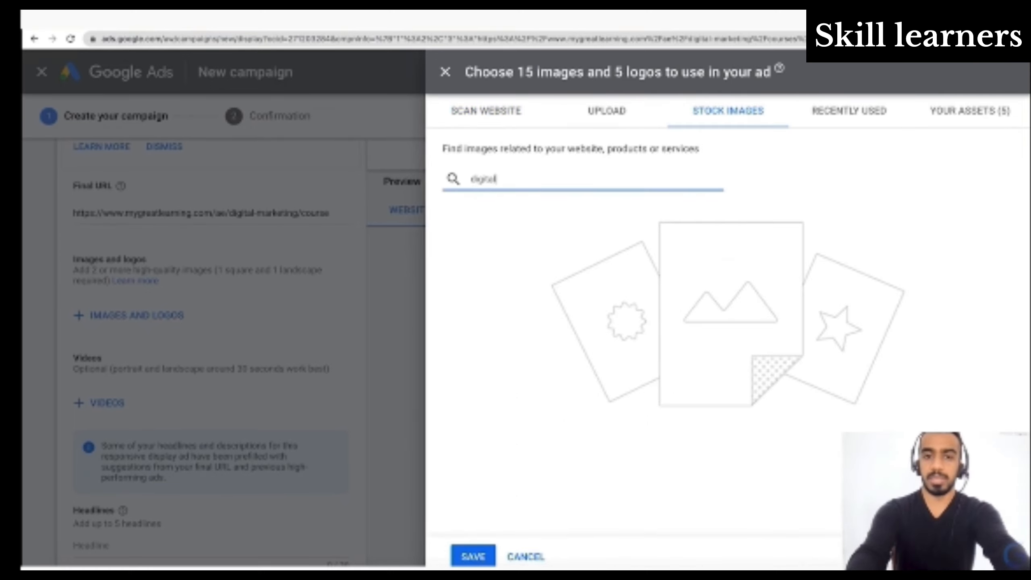
{"action": "type", "text": " marketing"}
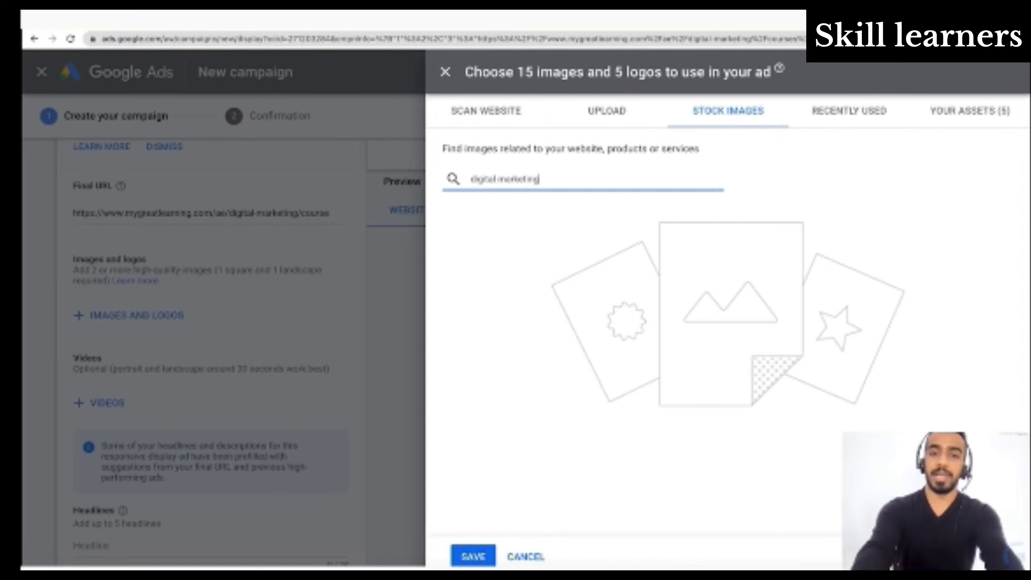
{"action": "key", "text": "Return"}
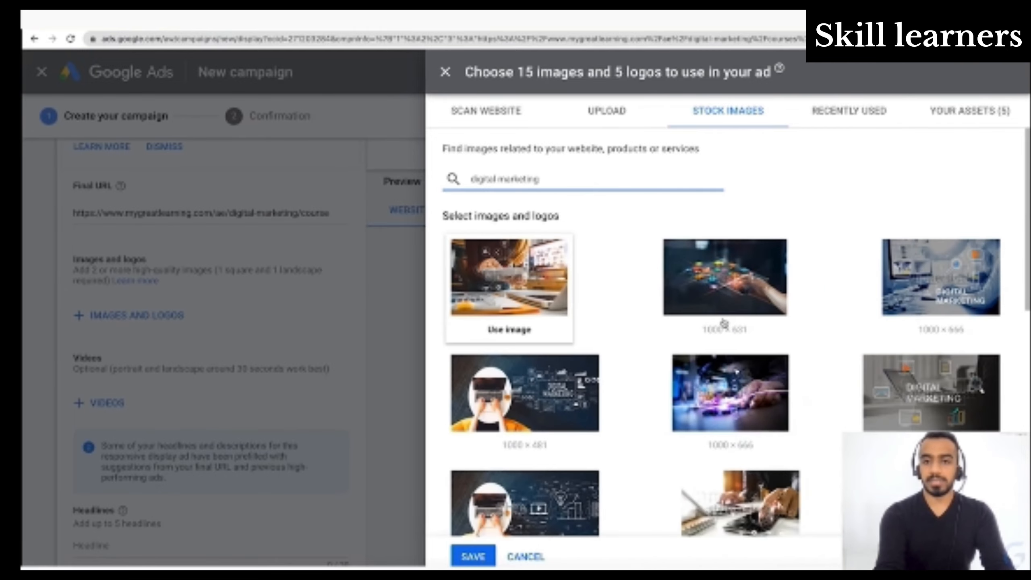
{"action": "scroll", "coordinate": [722, 322], "scroll_direction": "down", "scroll_amount": 1}
{"action": "scroll", "coordinate": [724, 323], "scroll_direction": "down", "scroll_amount": 5}
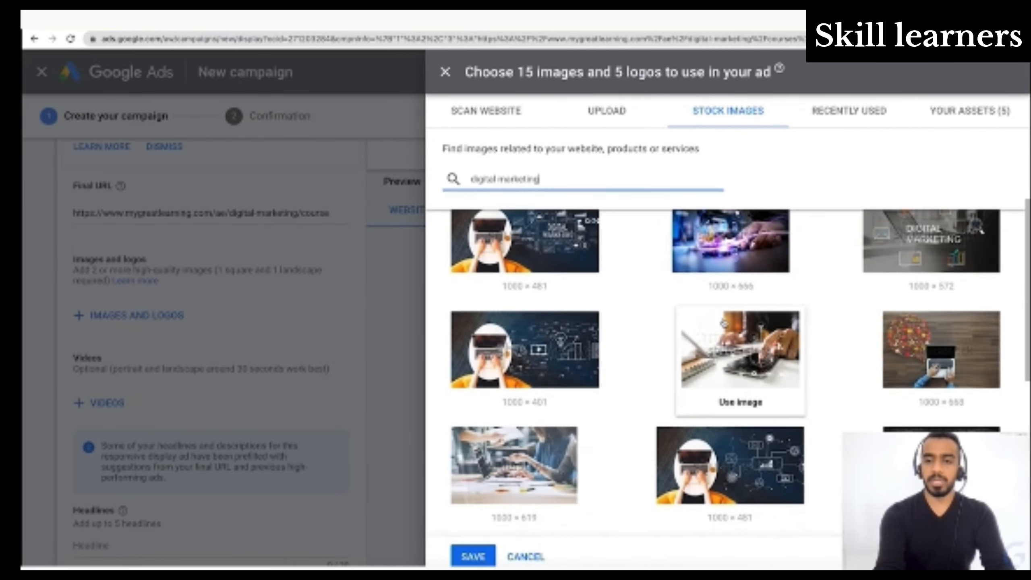
{"action": "scroll", "coordinate": [725, 323], "scroll_direction": "down", "scroll_amount": 3}
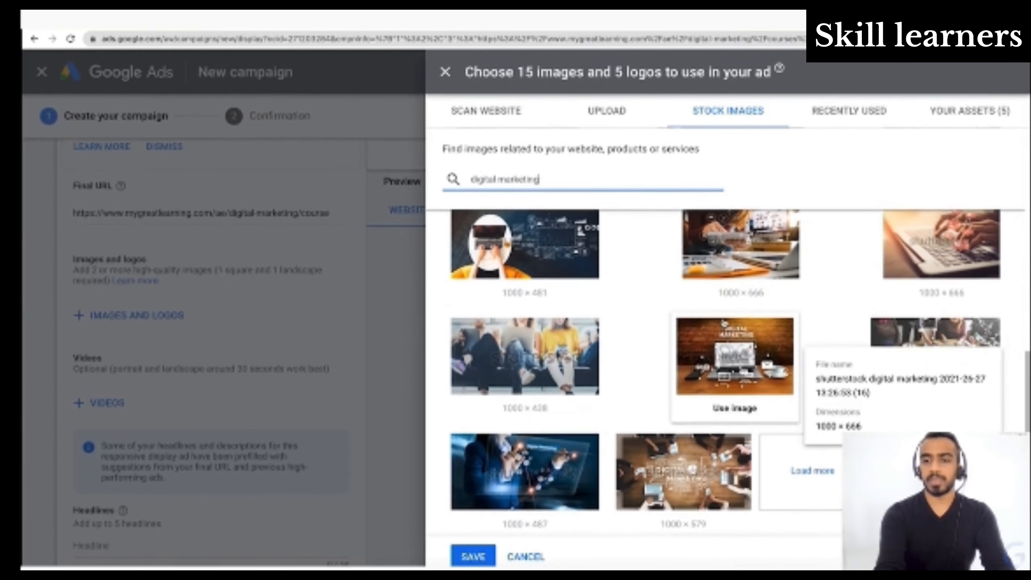
{"action": "scroll", "coordinate": [724, 323], "scroll_direction": "up", "scroll_amount": 3}
{"action": "scroll", "coordinate": [725, 323], "scroll_direction": "up", "scroll_amount": 1}
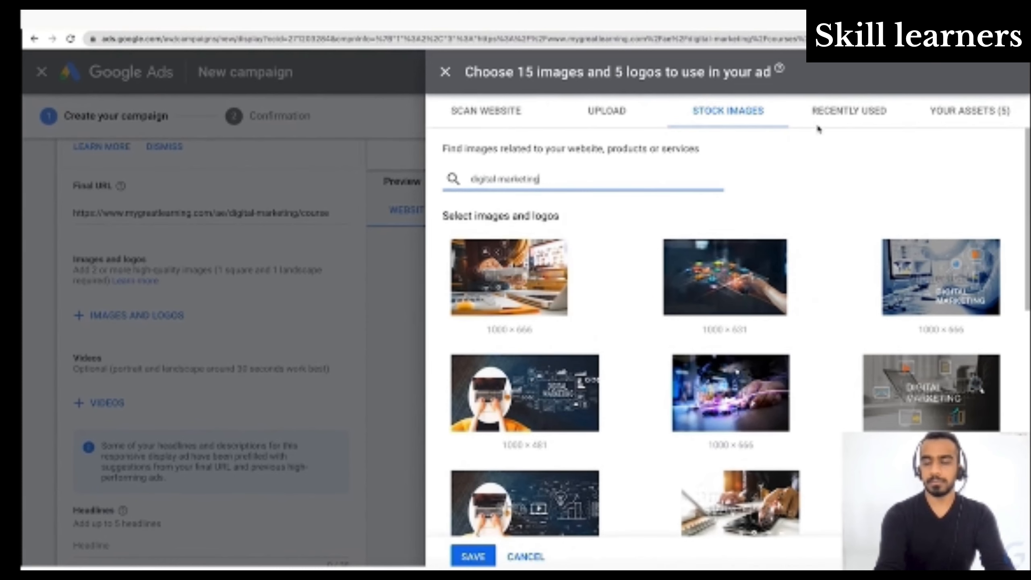
- Review the assets selected for the ad and save the chosen images and G logo to it
{"action": "left_click", "coordinate": [964, 118]}
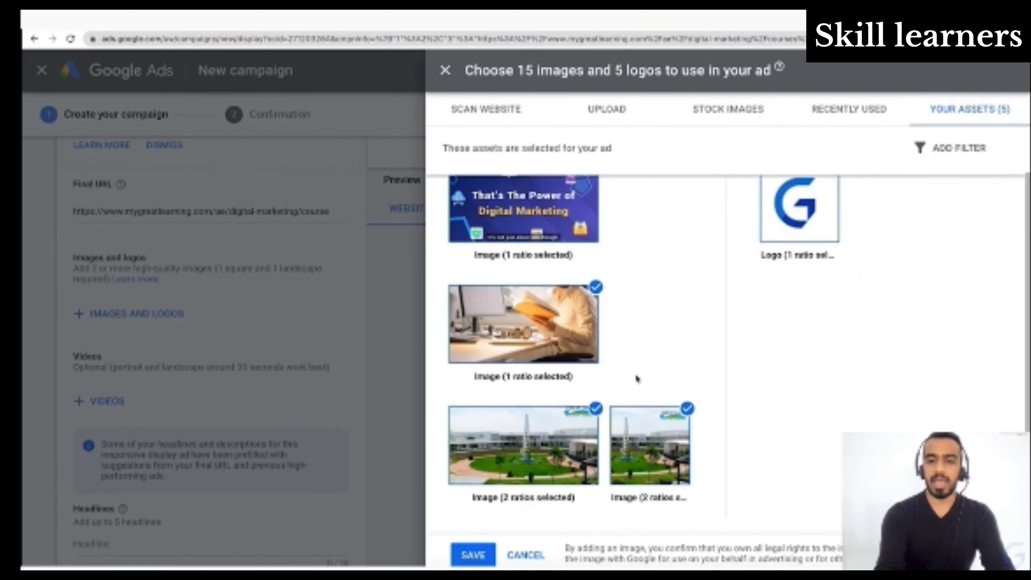
{"action": "left_click", "coordinate": [473, 557]}
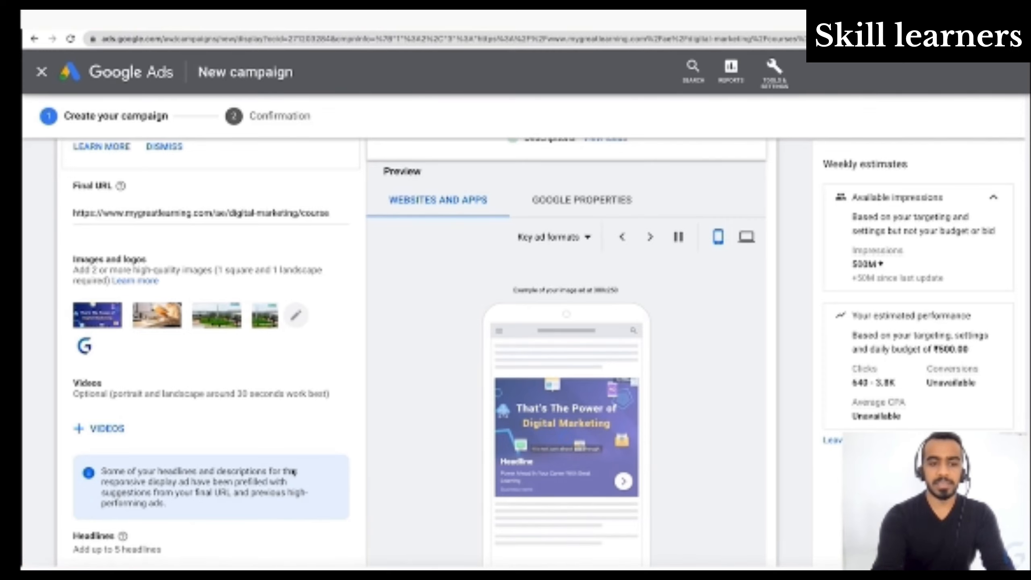
- Examine the ad's headline, long headline, description and business name fields
{"action": "scroll", "coordinate": [291, 467], "scroll_direction": "down", "scroll_amount": 8}
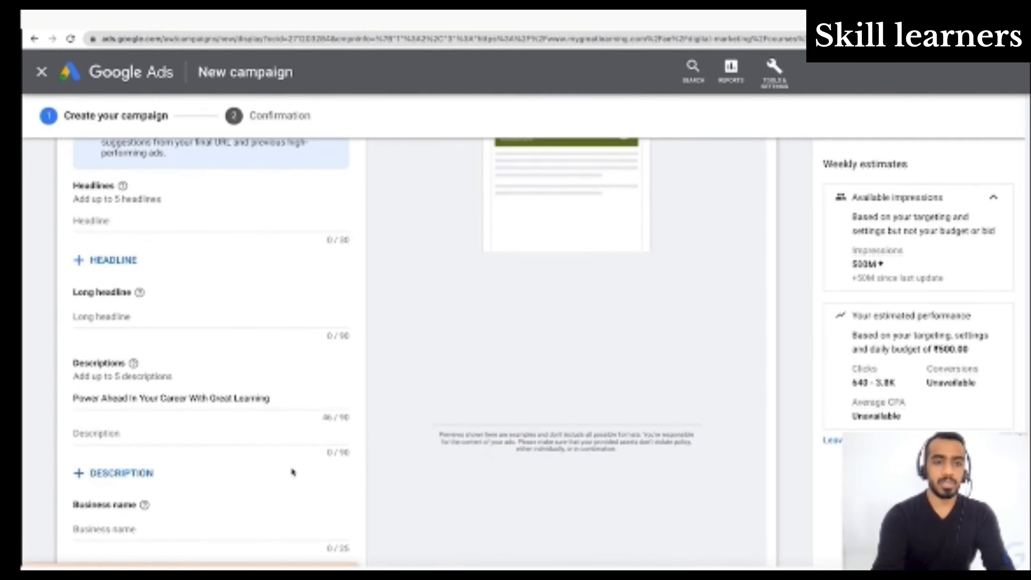
{"action": "scroll", "coordinate": [293, 471], "scroll_direction": "up", "scroll_amount": 3}
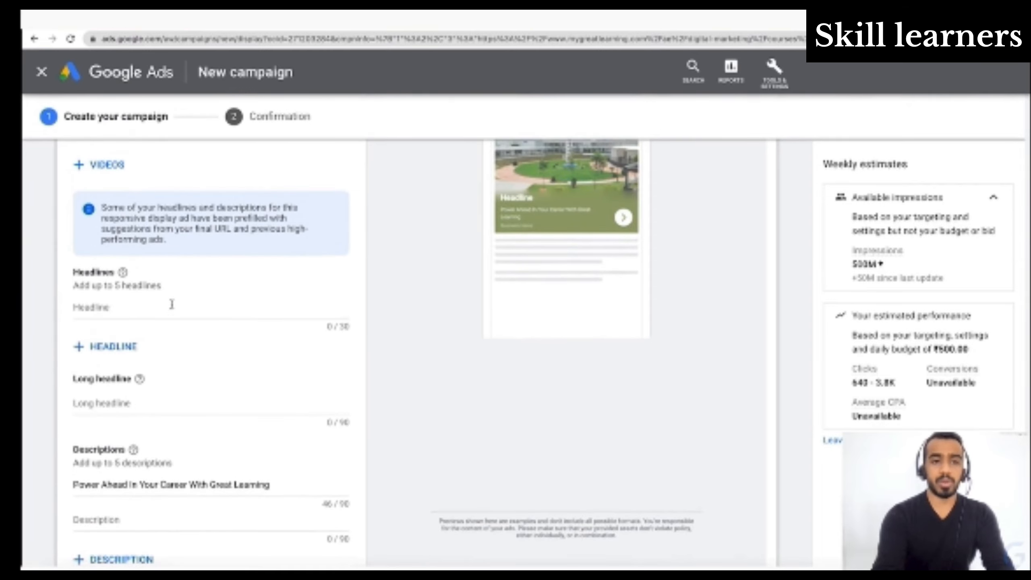
{"action": "left_click", "coordinate": [171, 304]}
{"action": "left_click", "coordinate": [133, 402]}
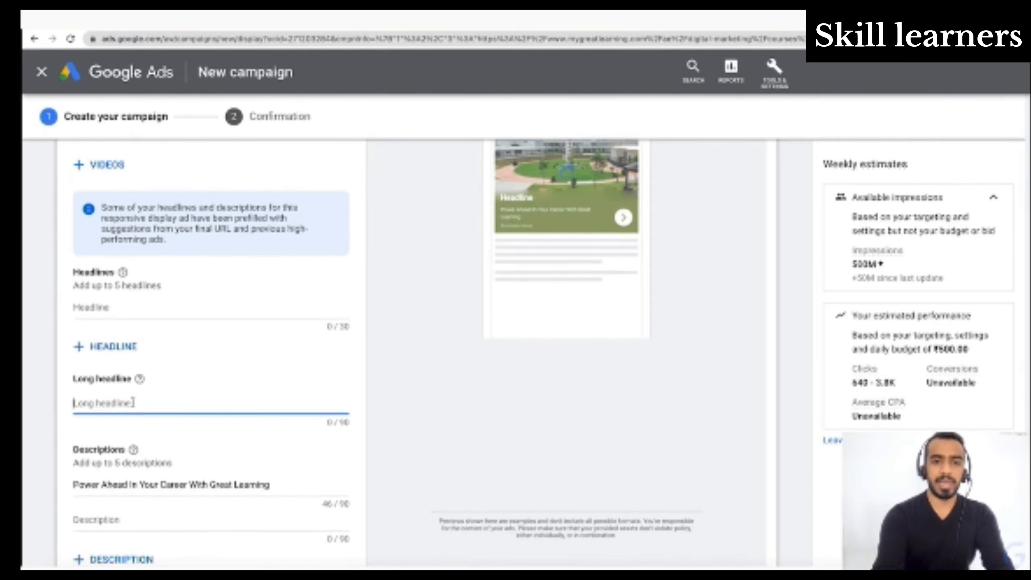
{"action": "scroll", "coordinate": [133, 402], "scroll_direction": "down", "scroll_amount": 5}
{"action": "scroll", "coordinate": [133, 402], "scroll_direction": "down", "scroll_amount": 3}
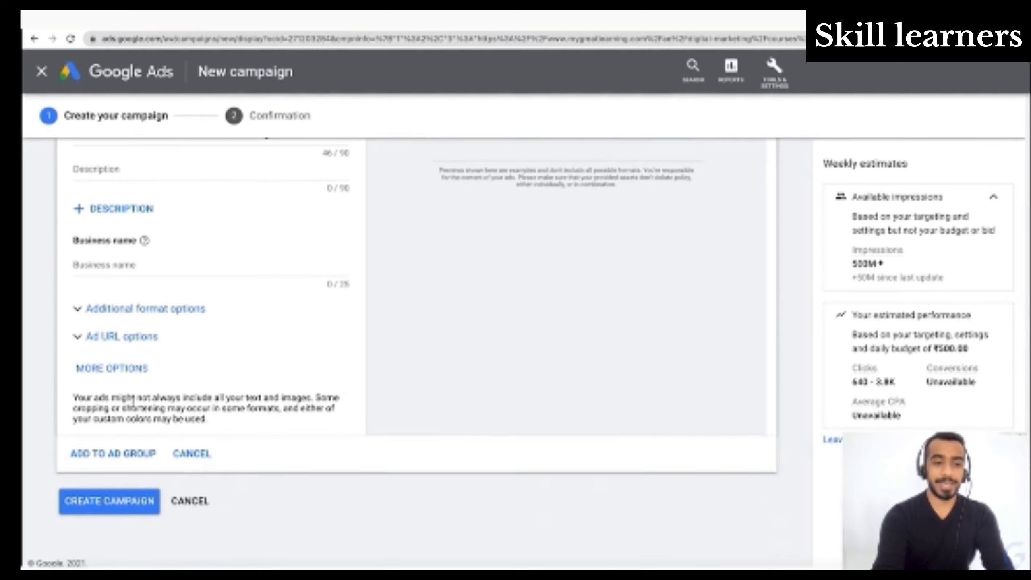
{"action": "scroll", "coordinate": [135, 404], "scroll_direction": "up", "scroll_amount": 7}
{"action": "scroll", "coordinate": [134, 404], "scroll_direction": "up", "scroll_amount": 1}
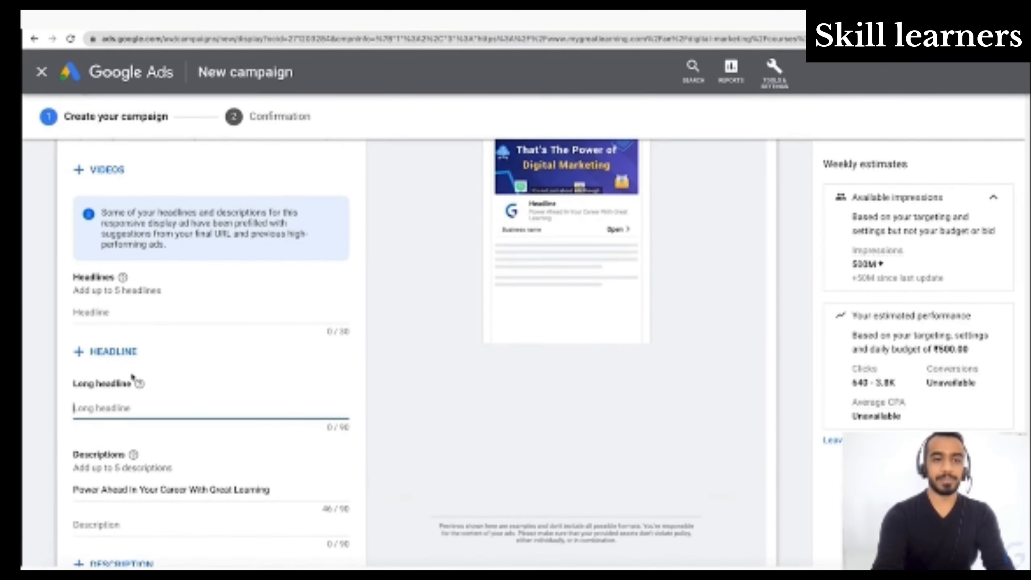
- Add a second headline field and enter "Online Digital Marketing" as the first headline
{"action": "left_click", "coordinate": [121, 351]}
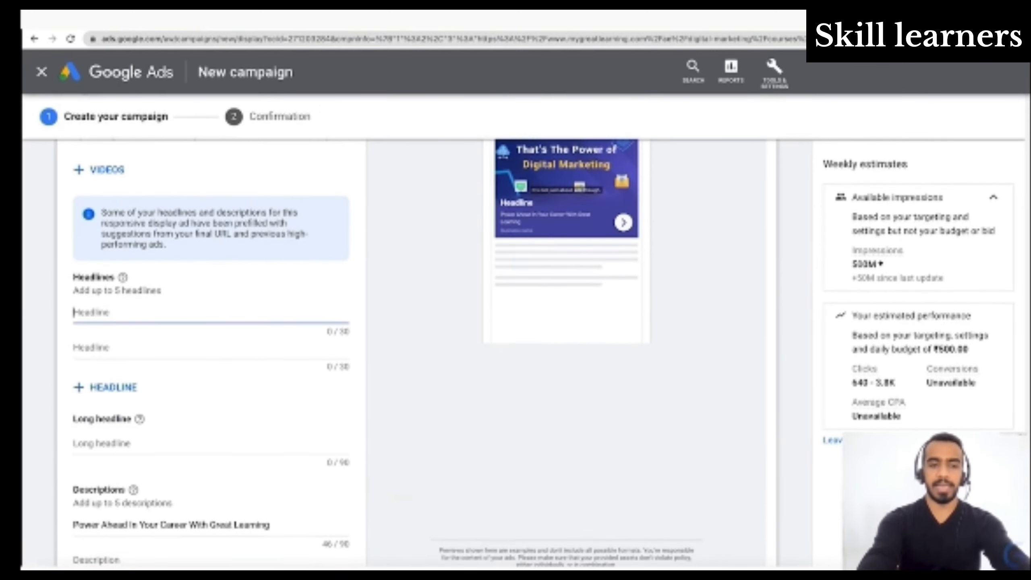
{"action": "type", "text": "On"}
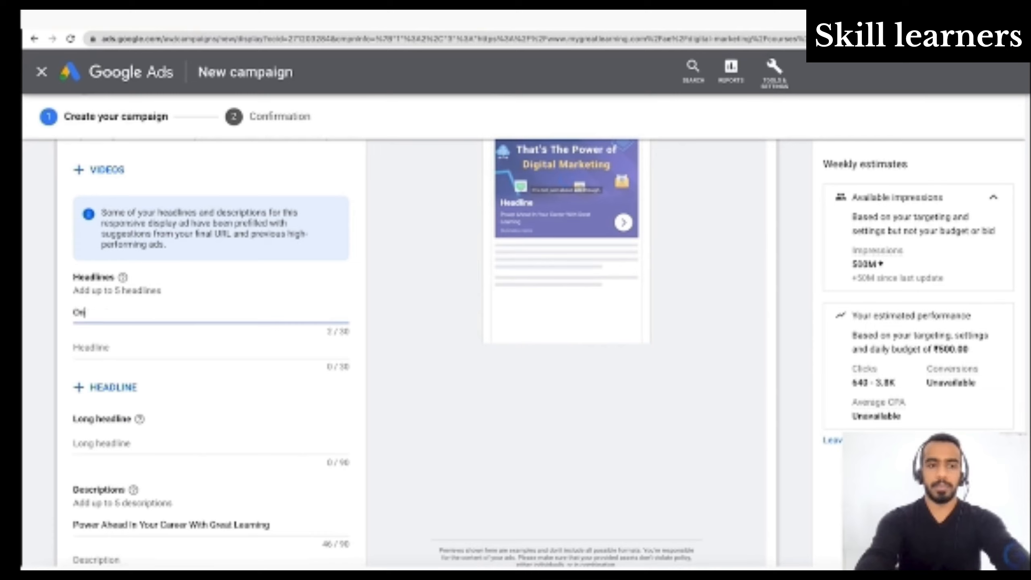
{"action": "type", "text": "line D"}
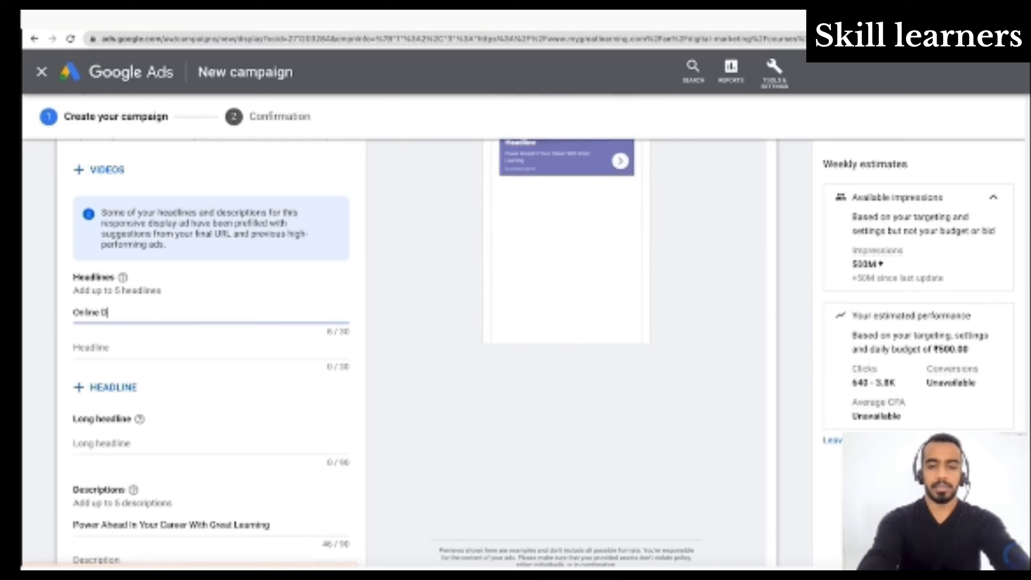
{"action": "type", "text": "igital Marketing"}
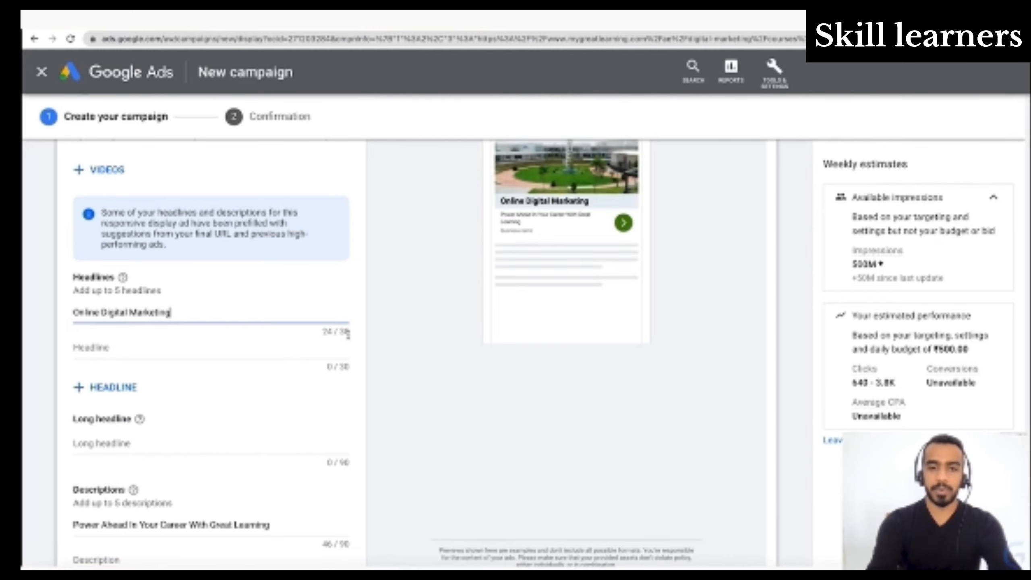
- Add three more empty headline fields to the ad, reaching the maximum of five
{"action": "left_click", "coordinate": [122, 389]}
{"action": "left_click", "coordinate": [119, 425]}
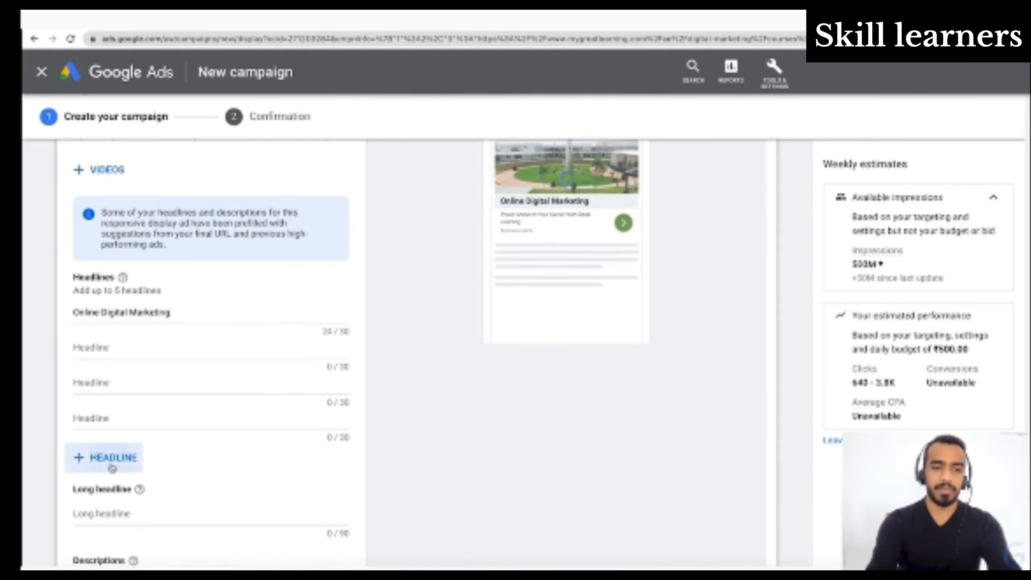
{"action": "left_click", "coordinate": [113, 459]}
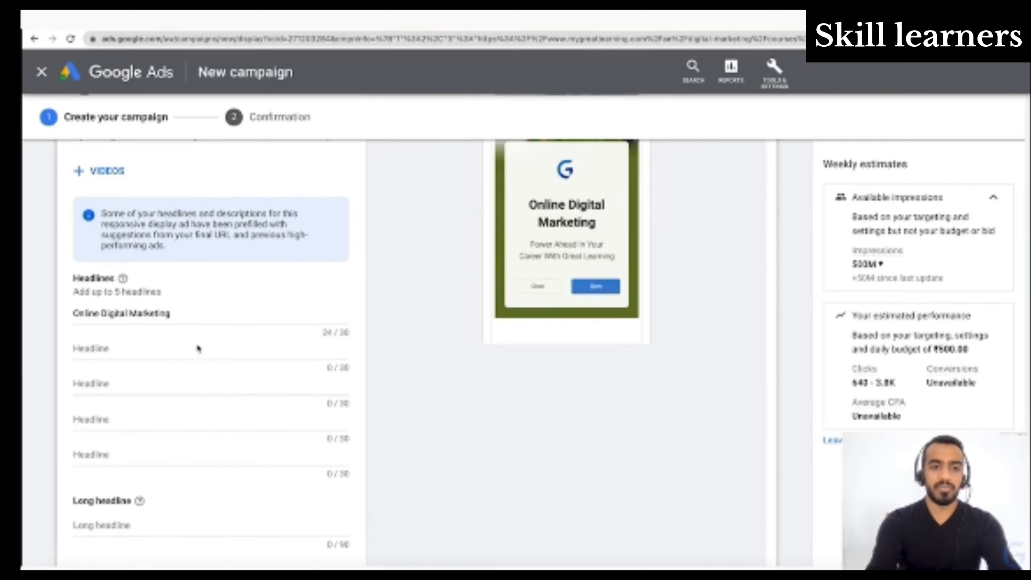
- Try to extend the first headline to "Online Digital Marketing Course" and remove the added word
{"action": "left_click", "coordinate": [199, 311]}
{"action": "type", "text": "Course"}
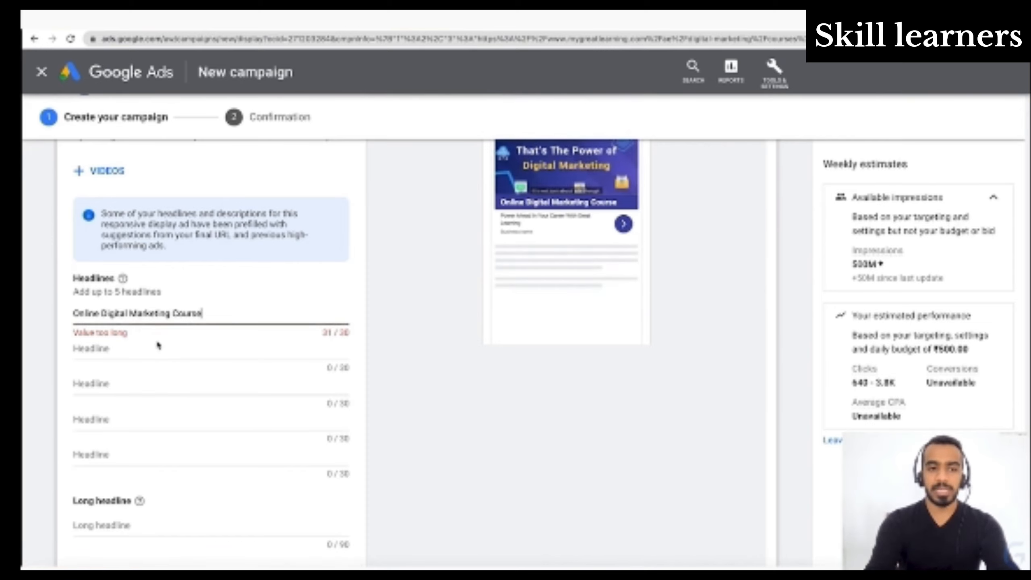
{"action": "left_click_drag", "start_coordinate": [171, 312], "coordinate": [203, 313]}
{"action": "key", "text": "BackSpace"}
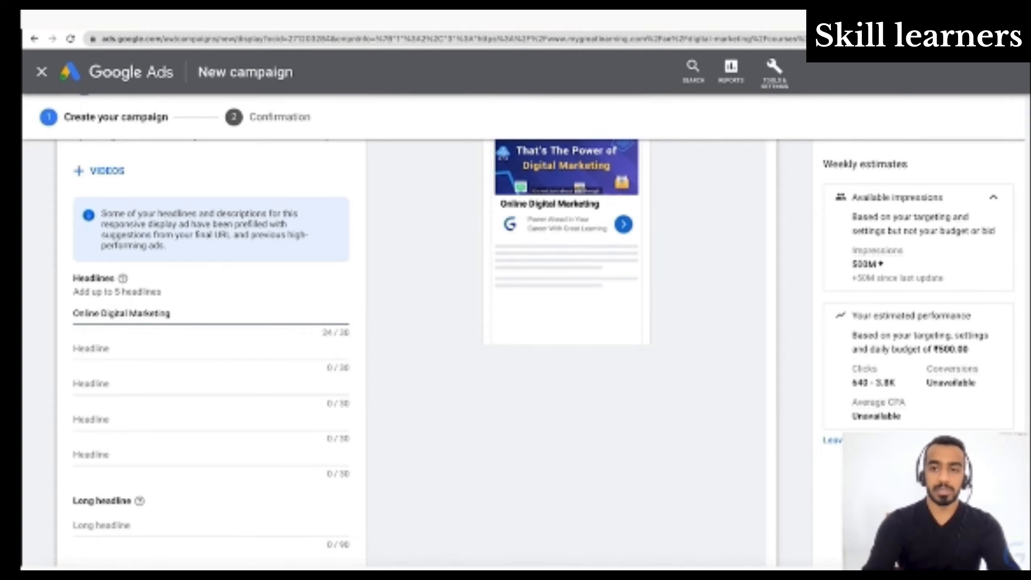
- Copy the description "Power Ahead In Your Career With Great Learning" into the long headline
{"action": "scroll", "coordinate": [211, 353], "scroll_direction": "down", "scroll_amount": 1}
{"action": "scroll", "coordinate": [211, 354], "scroll_direction": "up", "scroll_amount": 3}
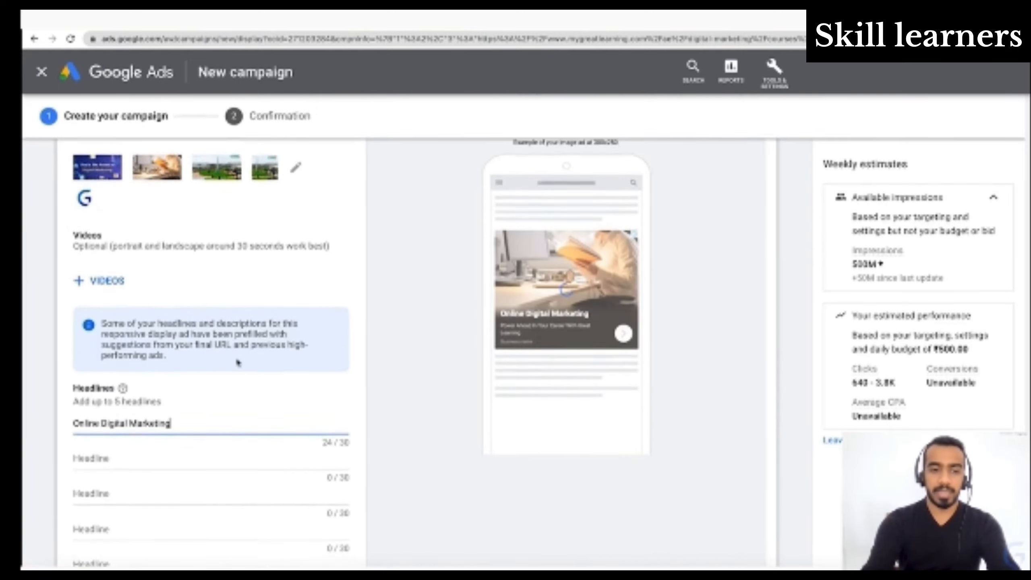
{"action": "scroll", "coordinate": [244, 361], "scroll_direction": "down", "scroll_amount": 5}
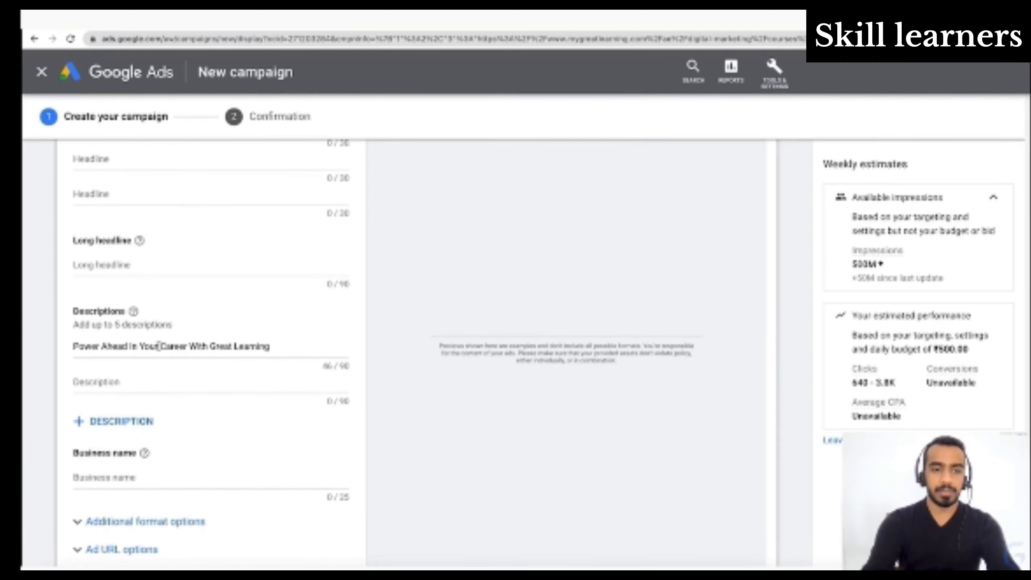
{"action": "triple_click", "coordinate": [161, 345]}
{"action": "key", "text": "ctrl+c"}
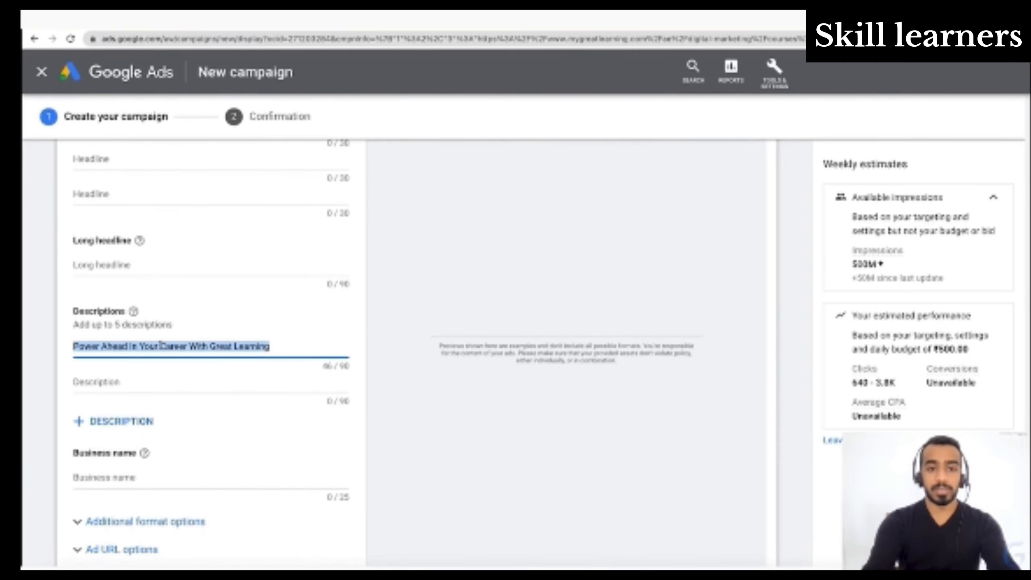
{"action": "left_click", "coordinate": [114, 267]}
{"action": "key", "text": "ctrl+v"}
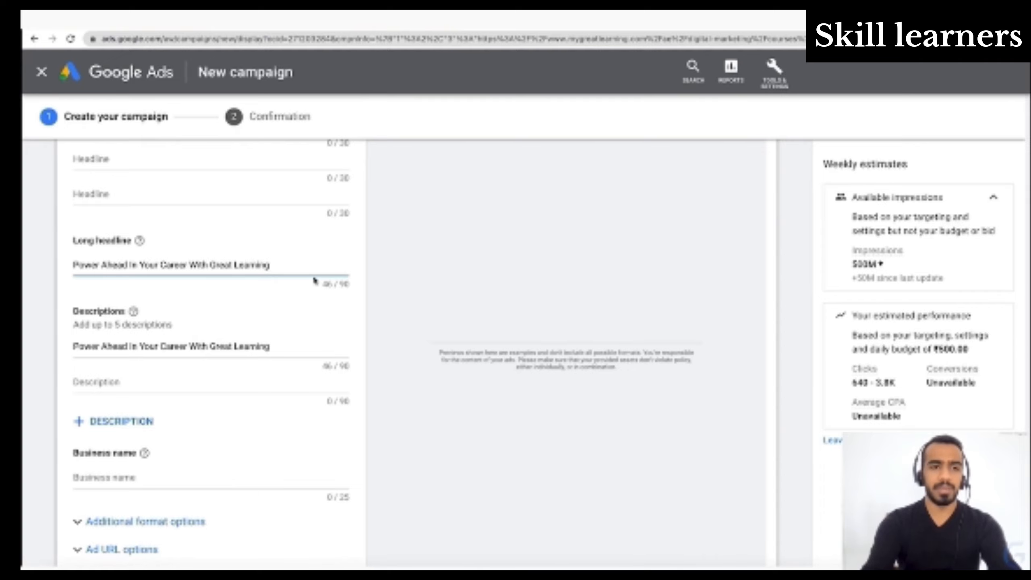
- Review the ad preview together with the entered images, headlines, long headline and description
{"action": "scroll", "coordinate": [315, 280], "scroll_direction": "up", "scroll_amount": 3}
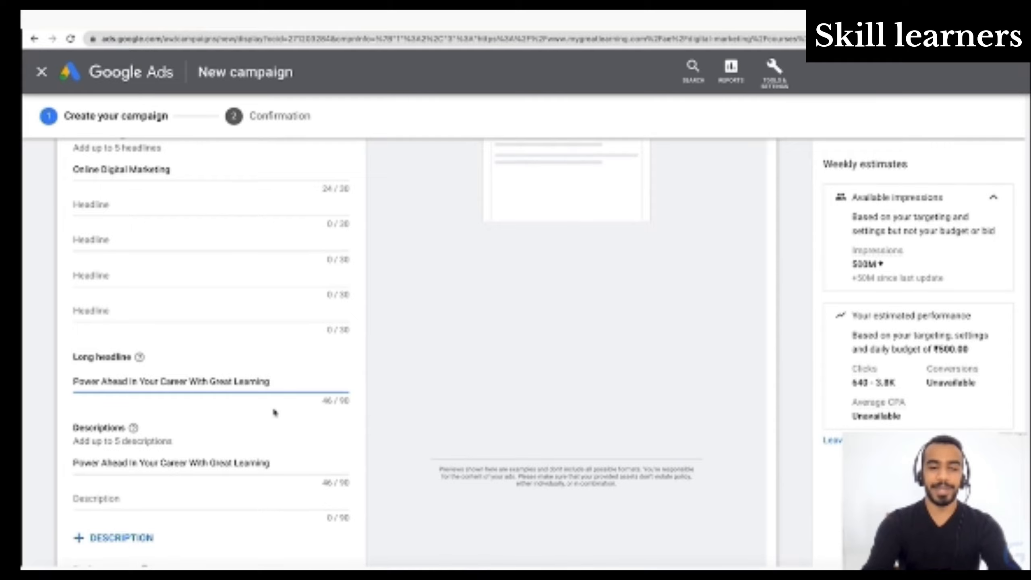
{"action": "scroll", "coordinate": [253, 438], "scroll_direction": "up", "scroll_amount": 2}
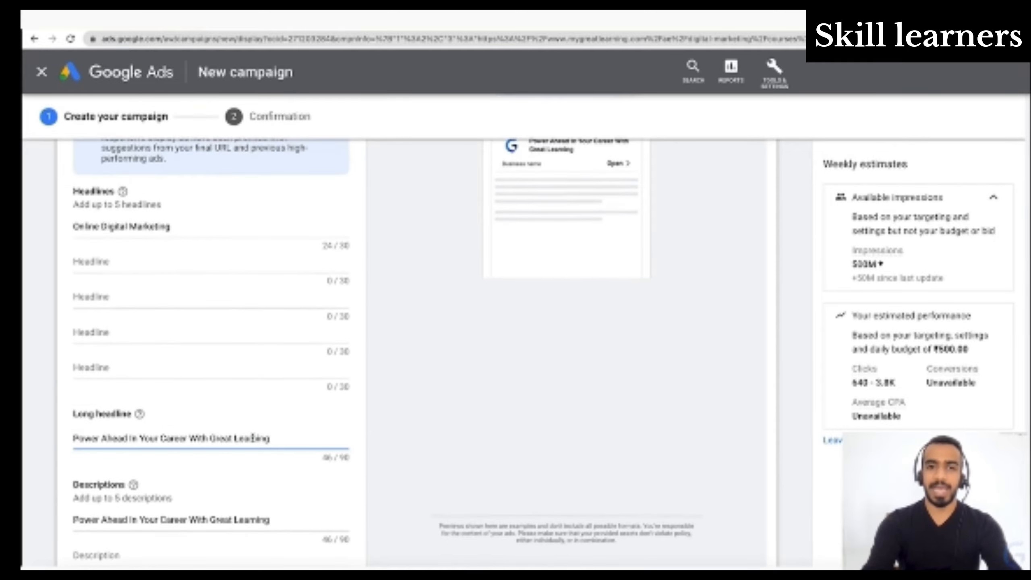
{"action": "scroll", "coordinate": [254, 438], "scroll_direction": "up", "scroll_amount": 3}
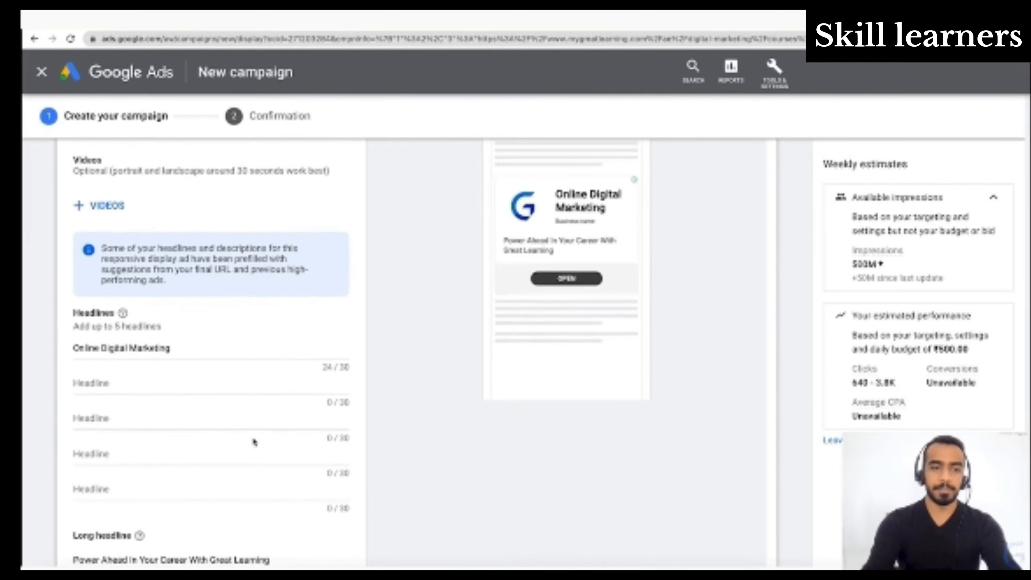
{"action": "scroll", "coordinate": [255, 441], "scroll_direction": "down", "scroll_amount": 3}
{"action": "scroll", "coordinate": [254, 441], "scroll_direction": "up", "scroll_amount": 3}
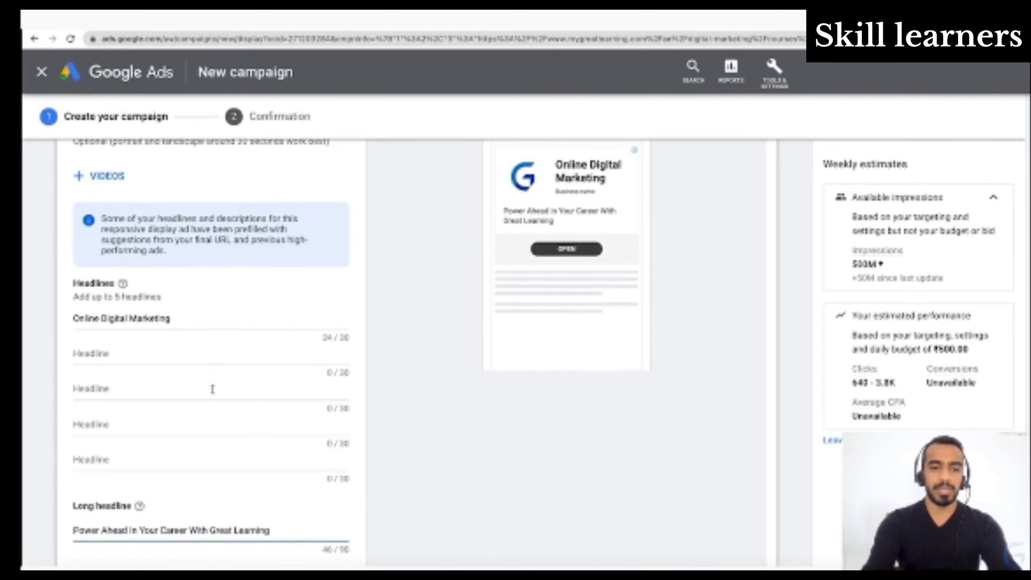
{"action": "scroll", "coordinate": [210, 494], "scroll_direction": "up", "scroll_amount": 7}
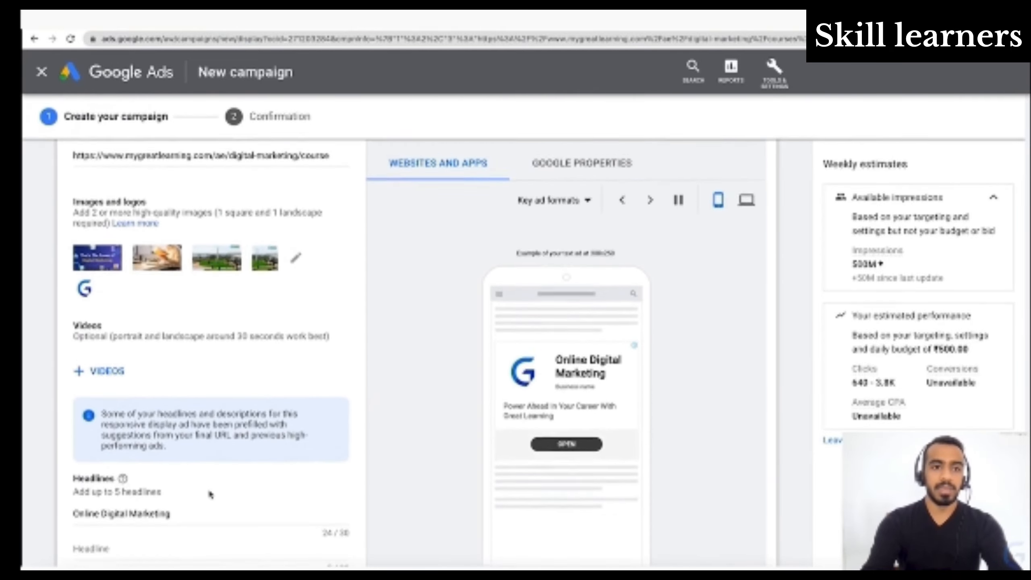
{"action": "scroll", "coordinate": [210, 490], "scroll_direction": "down", "scroll_amount": 12}
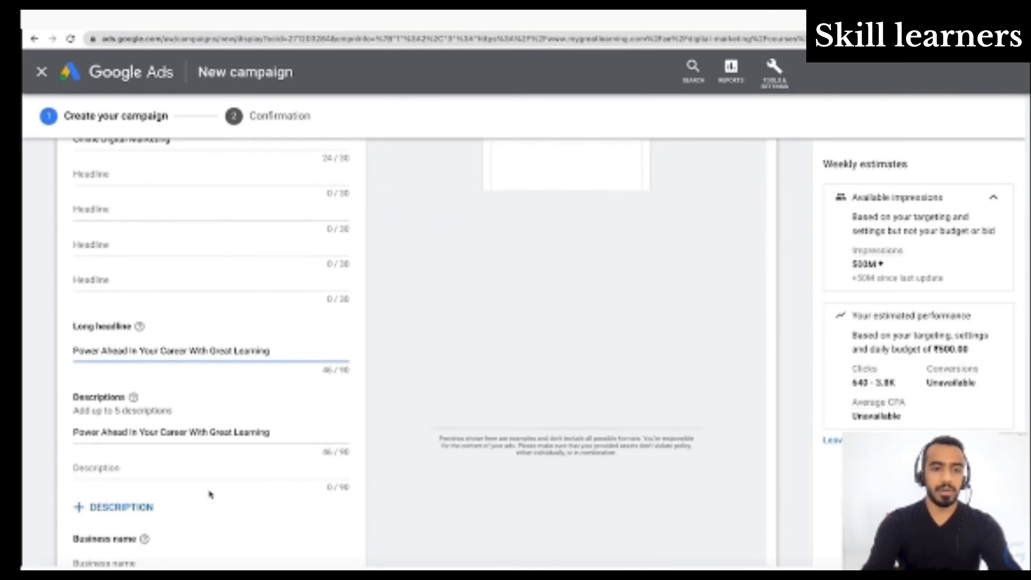
- Enter "Great Learning" as the ad's business name
{"action": "scroll", "coordinate": [210, 494], "scroll_direction": "down", "scroll_amount": 3}
{"action": "left_click", "coordinate": [190, 437]}
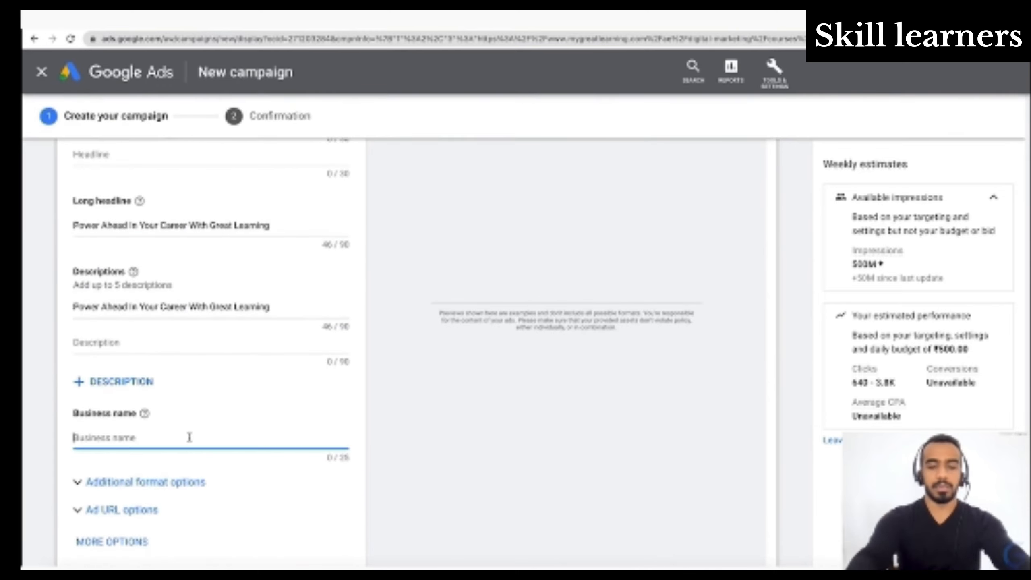
{"action": "type", "text": "Great"}
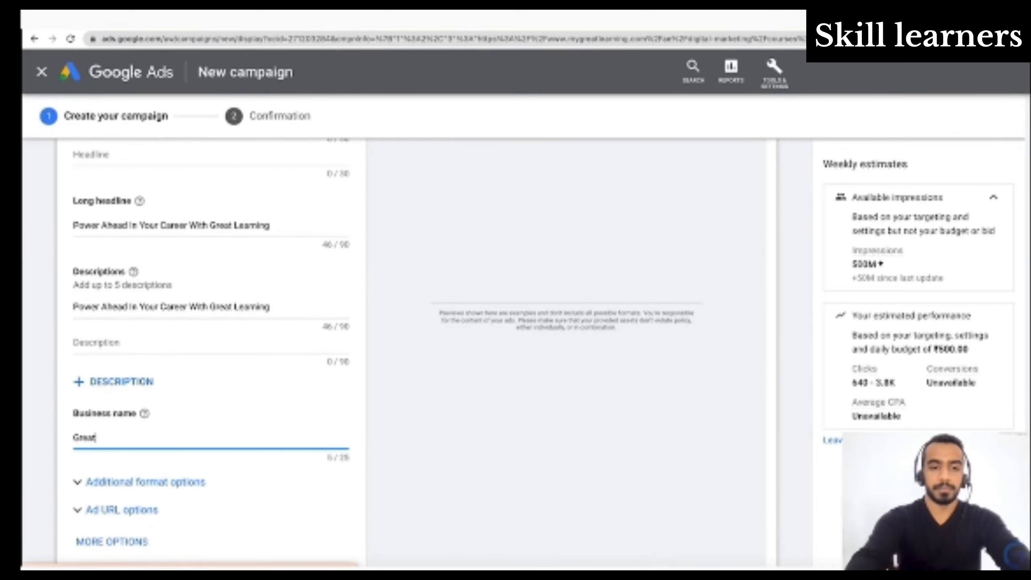
{"action": "type", "text": " Learn"}
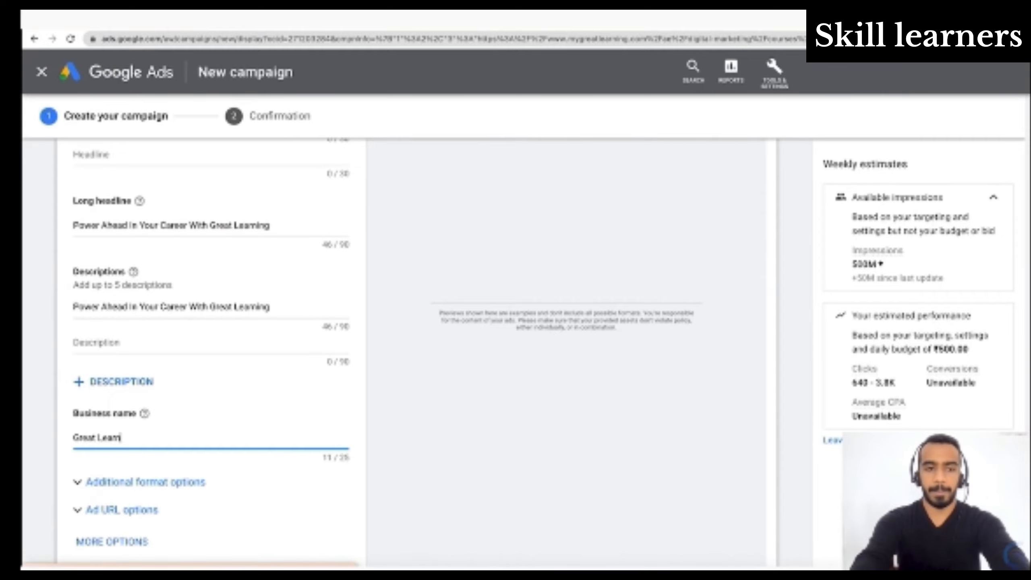
{"action": "type", "text": "ing"}
- Expand the additional format options, review the asset enhancement, auto-generated video and native format settings, and collapse them
{"action": "scroll", "coordinate": [211, 354], "scroll_direction": "down", "scroll_amount": 3}
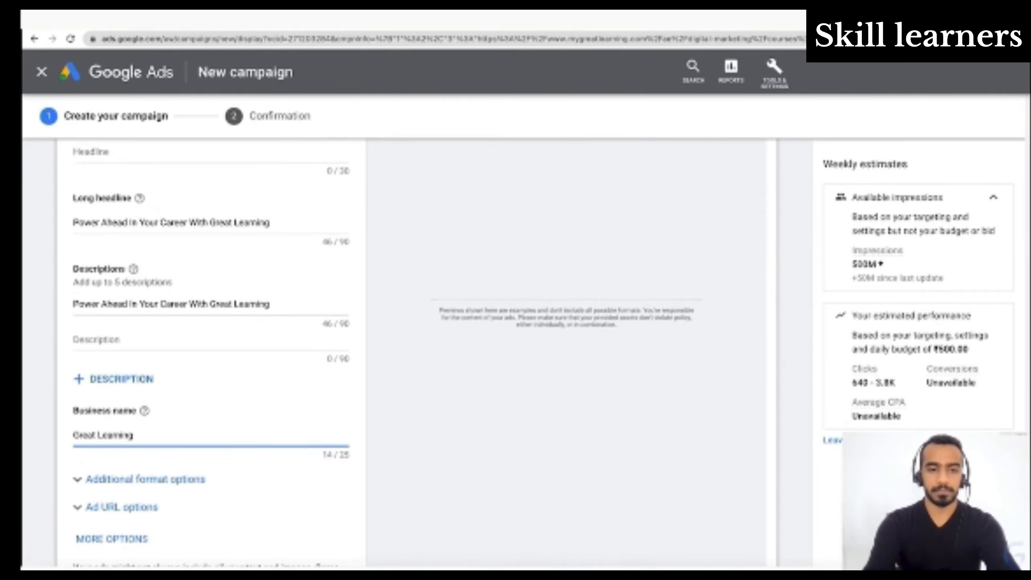
{"action": "left_click", "coordinate": [181, 371]}
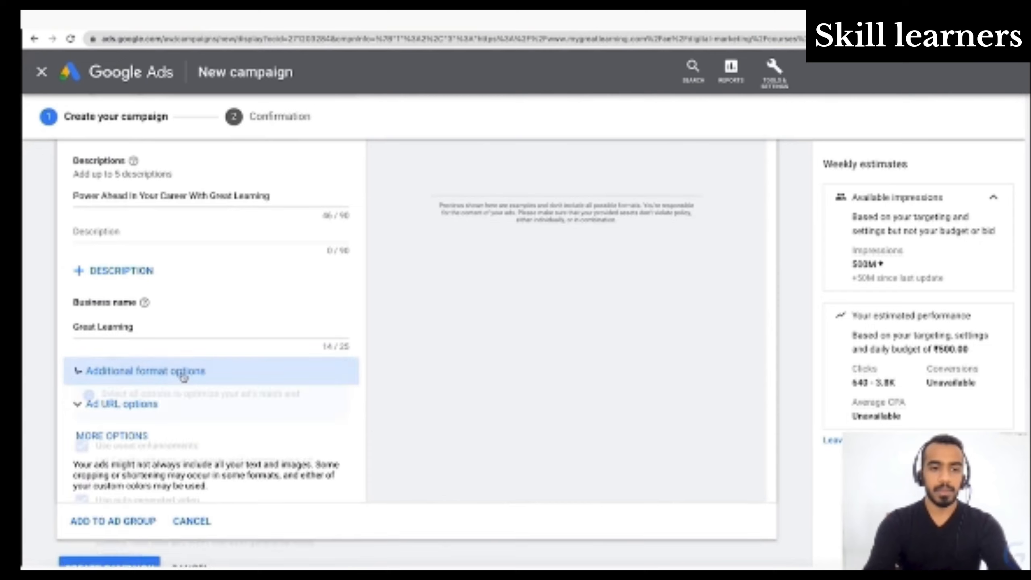
{"action": "scroll", "coordinate": [252, 426], "scroll_direction": "down", "scroll_amount": 2}
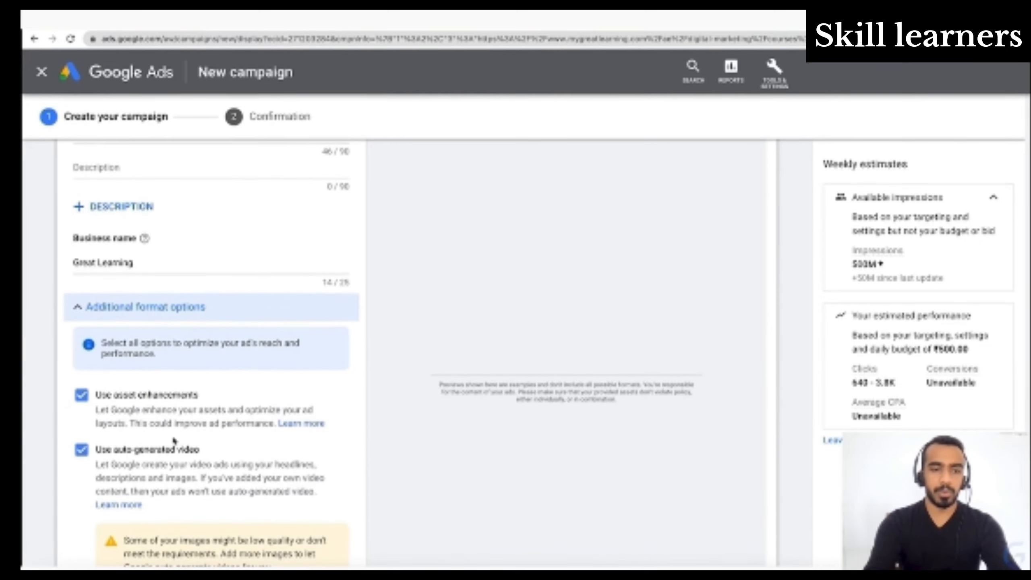
{"action": "scroll", "coordinate": [194, 478], "scroll_direction": "down", "scroll_amount": 3}
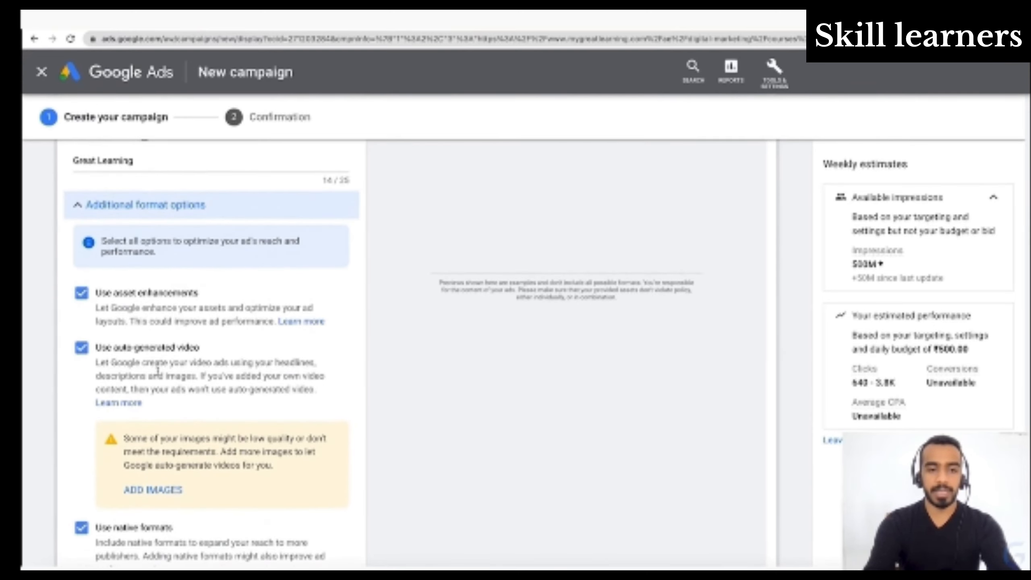
{"action": "scroll", "coordinate": [187, 369], "scroll_direction": "down", "scroll_amount": 7}
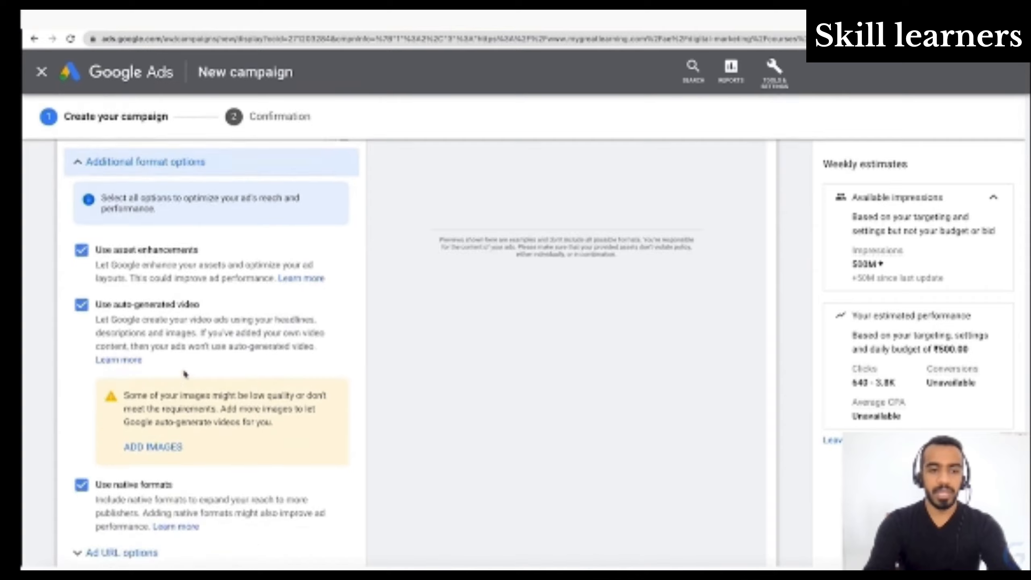
{"action": "scroll", "coordinate": [185, 373], "scroll_direction": "up", "scroll_amount": 10}
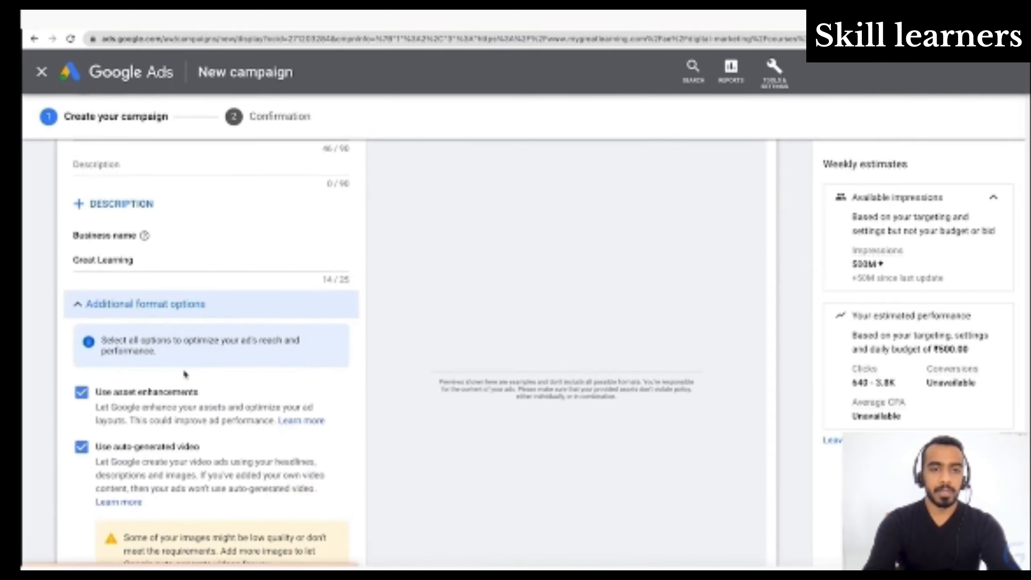
{"action": "left_click", "coordinate": [143, 301]}
- Start adding a video to the ad and search YouTube for "great learning digital marketing"
{"action": "scroll", "coordinate": [143, 299], "scroll_direction": "up", "scroll_amount": 3}
{"action": "scroll", "coordinate": [143, 299], "scroll_direction": "up", "scroll_amount": 10}
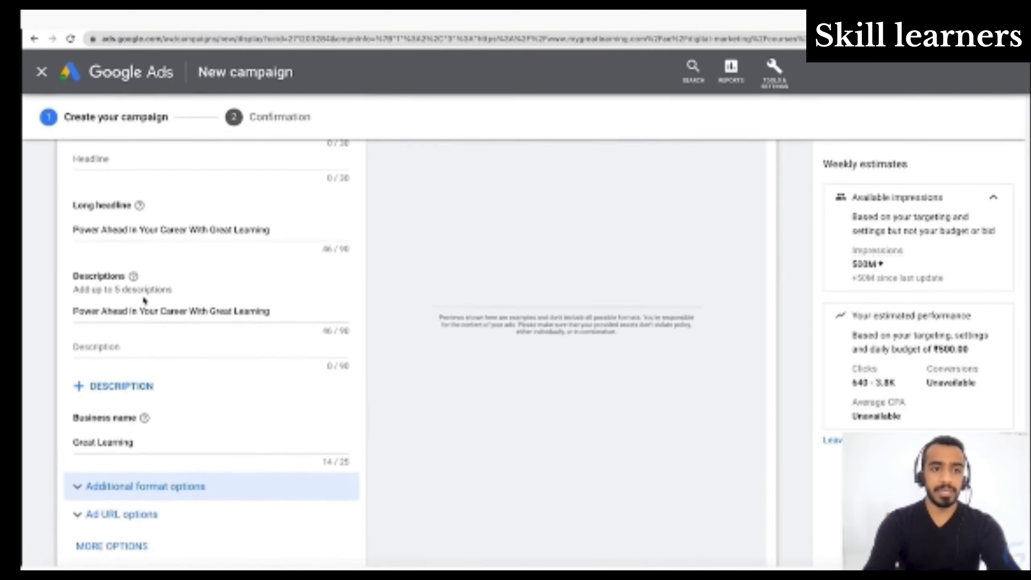
{"action": "scroll", "coordinate": [144, 301], "scroll_direction": "up", "scroll_amount": 6}
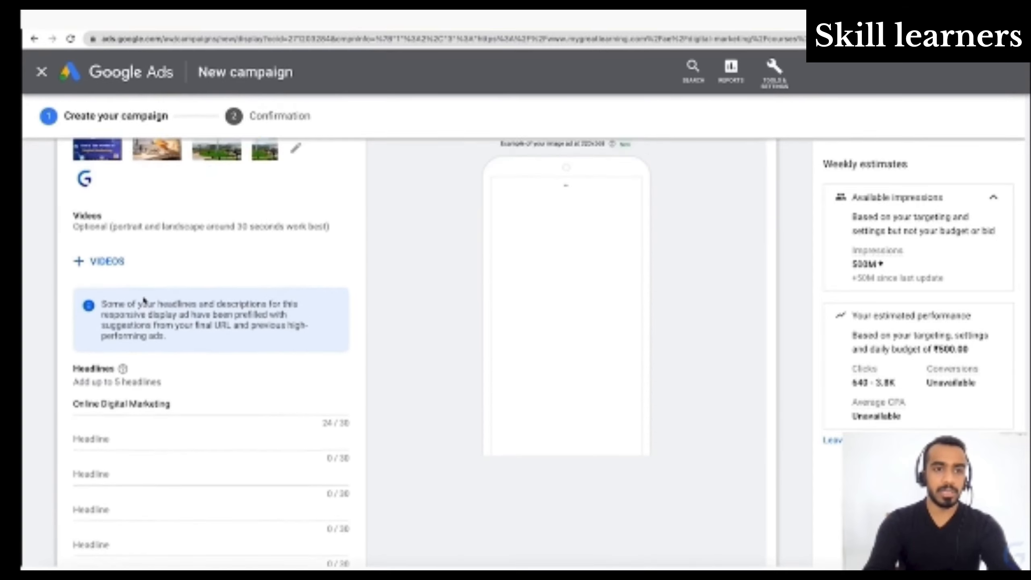
{"action": "left_click", "coordinate": [107, 391]}
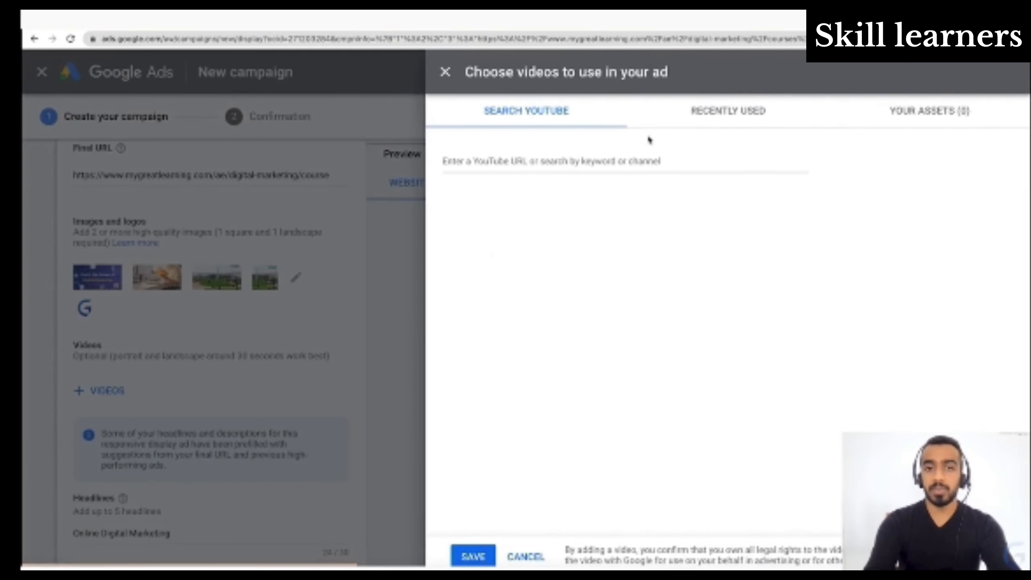
{"action": "left_click", "coordinate": [614, 162]}
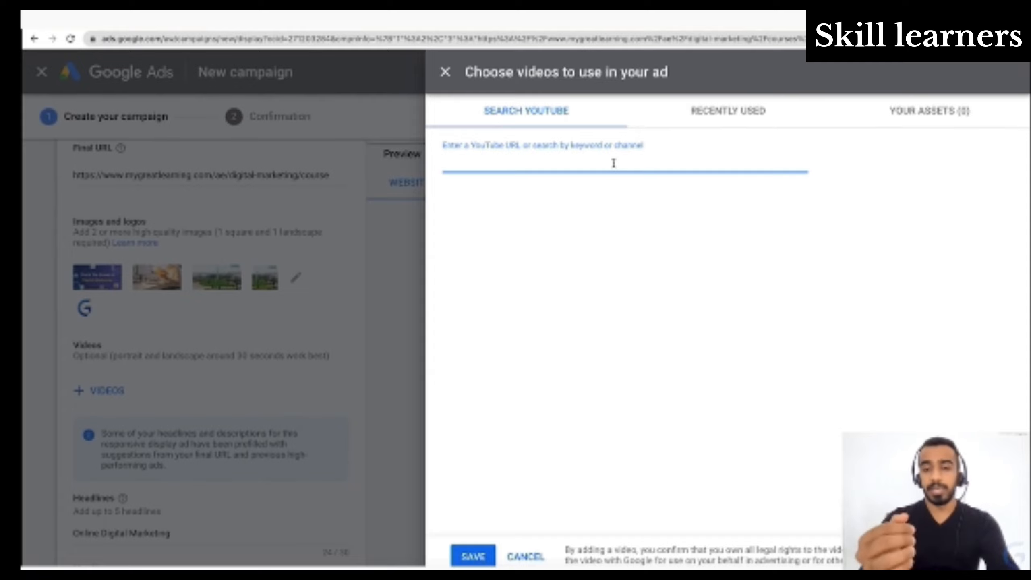
{"action": "type", "text": "great learning di"}
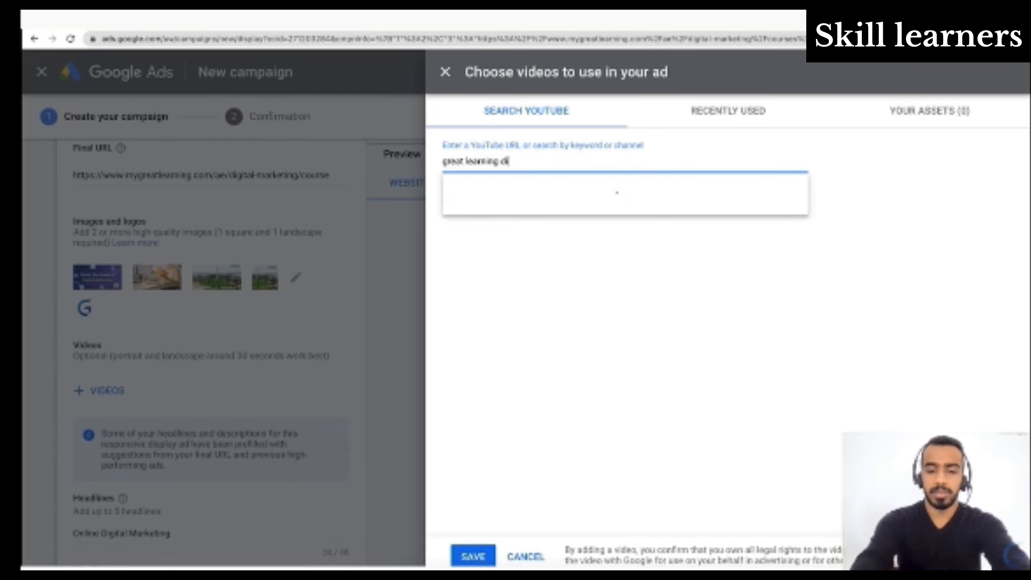
{"action": "type", "text": "gital mar"}
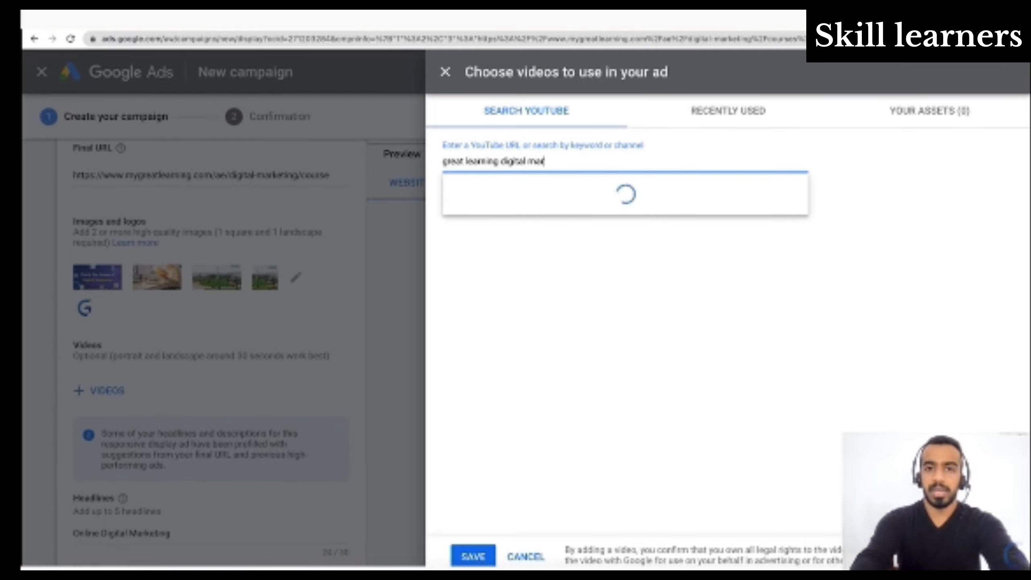
{"action": "type", "text": "keting"}
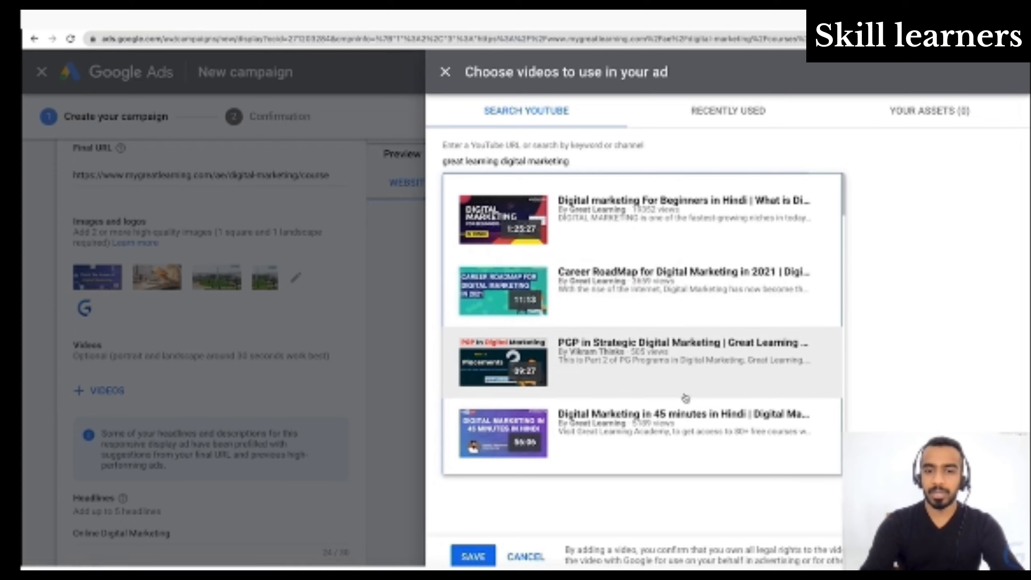
- Add the Great Learning video "Career RoadMap for Digital Marketing in 2021" to the ad and check the recommended video length
{"action": "left_click", "coordinate": [690, 316]}
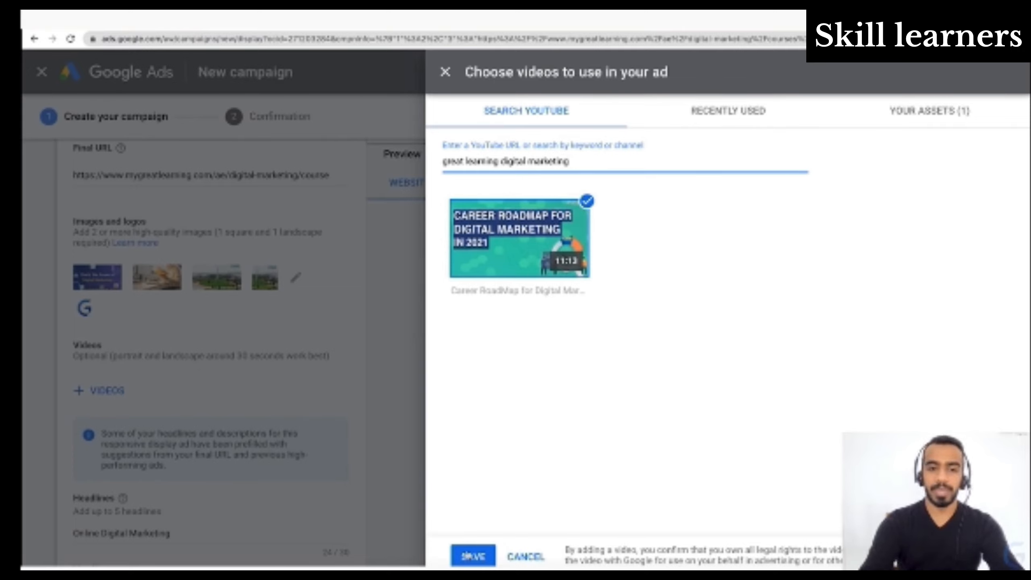
{"action": "left_click", "coordinate": [471, 557]}
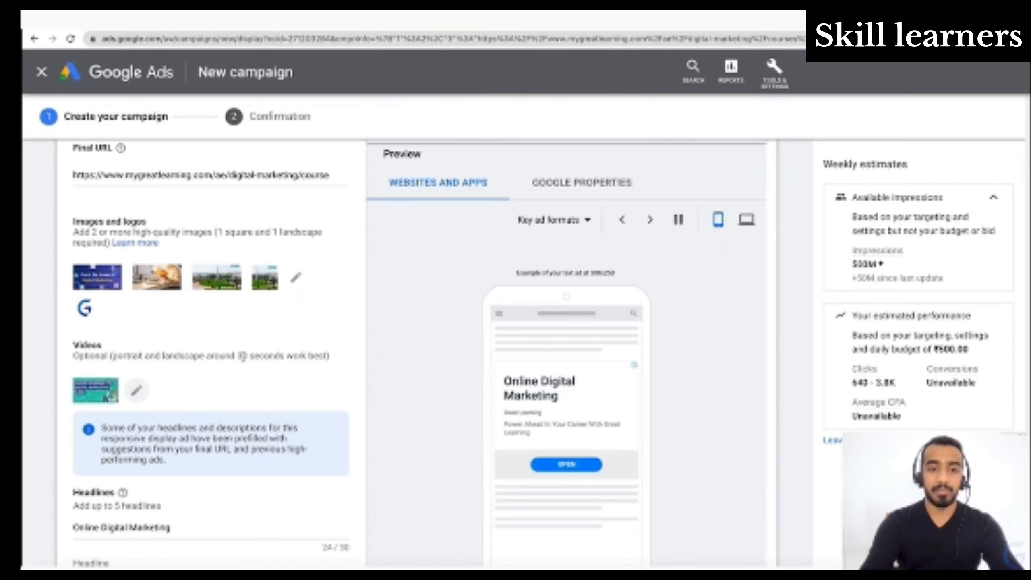
{"action": "left_click_drag", "start_coordinate": [242, 355], "coordinate": [285, 356]}
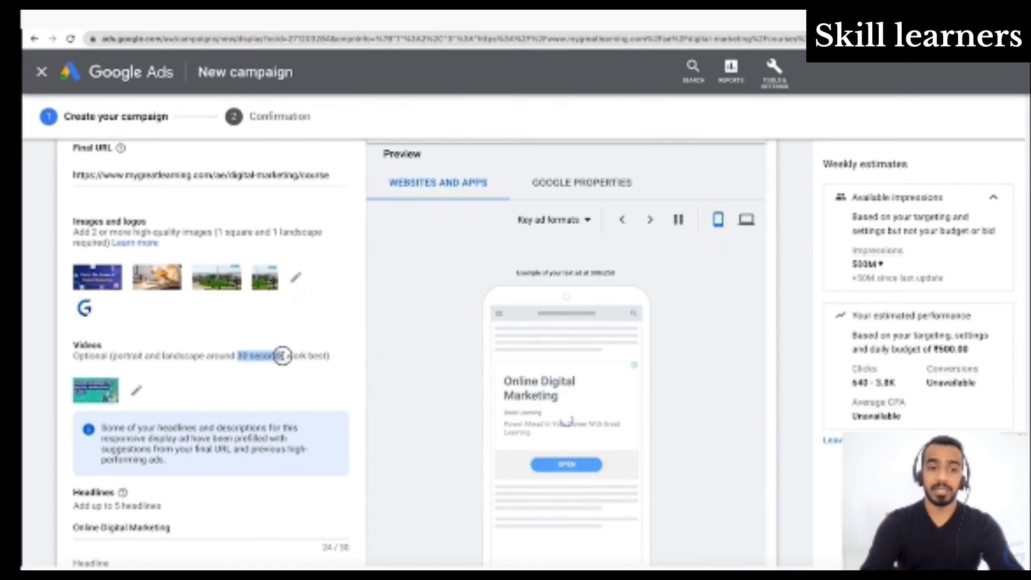
{"action": "left_click", "coordinate": [286, 357]}
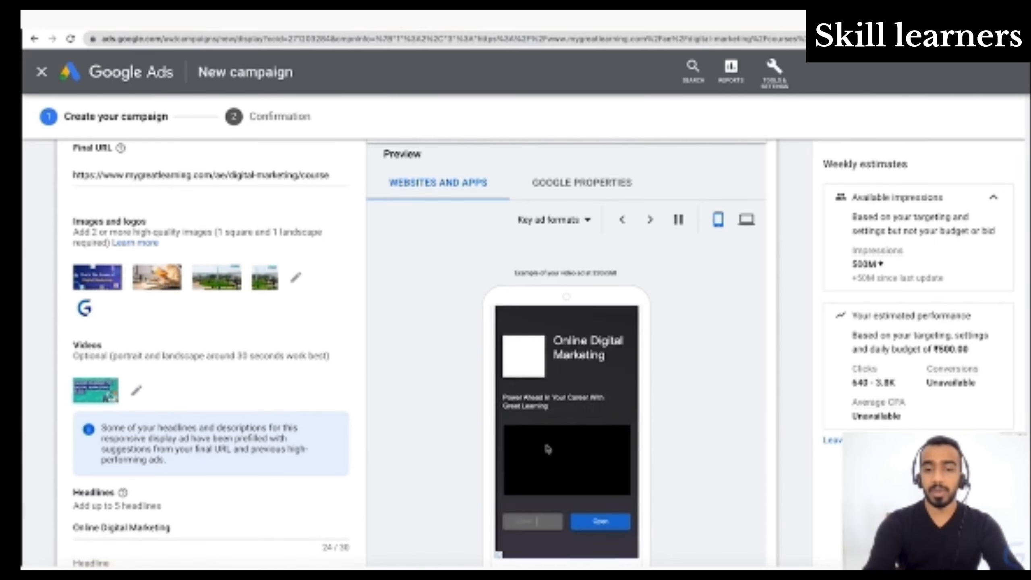
- Expand the ad URL options, review the tracking template, URL suffix and custom parameter fields, and collapse them
{"action": "scroll", "coordinate": [316, 436], "scroll_direction": "down", "scroll_amount": 2}
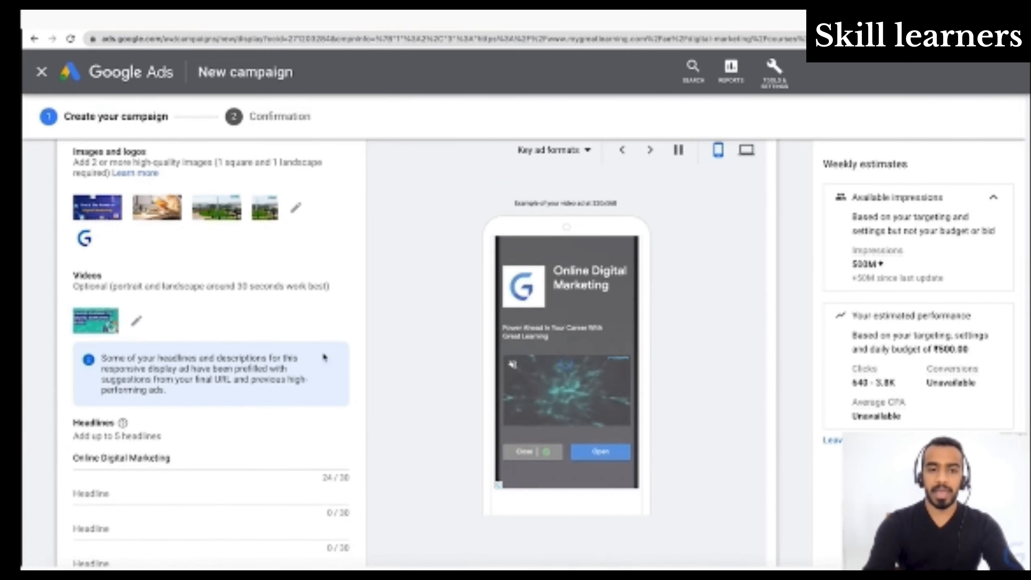
{"action": "scroll", "coordinate": [289, 438], "scroll_direction": "down", "scroll_amount": 9}
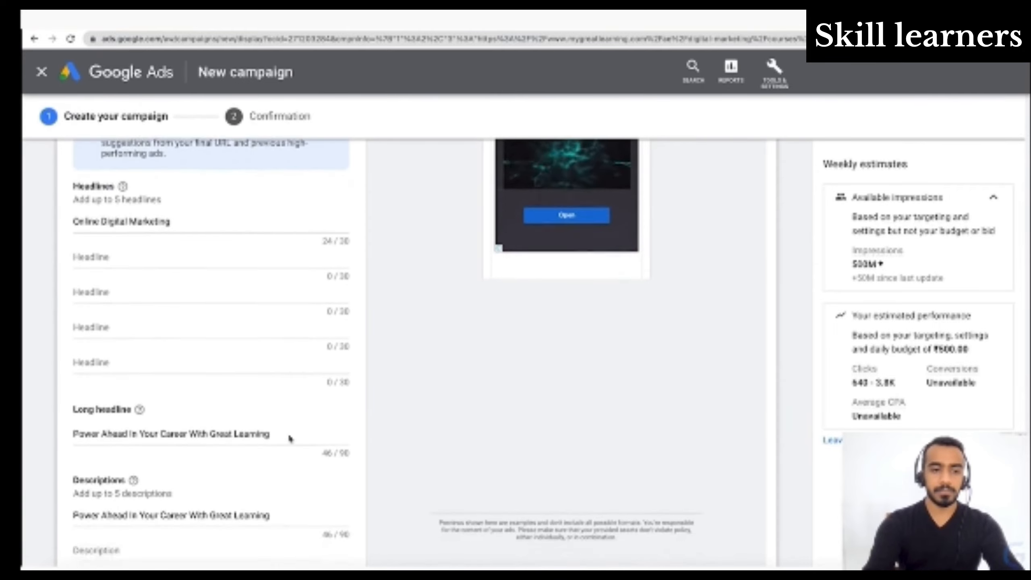
{"action": "scroll", "coordinate": [290, 438], "scroll_direction": "down", "scroll_amount": 3}
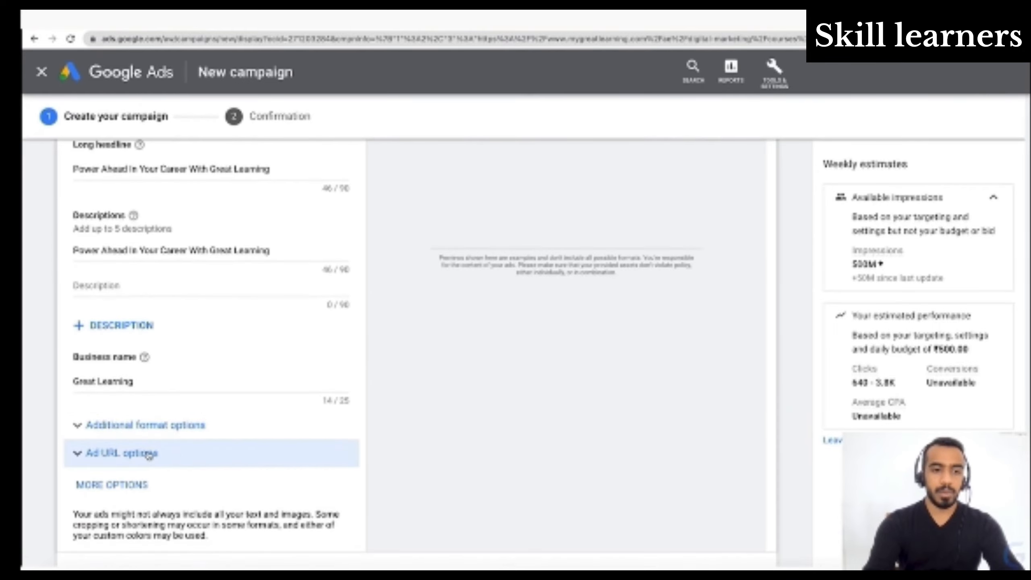
{"action": "left_click", "coordinate": [149, 454]}
{"action": "scroll", "coordinate": [293, 492], "scroll_direction": "down", "scroll_amount": 4}
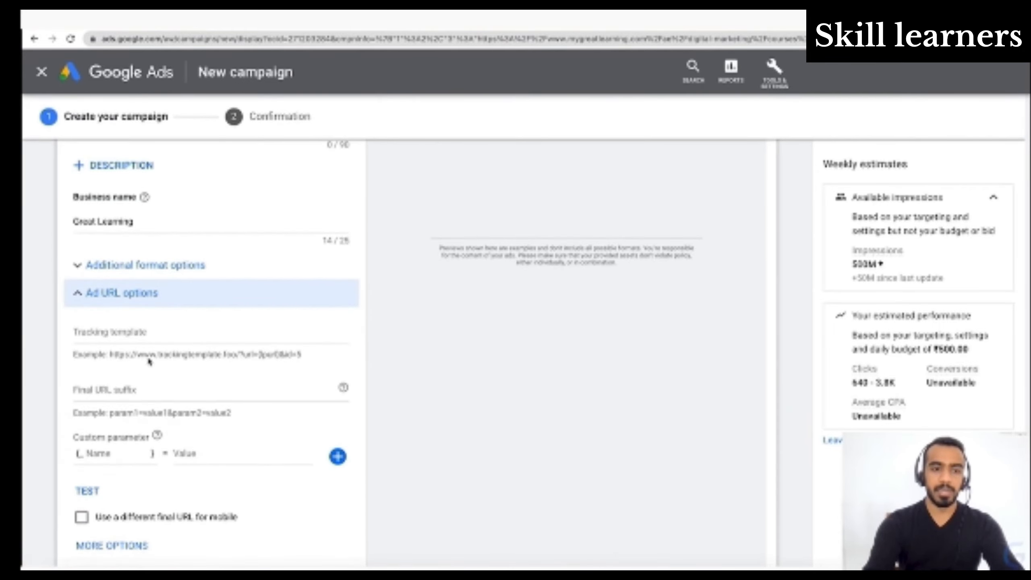
{"action": "left_click", "coordinate": [164, 298]}
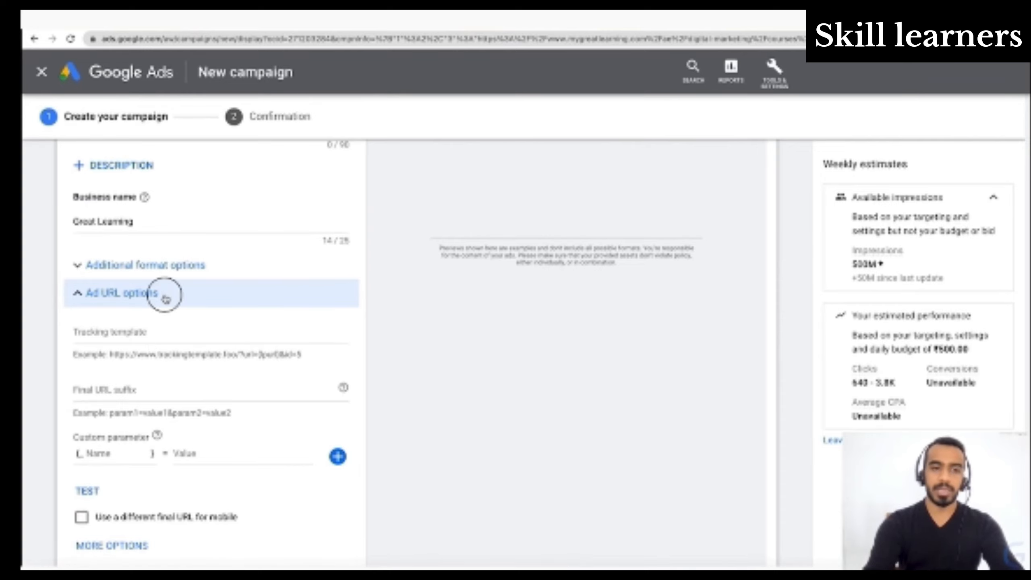
- Add call to action text to the ad, set it to Apply Now and keep its language as English
{"action": "left_click", "coordinate": [120, 377]}
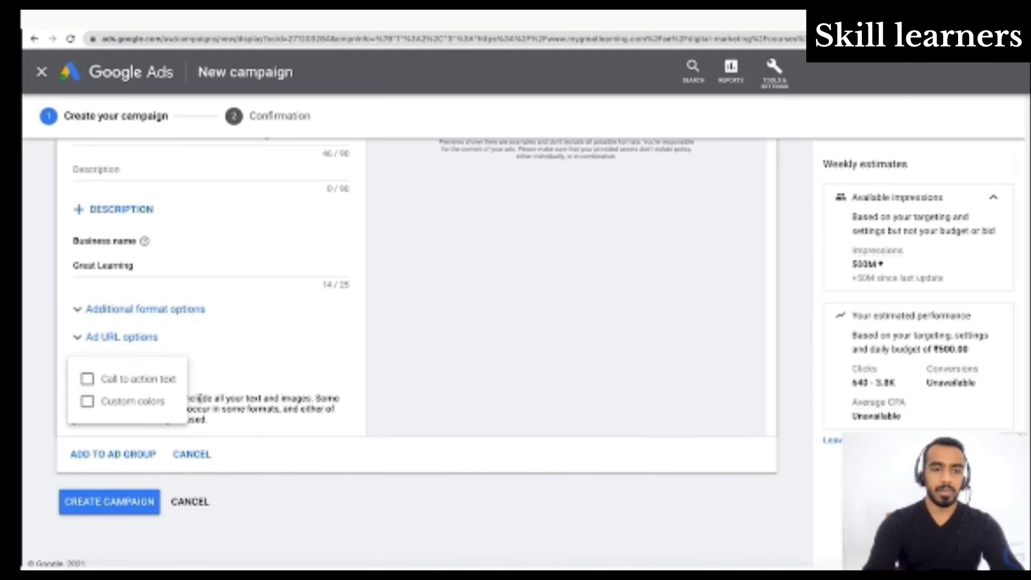
{"action": "left_click", "coordinate": [166, 357]}
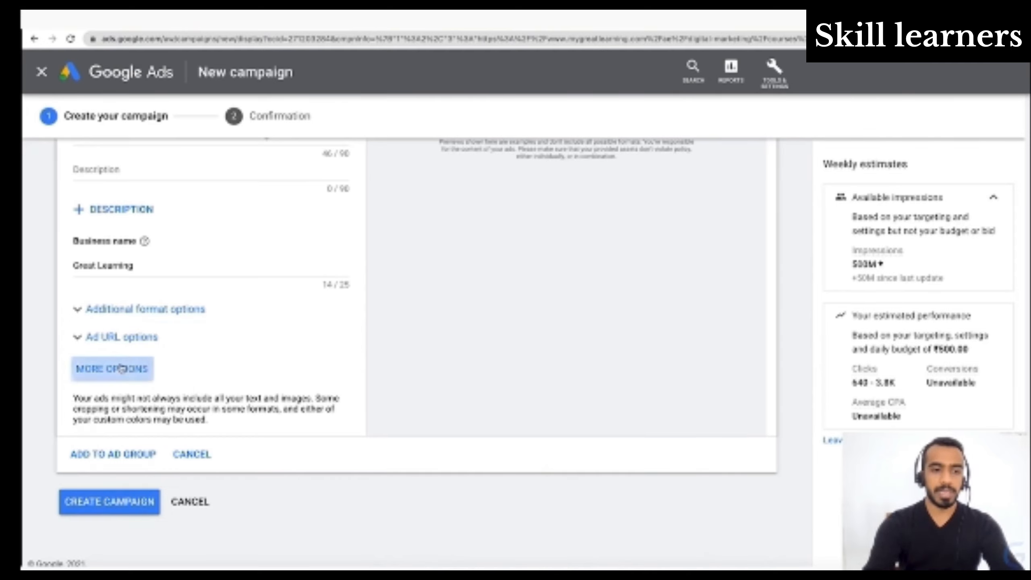
{"action": "left_click", "coordinate": [112, 368]}
{"action": "left_click", "coordinate": [87, 379]}
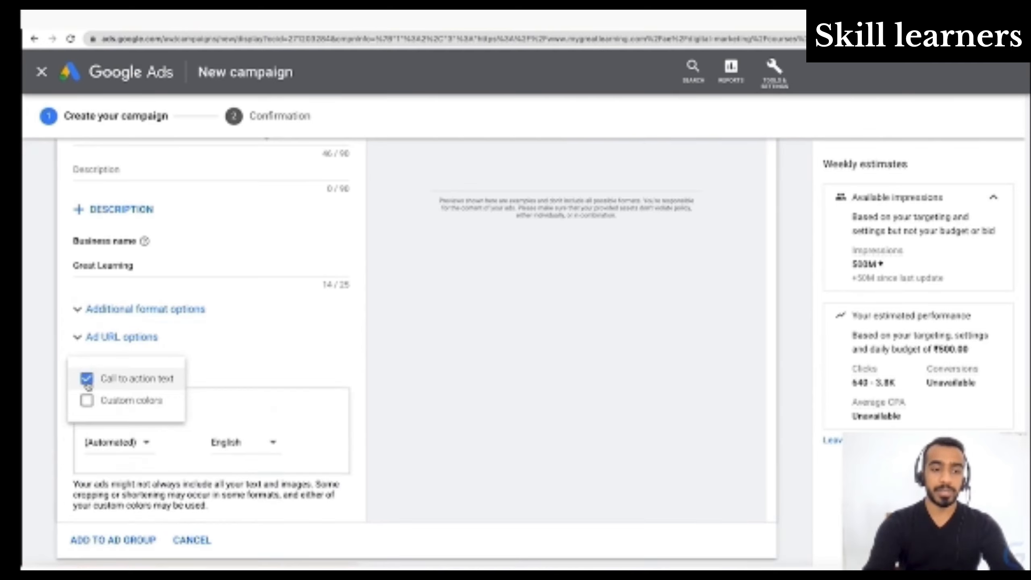
{"action": "left_click", "coordinate": [142, 446]}
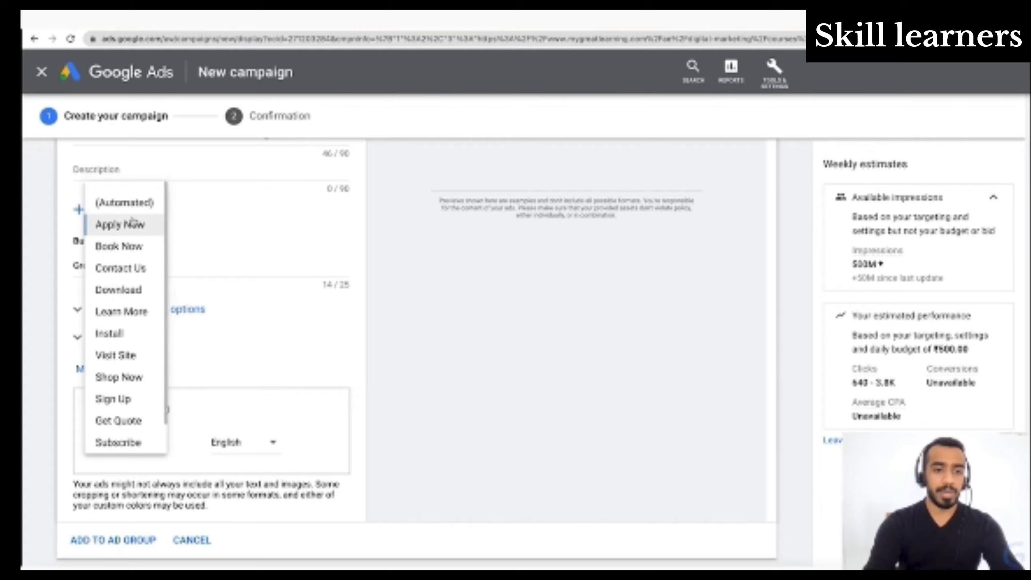
{"action": "left_click", "coordinate": [134, 220]}
{"action": "left_click", "coordinate": [245, 443]}
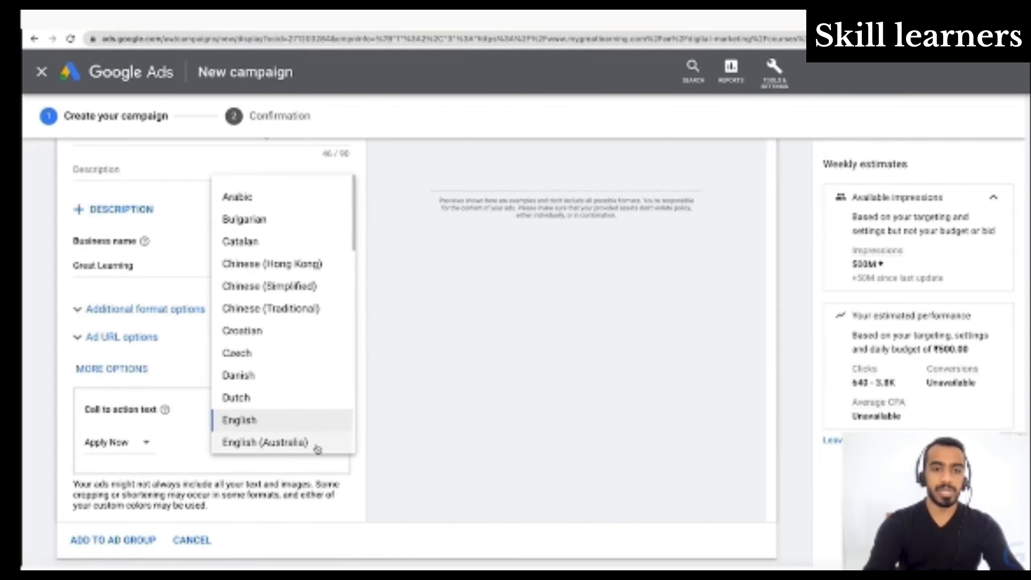
{"action": "left_click", "coordinate": [204, 420]}
- Review the ad strength section, view the headline ideas and read the Products or services examples
{"action": "scroll", "coordinate": [203, 417], "scroll_direction": "up", "scroll_amount": 10}
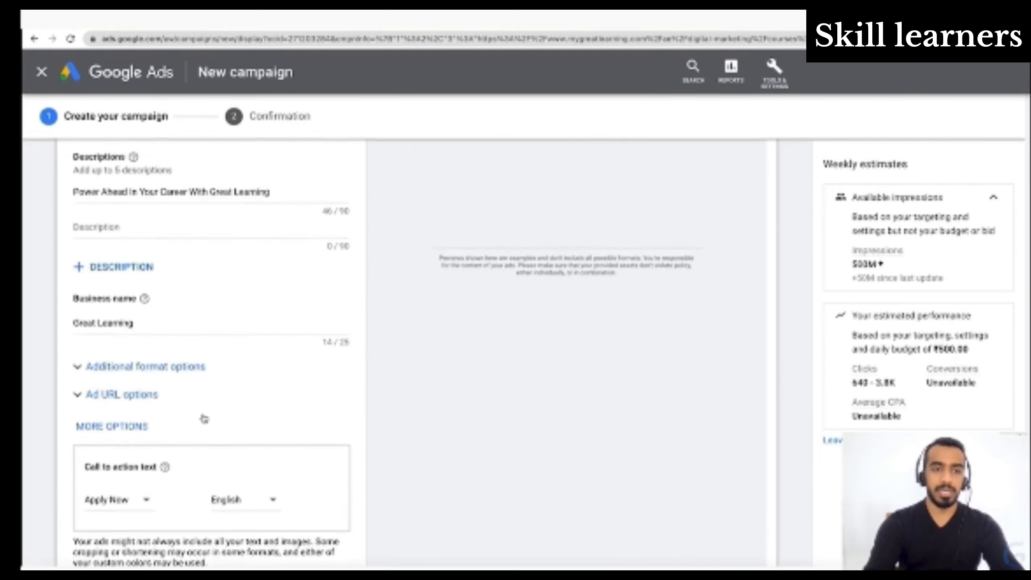
{"action": "scroll", "coordinate": [203, 414], "scroll_direction": "up", "scroll_amount": 10}
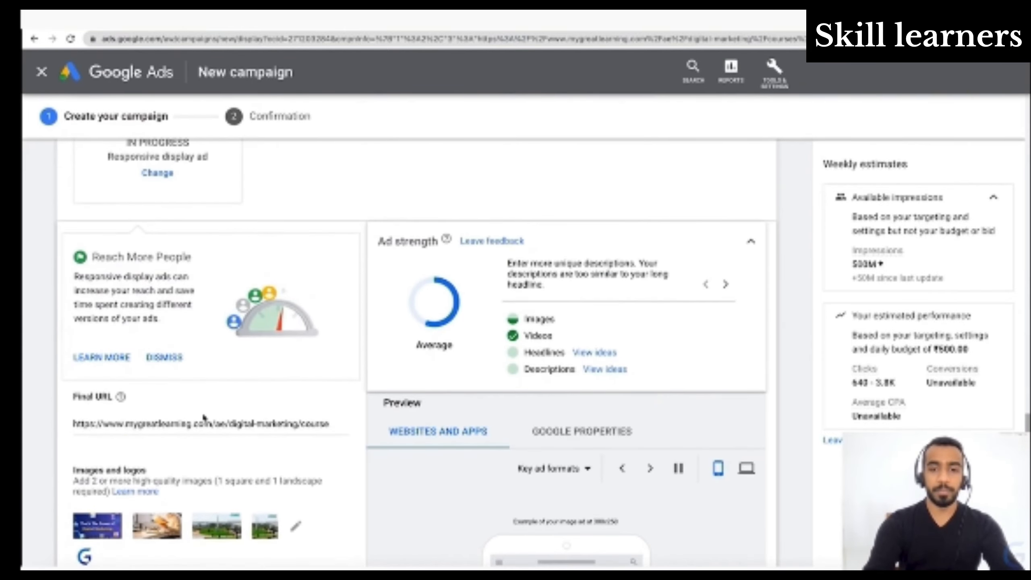
{"action": "scroll", "coordinate": [204, 419], "scroll_direction": "up", "scroll_amount": 3}
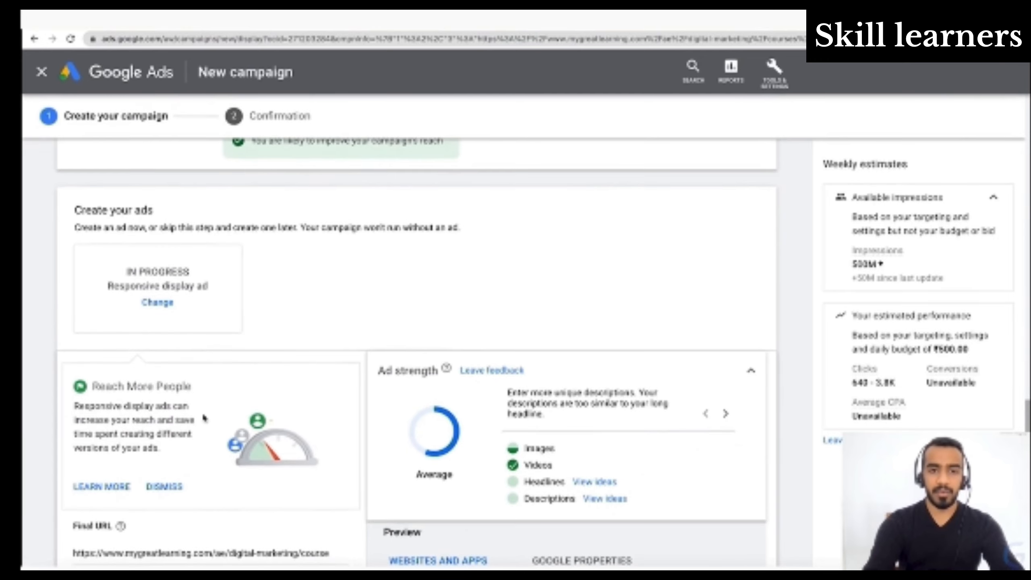
{"action": "scroll", "coordinate": [203, 418], "scroll_direction": "down", "scroll_amount": 2}
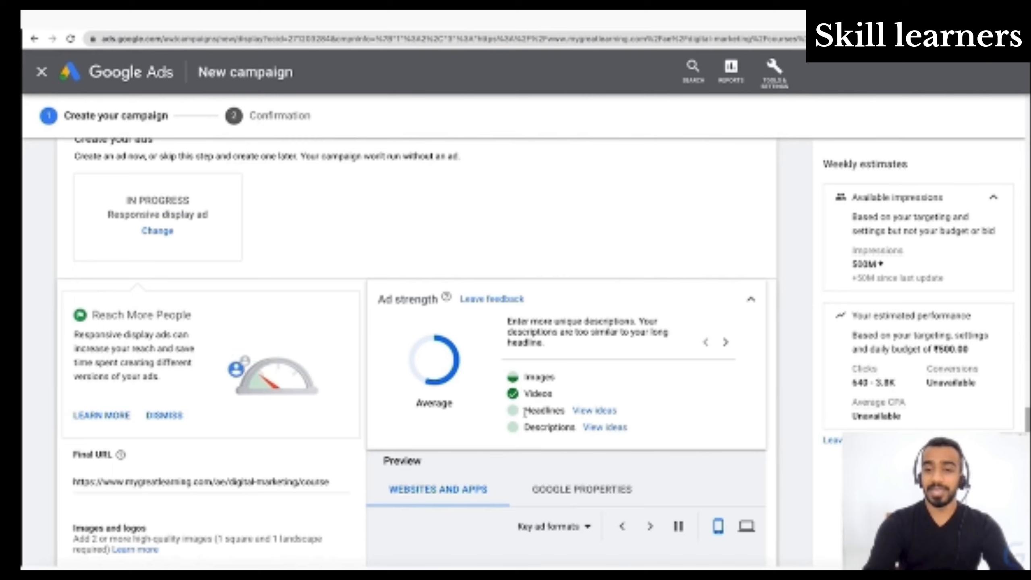
{"action": "left_click", "coordinate": [601, 425]}
{"action": "scroll", "coordinate": [589, 454], "scroll_direction": "down", "scroll_amount": 4}
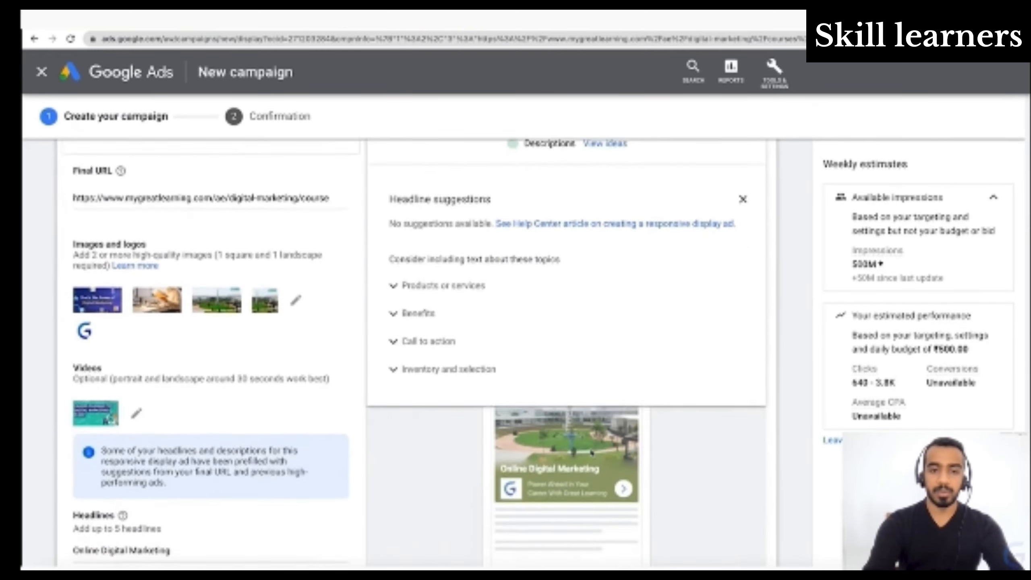
{"action": "left_click", "coordinate": [445, 280]}
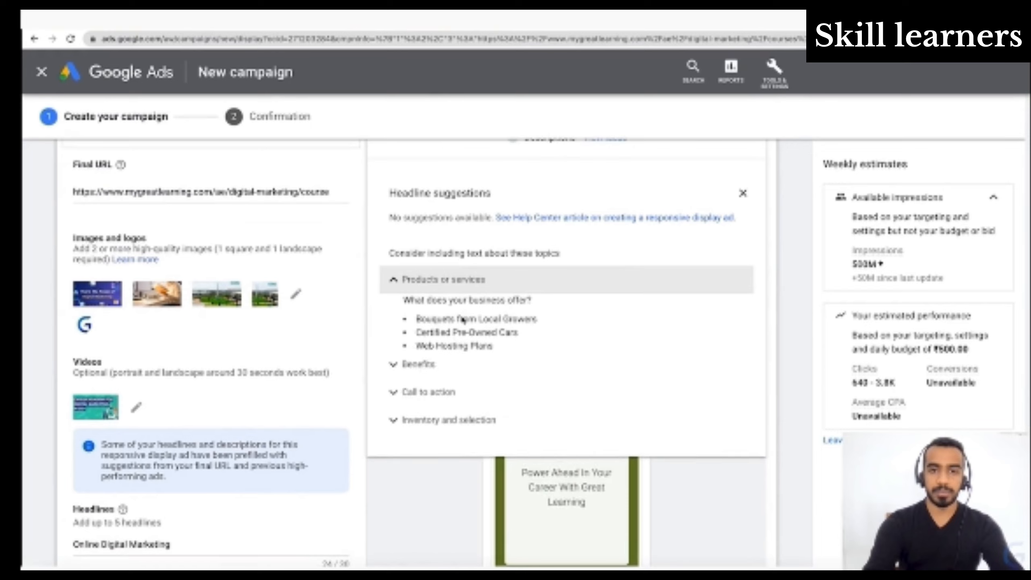
{"action": "scroll", "coordinate": [487, 315], "scroll_direction": "up", "scroll_amount": 6}
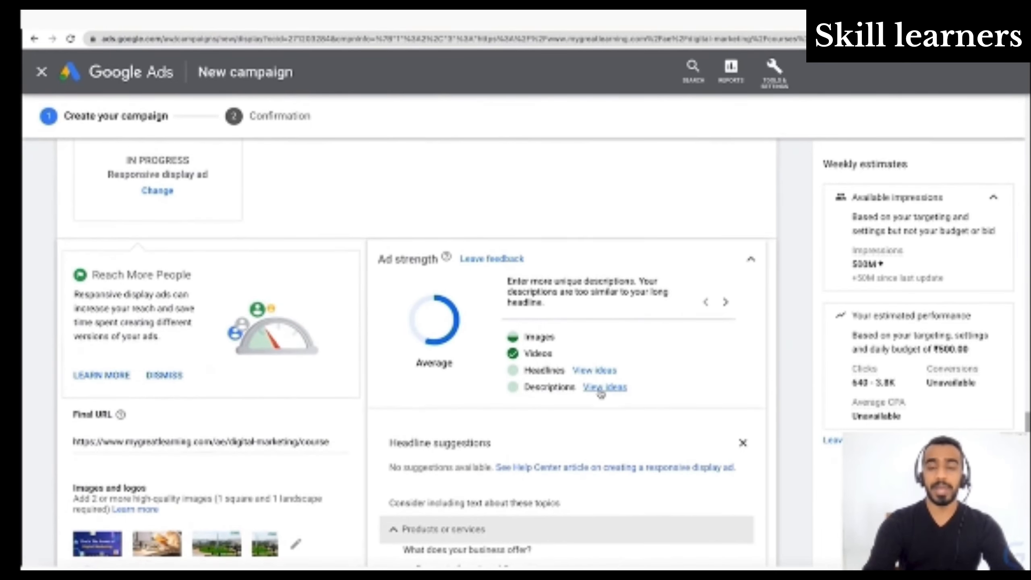
- View the description ideas and check the suggested topics against the ad's images, video, headlines and descriptions
{"action": "left_click", "coordinate": [602, 390]}
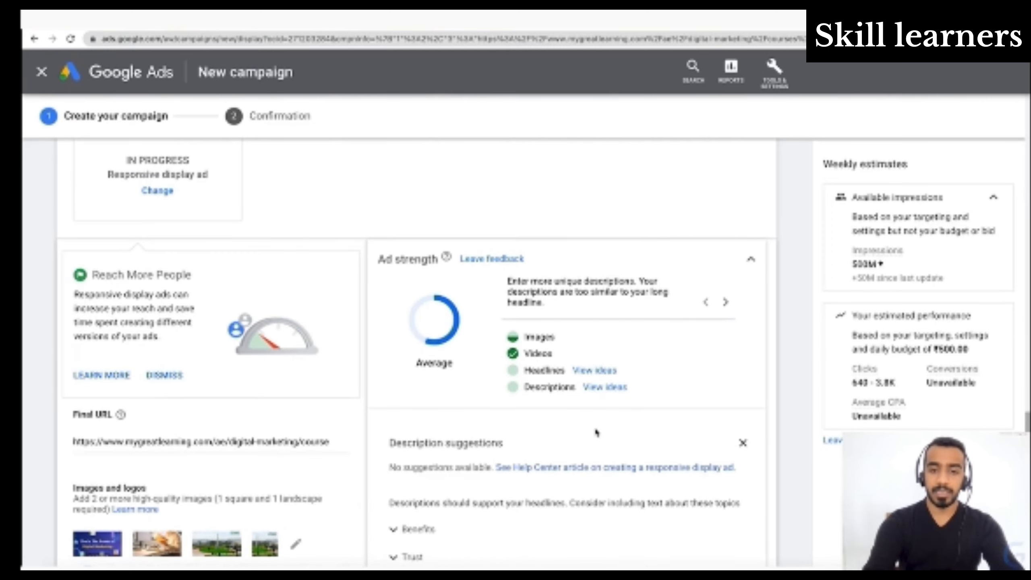
{"action": "scroll", "coordinate": [597, 432], "scroll_direction": "down", "scroll_amount": 3}
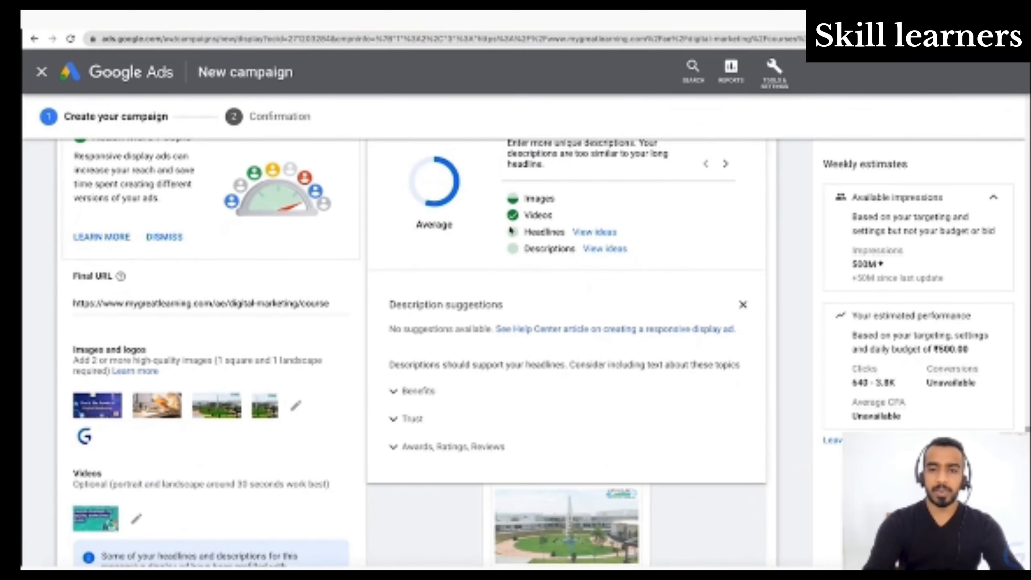
{"action": "scroll", "coordinate": [213, 350], "scroll_direction": "down", "scroll_amount": 2}
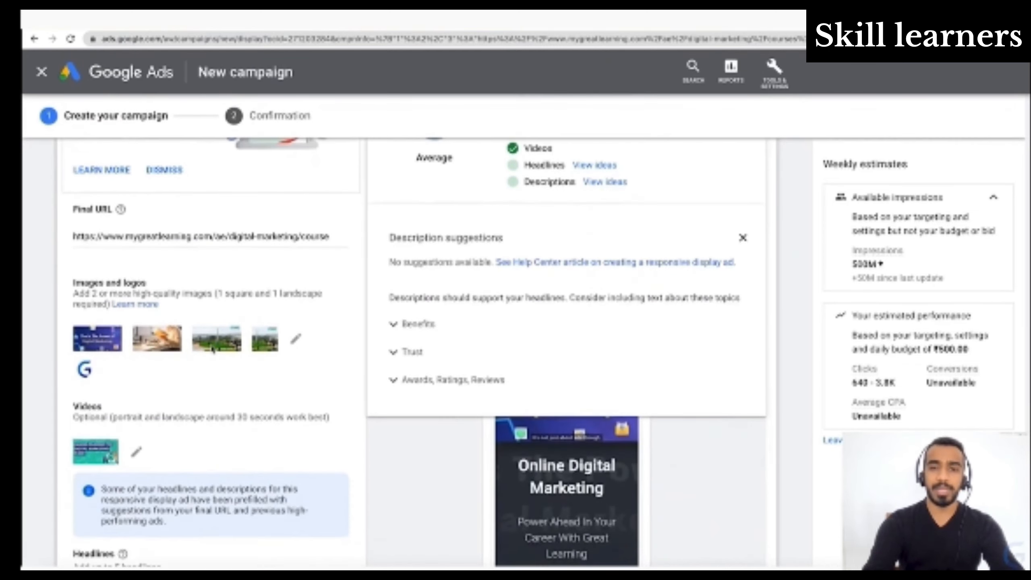
{"action": "scroll", "coordinate": [210, 349], "scroll_direction": "up", "scroll_amount": 3}
{"action": "scroll", "coordinate": [211, 348], "scroll_direction": "down", "scroll_amount": 9}
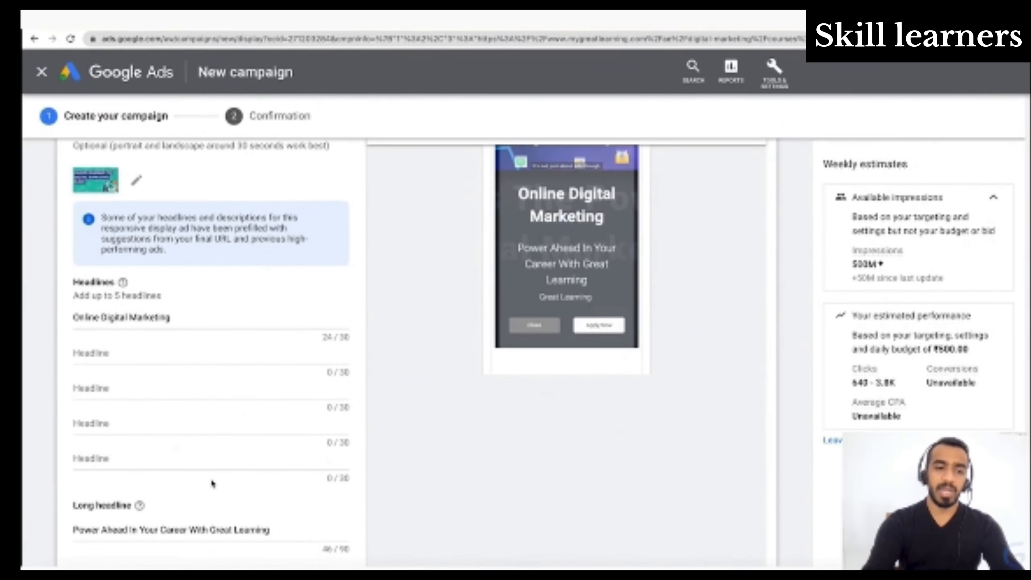
{"action": "scroll", "coordinate": [207, 436], "scroll_direction": "down", "scroll_amount": 5}
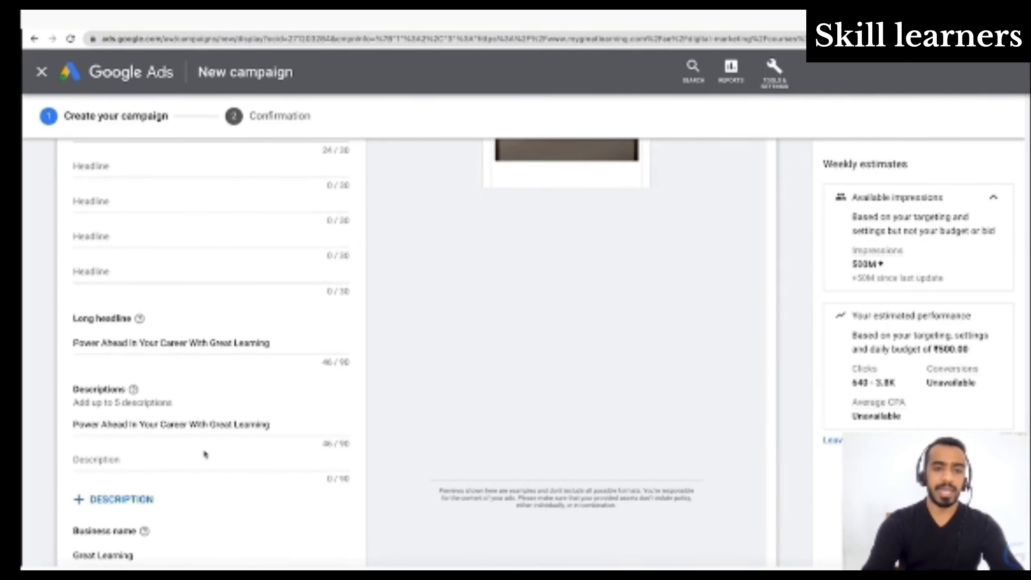
{"action": "scroll", "coordinate": [232, 445], "scroll_direction": "up", "scroll_amount": 7}
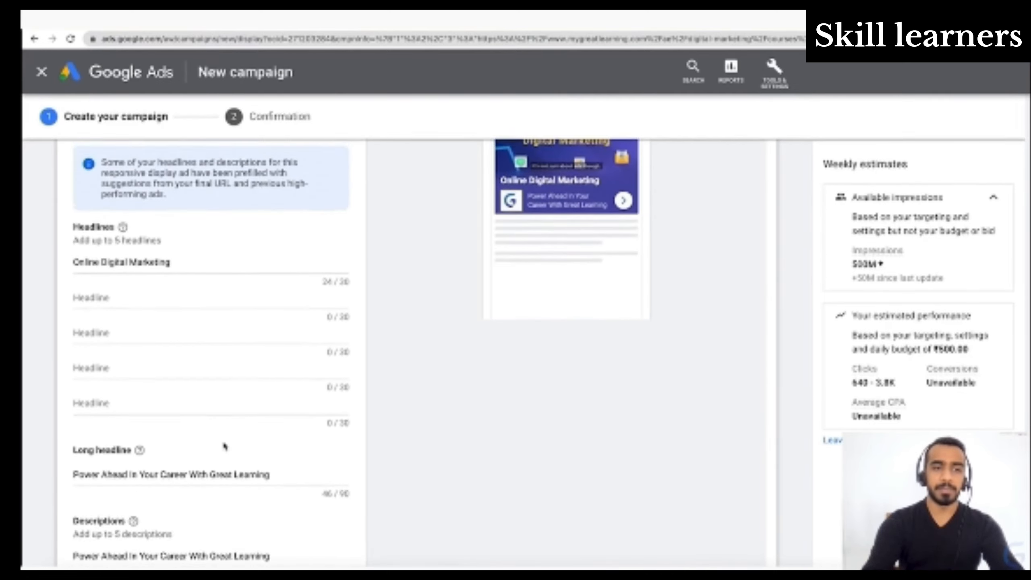
{"action": "scroll", "coordinate": [223, 442], "scroll_direction": "up", "scroll_amount": 9}
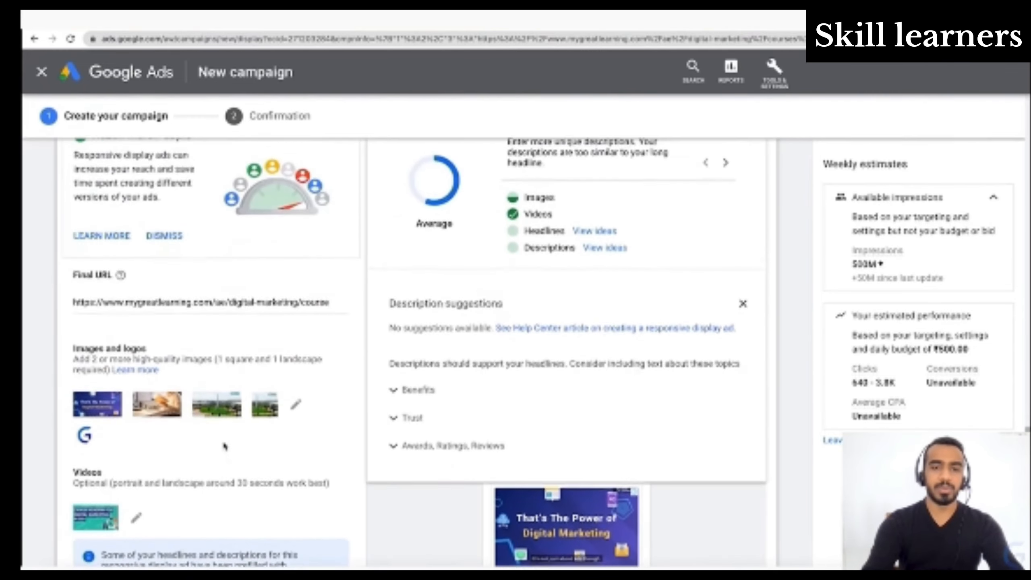
{"action": "scroll", "coordinate": [224, 446], "scroll_direction": "up", "scroll_amount": 2}
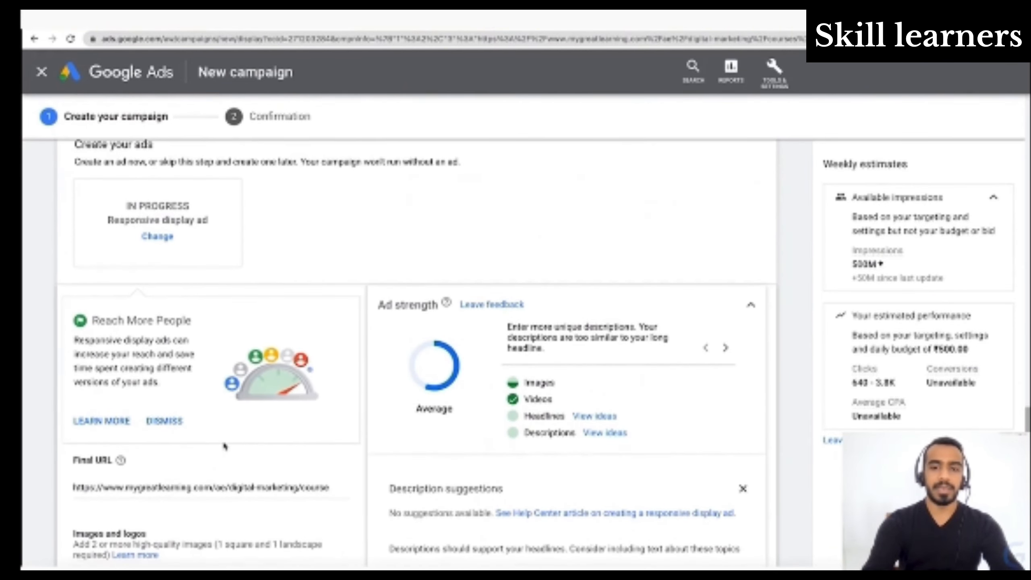
- Add the finished responsive display ad to the ad group
{"action": "scroll", "coordinate": [227, 430], "scroll_direction": "down", "scroll_amount": 7}
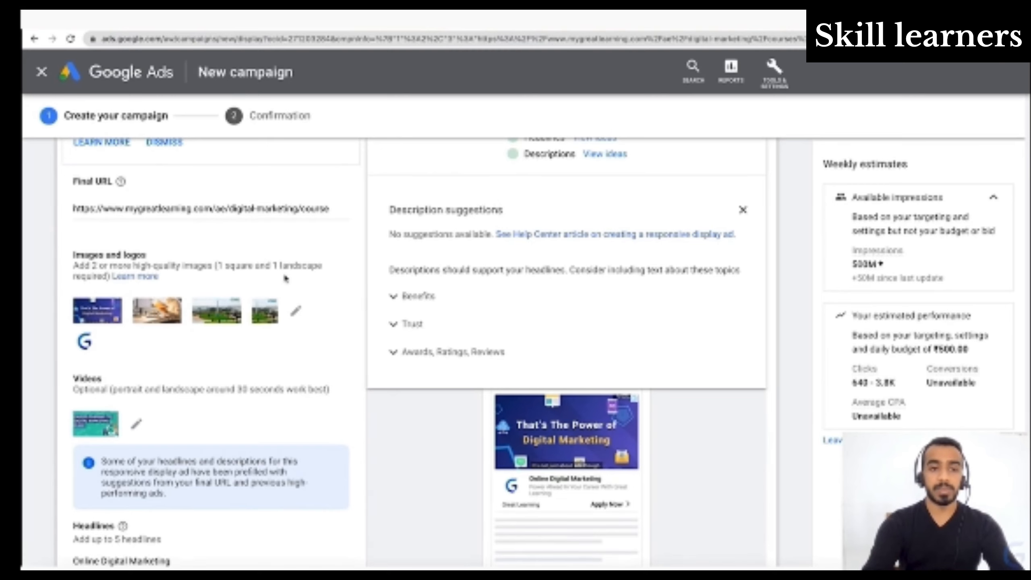
{"action": "scroll", "coordinate": [155, 350], "scroll_direction": "down", "scroll_amount": 3}
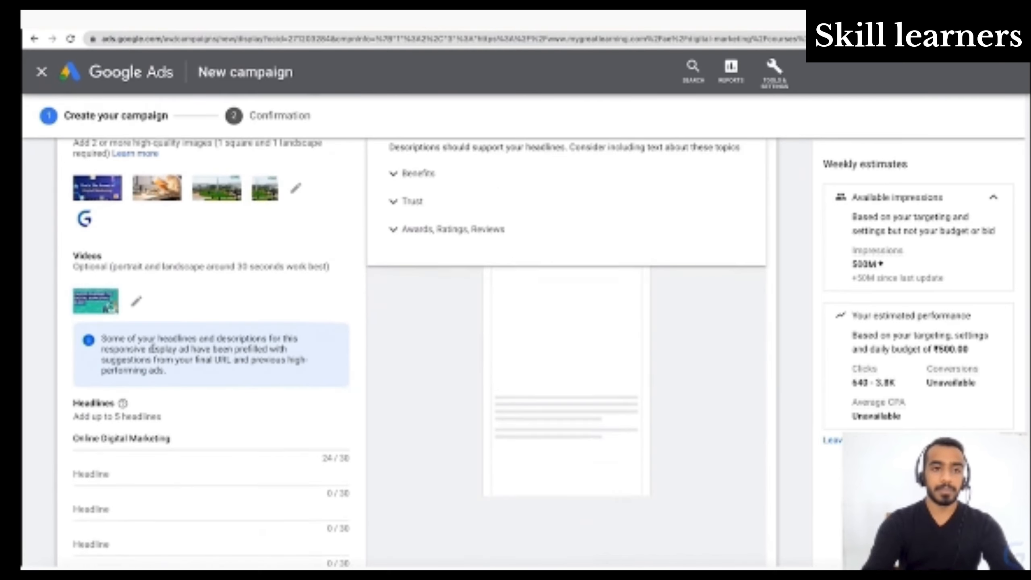
{"action": "scroll", "coordinate": [154, 350], "scroll_direction": "down", "scroll_amount": 15}
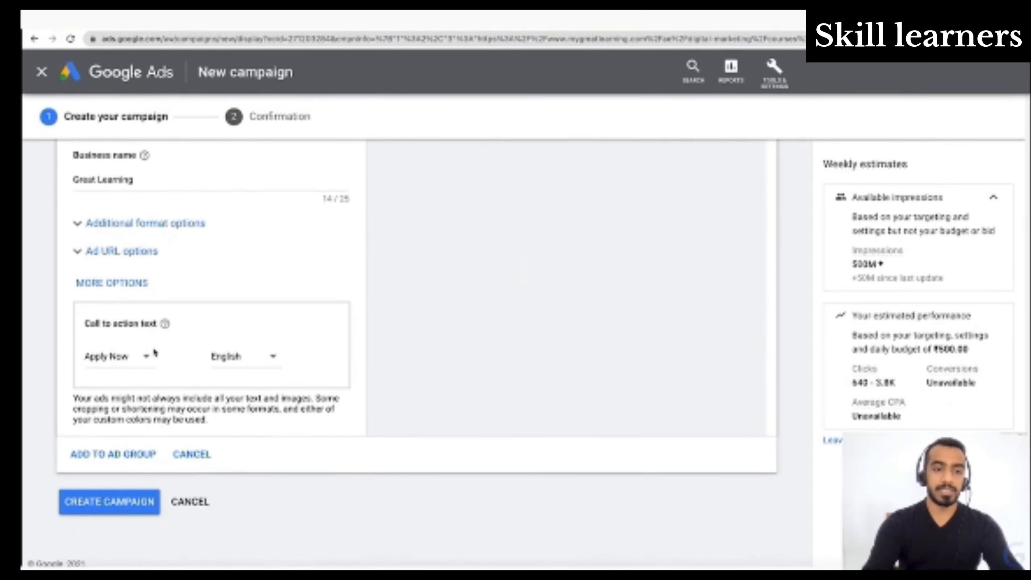
{"action": "left_click", "coordinate": [105, 454]}
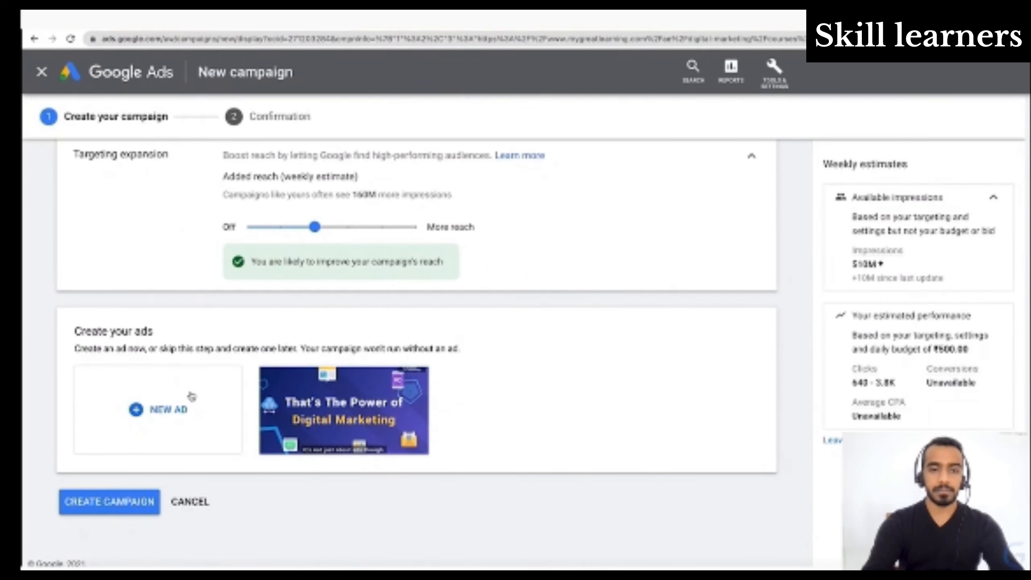
{"action": "mouse_move", "coordinate": [396, 403]}
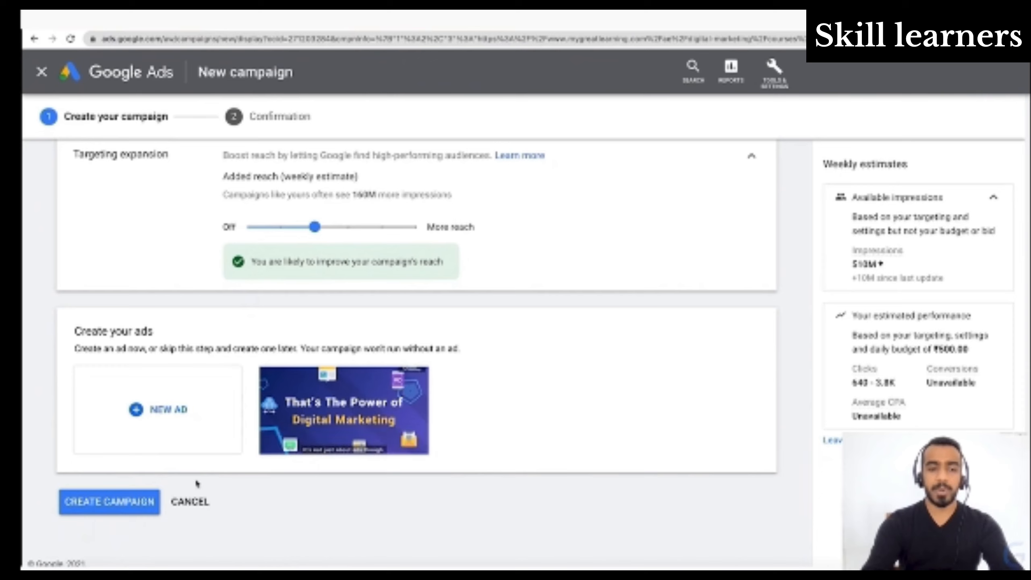
- Start a second ad using the Upload display ads option and check its Final URL
{"action": "left_click", "coordinate": [172, 414]}
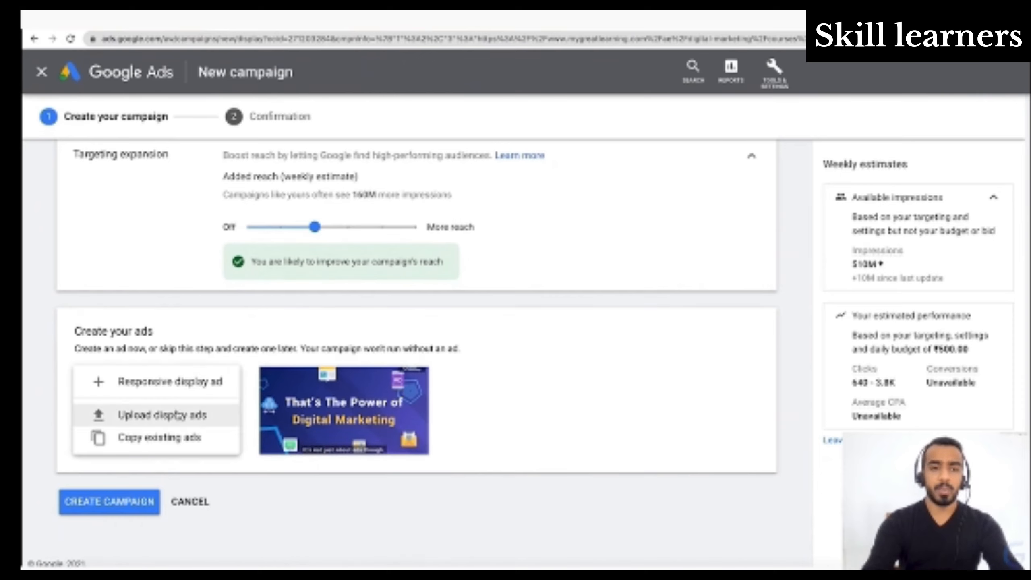
{"action": "left_click", "coordinate": [175, 415]}
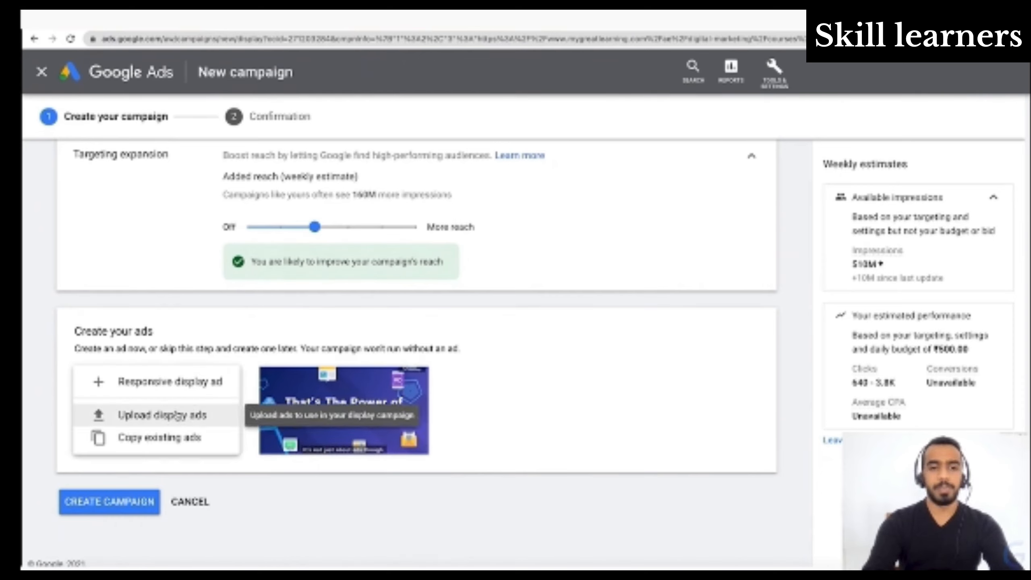
{"action": "scroll", "coordinate": [295, 465], "scroll_direction": "down", "scroll_amount": 5}
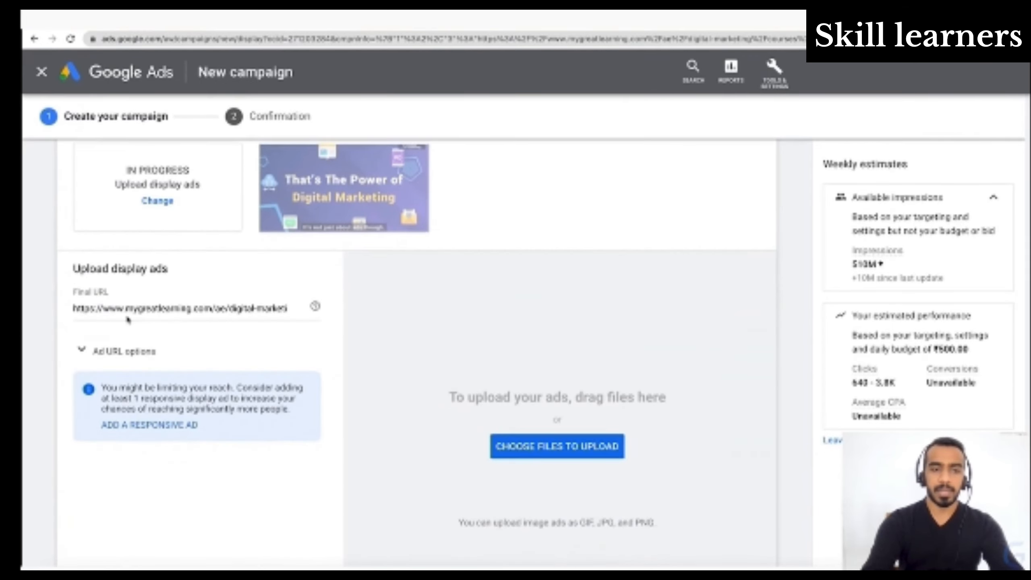
{"action": "left_click", "coordinate": [128, 311]}
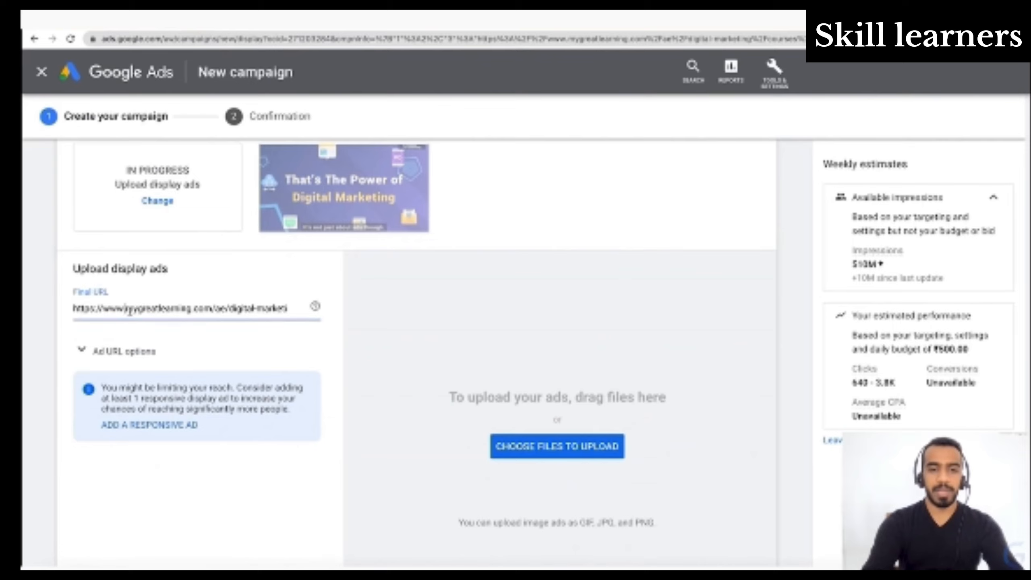
{"action": "scroll", "coordinate": [199, 486], "scroll_direction": "down", "scroll_amount": 1}
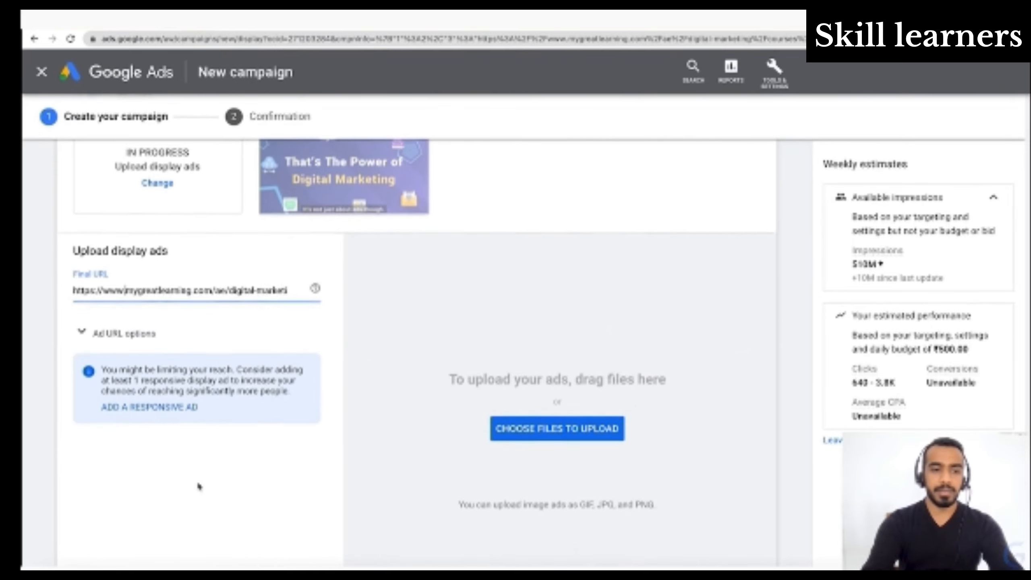
- Open the supported sizes and formats for uploaded display ads, review the file types and ad sizes, and close the list
{"action": "scroll", "coordinate": [248, 377], "scroll_direction": "down", "scroll_amount": 4}
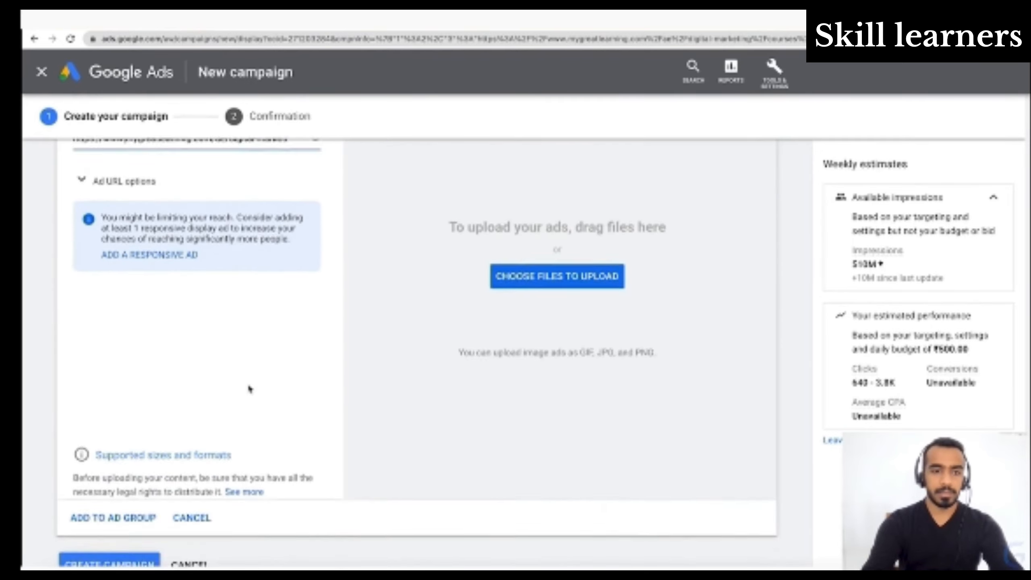
{"action": "left_click", "coordinate": [205, 443]}
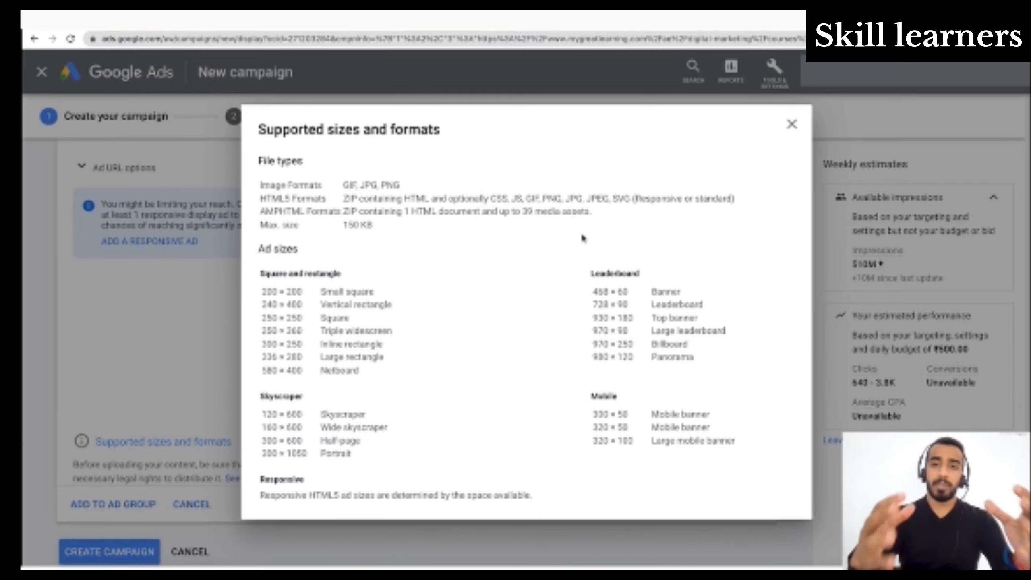
{"action": "left_click", "coordinate": [791, 124]}
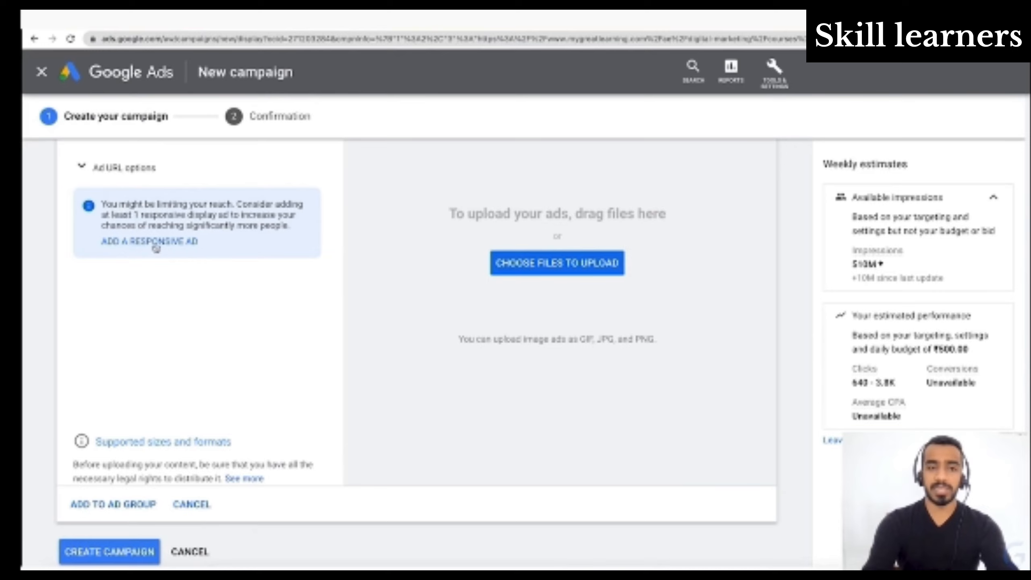
- Upload the image Untitled design (3)-min.png from Downloads as a display ad and add it to the ad group
{"action": "scroll", "coordinate": [189, 327], "scroll_direction": "up", "scroll_amount": 1}
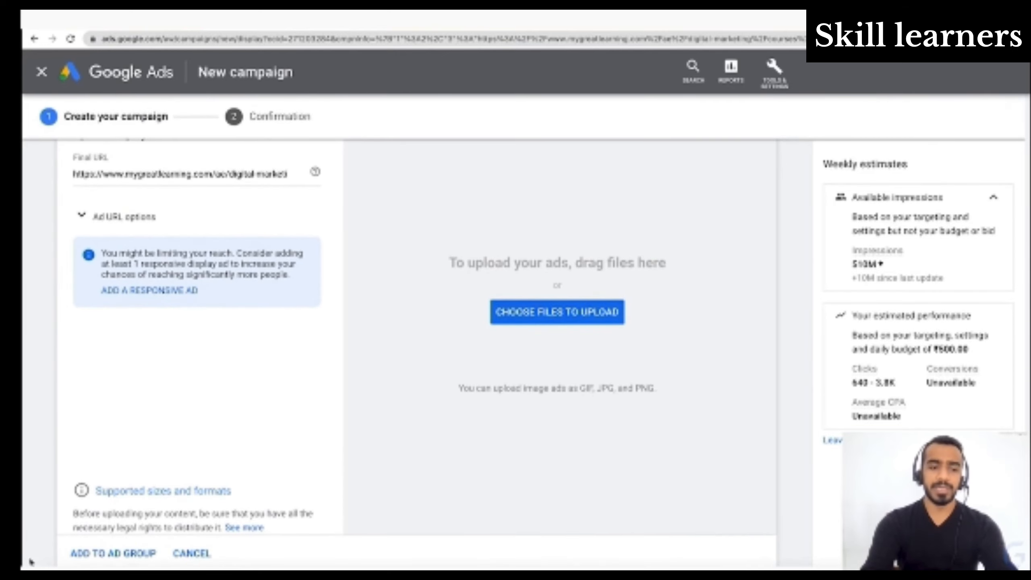
{"action": "left_click", "coordinate": [557, 312]}
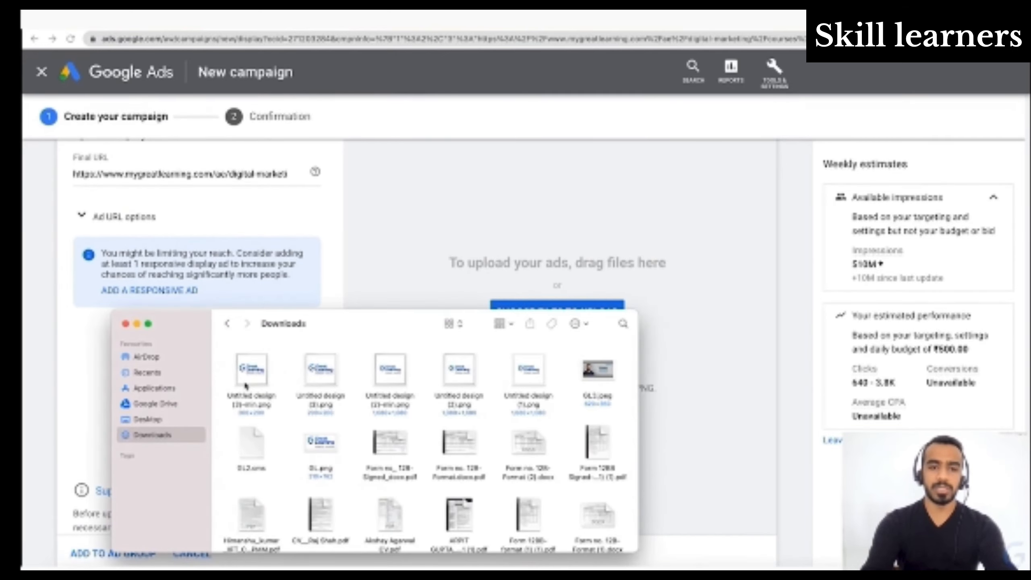
{"action": "left_click_drag", "start_coordinate": [246, 385], "coordinate": [497, 226]}
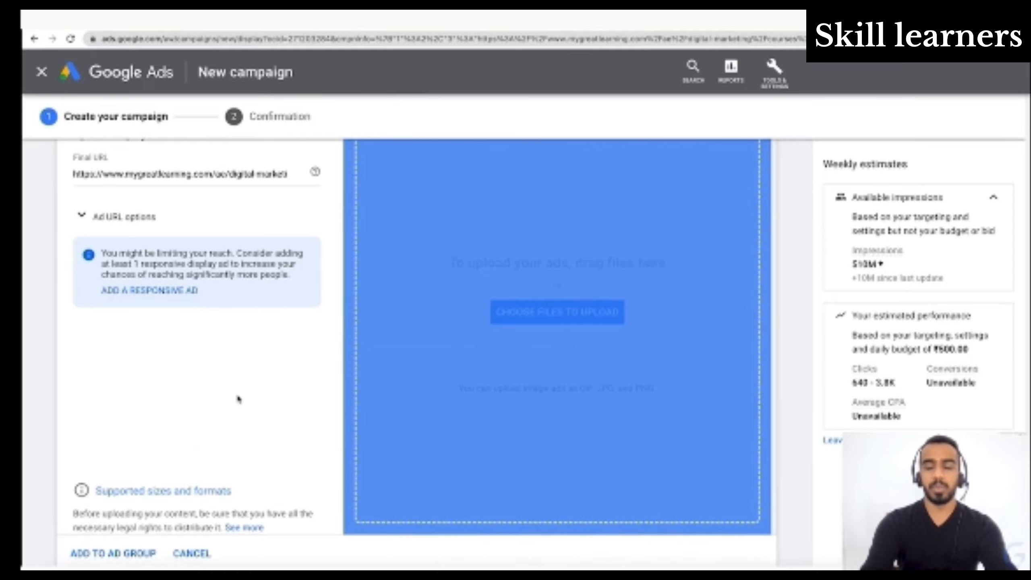
{"action": "left_click_drag", "start_coordinate": [239, 399], "coordinate": [239, 399]}
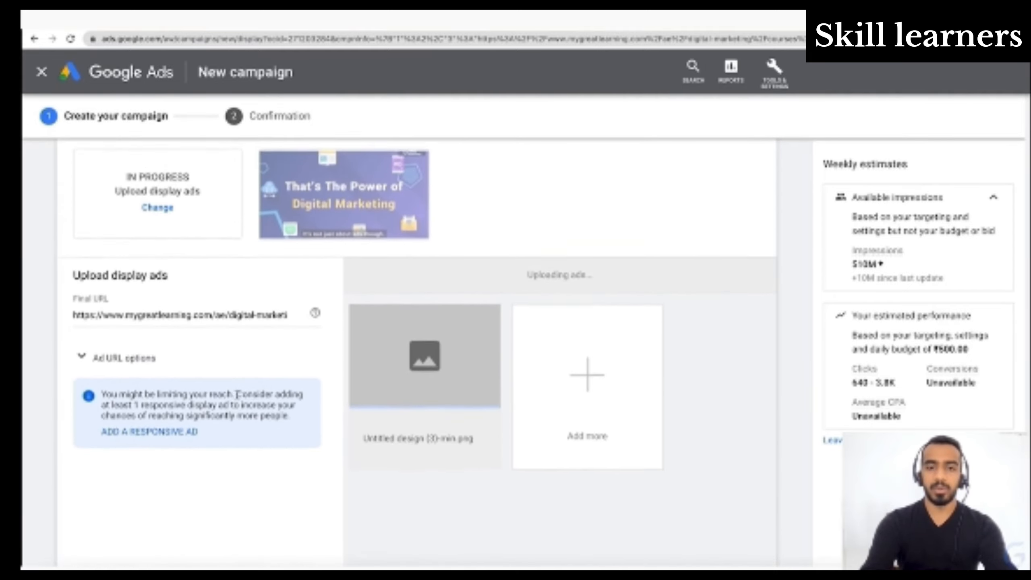
{"action": "scroll", "coordinate": [238, 398], "scroll_direction": "down", "scroll_amount": 5}
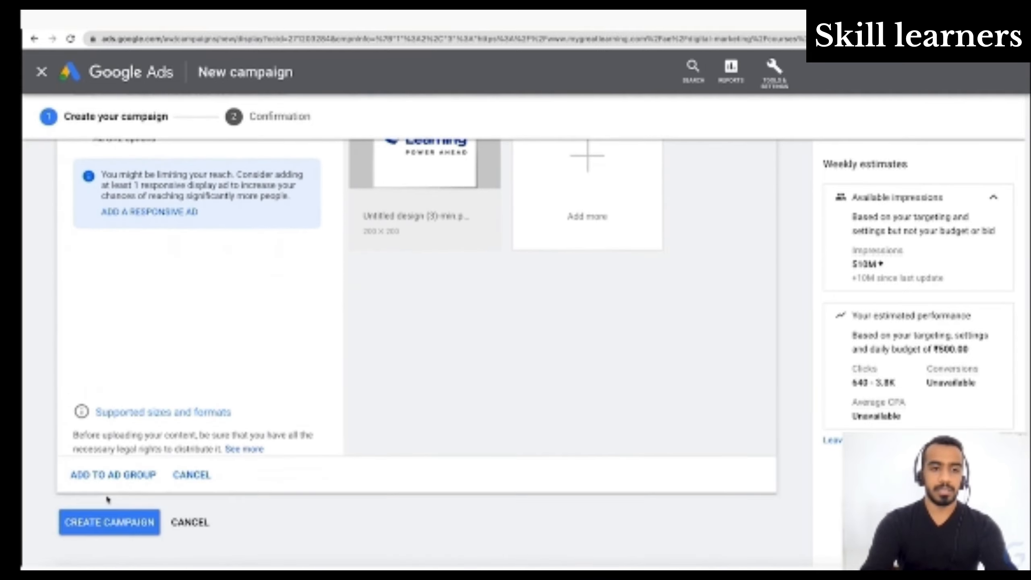
{"action": "left_click", "coordinate": [111, 475]}
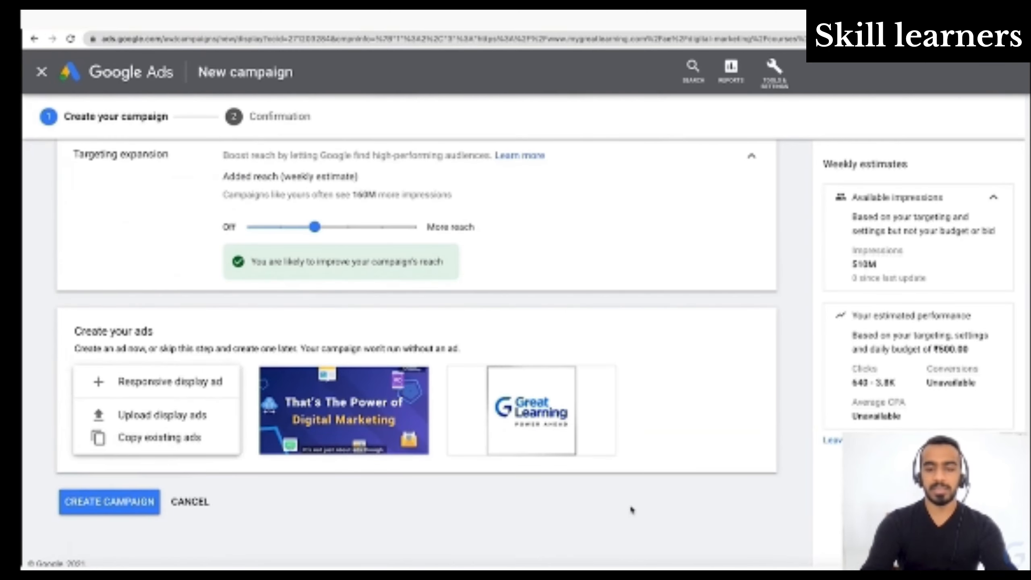
- Create the campaign with both ads and continue from the confirmation summary to the campaign
{"action": "mouse_move", "coordinate": [541, 377]}
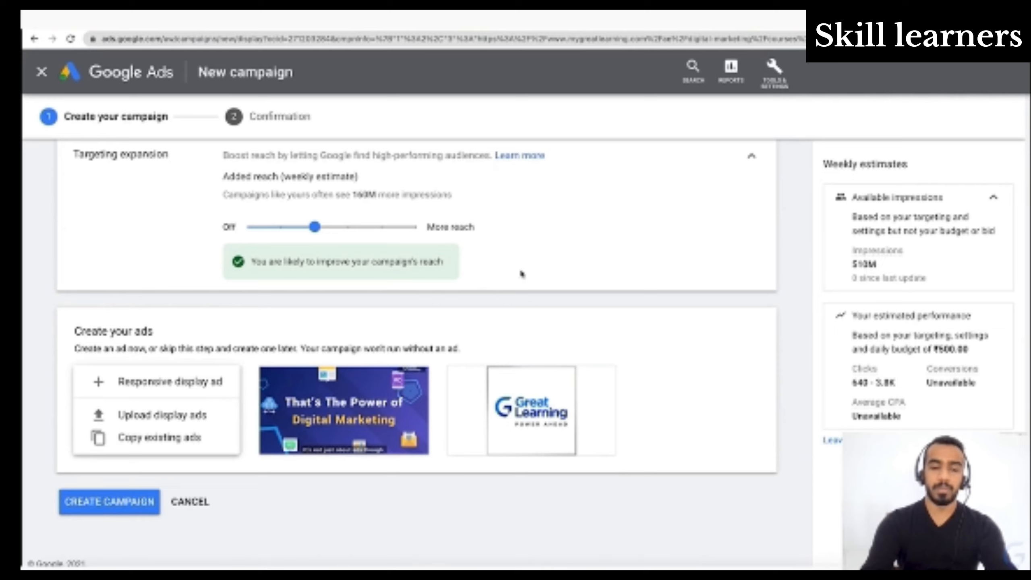
{"action": "left_click", "coordinate": [104, 499]}
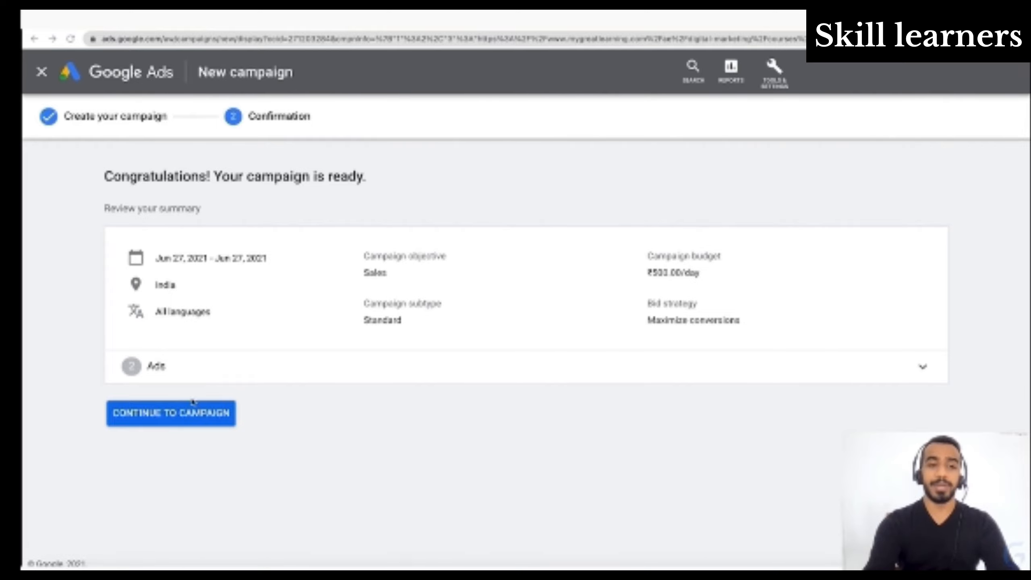
{"action": "left_click", "coordinate": [172, 416]}
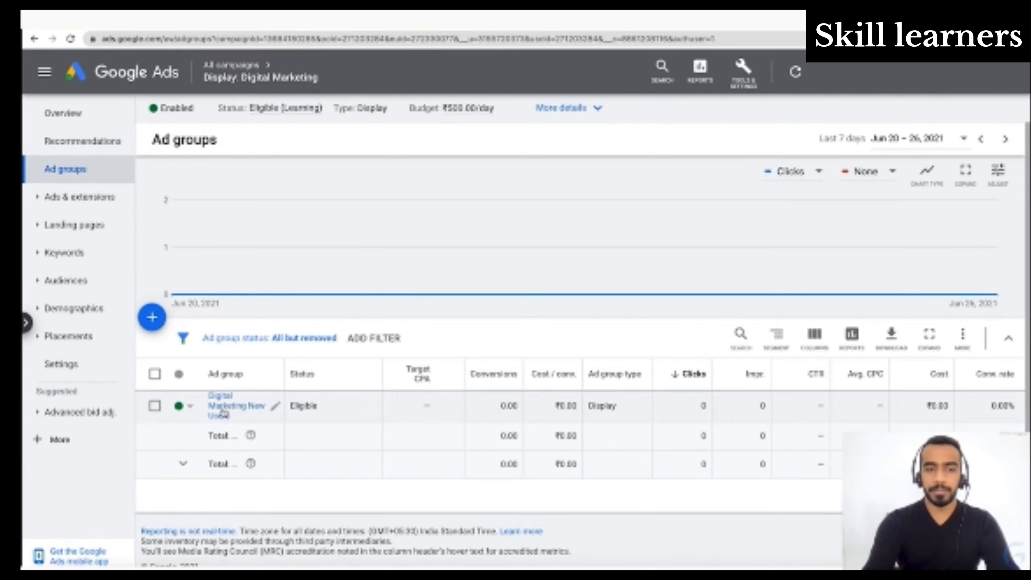
- Review the ads in the Digital Marketing New Users ad group and the available column categories, leaving the columns unmodified
{"action": "left_click", "coordinate": [221, 415]}
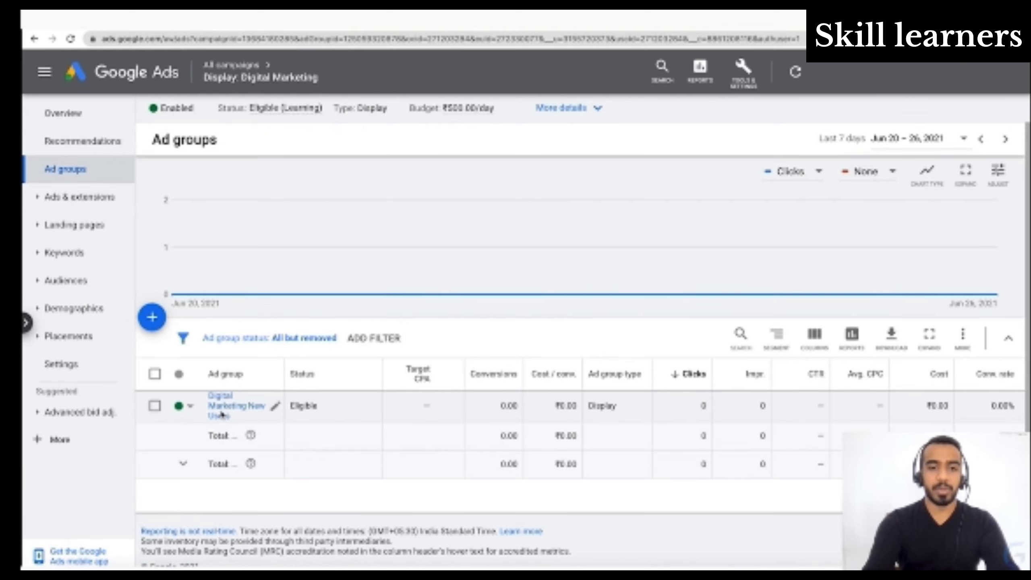
{"action": "scroll", "coordinate": [220, 415], "scroll_direction": "down", "scroll_amount": 3}
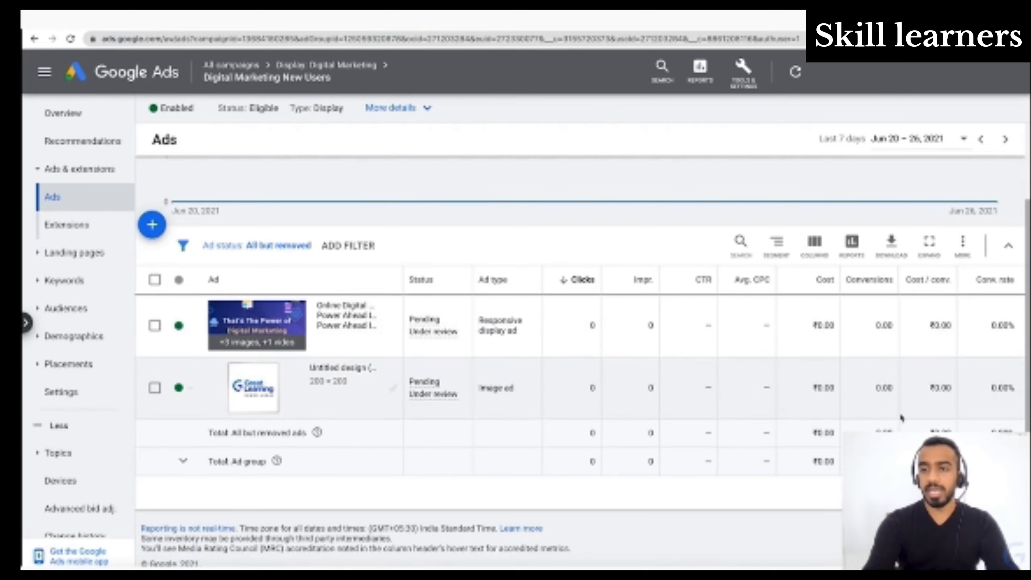
{"action": "left_click", "coordinate": [811, 244]}
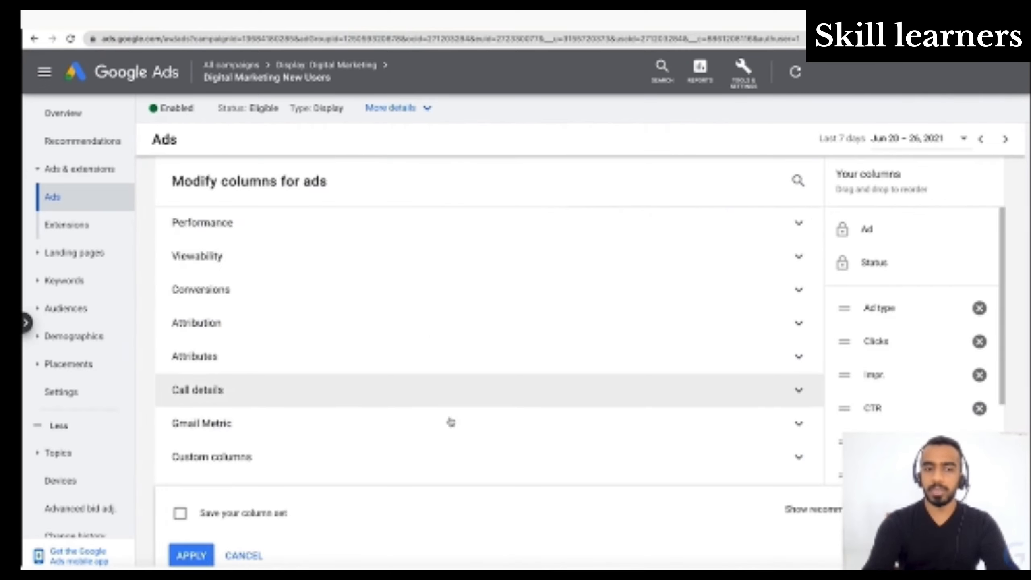
{"action": "left_click", "coordinate": [258, 553]}
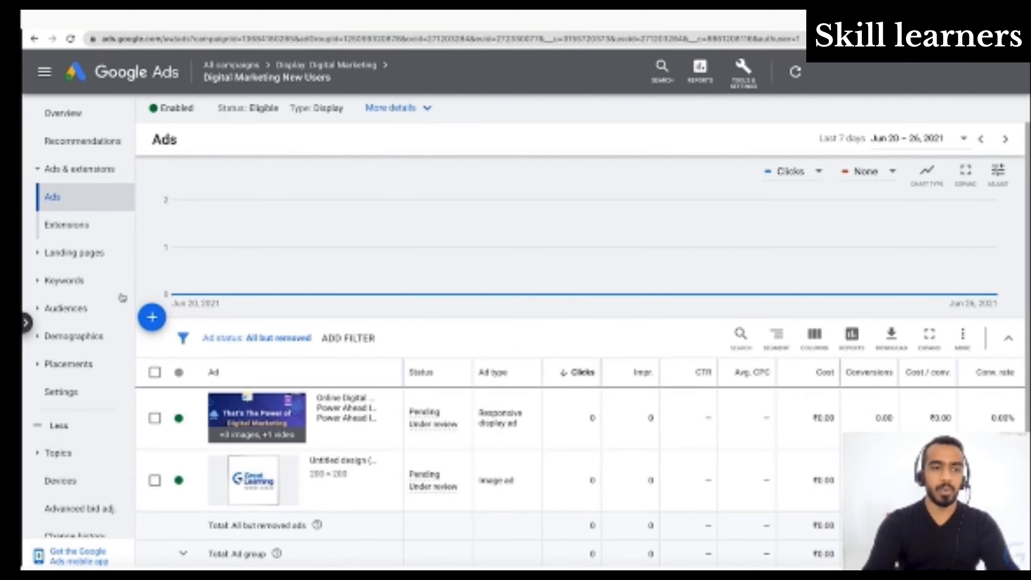
- Review the ad group's audiences and age demographics, and return to the list of all campaigns
{"action": "left_click", "coordinate": [88, 309]}
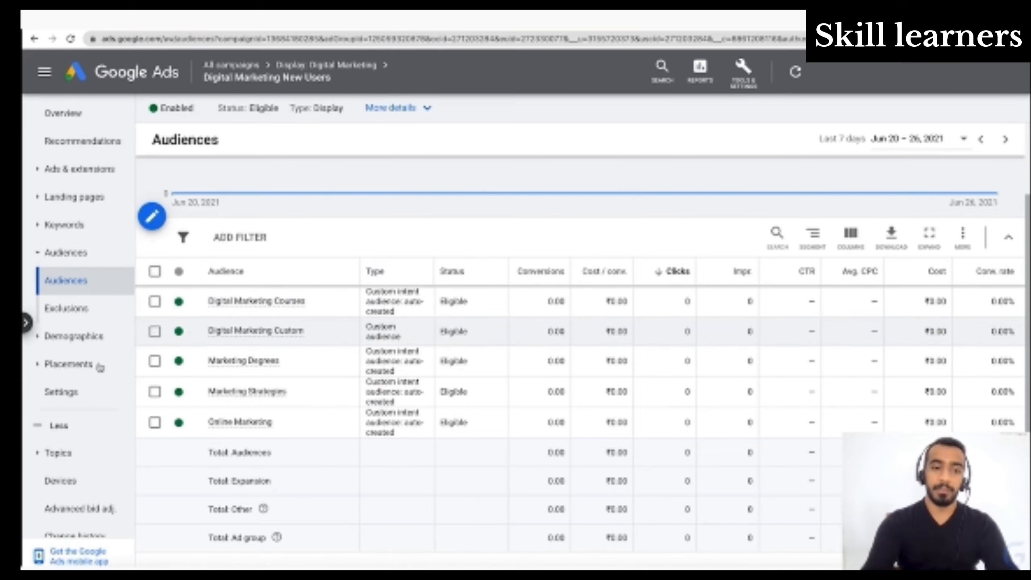
{"action": "left_click", "coordinate": [79, 340]}
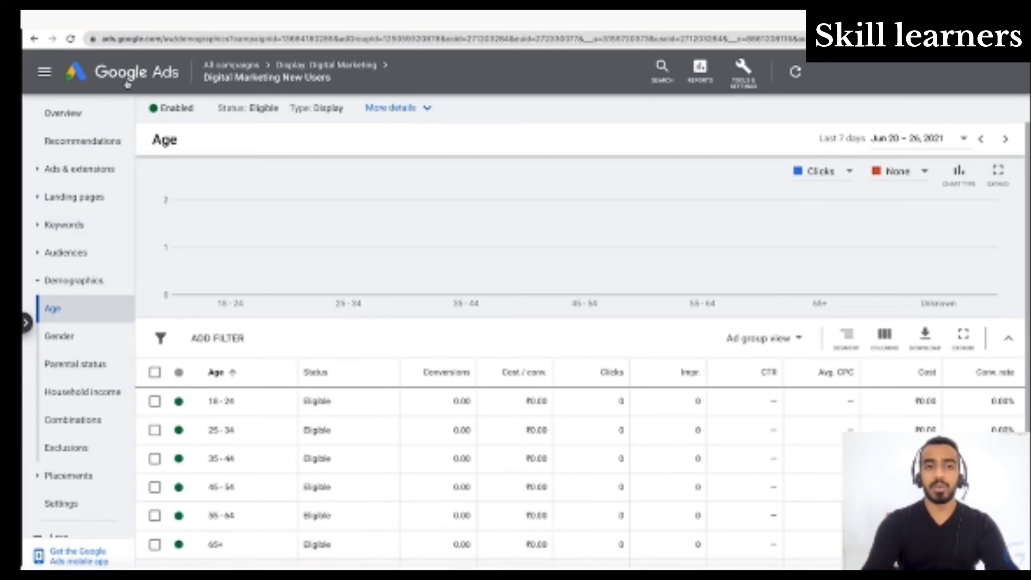
{"action": "left_click", "coordinate": [220, 66]}
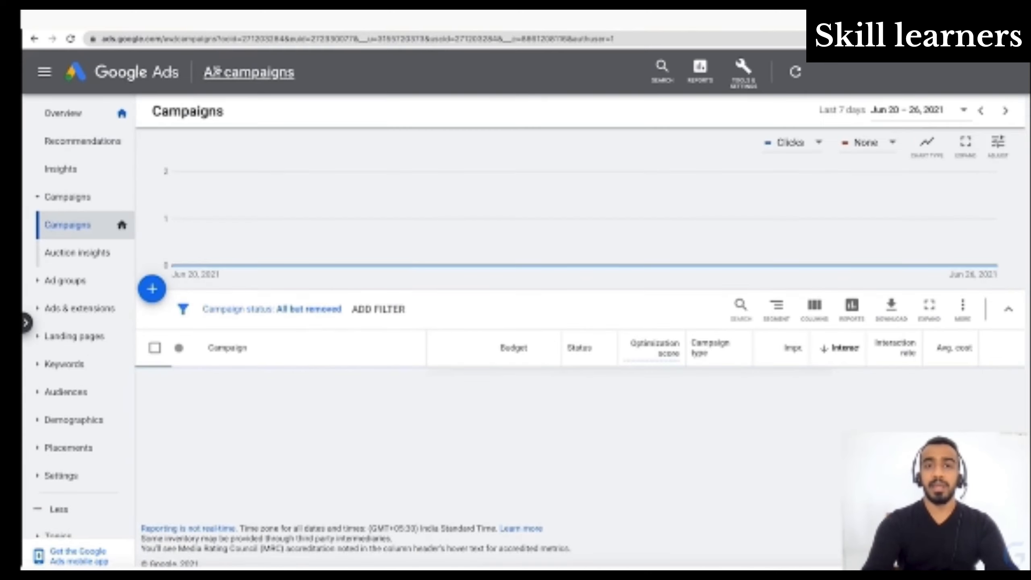
{"action": "scroll", "coordinate": [328, 278], "scroll_direction": "down", "scroll_amount": 4}
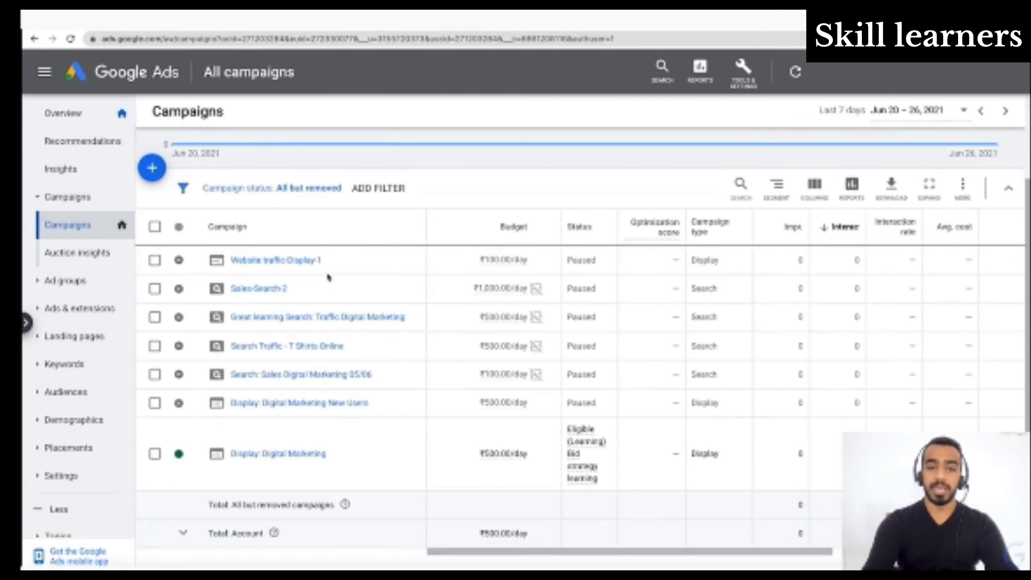